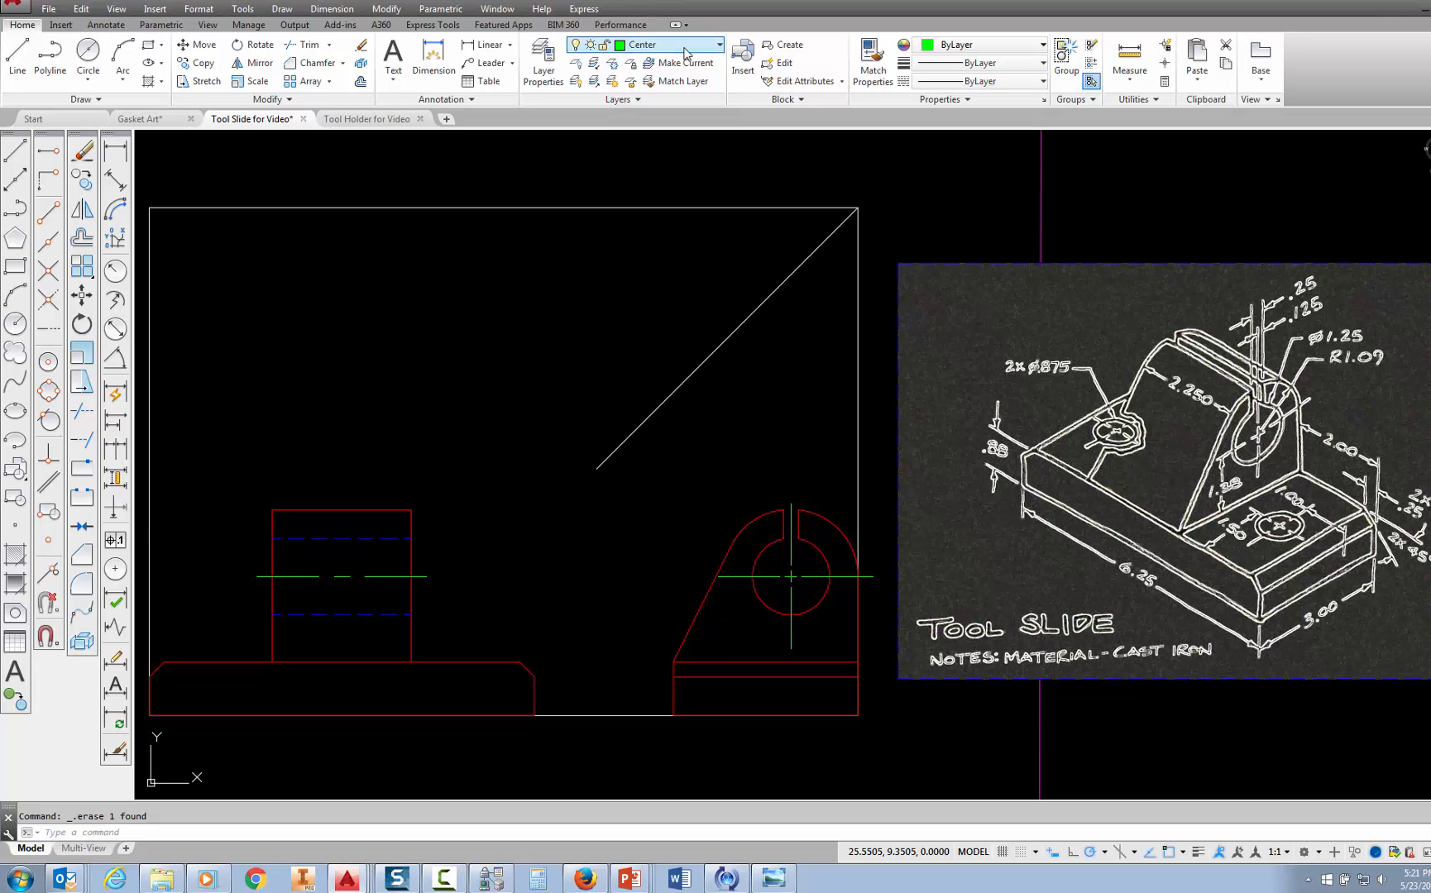
On the Visible layer, draw the top view's outline as a rectangle with offset 6.25, -3 from the frame's upper-left corner
left_click(719, 45)
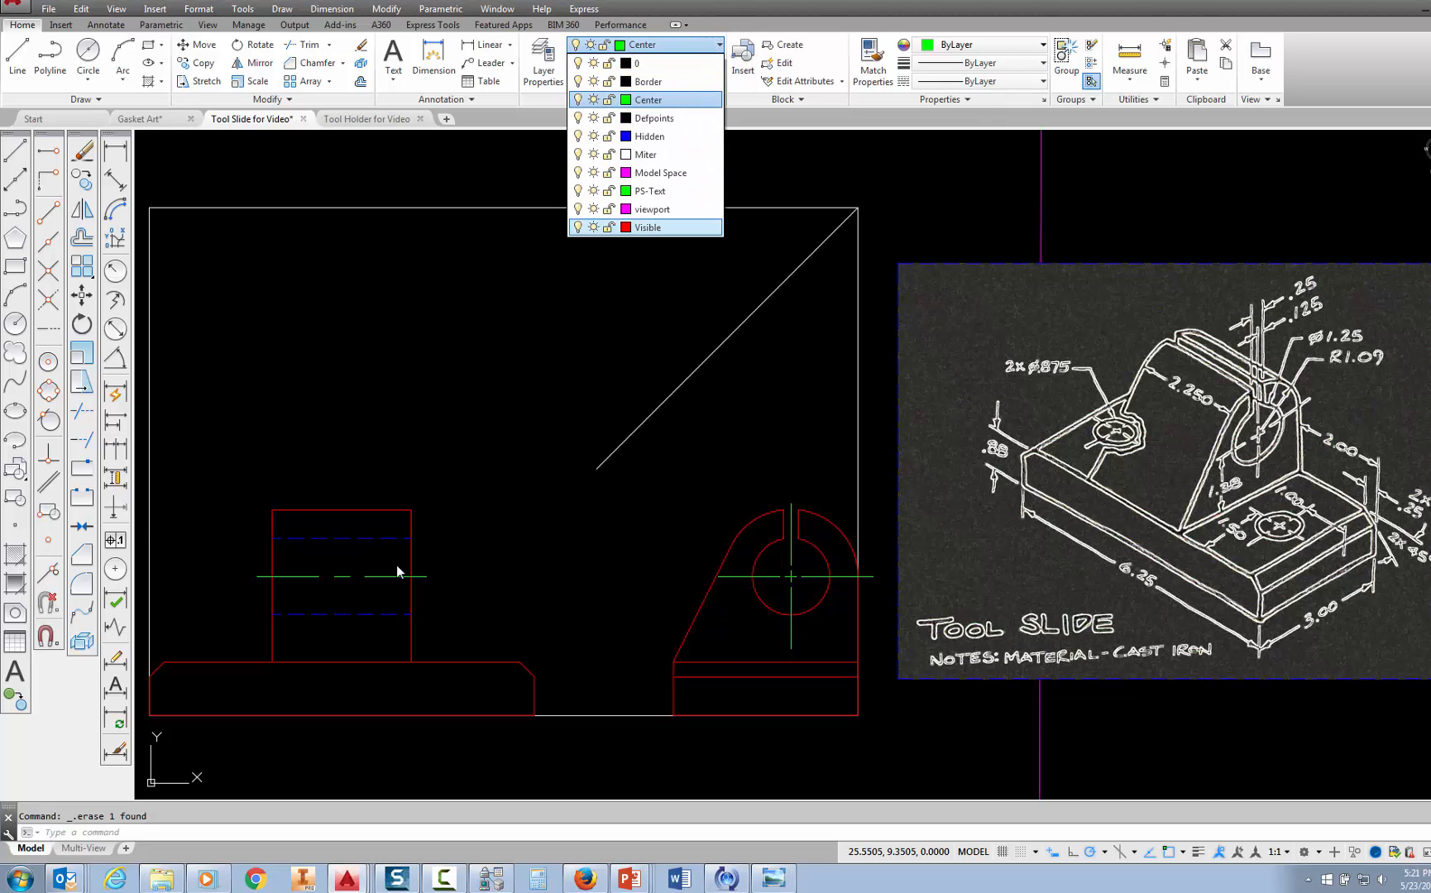
left_click(641, 227)
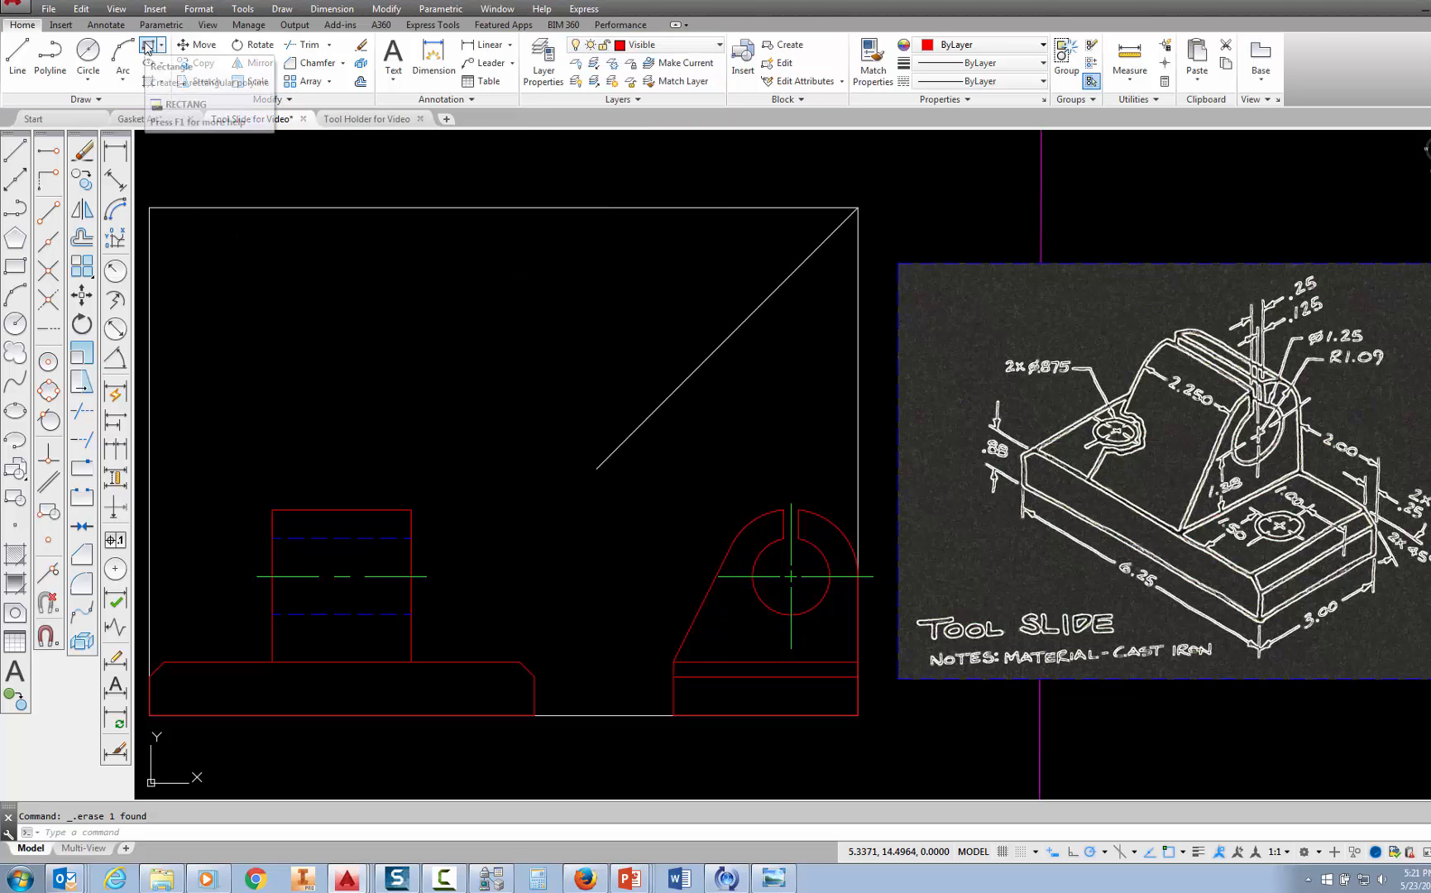
left_click(146, 46)
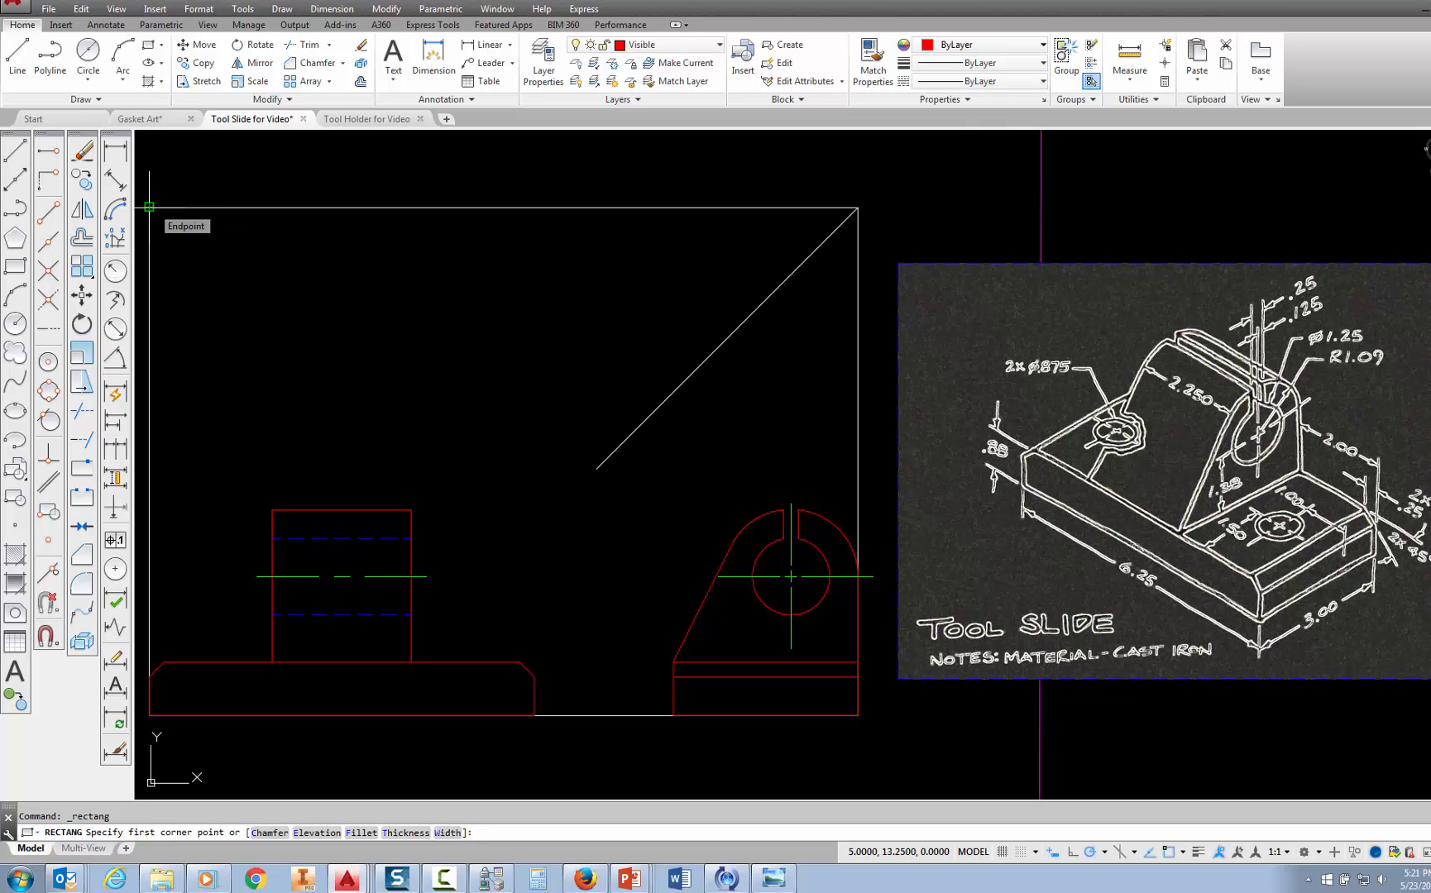
left_click(149, 207)
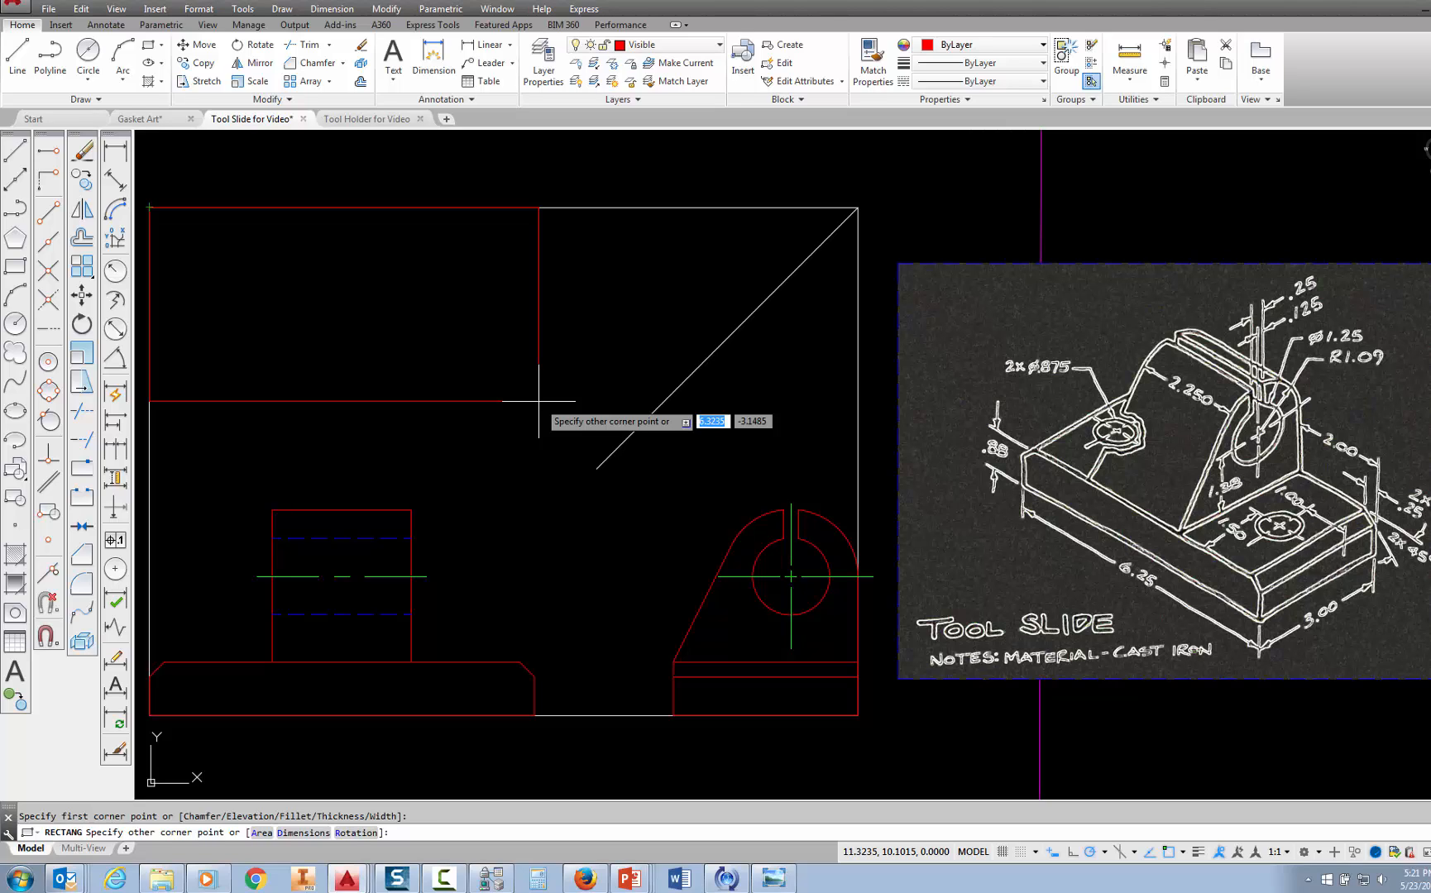
type("6.")
key("Tab")
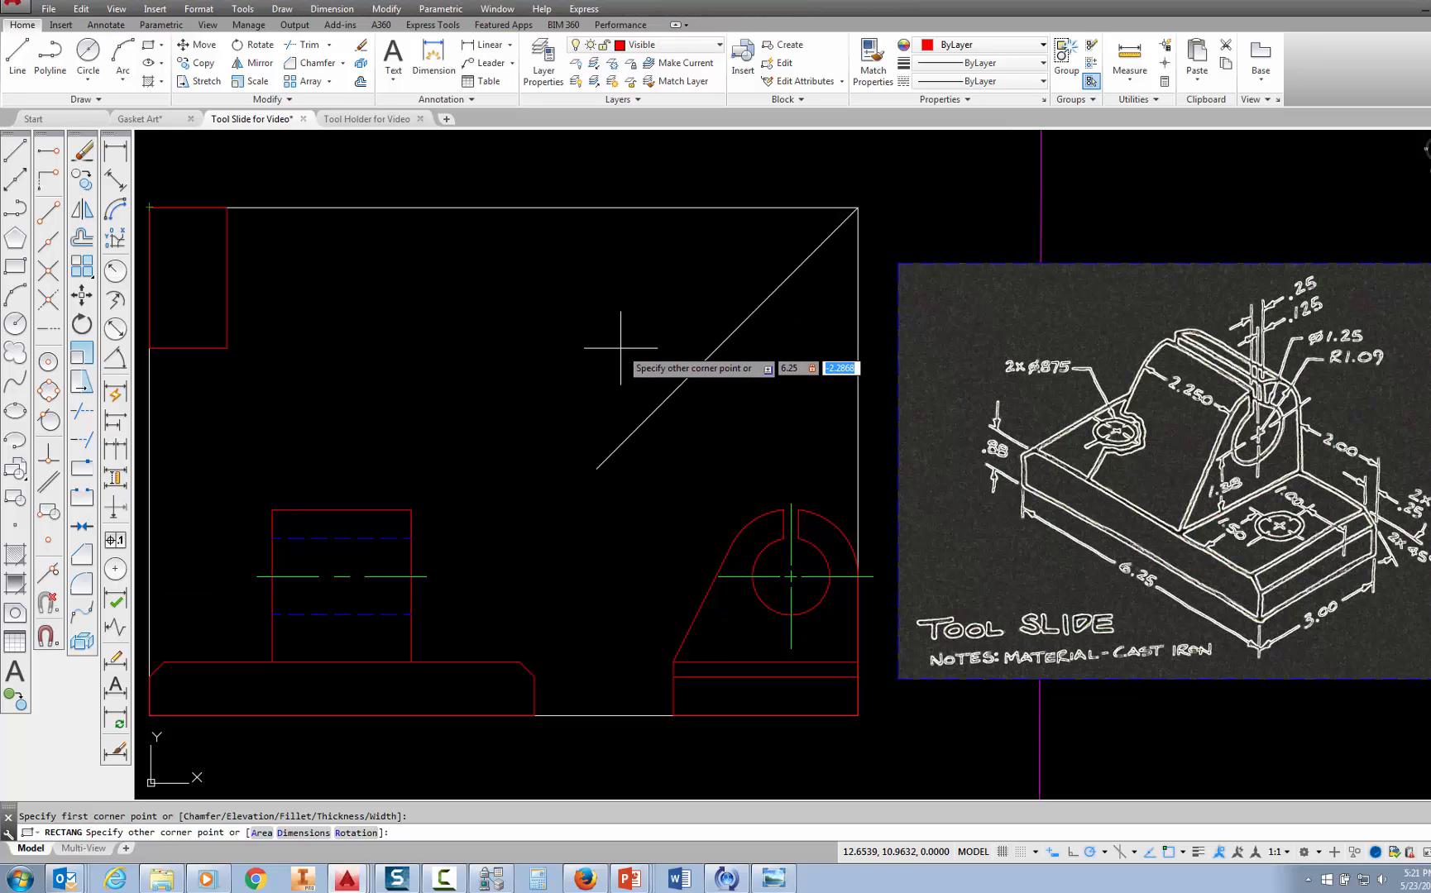
type("-3")
key("Return")
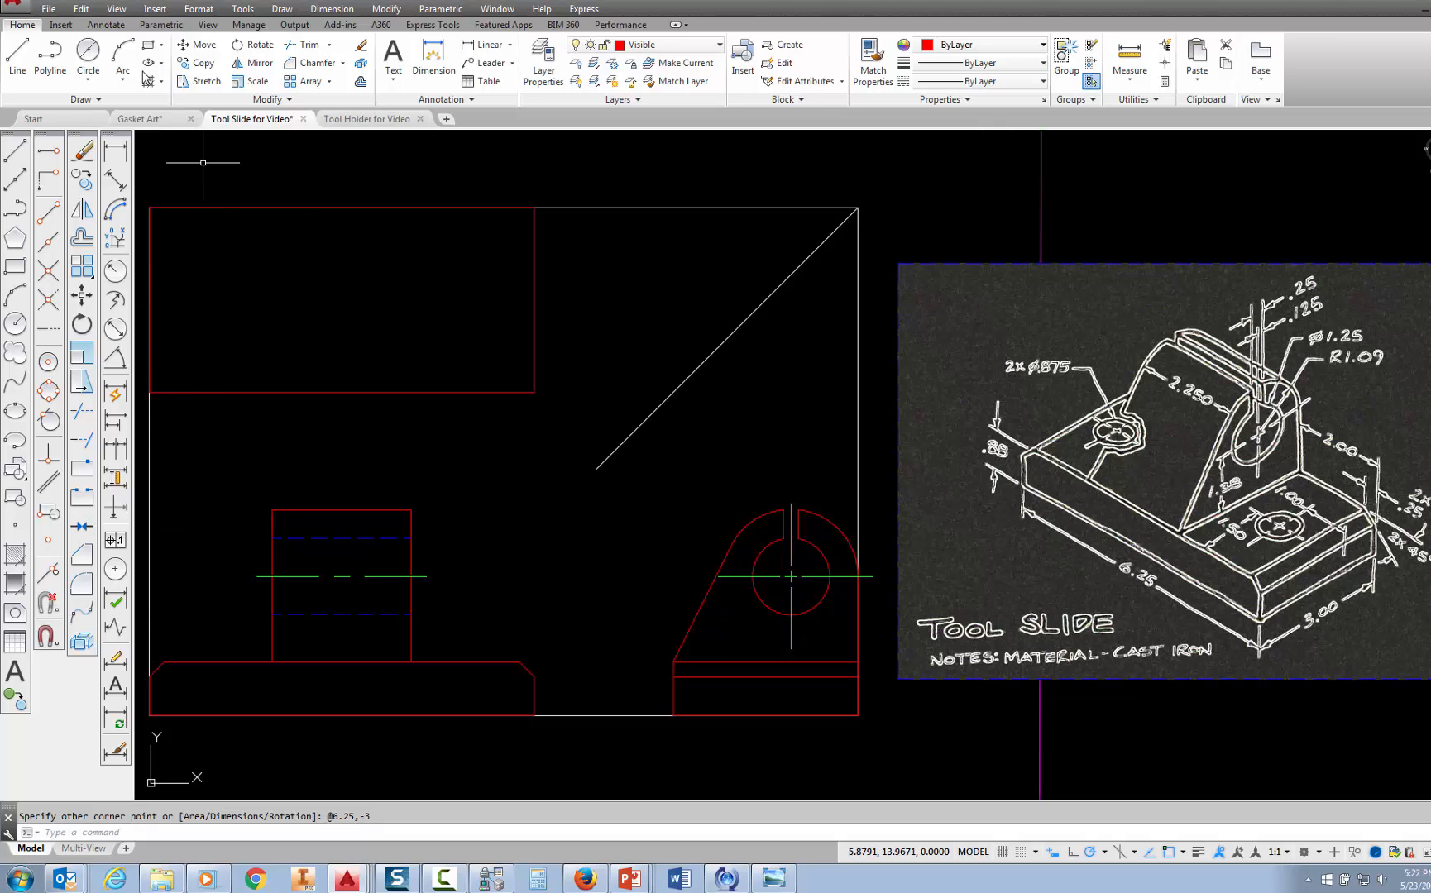
Draw a vertical line across the top-view rectangle, aligned with the upper end of the front view's right chamfer
left_click(17, 51)
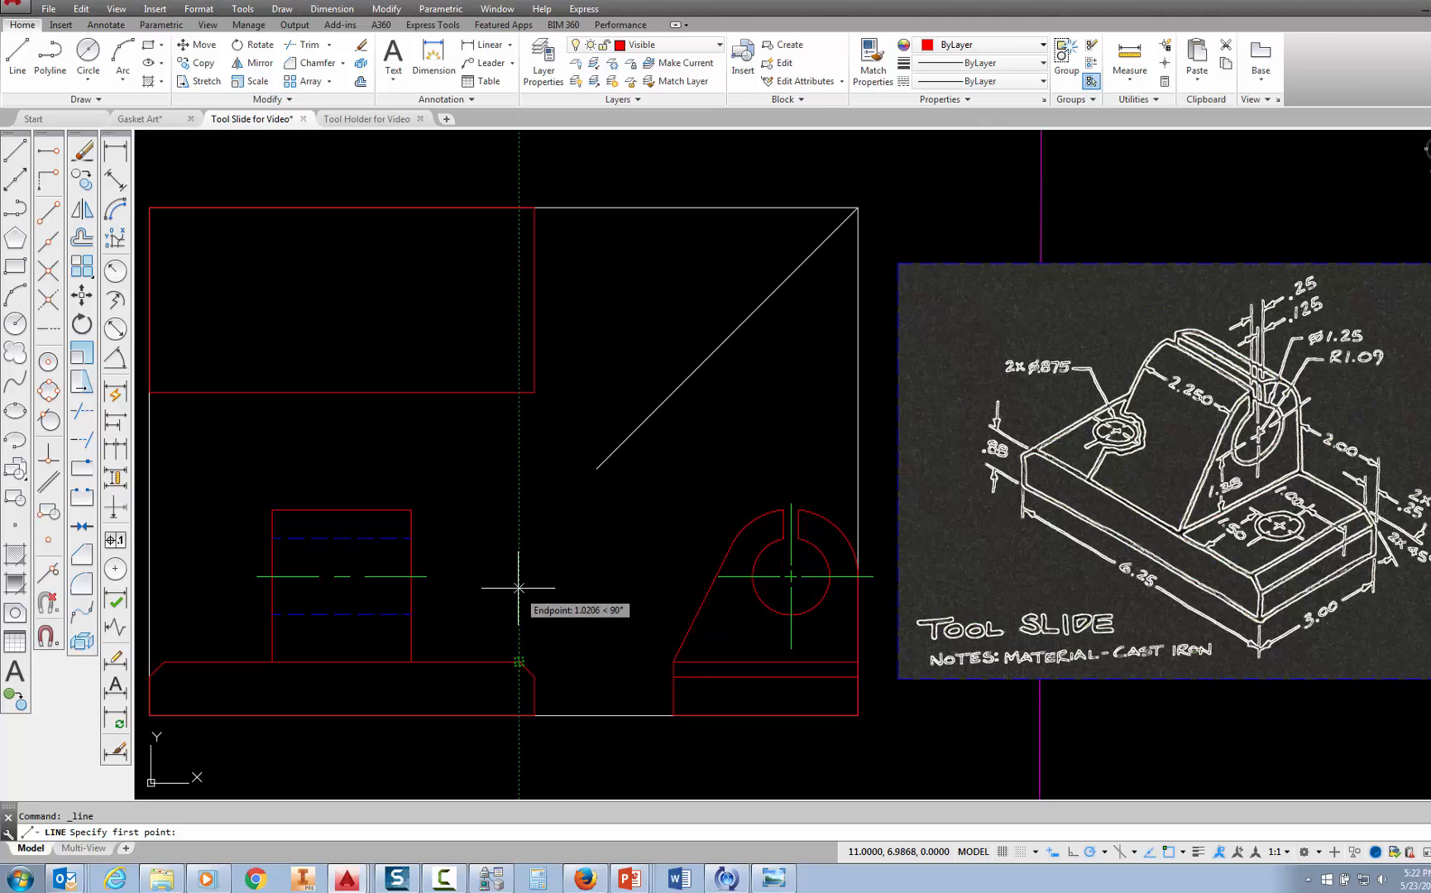
left_click(519, 392)
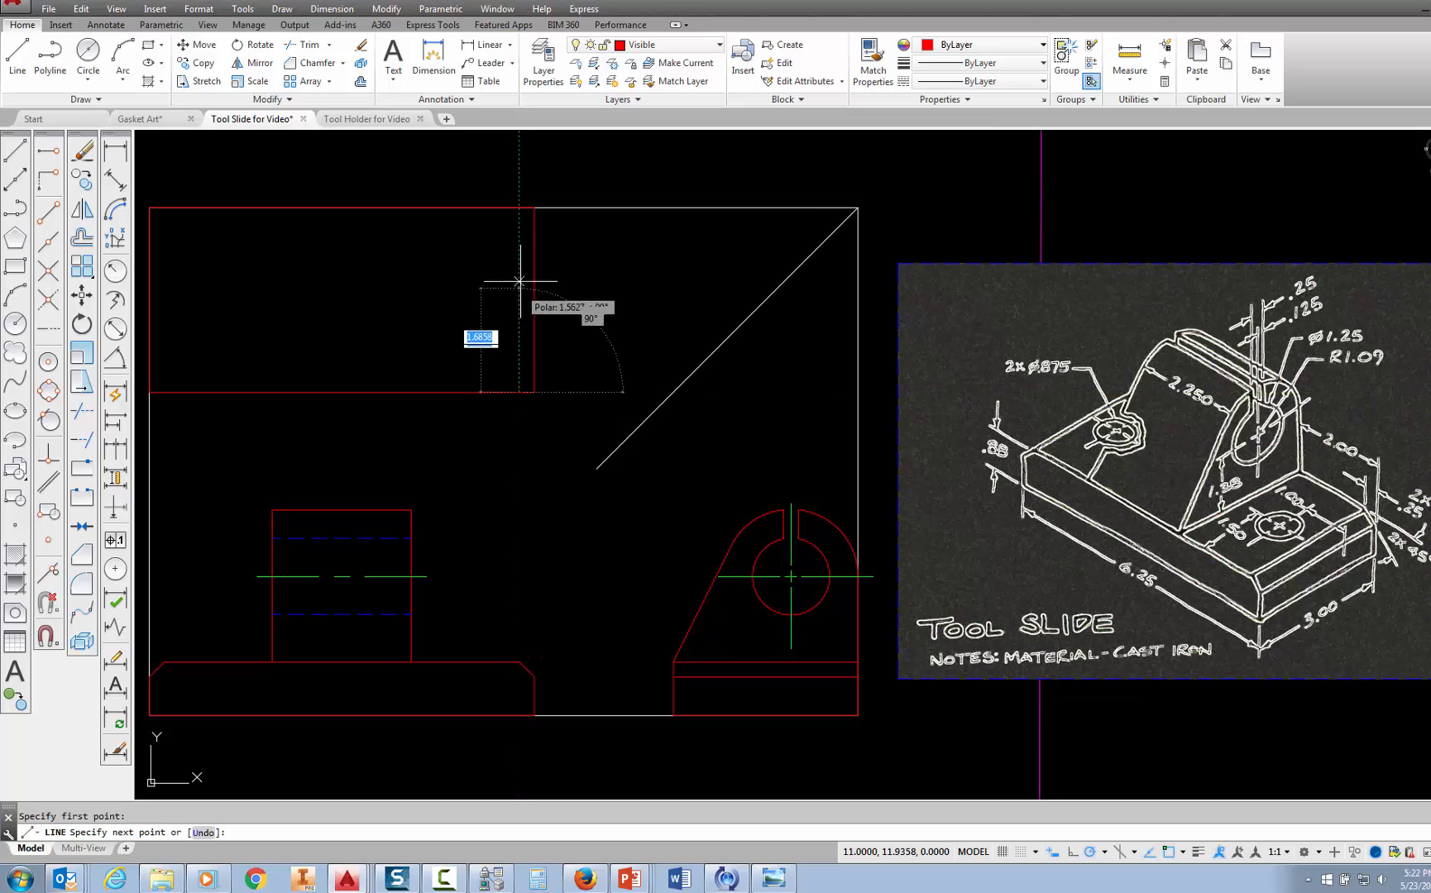
left_click(519, 207)
key("Escape")
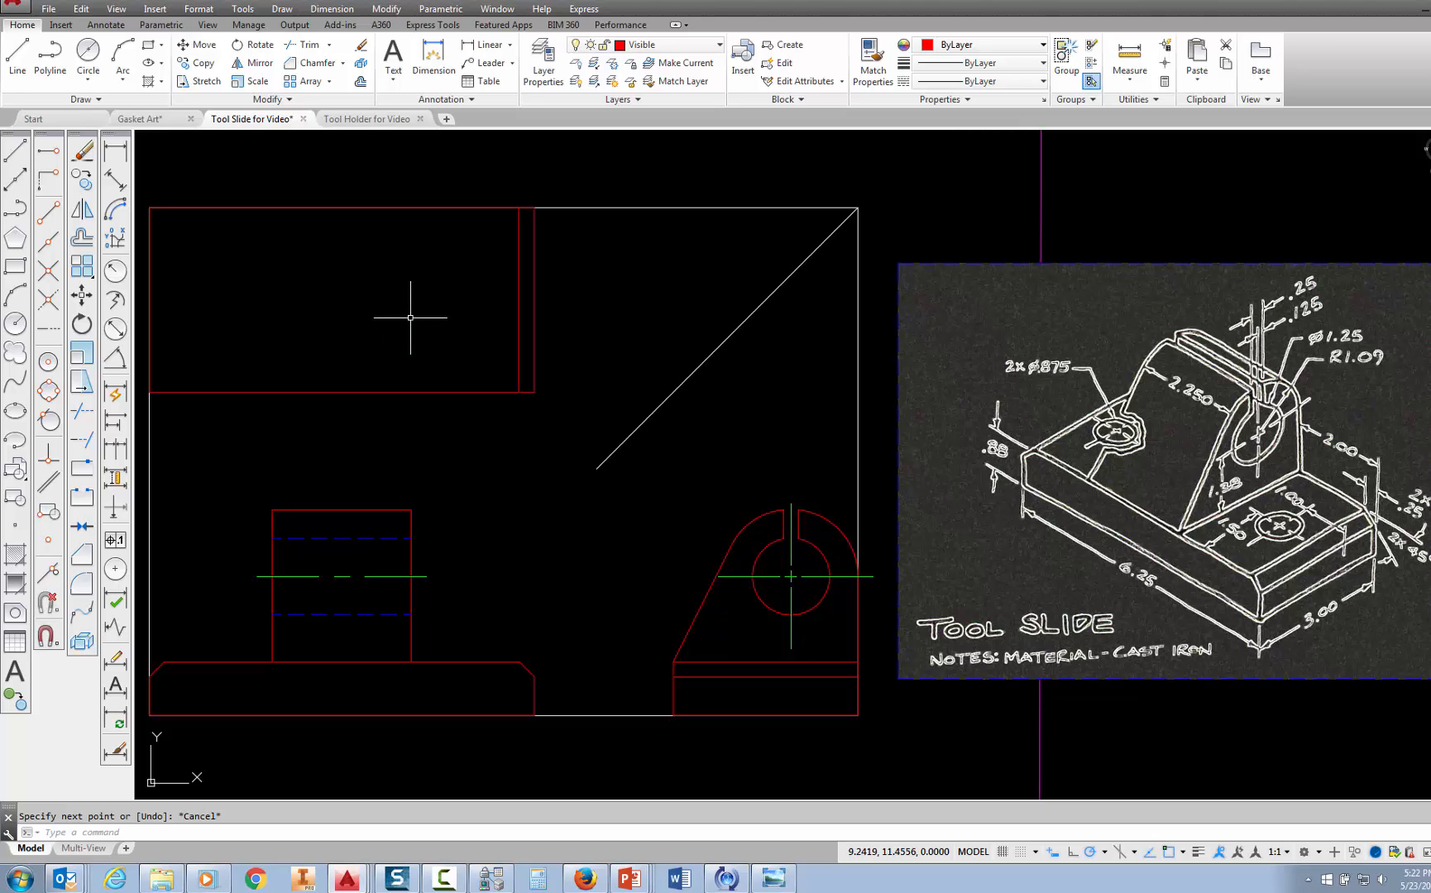
Draw a 0.875 diameter circle in the top view, centred at offset @-1,1.5 from the rectangle's lower-right corner
left_click(88, 78)
left_click(116, 139)
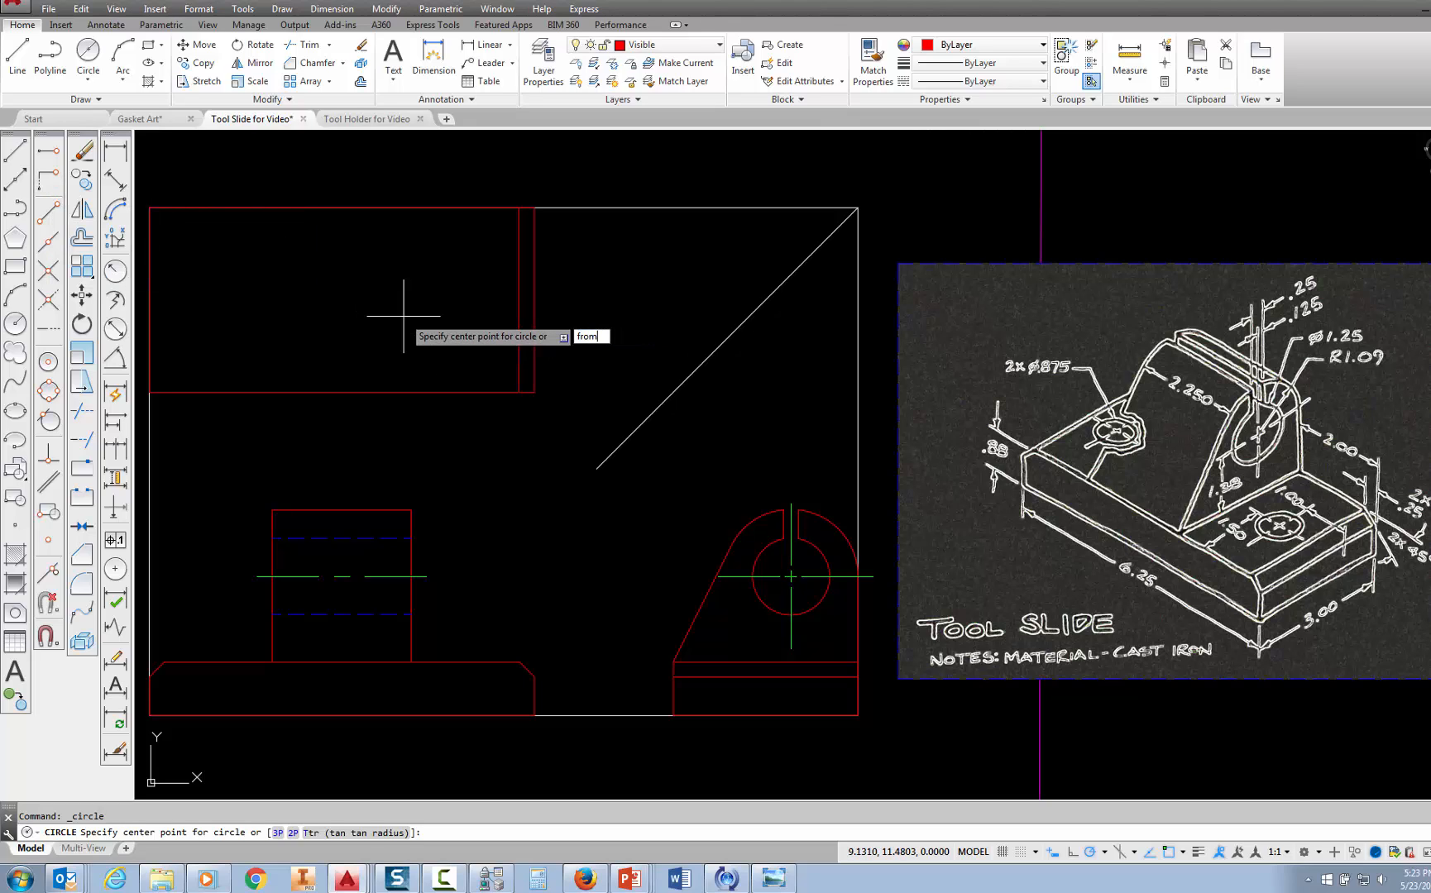
key("Return")
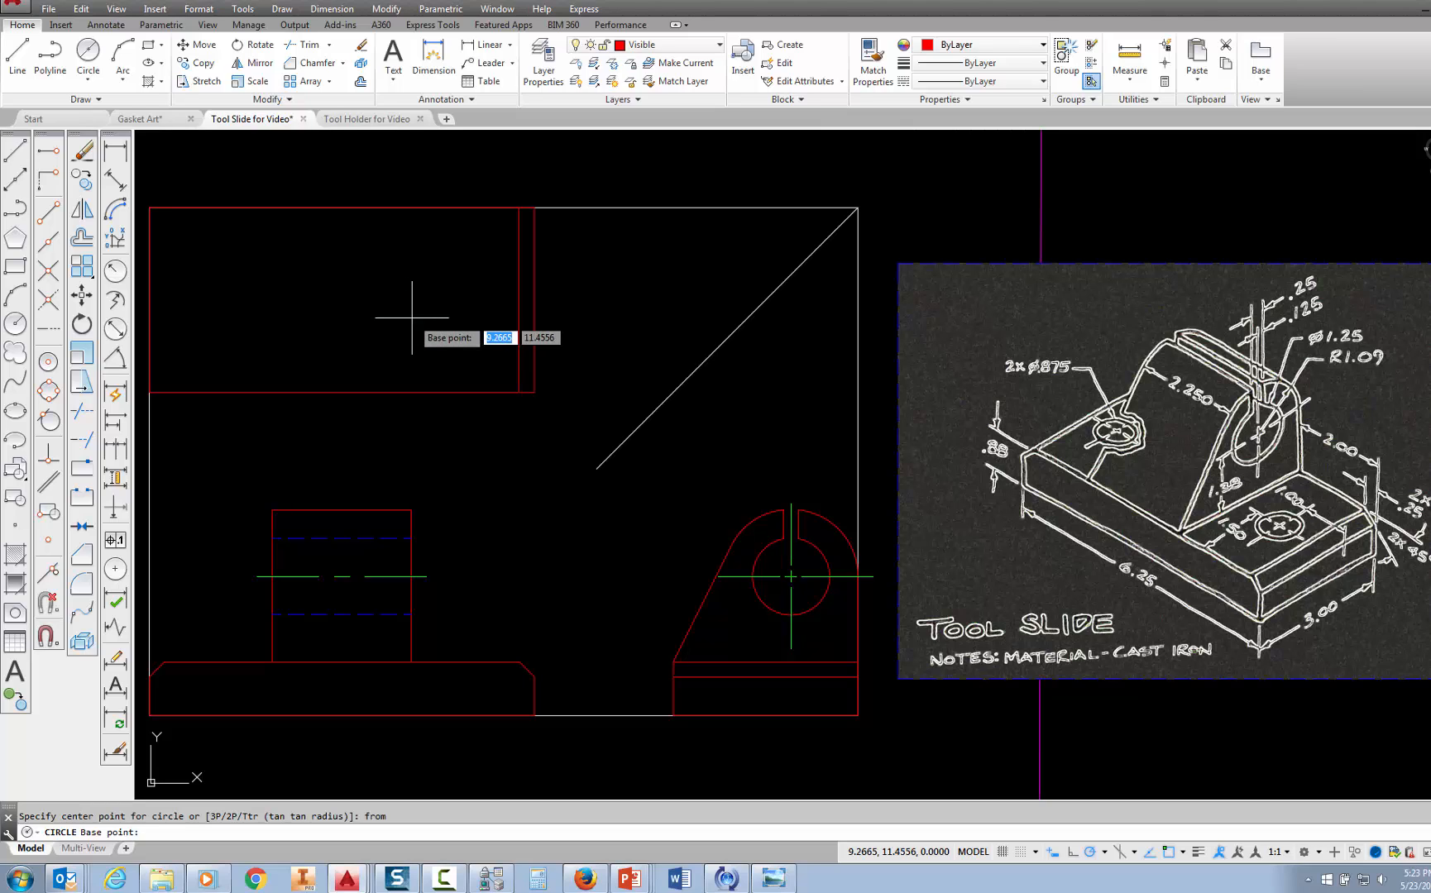
left_click(534, 392)
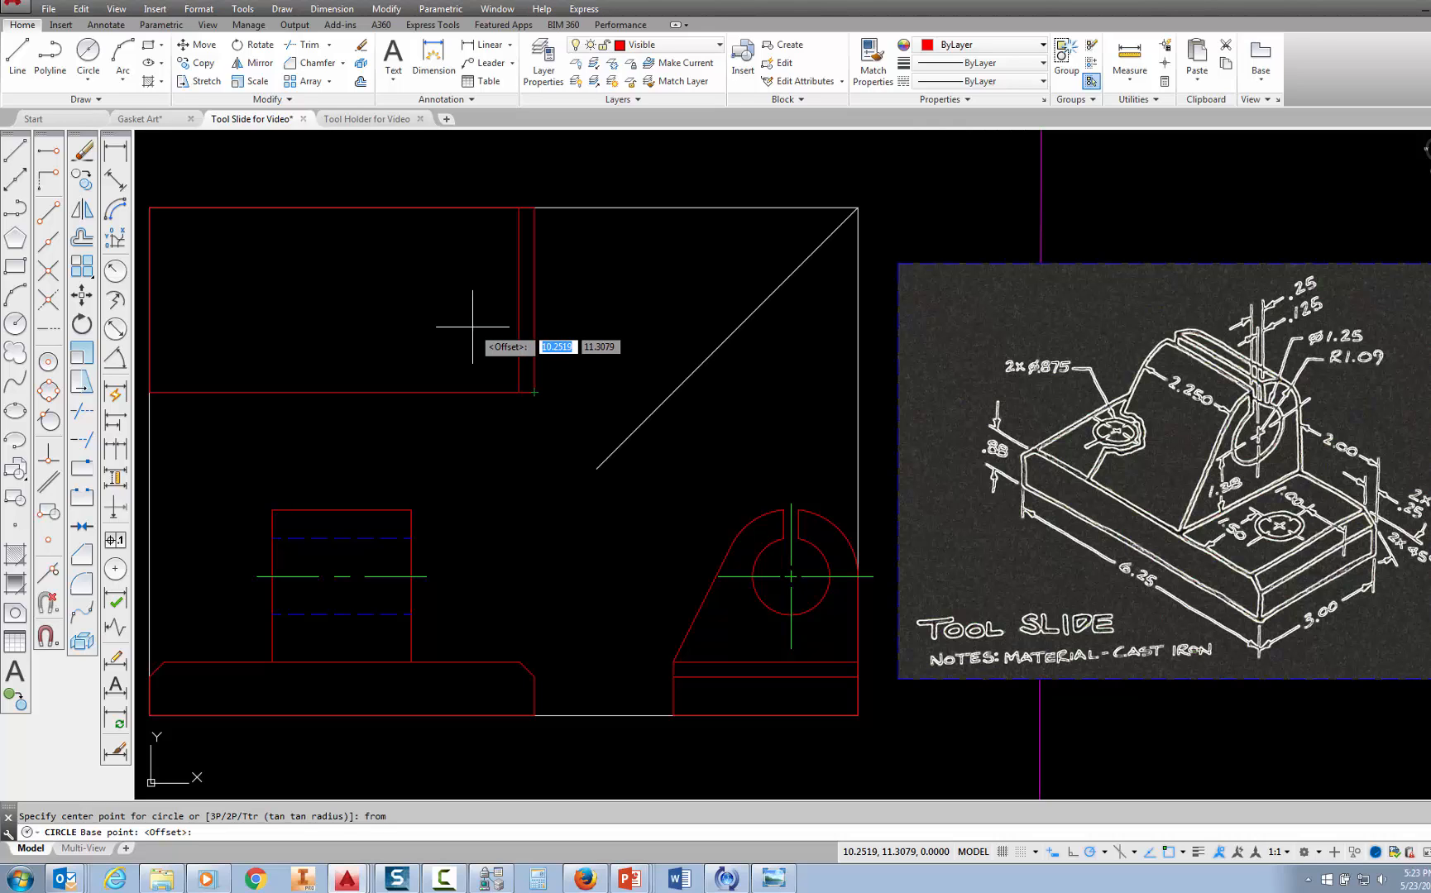
key("shift")
type("@-1")
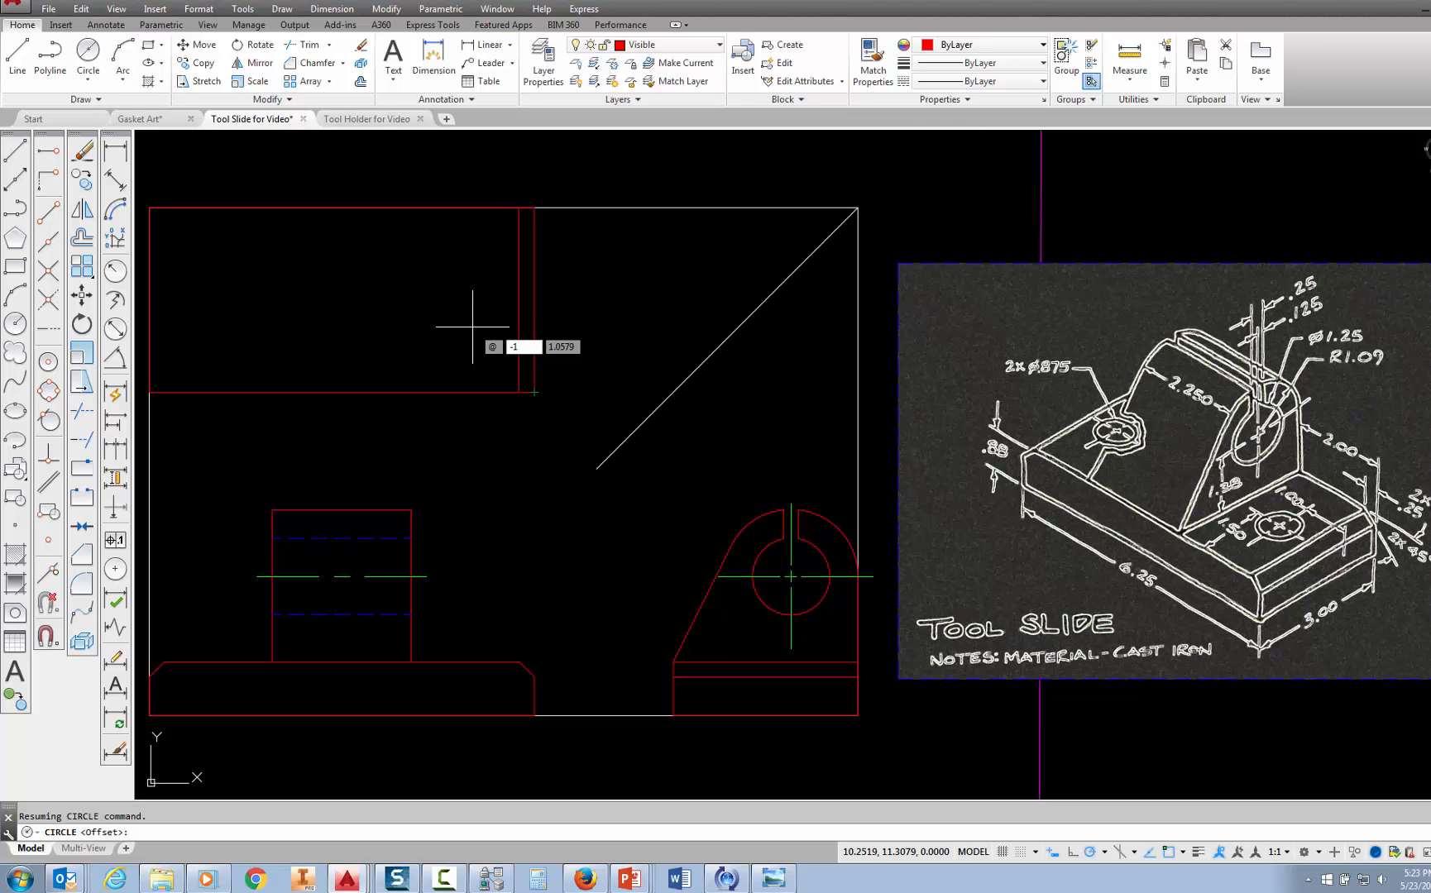
key("Tab")
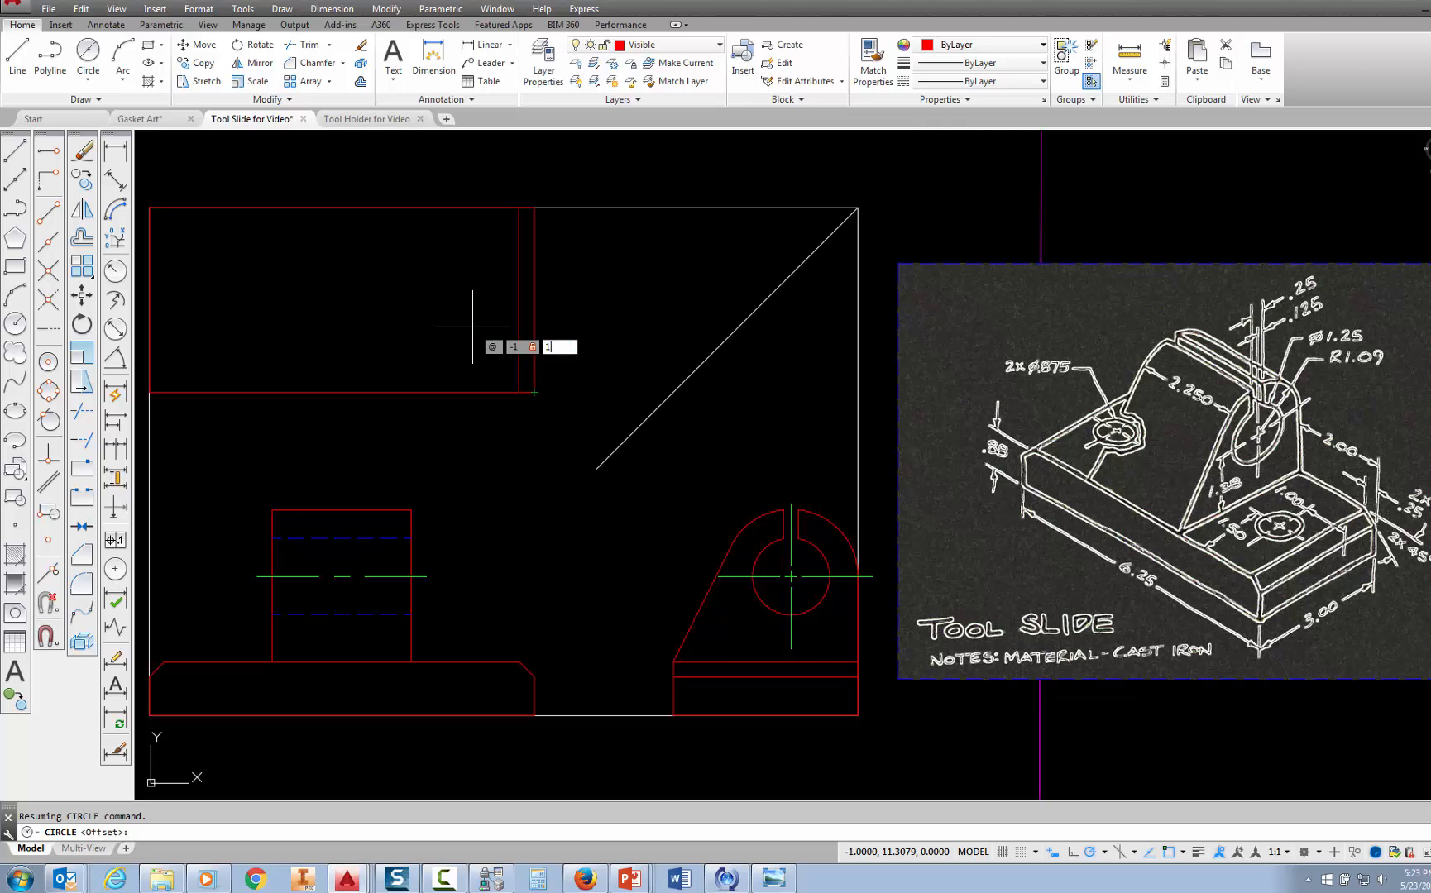
type("1.5")
key("Return")
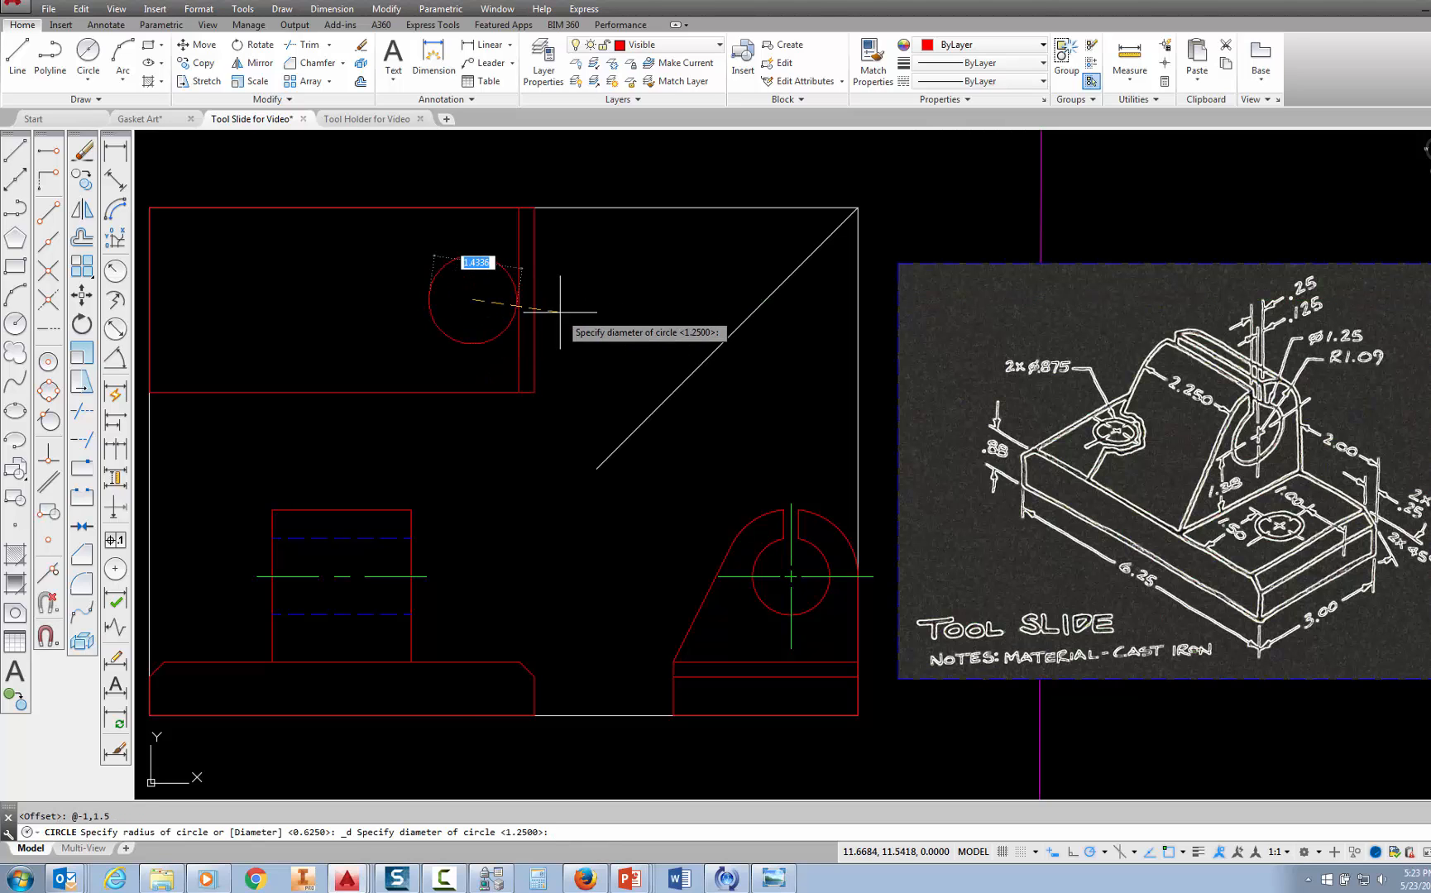
key("BackSpace")
key("Return")
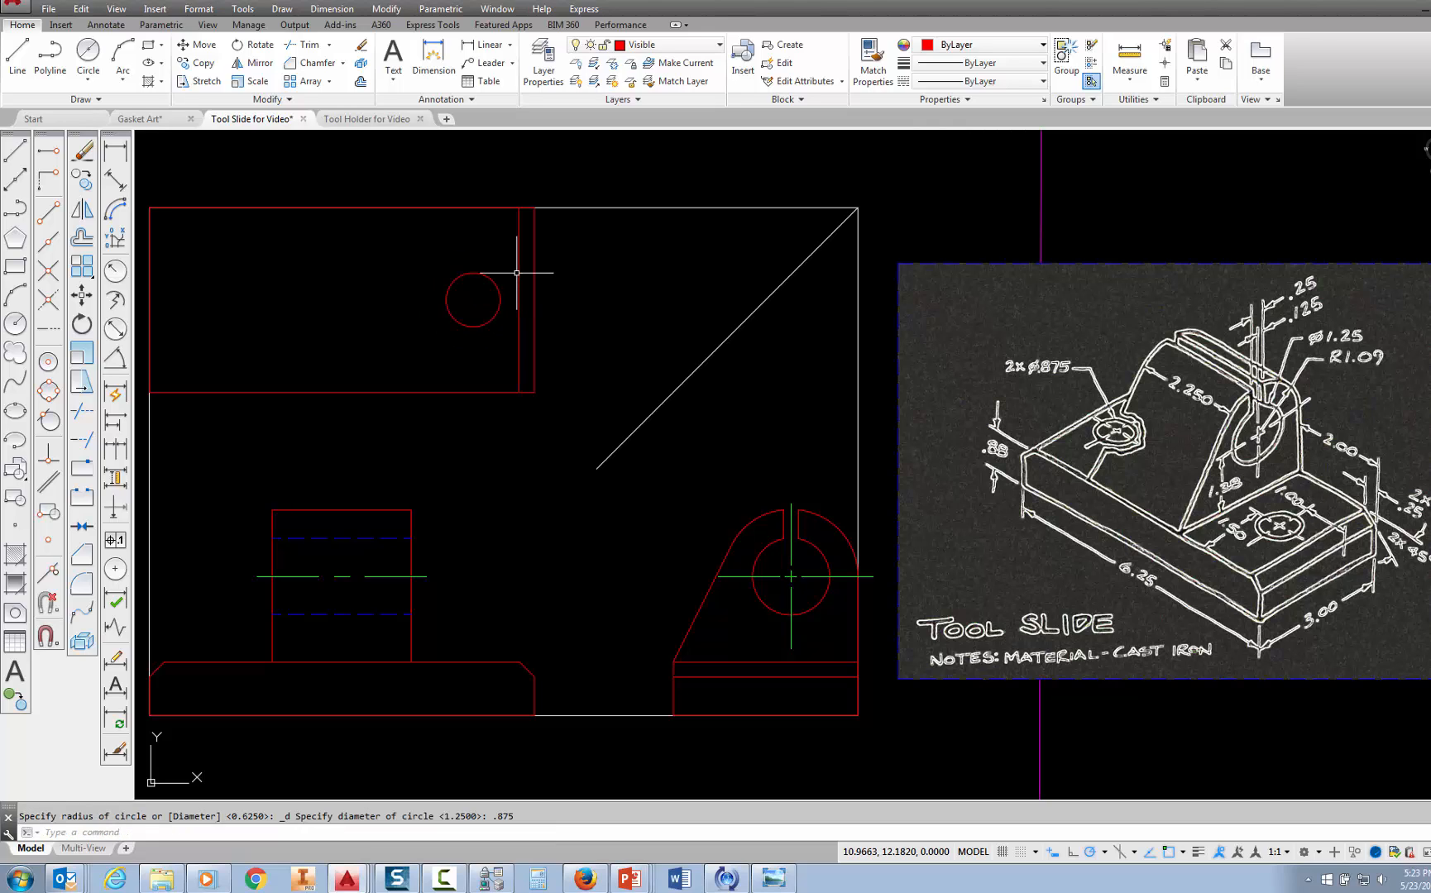
key("Escape")
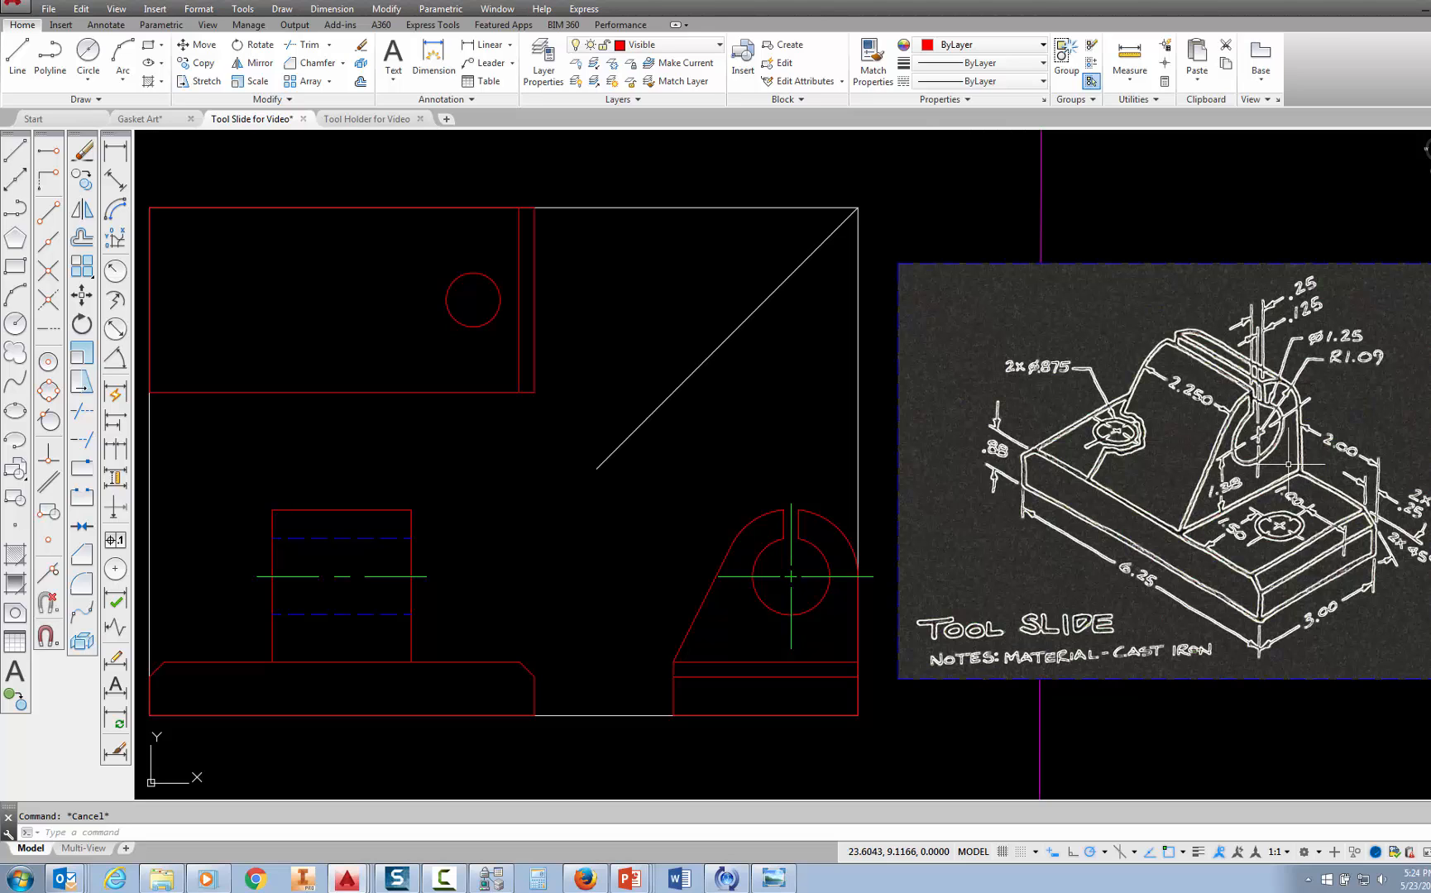
Draw a vertical line across the top-view rectangle, aligned with the right edge of the front view's upright block
left_click(19, 60)
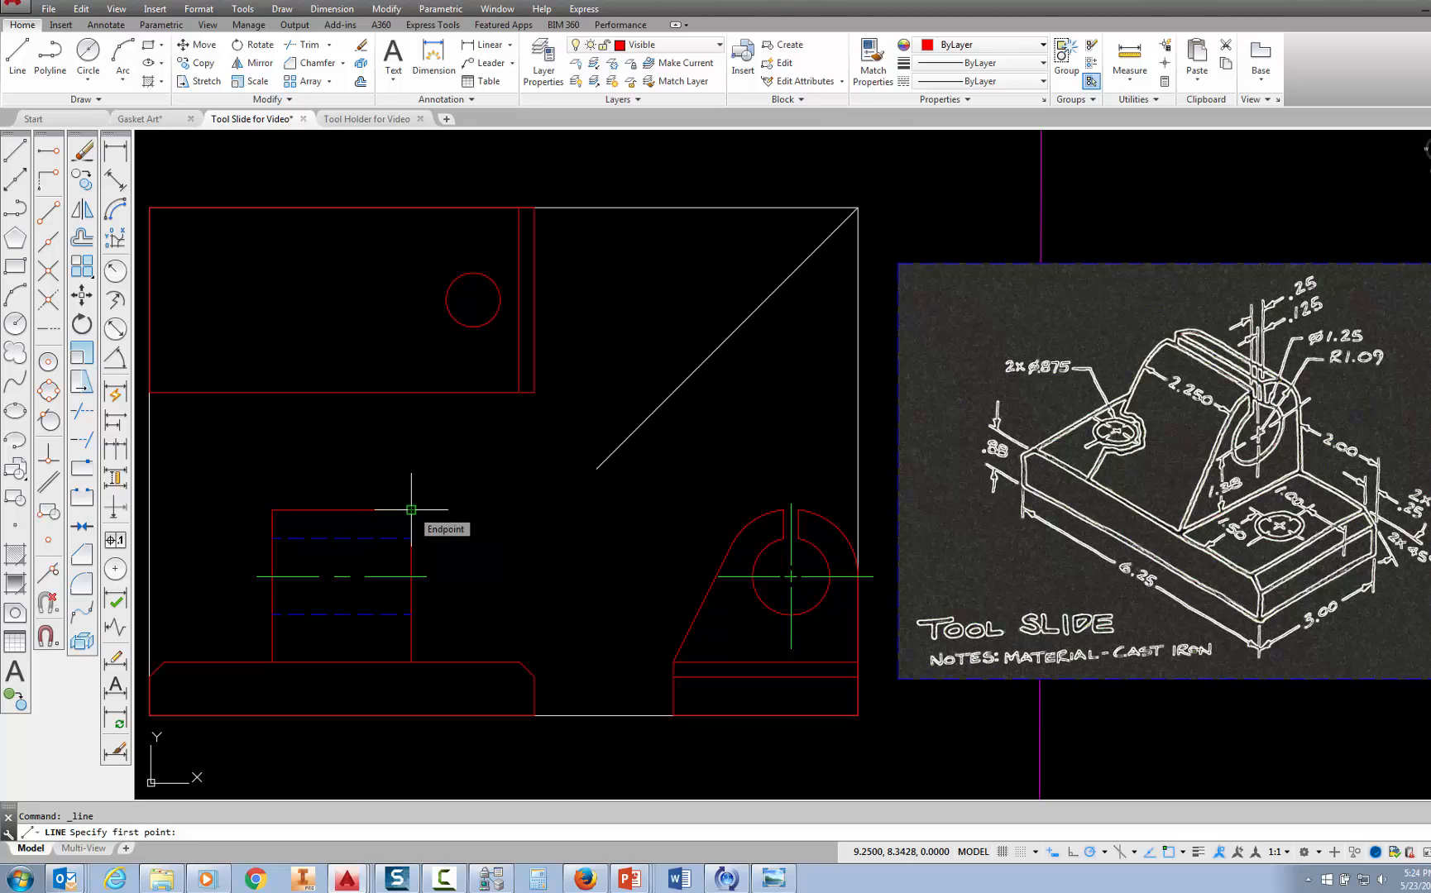
left_click(411, 393)
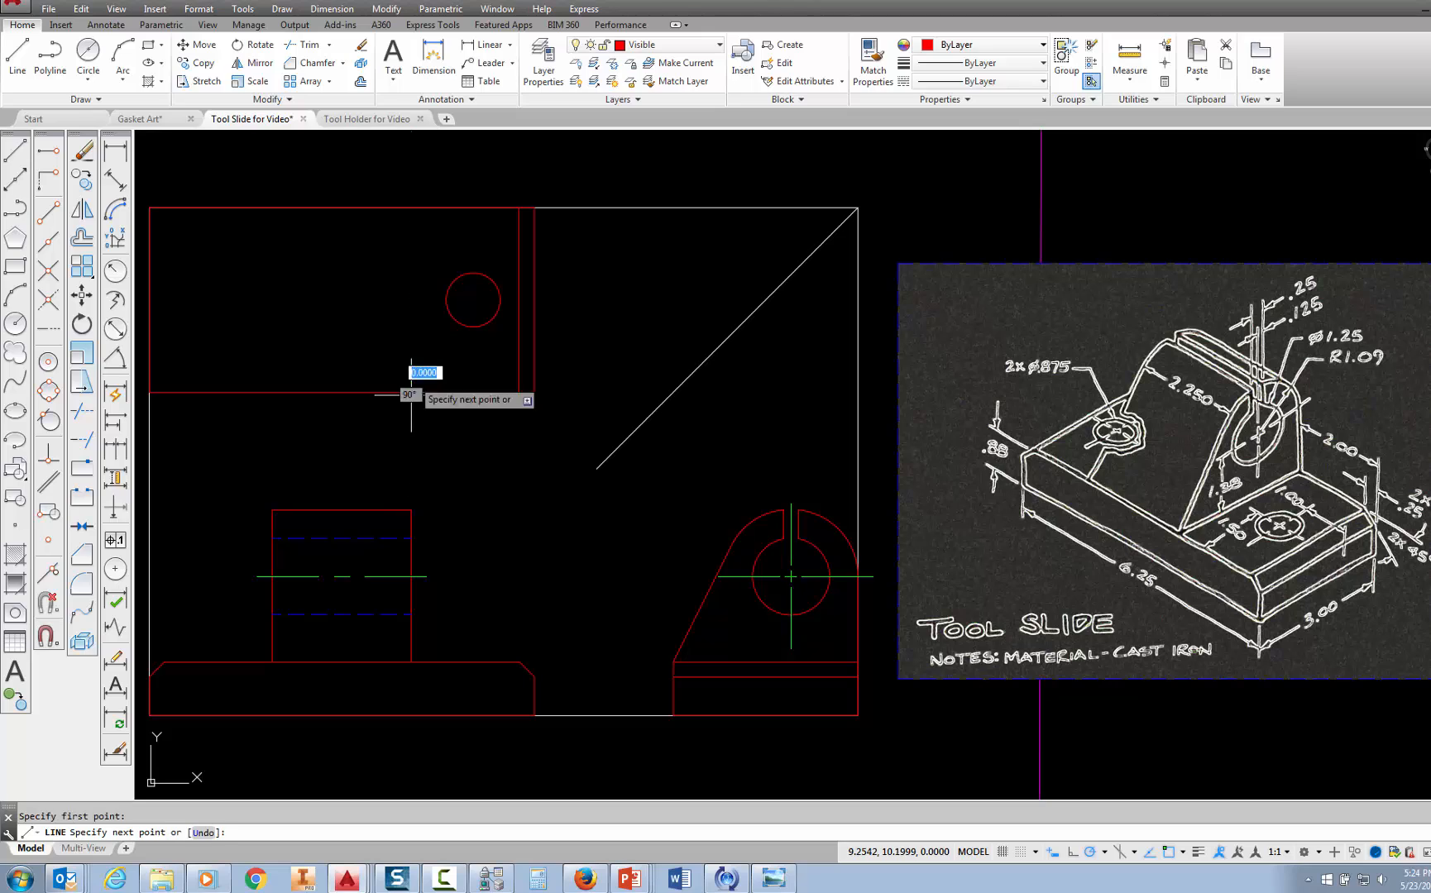
left_click(412, 207)
key("Escape")
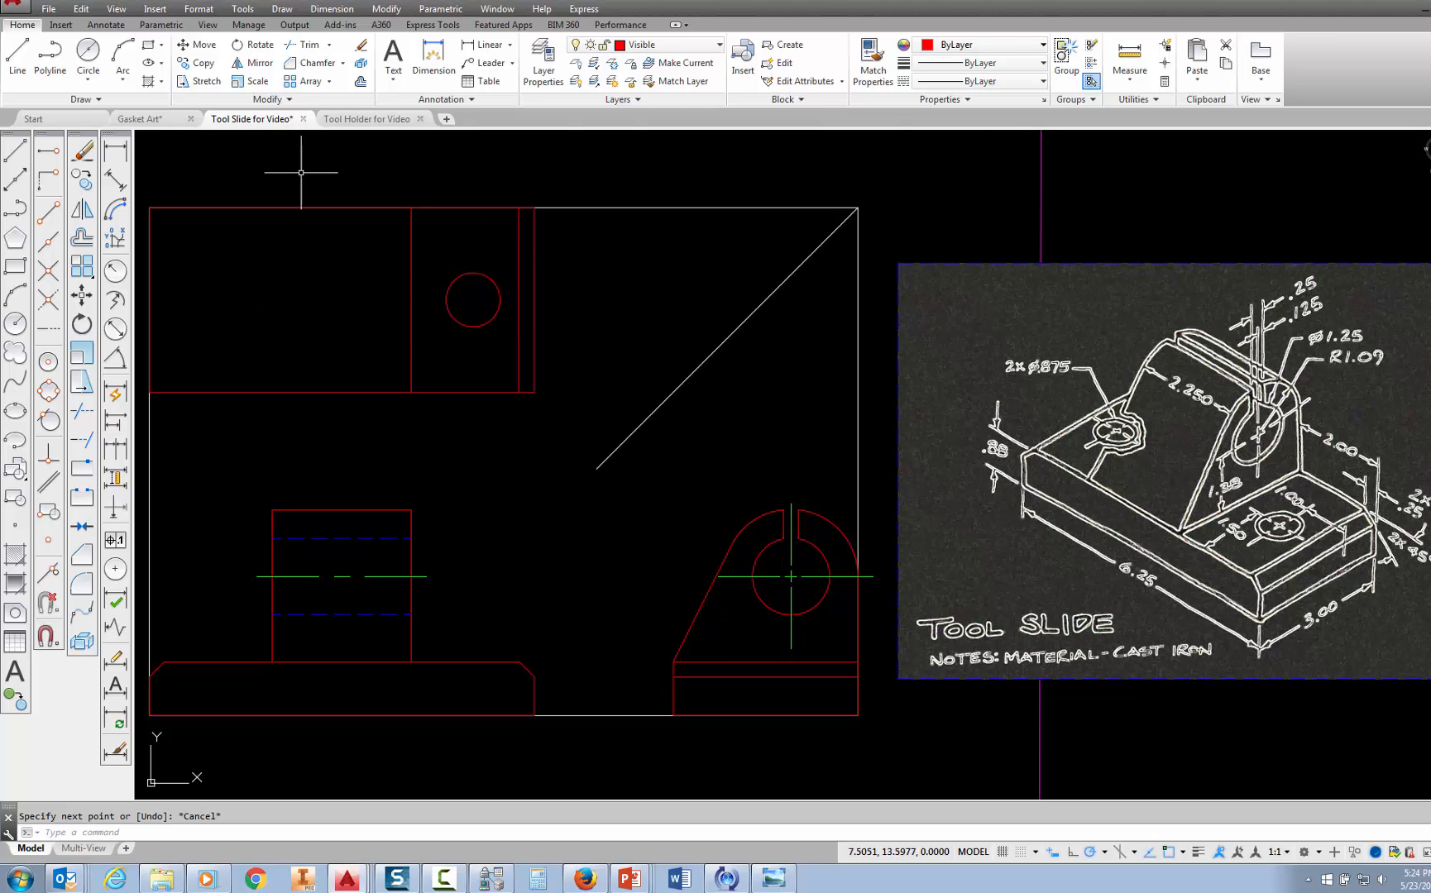
Mirror the circle and both vertical lines about the top-view rectangle's vertical midline, keeping the source objects
left_click(262, 65)
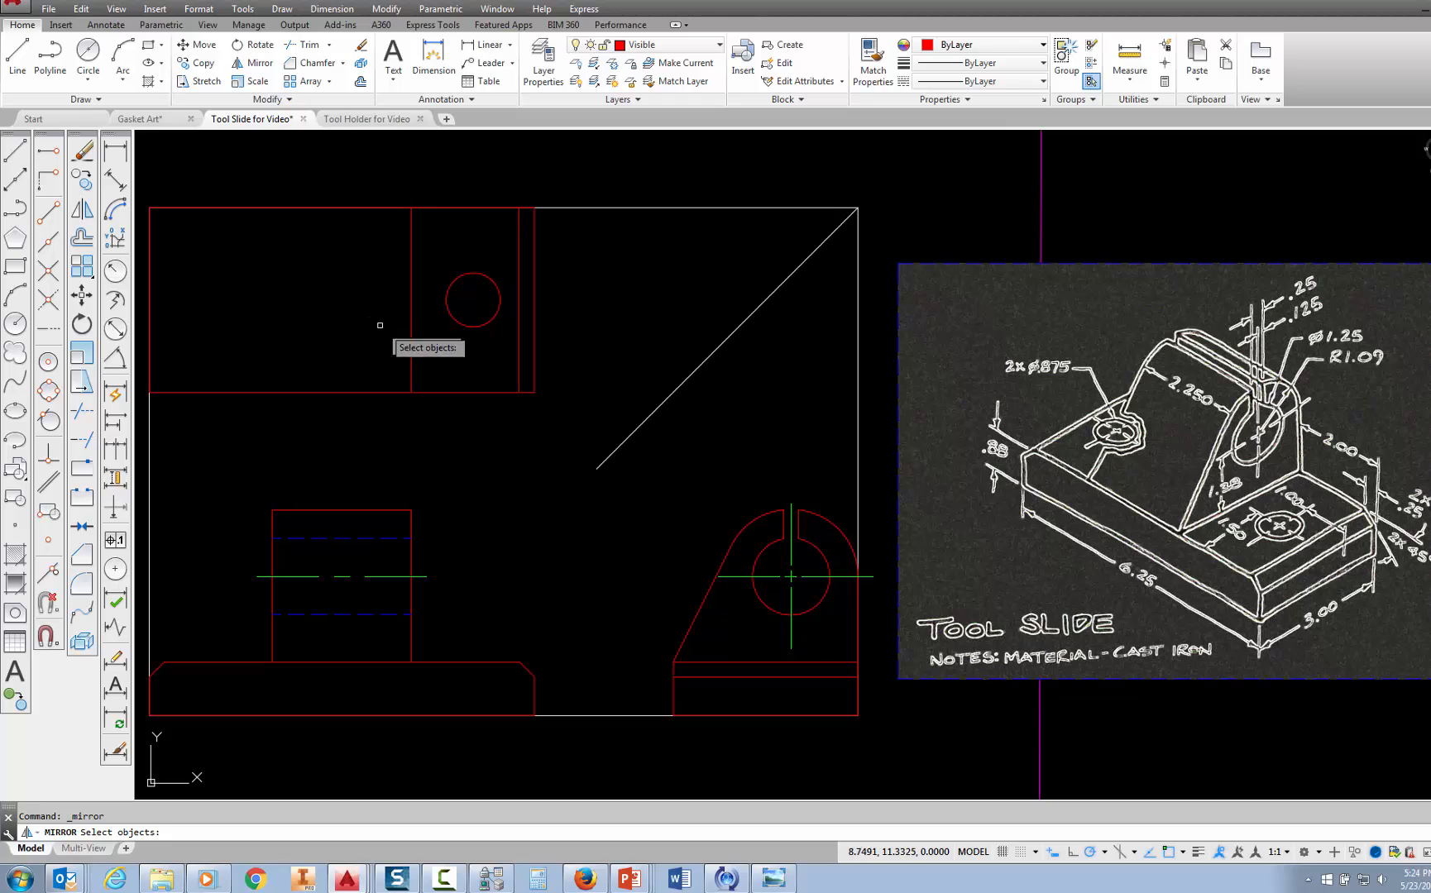
left_click(410, 349)
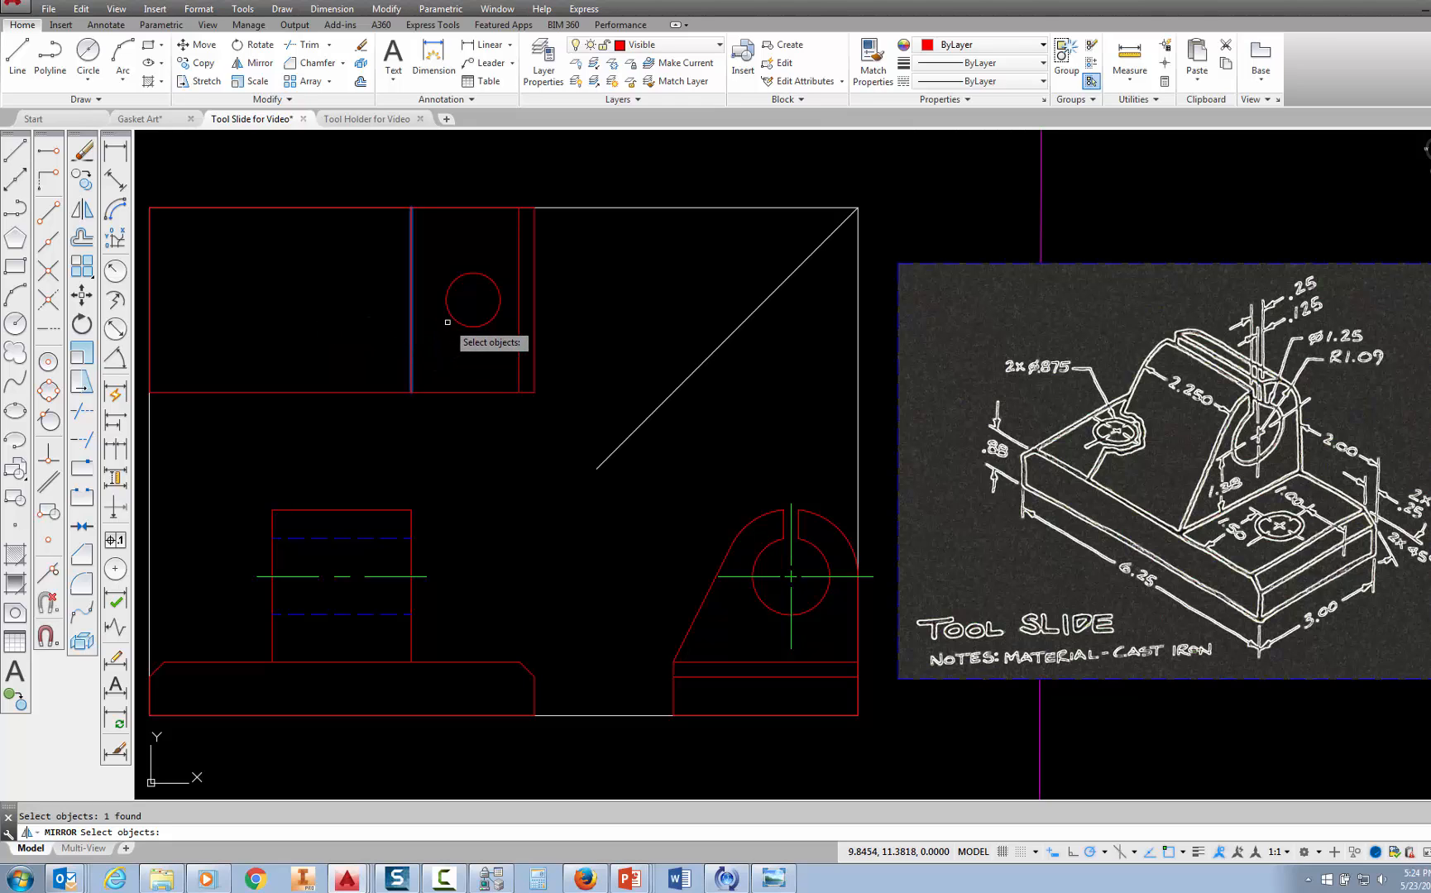
left_click(519, 364)
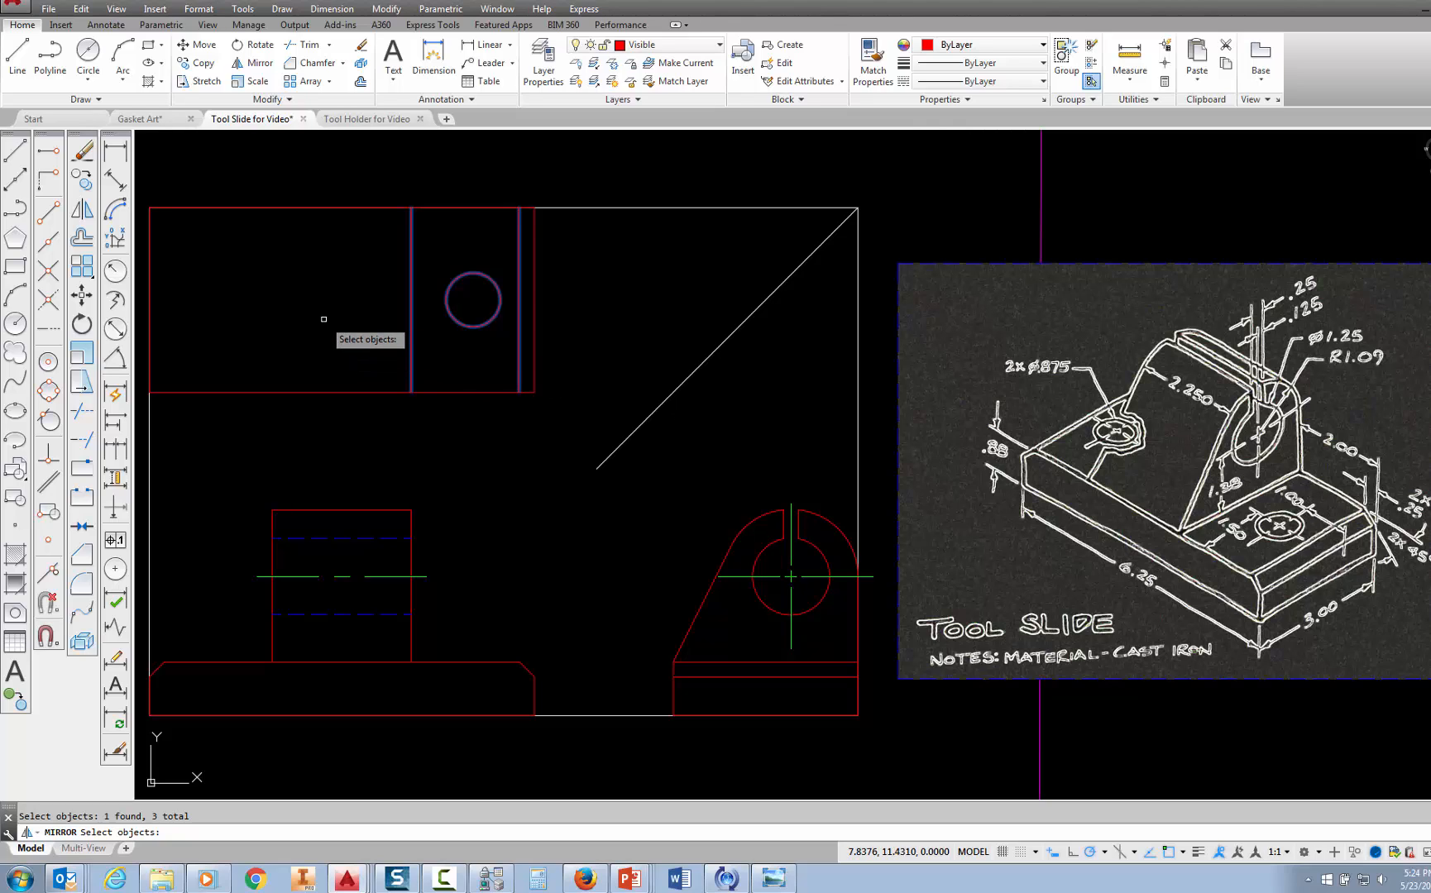
key("Return")
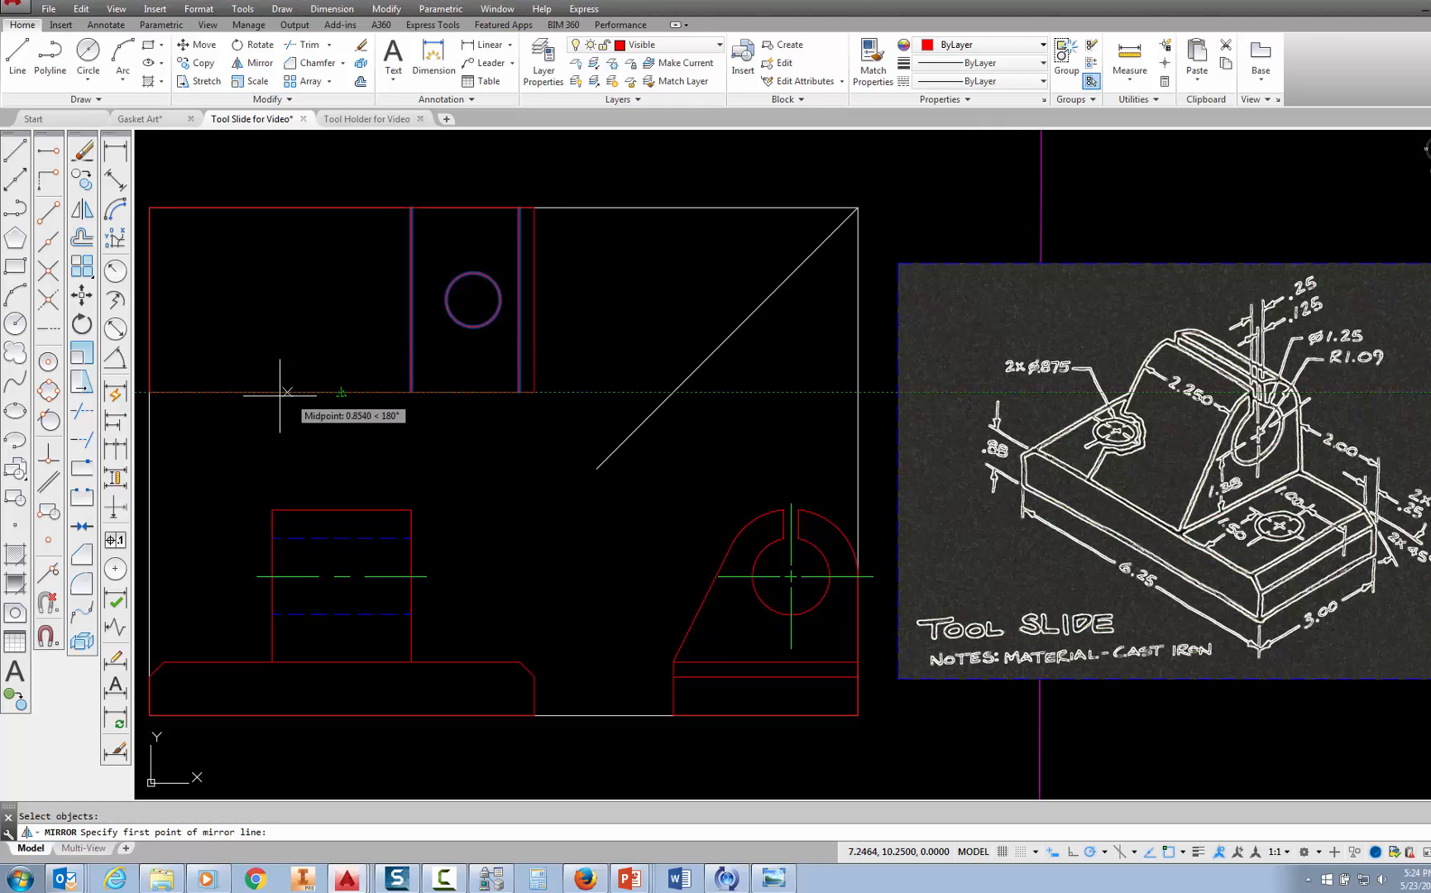
left_click(341, 392)
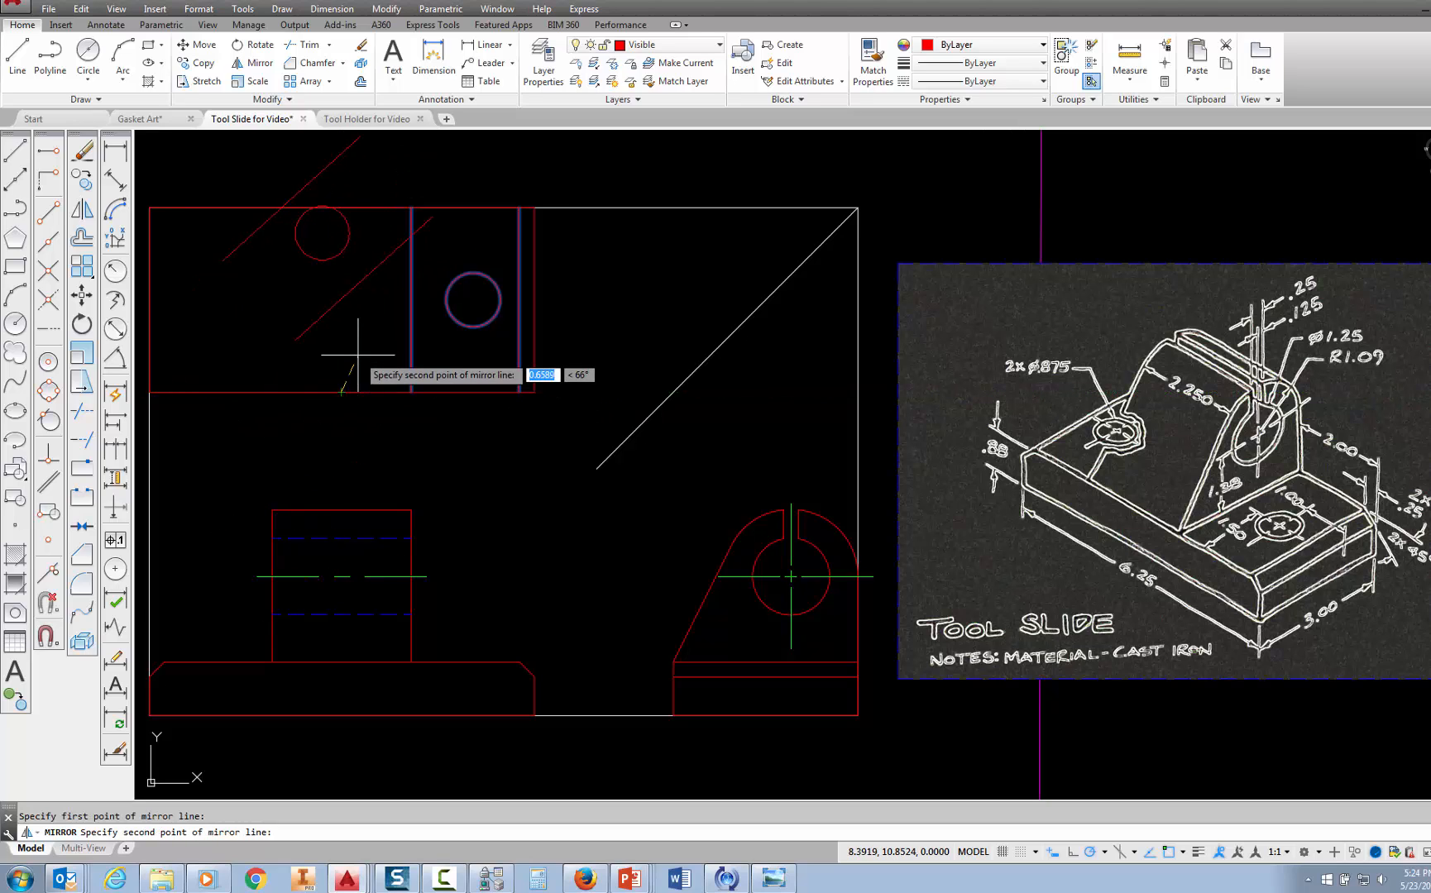
left_click(341, 207)
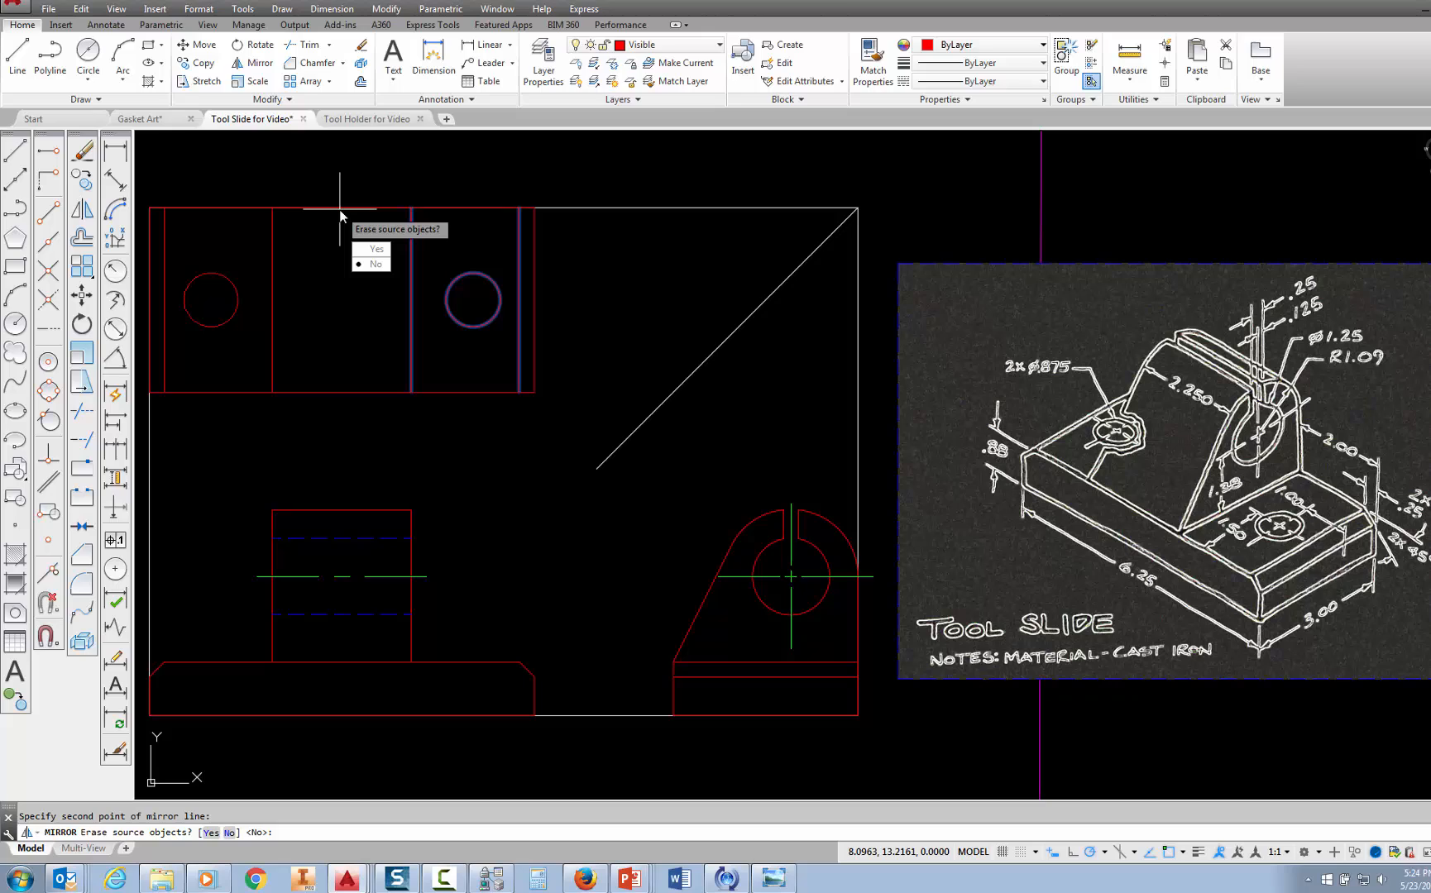
left_click(376, 265)
key("Escape")
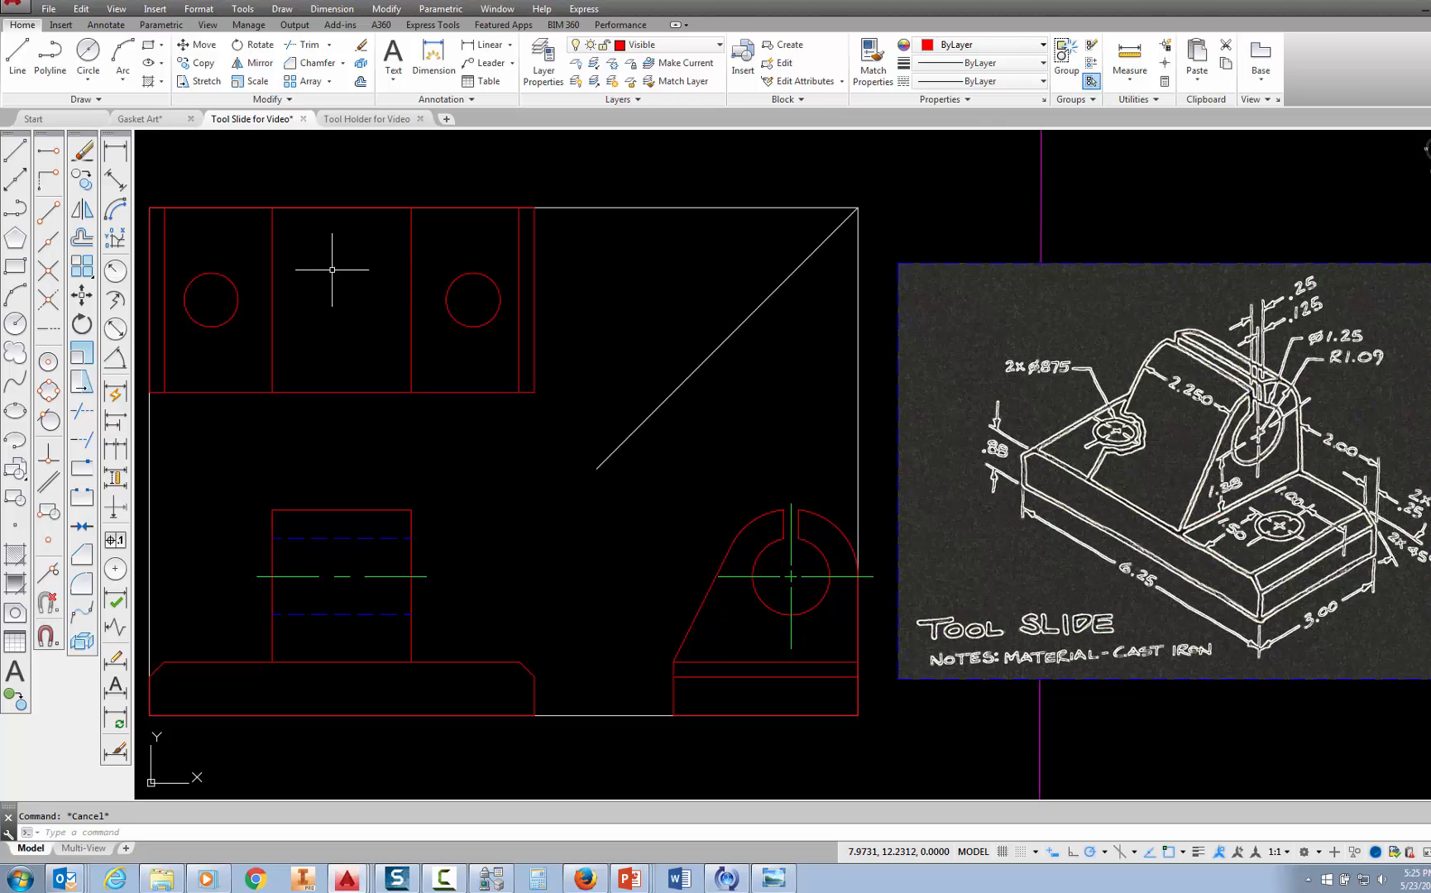
Draw a horizontal line between the top view's block edges, projecting the side view's right slot edge through a temporary track point on the miter line
left_click(17, 48)
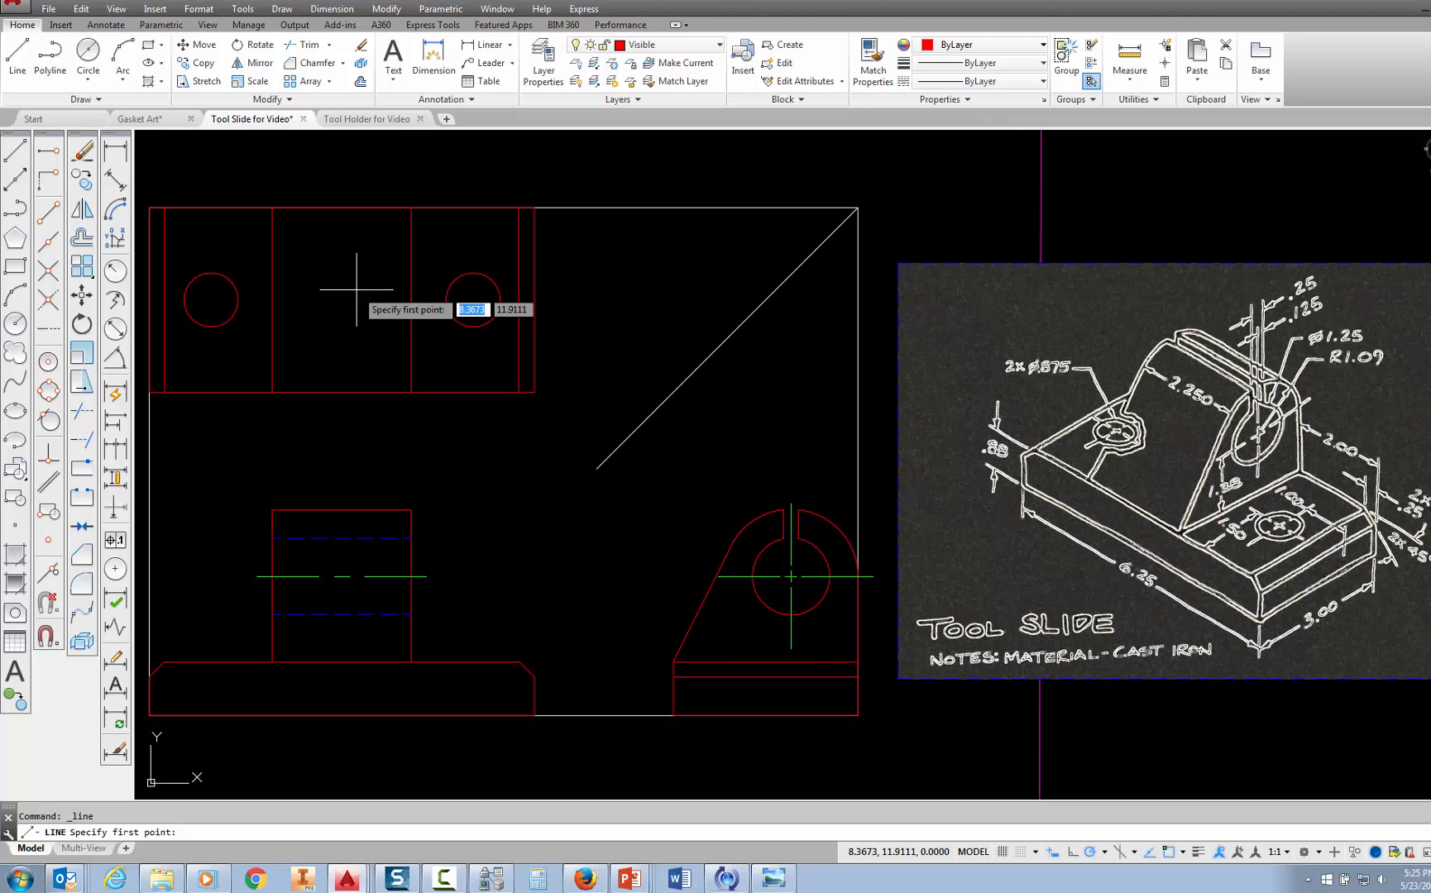
key("Return")
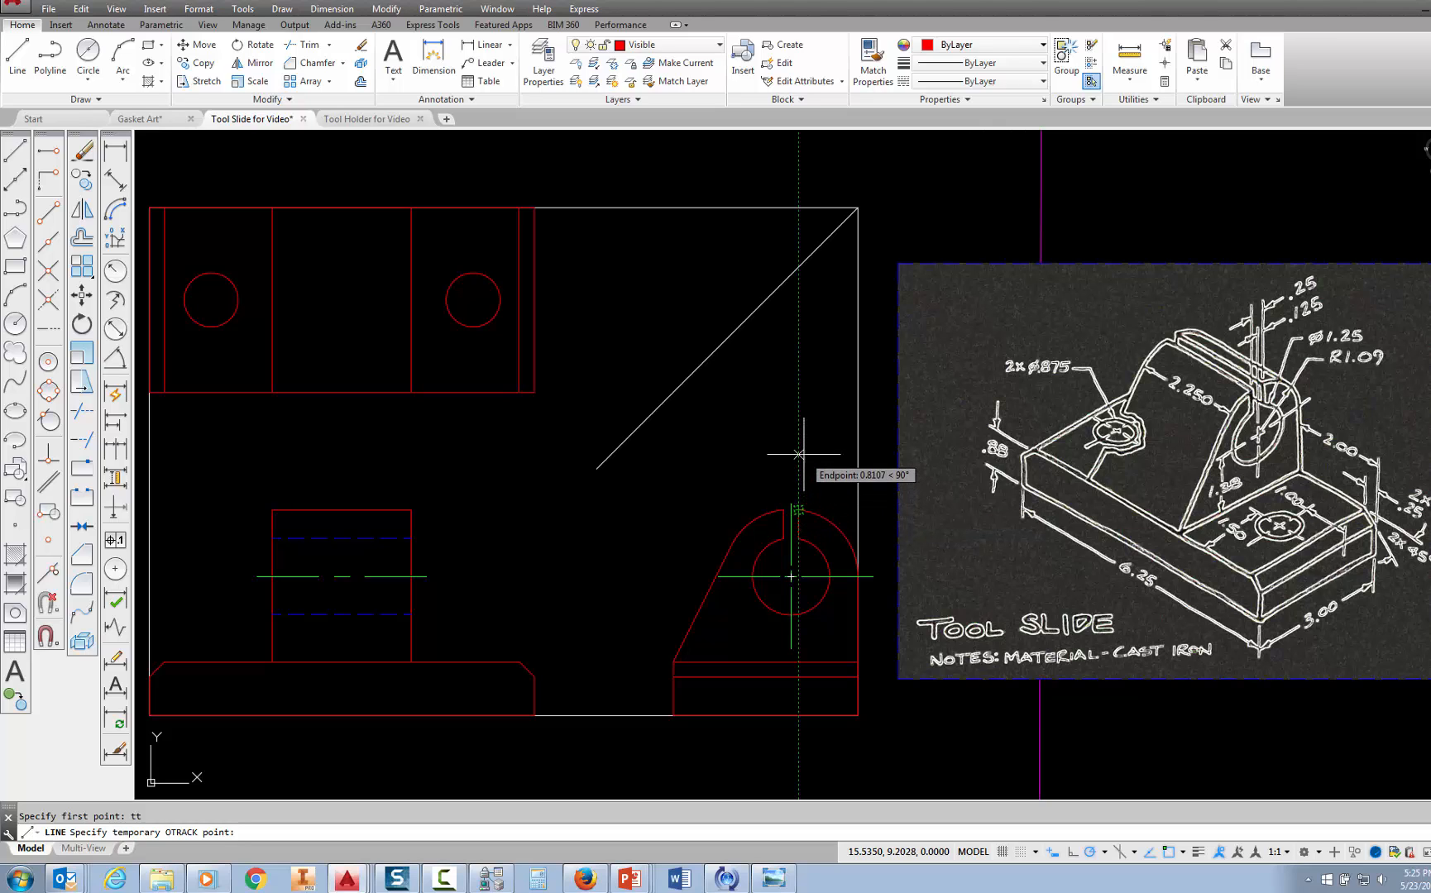
left_click(798, 266)
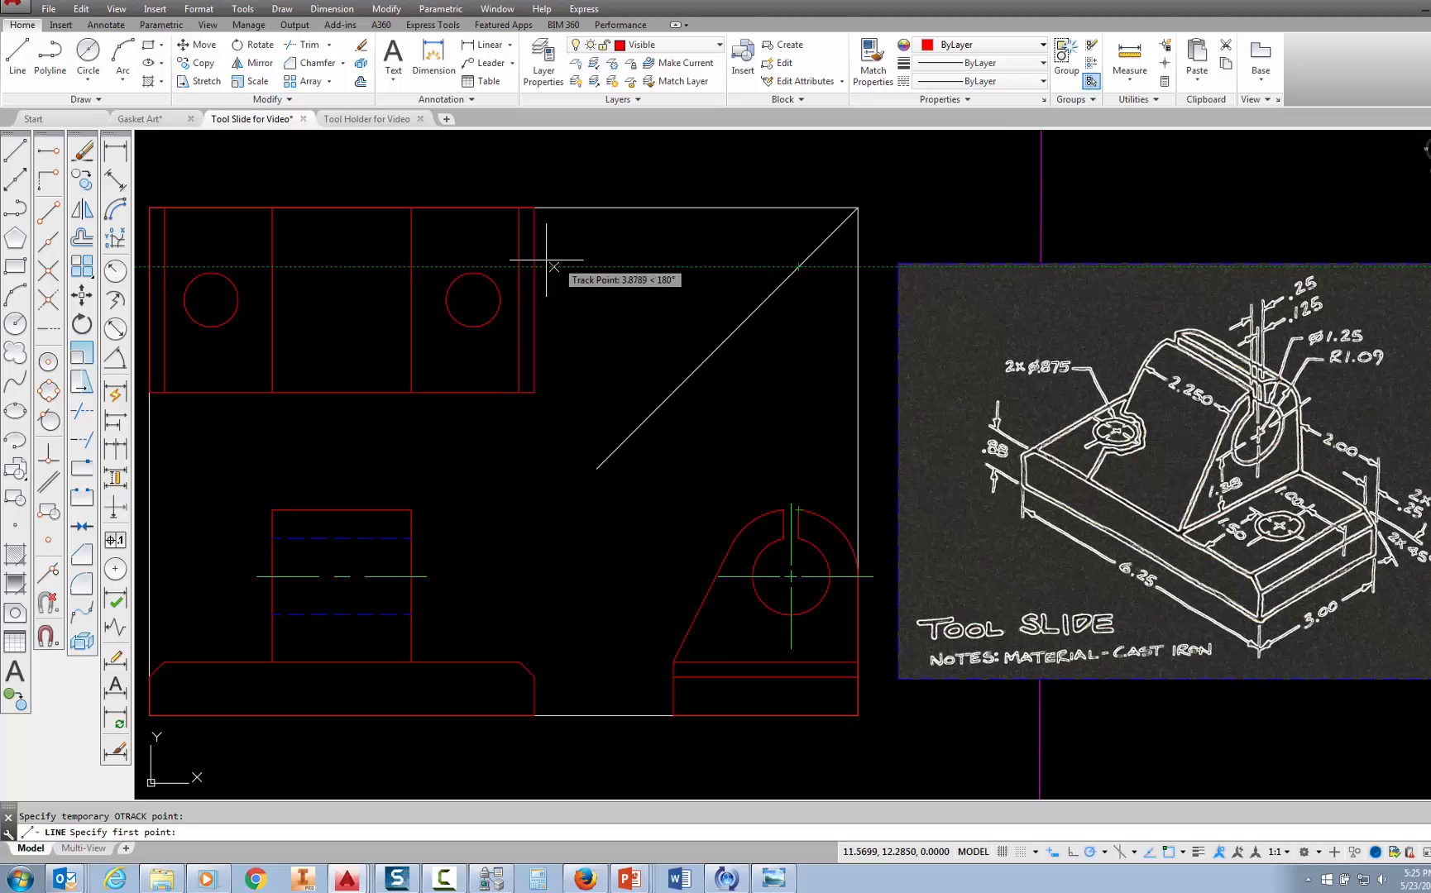
left_click(411, 267)
left_click(272, 267)
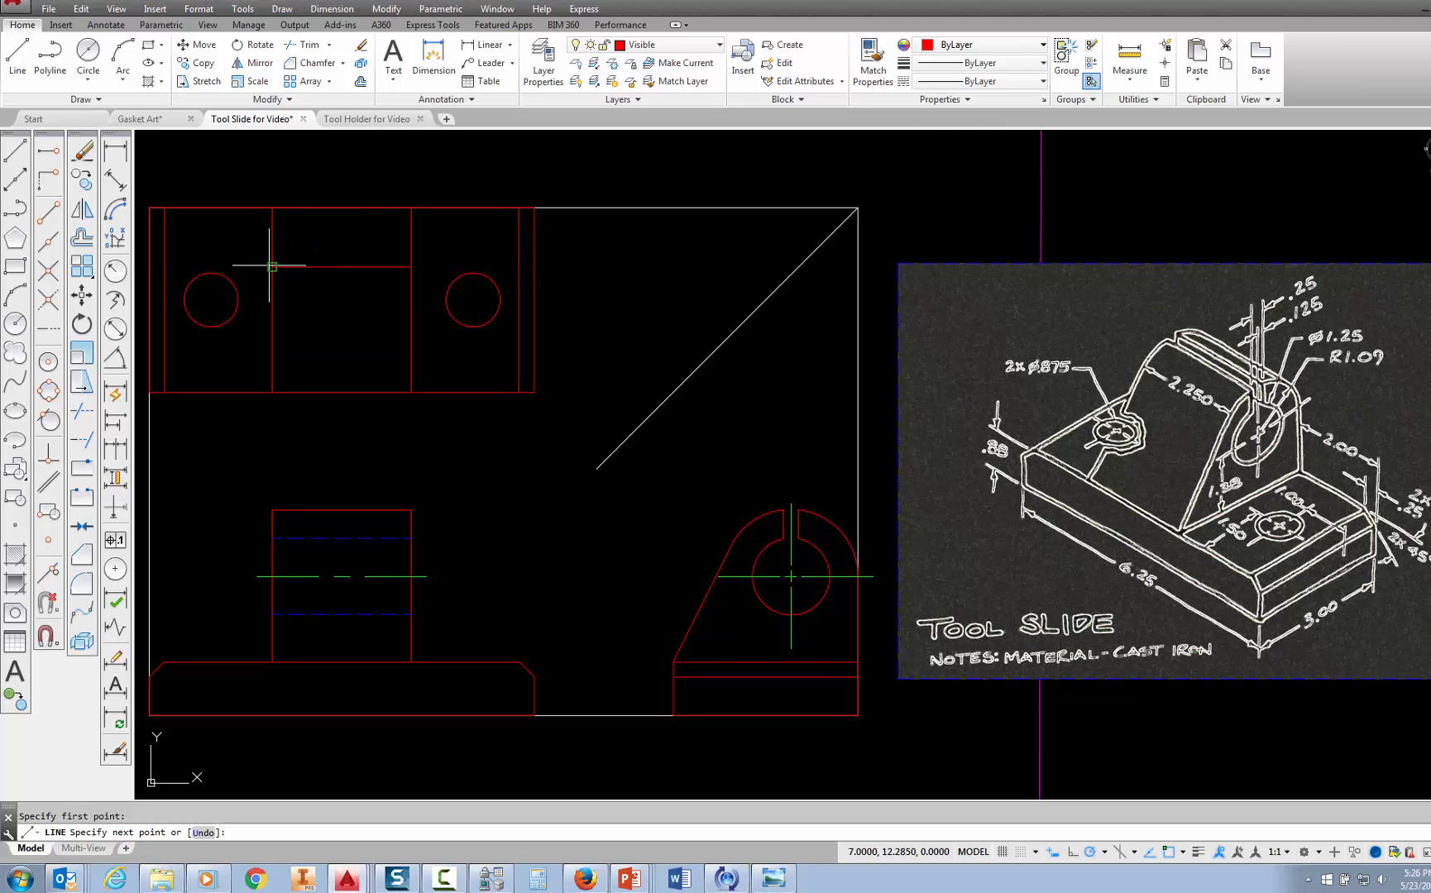
key("Escape")
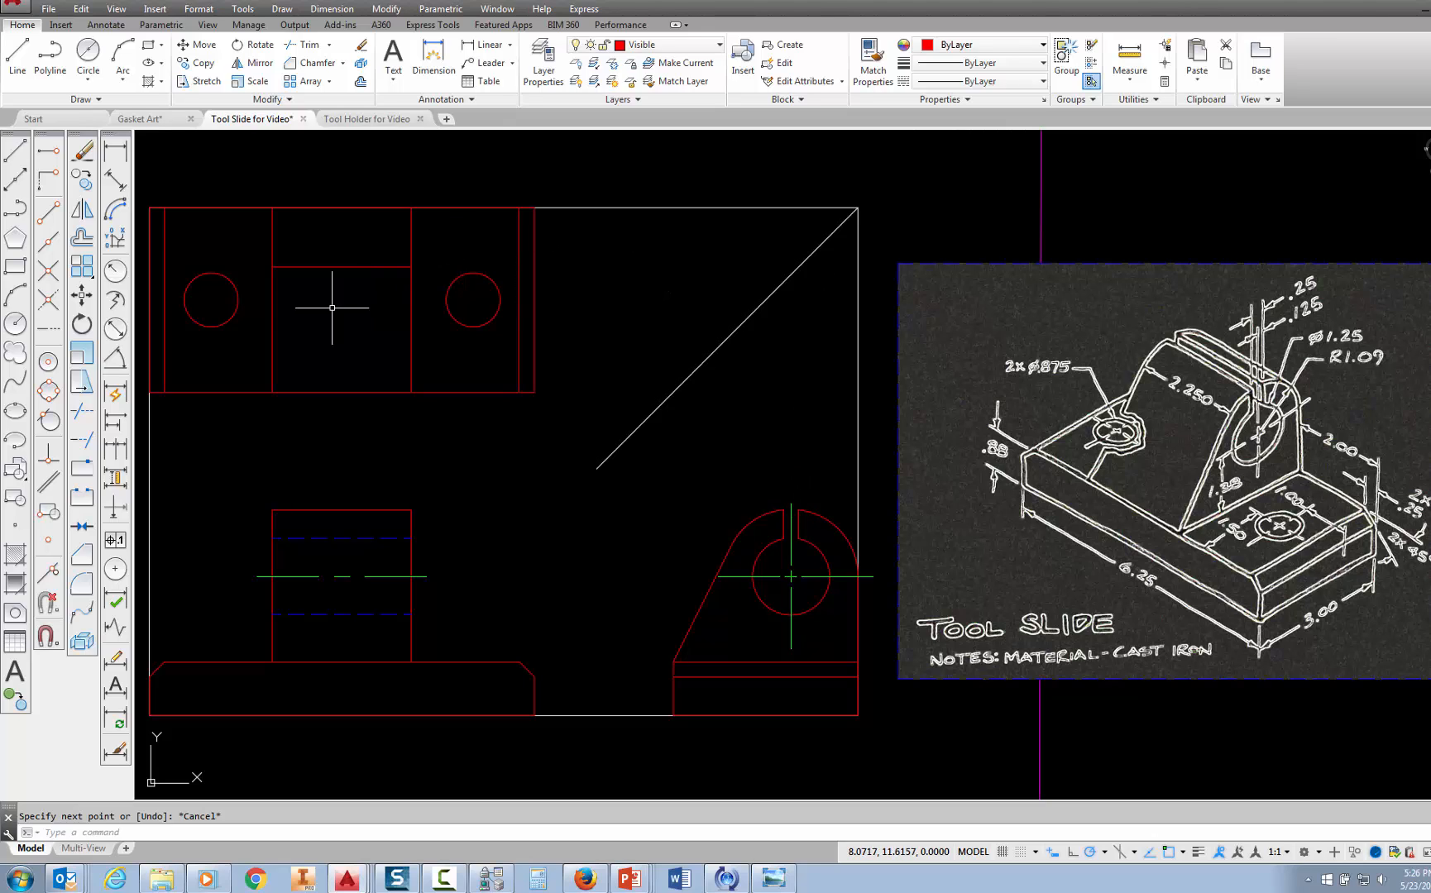
Draw a horizontal line between the top view's block edges, projecting the side view's left slot edge through a temporary track point on the miter line
left_click(17, 152)
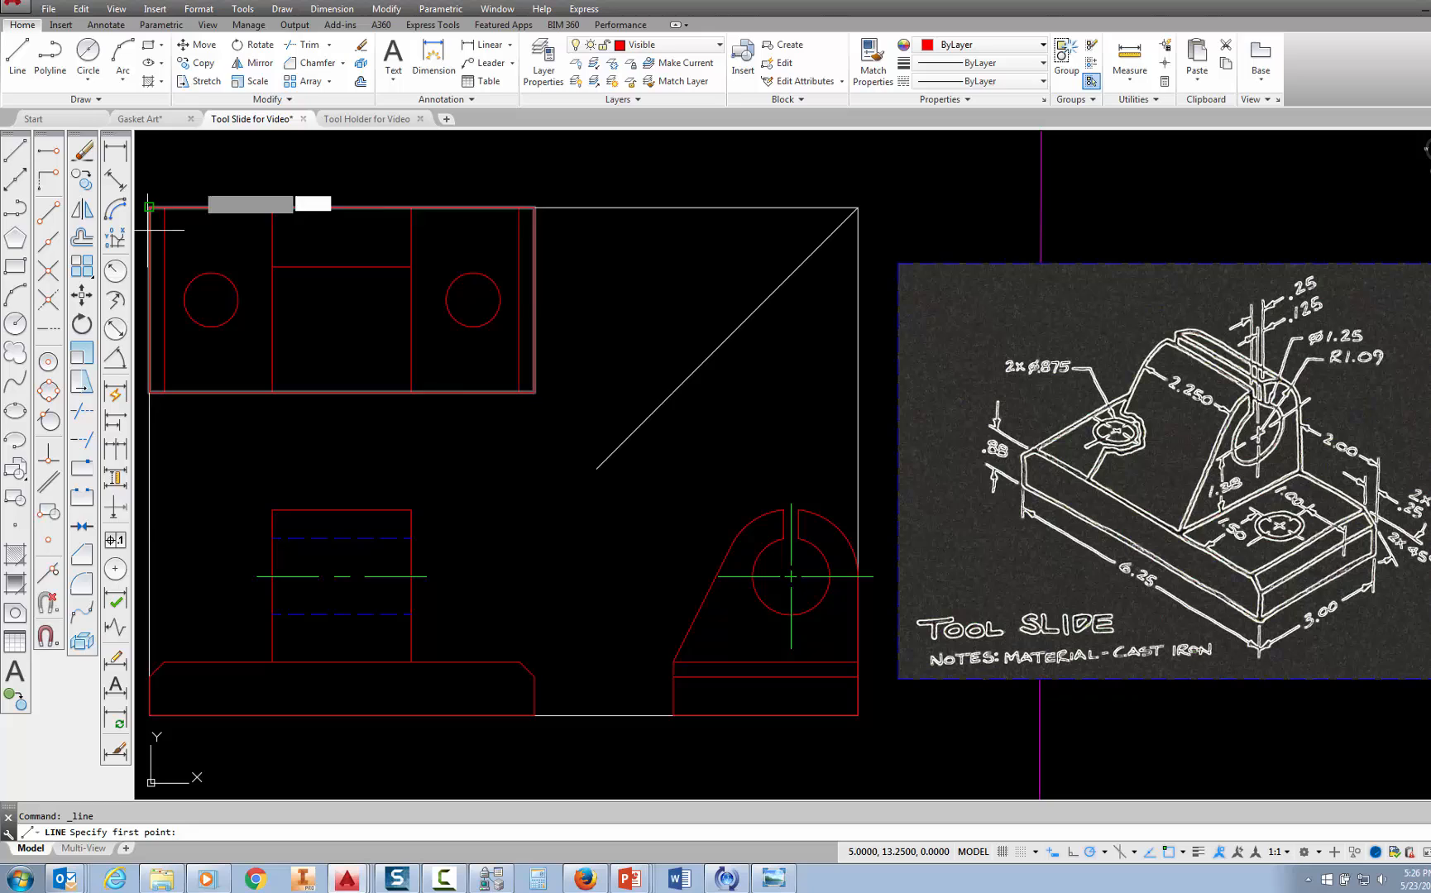
left_click(47, 154)
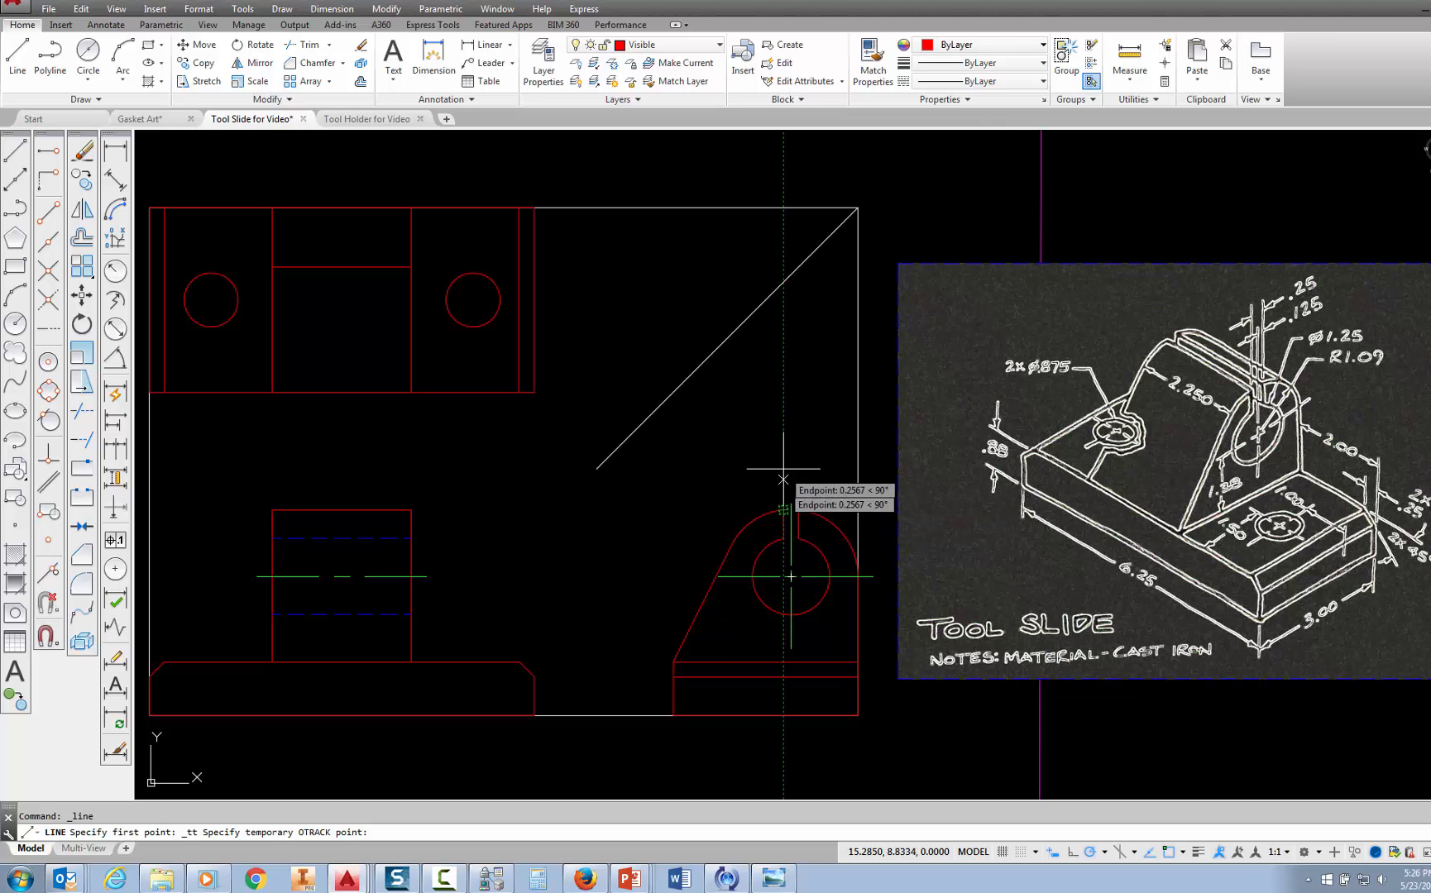
left_click(783, 282)
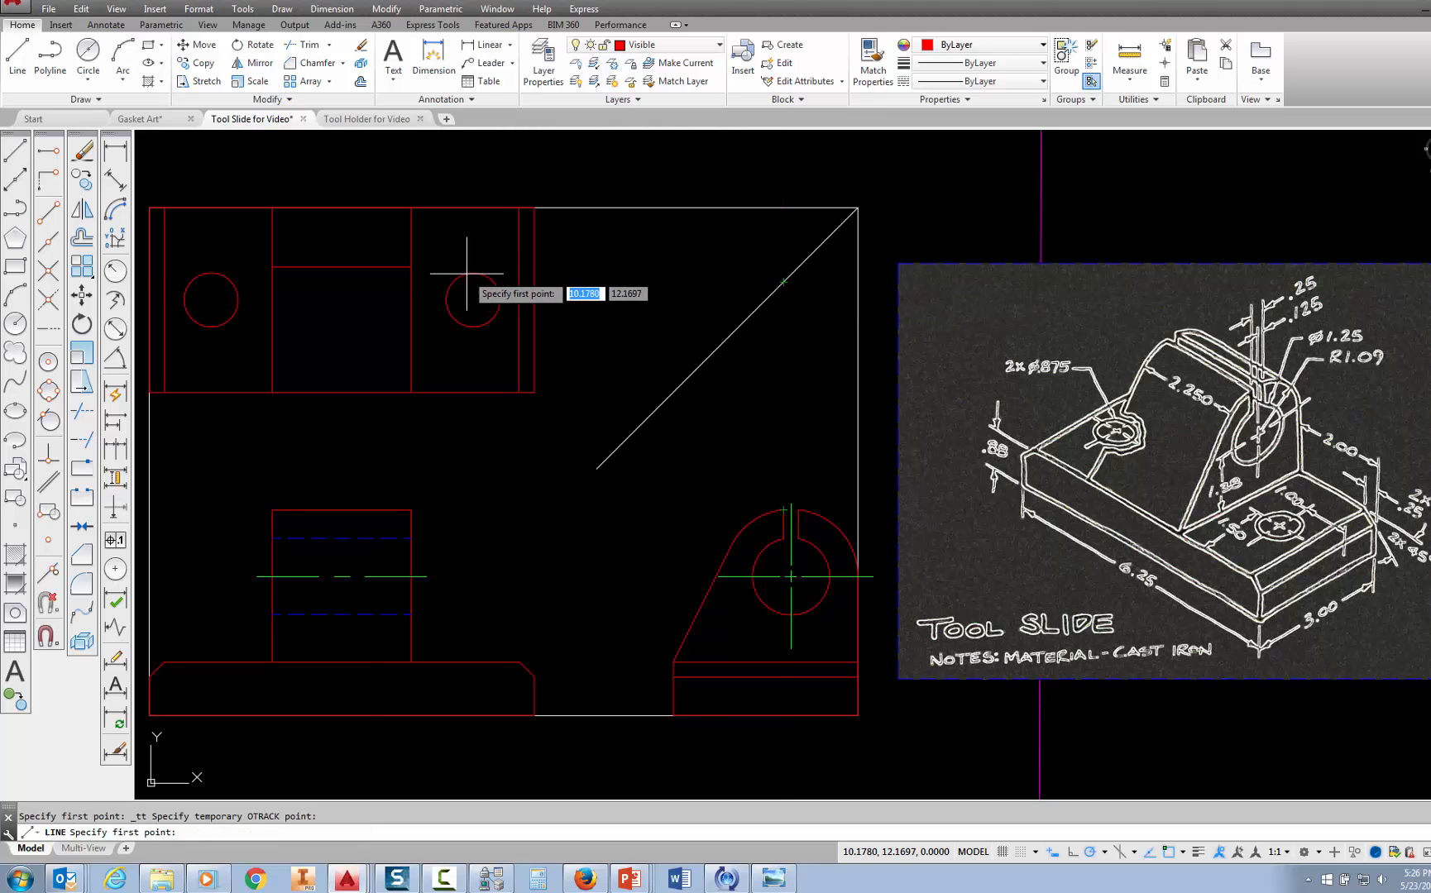
left_click(411, 282)
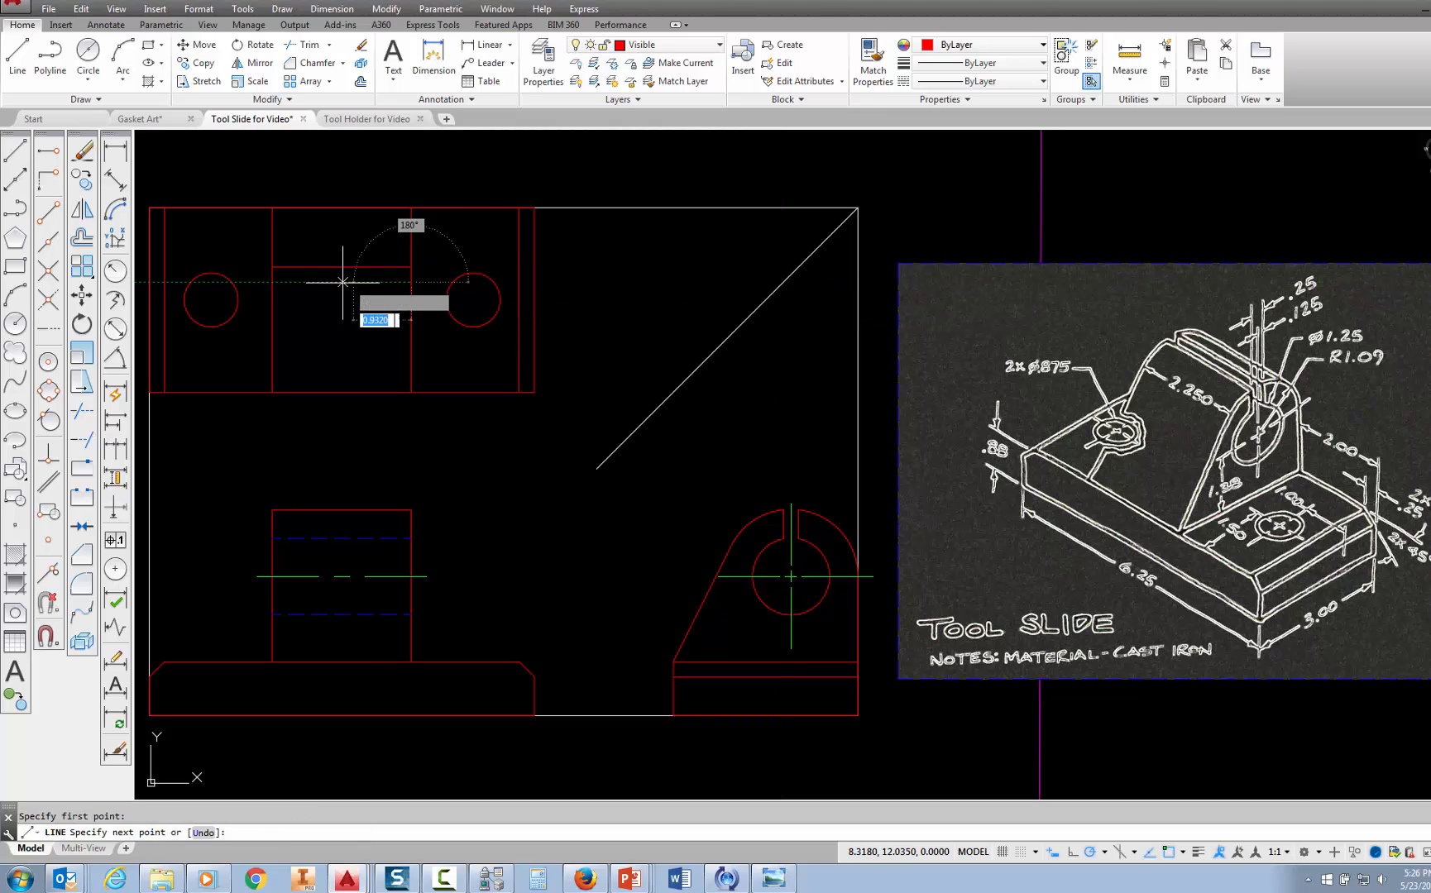
left_click(271, 282)
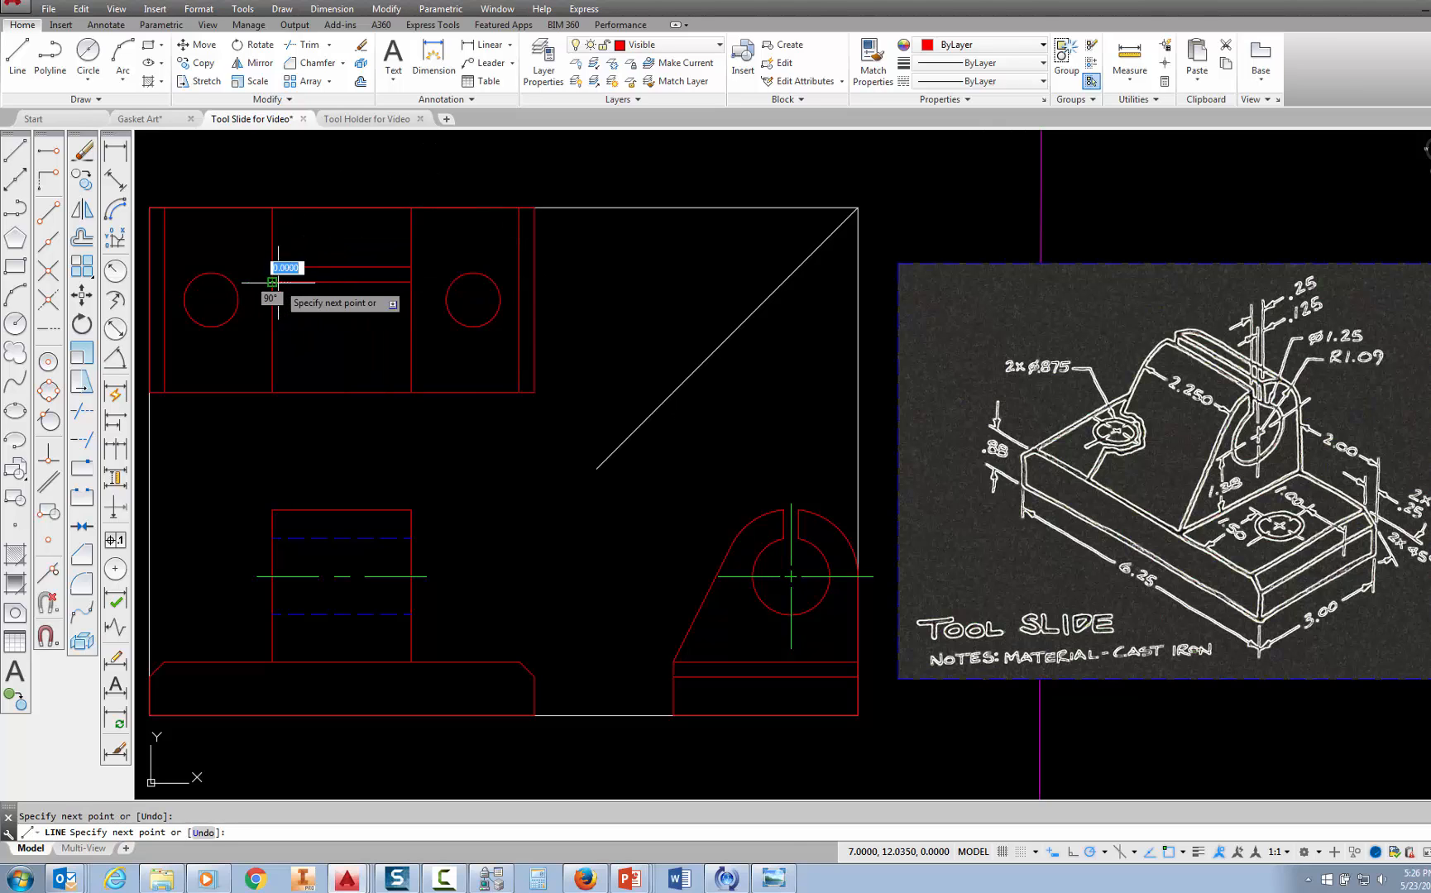
key("Escape")
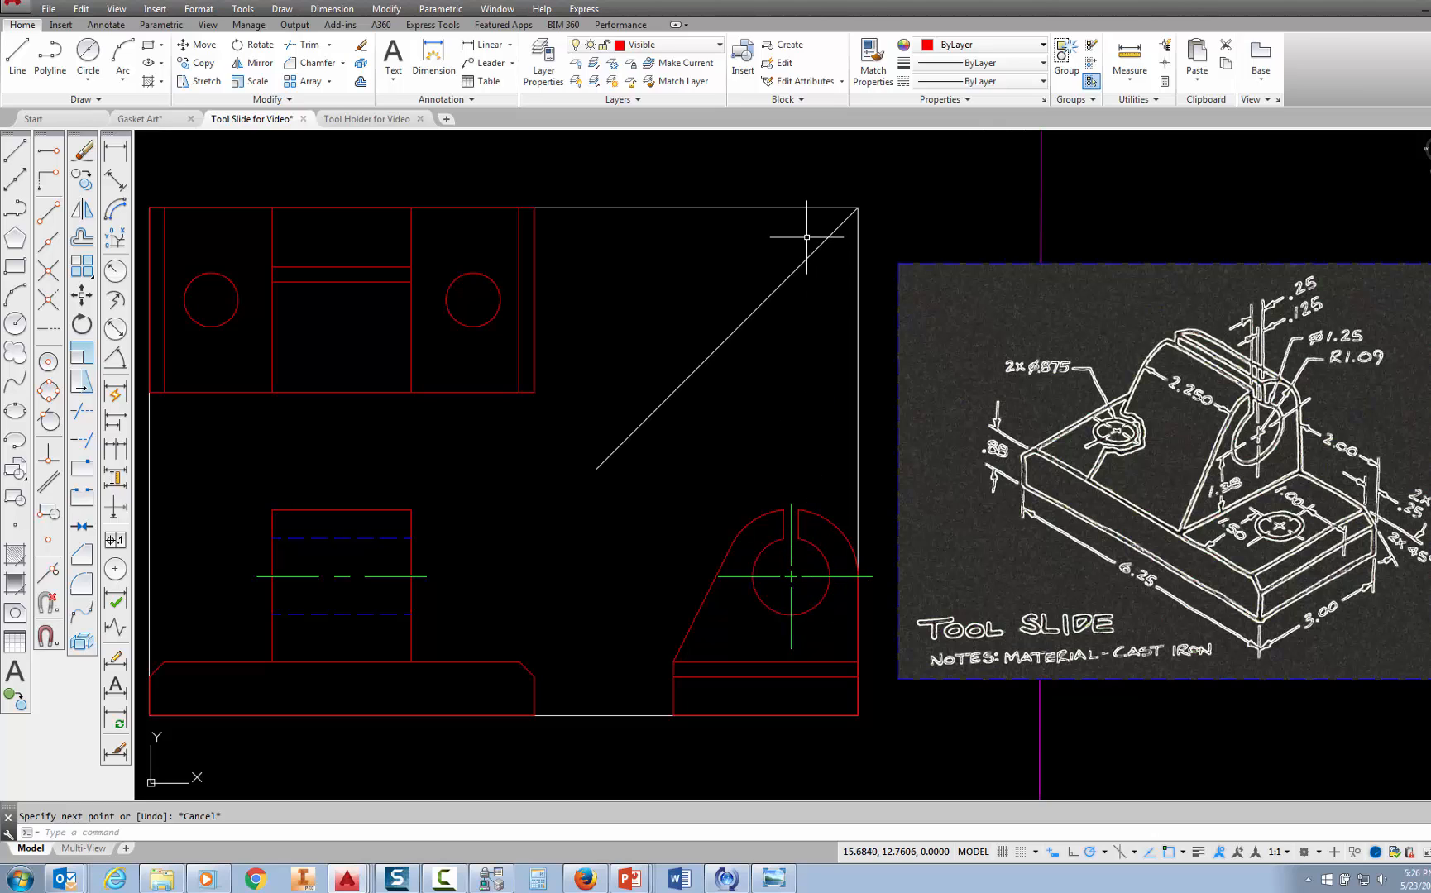
On the Hidden layer, draw a line between the top view's block edges, projected from the side-view hole's right quadrant through the miter line
left_click(718, 45)
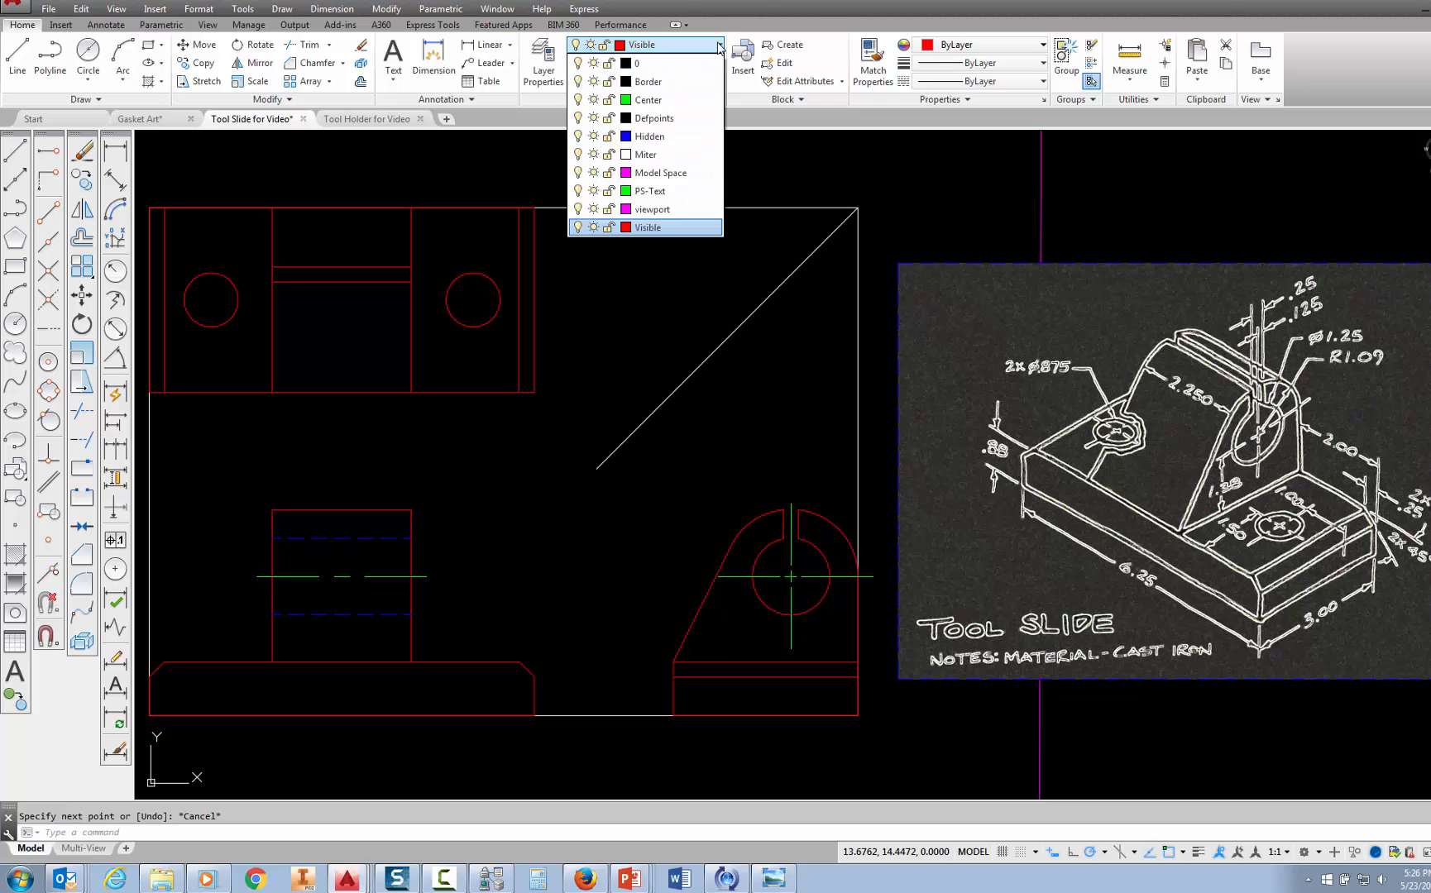
left_click(655, 136)
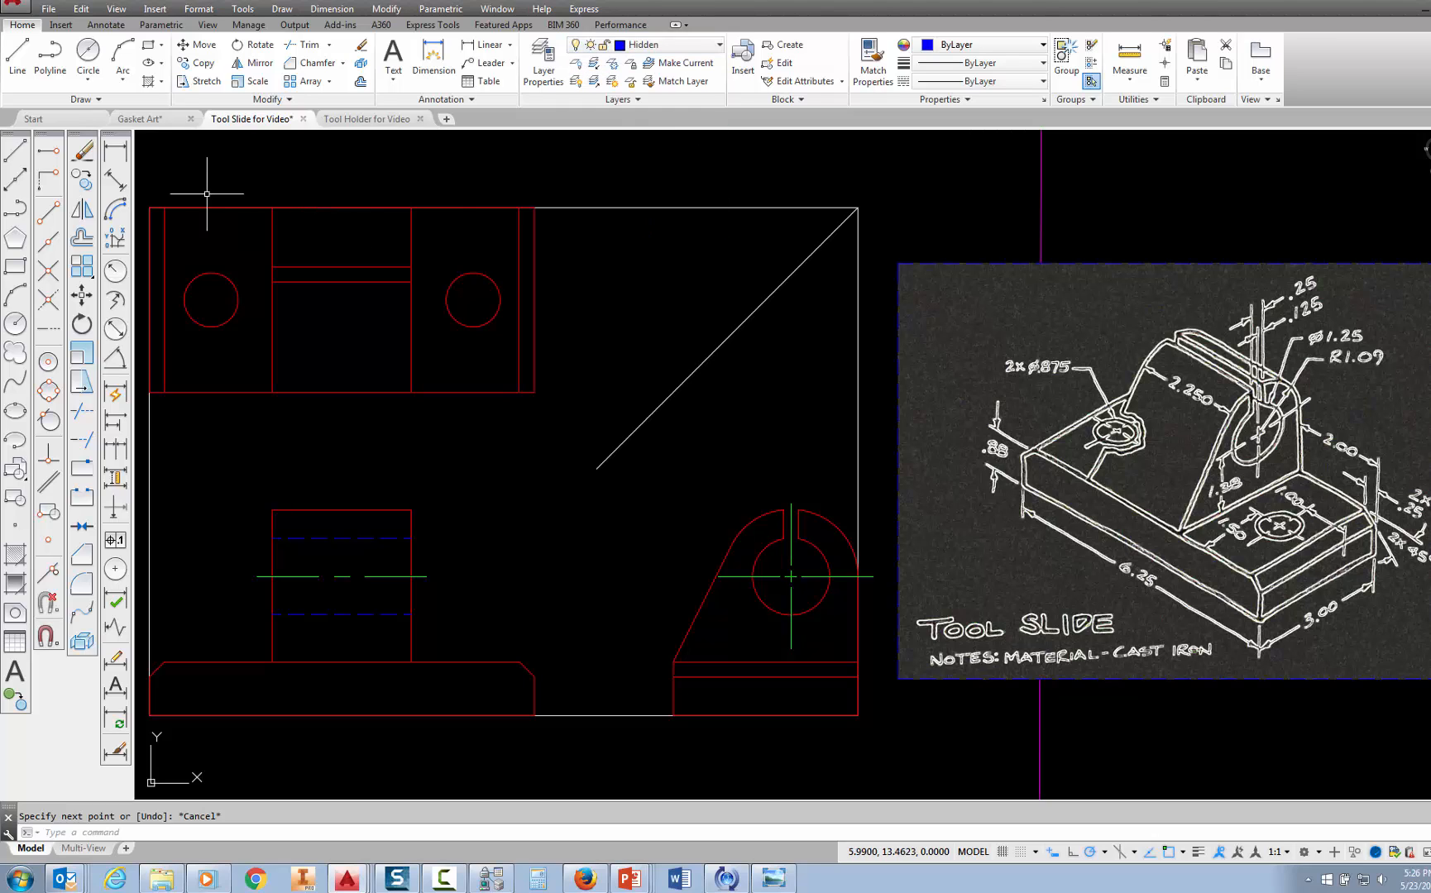
left_click(16, 153)
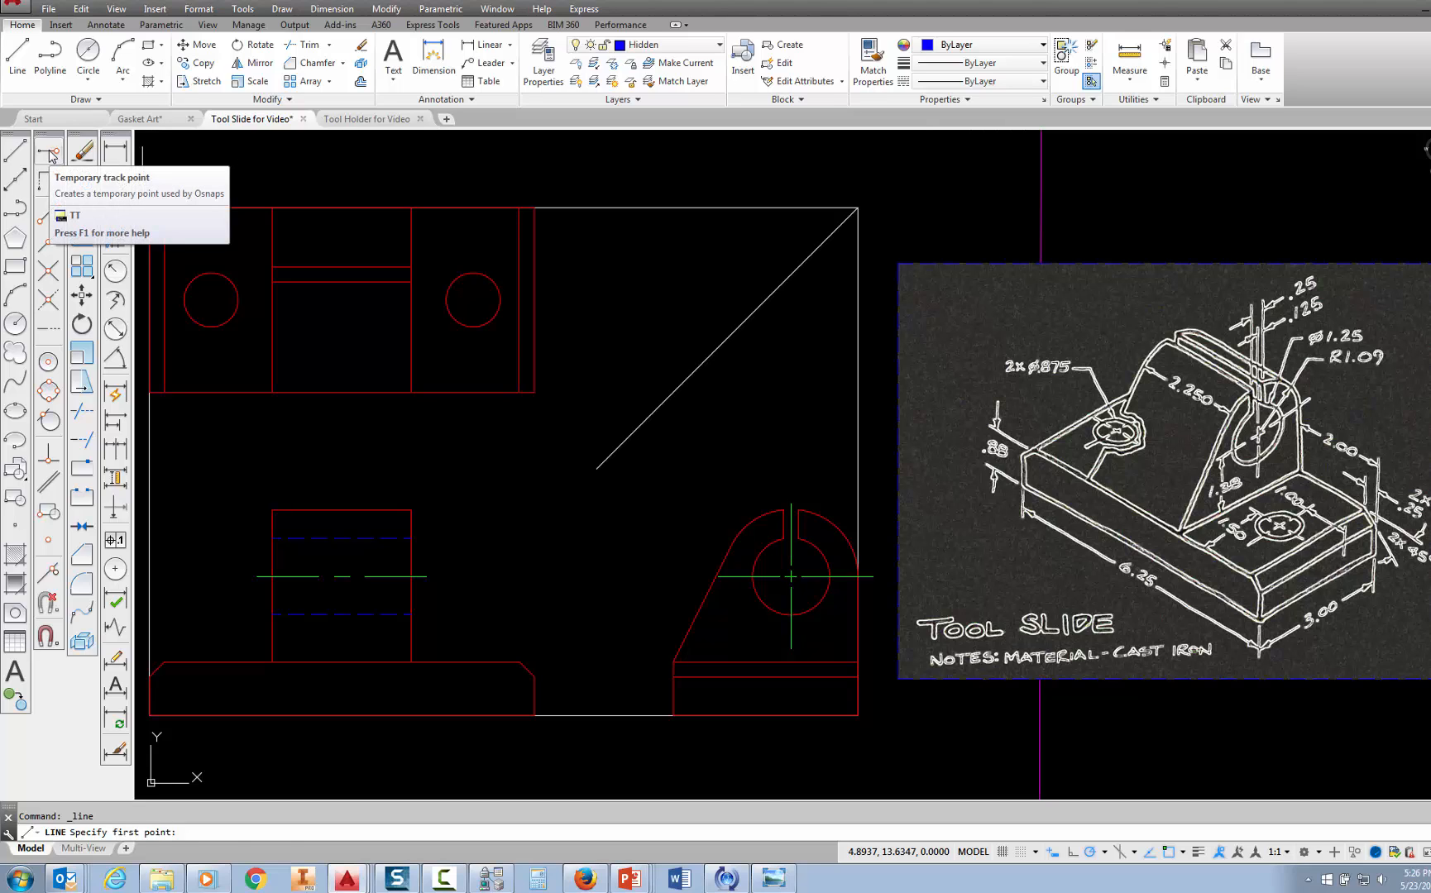
left_click(49, 154)
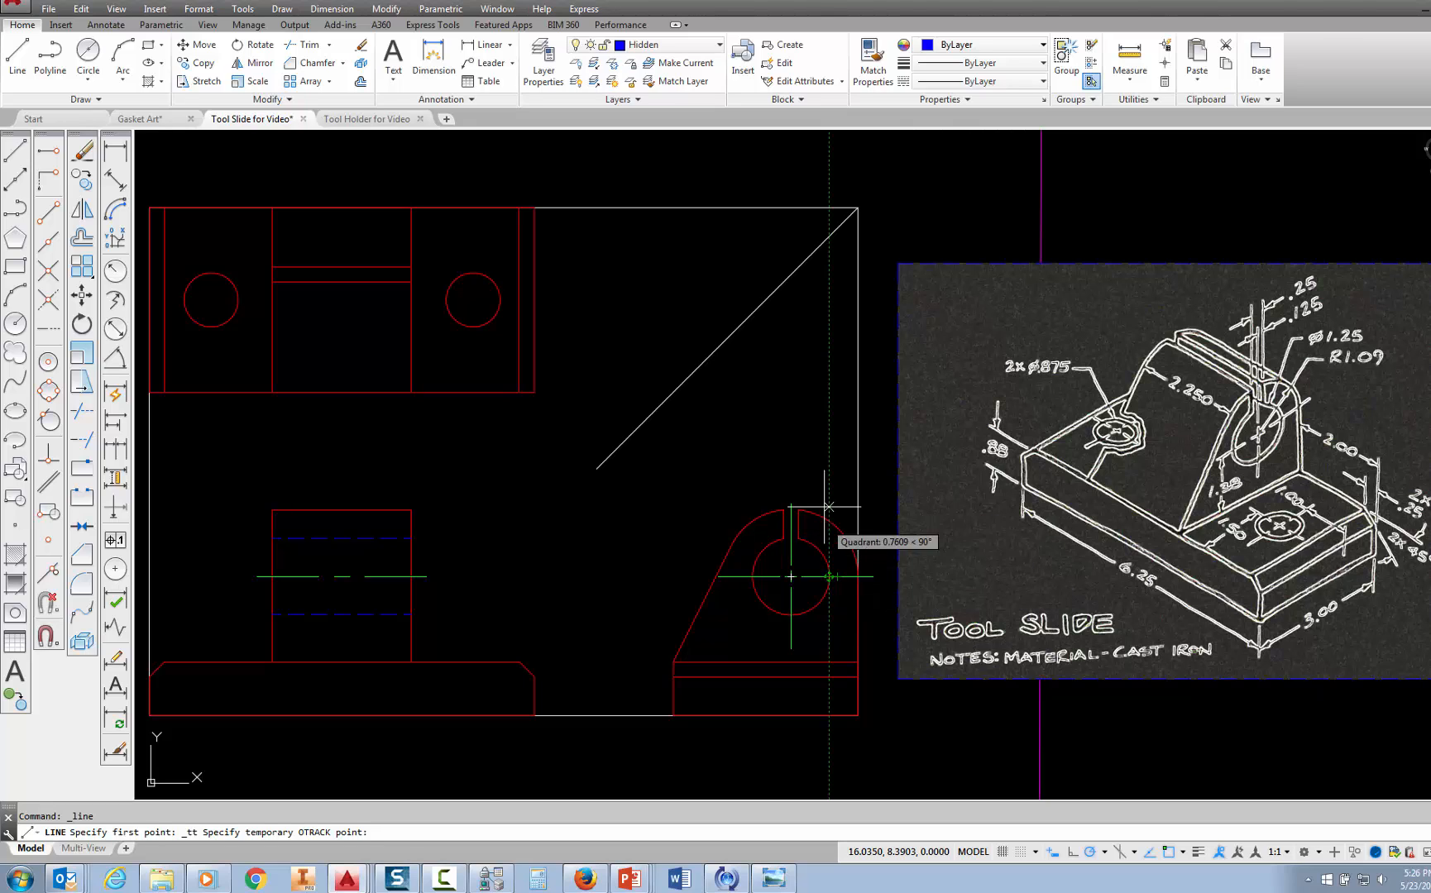
left_click(828, 236)
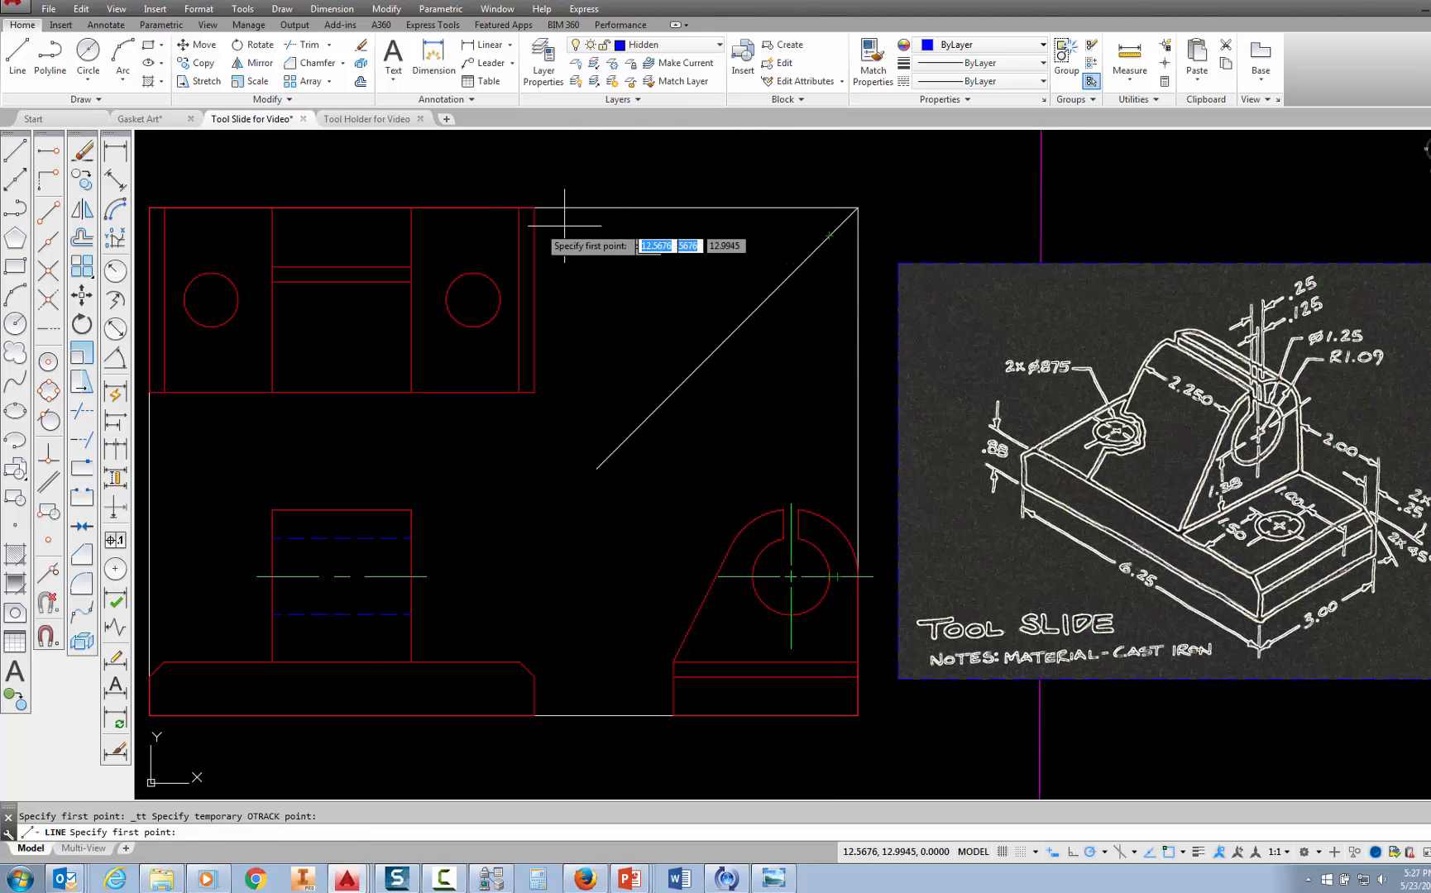
left_click(411, 236)
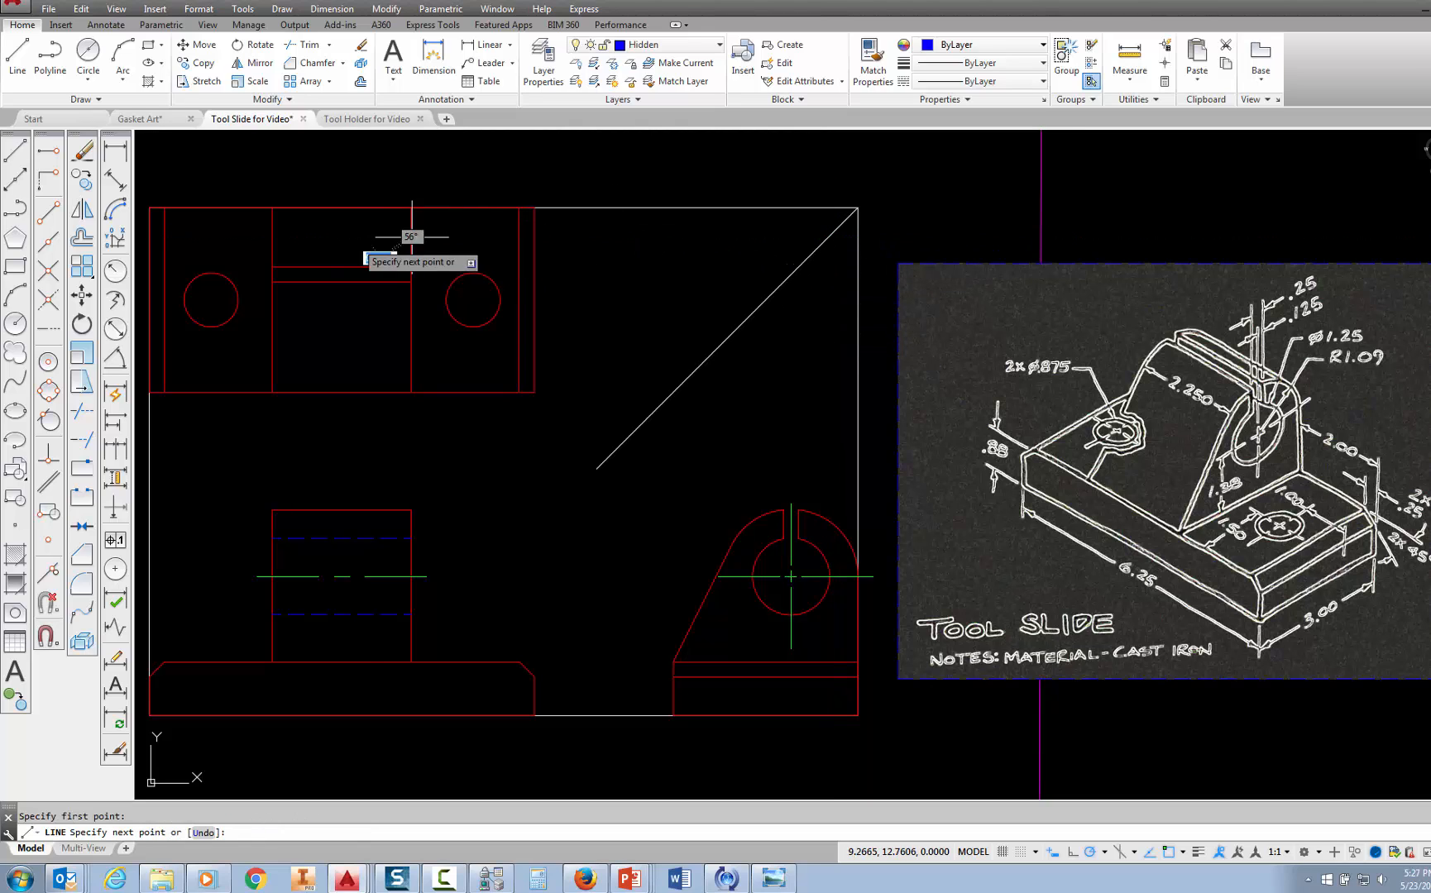
left_click(272, 236)
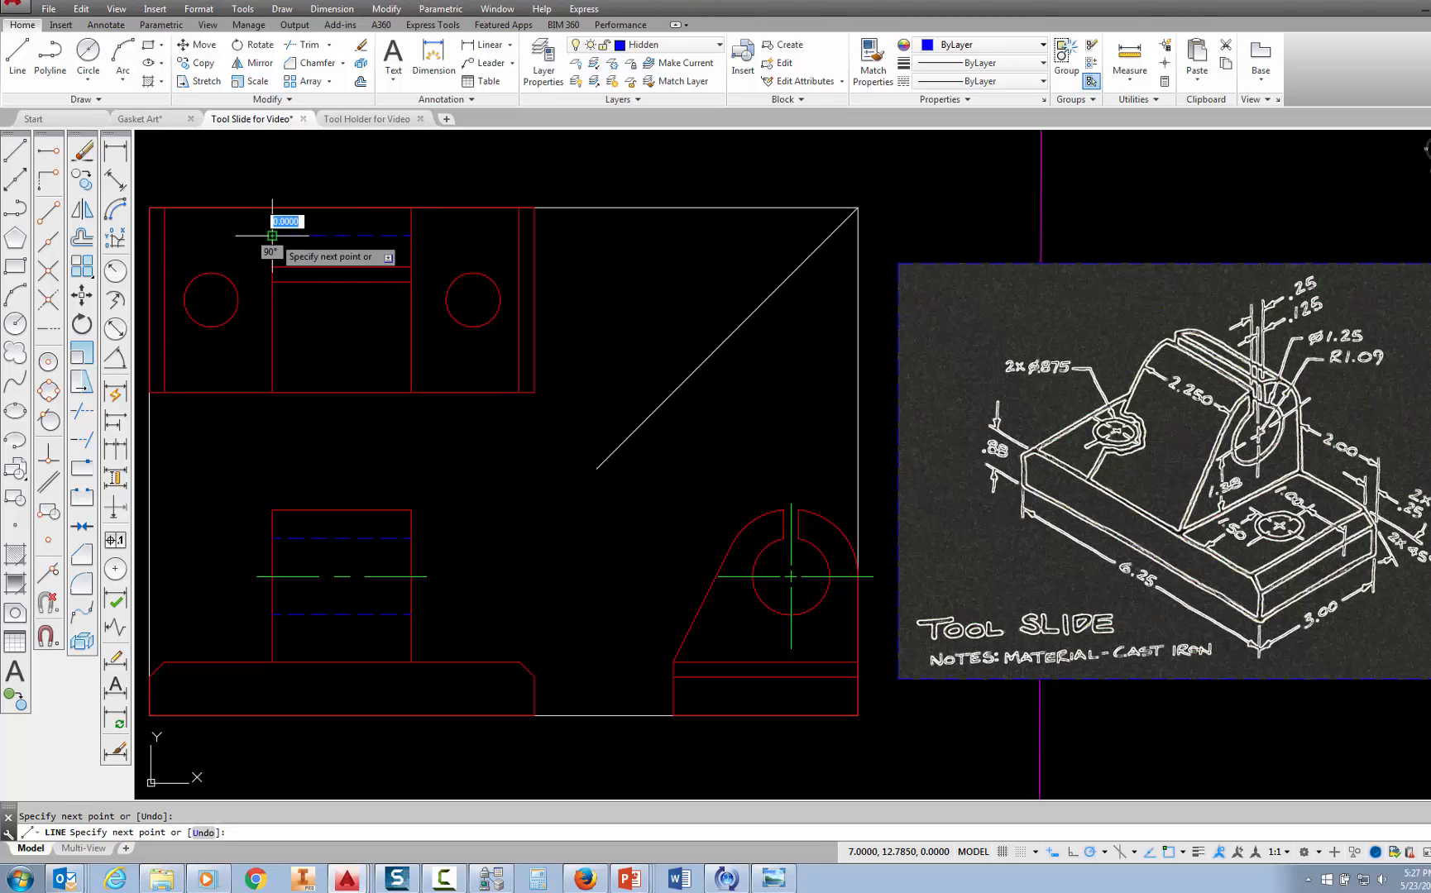
key("Escape")
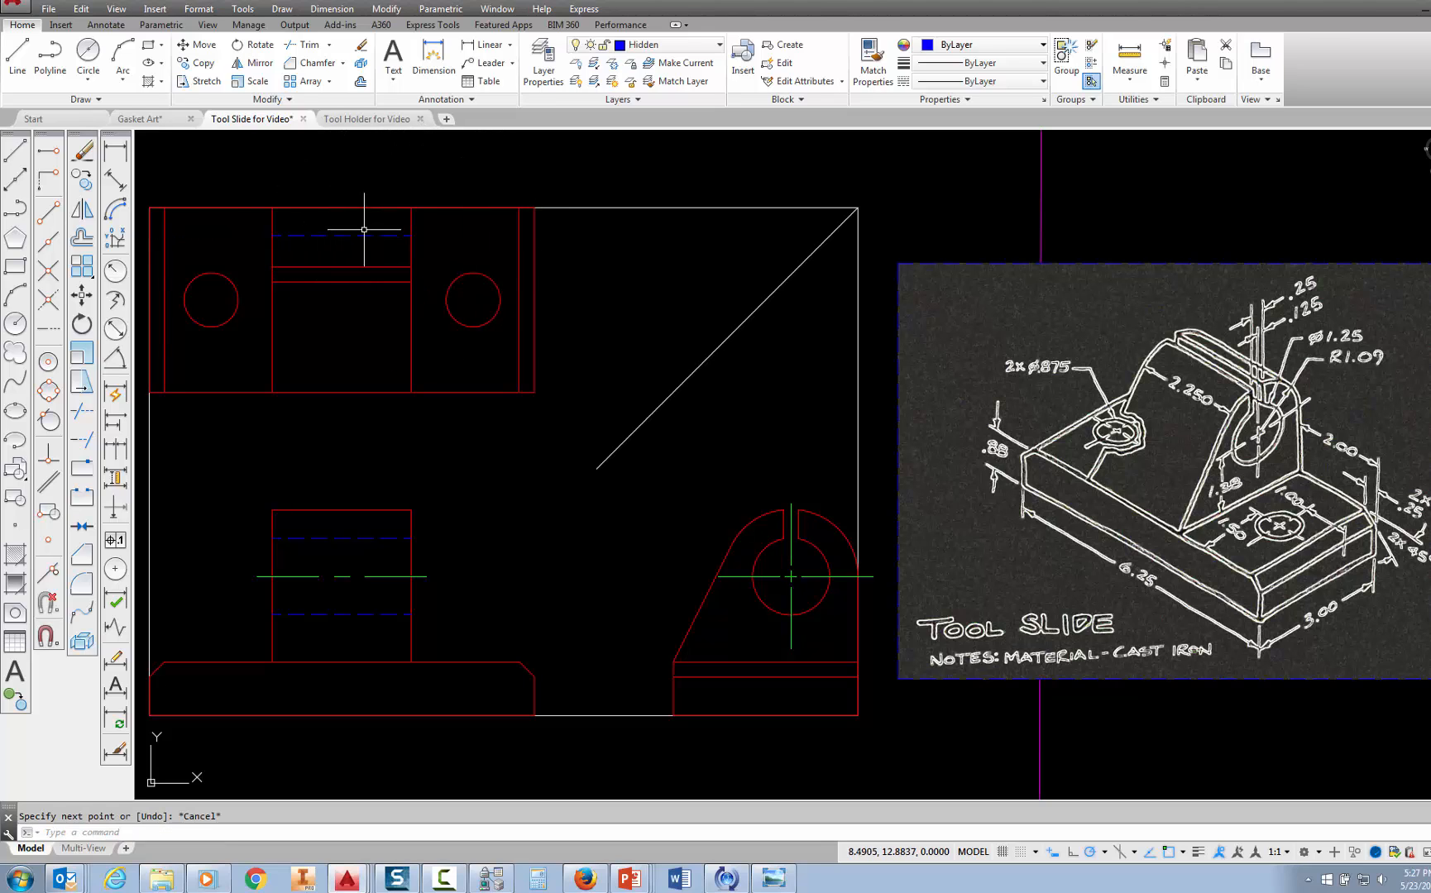
Draw a second hidden line between the top view's block edges, projected from the side-view hole's left quadrant through the miter line
left_click(17, 58)
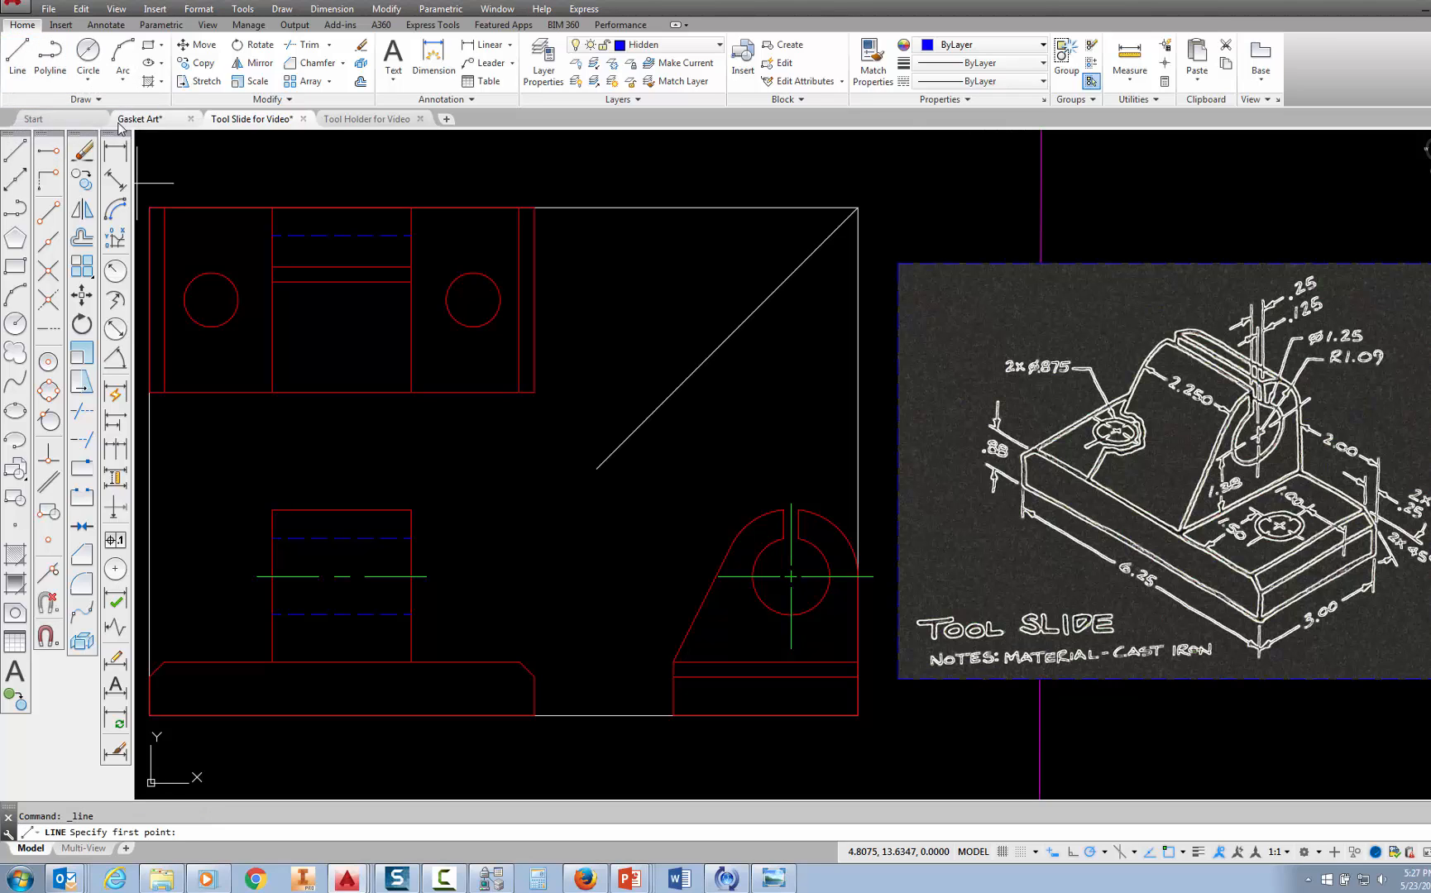
left_click(48, 151)
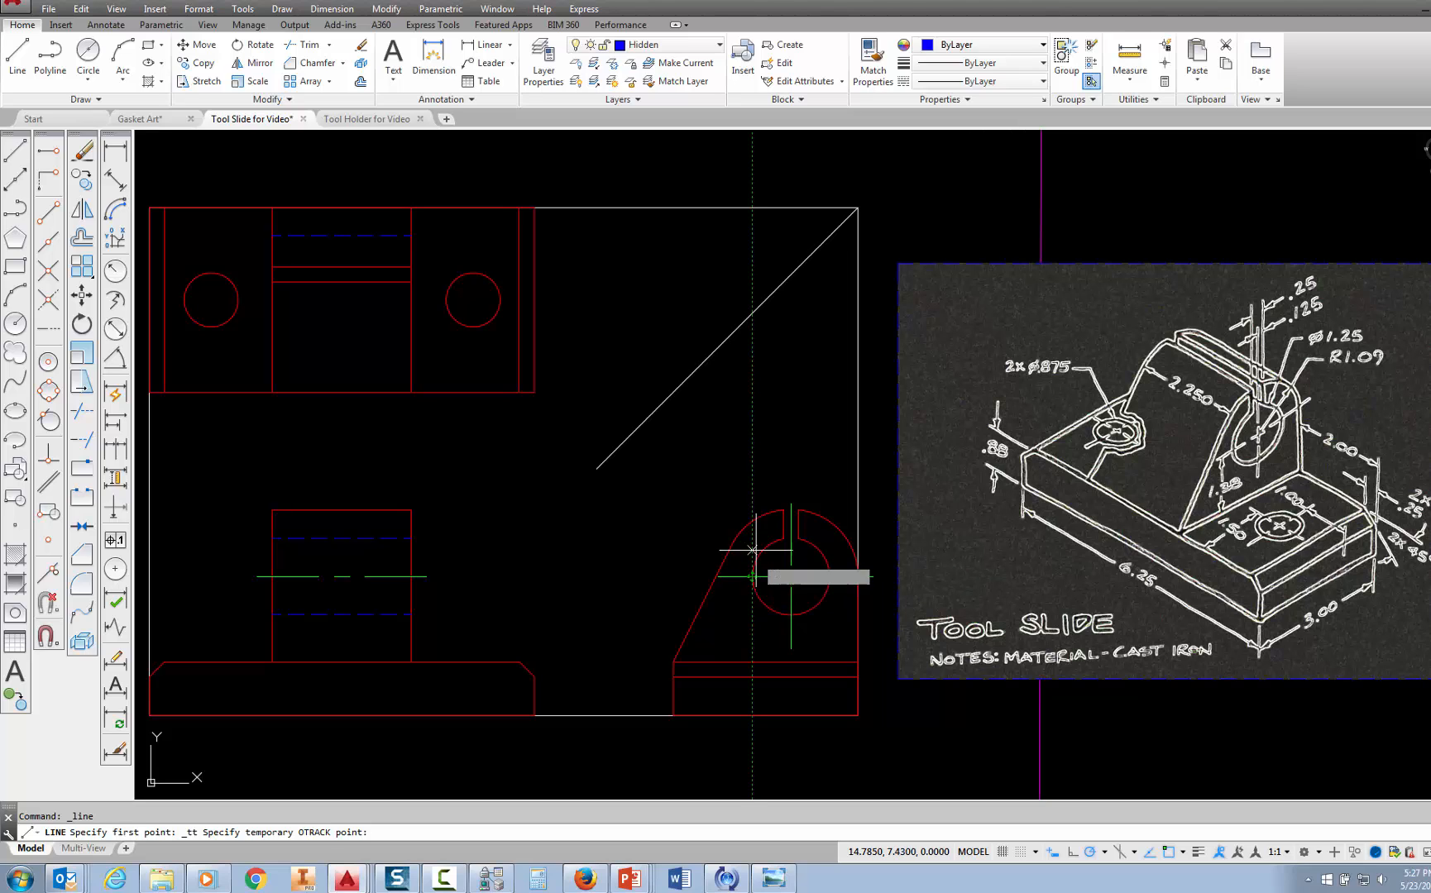
left_click(752, 313)
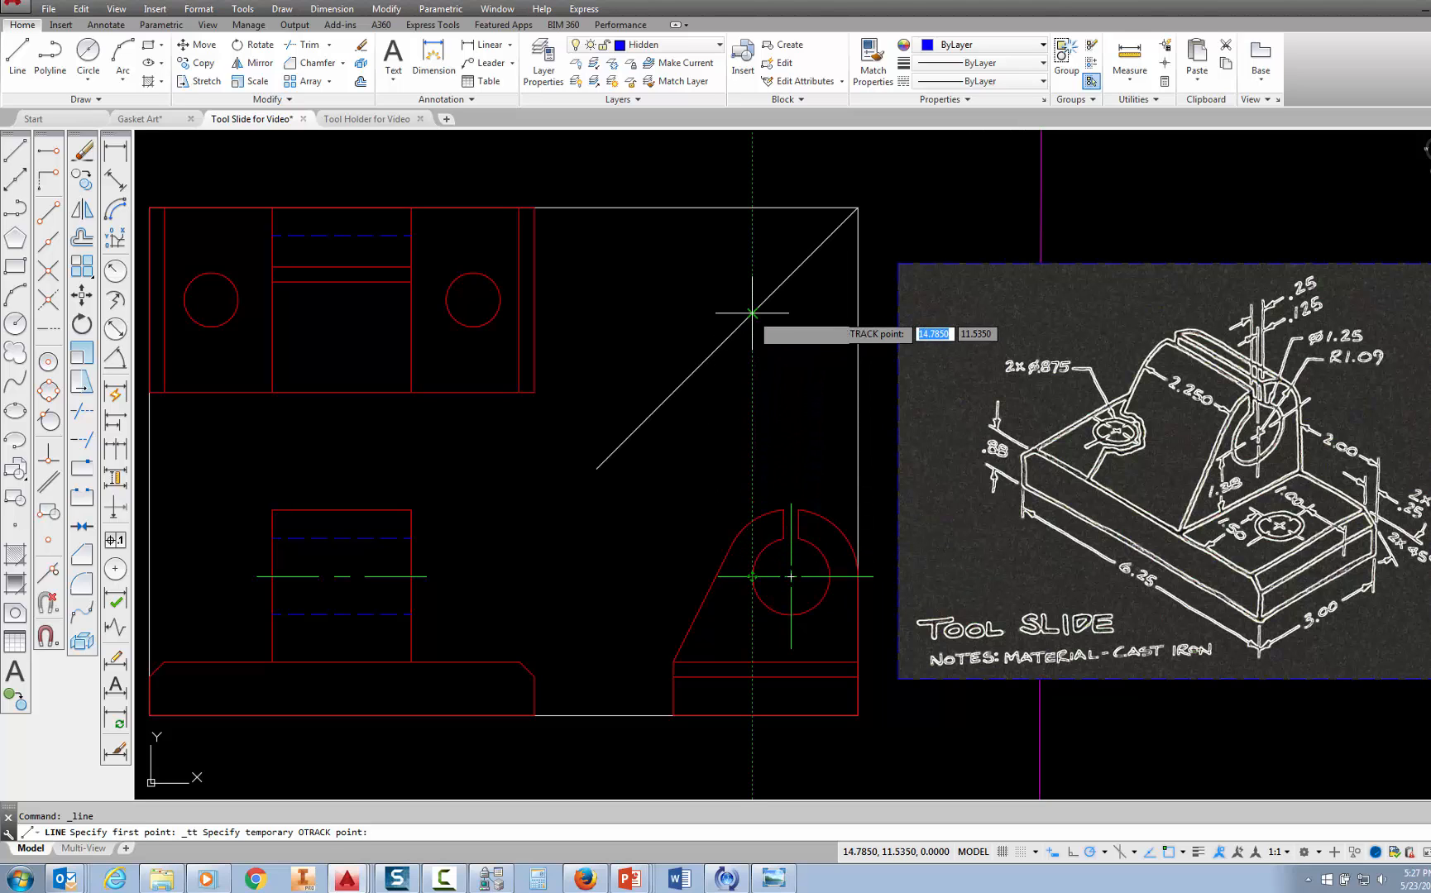
left_click(411, 313)
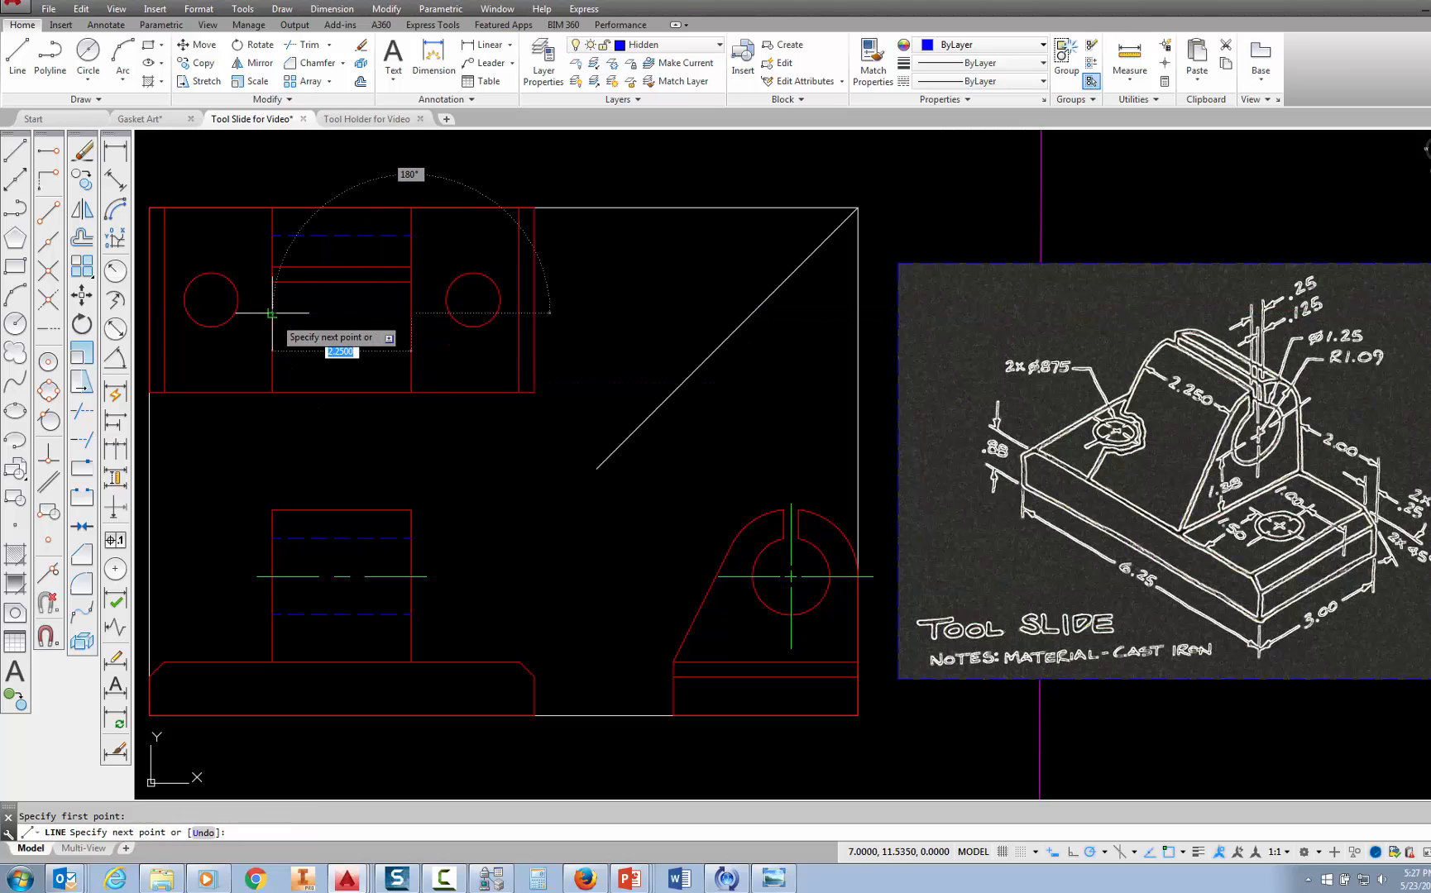
key("Escape")
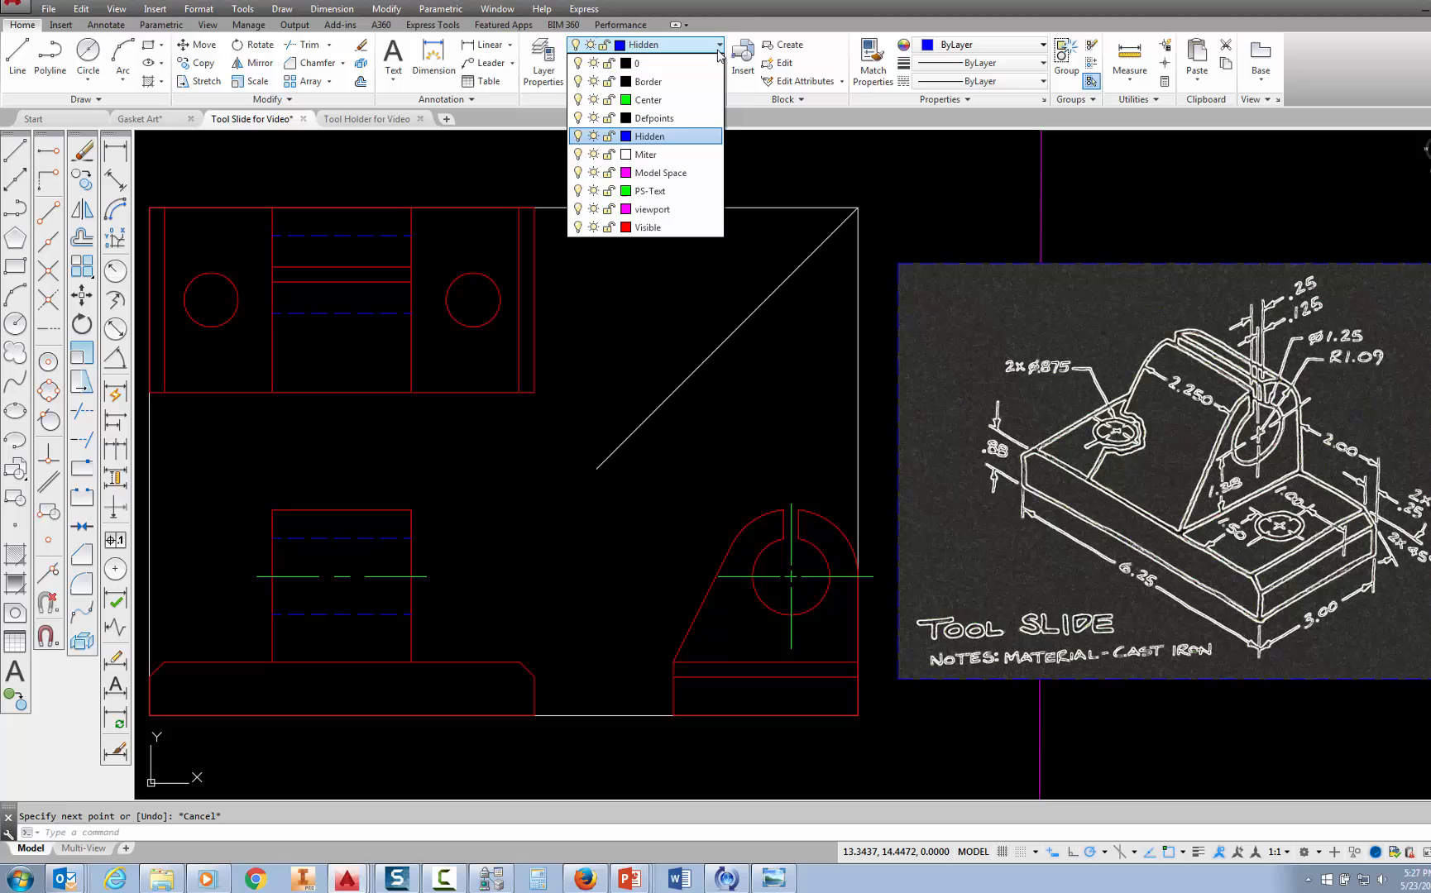
On the Center layer, draw a line between the top view's block edges, projected from the side view's vertical centerline through the miter line
left_click(649, 99)
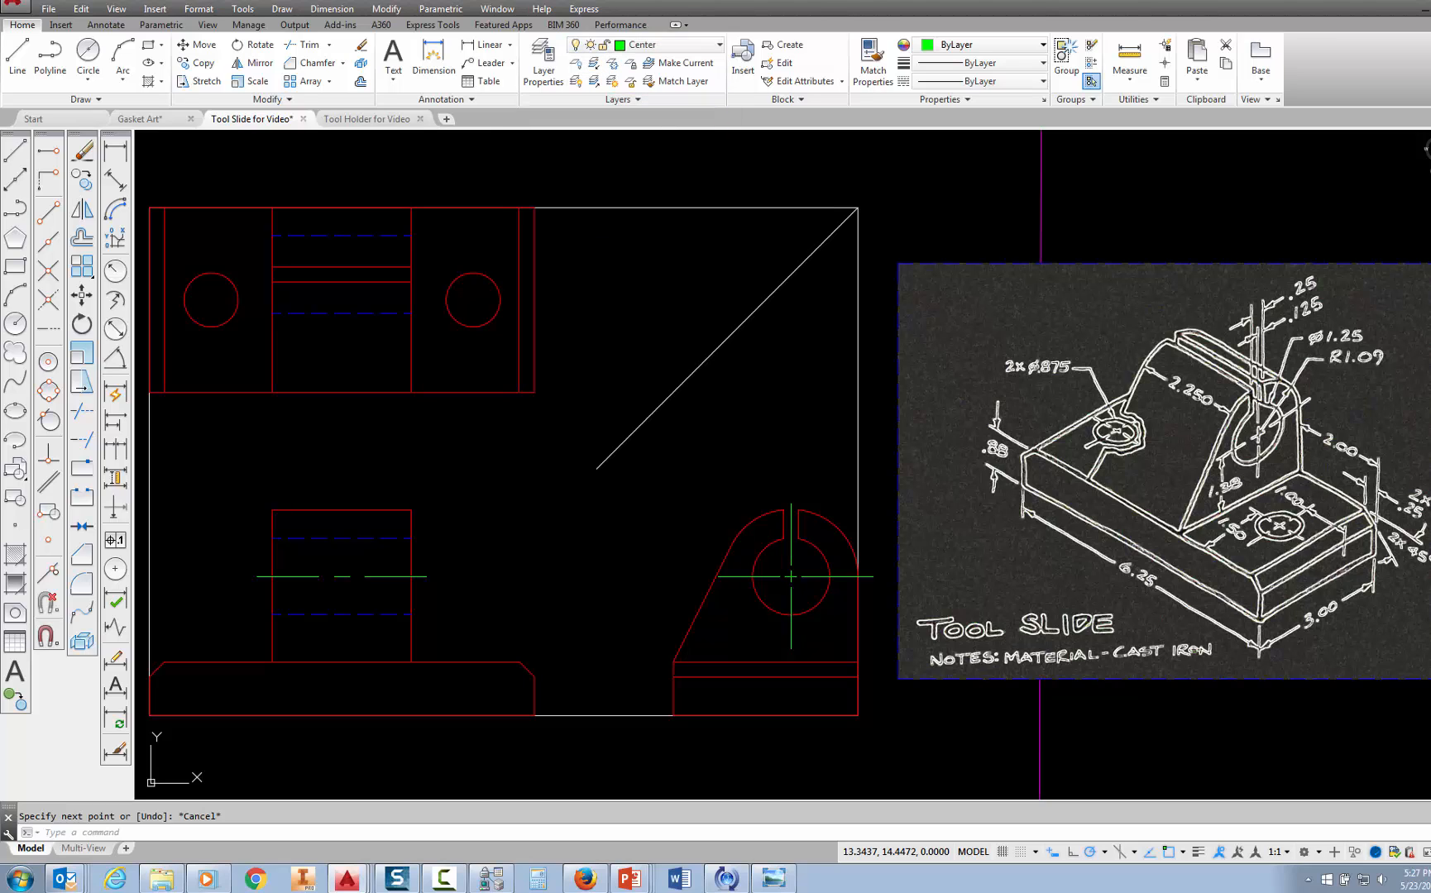
left_click(16, 155)
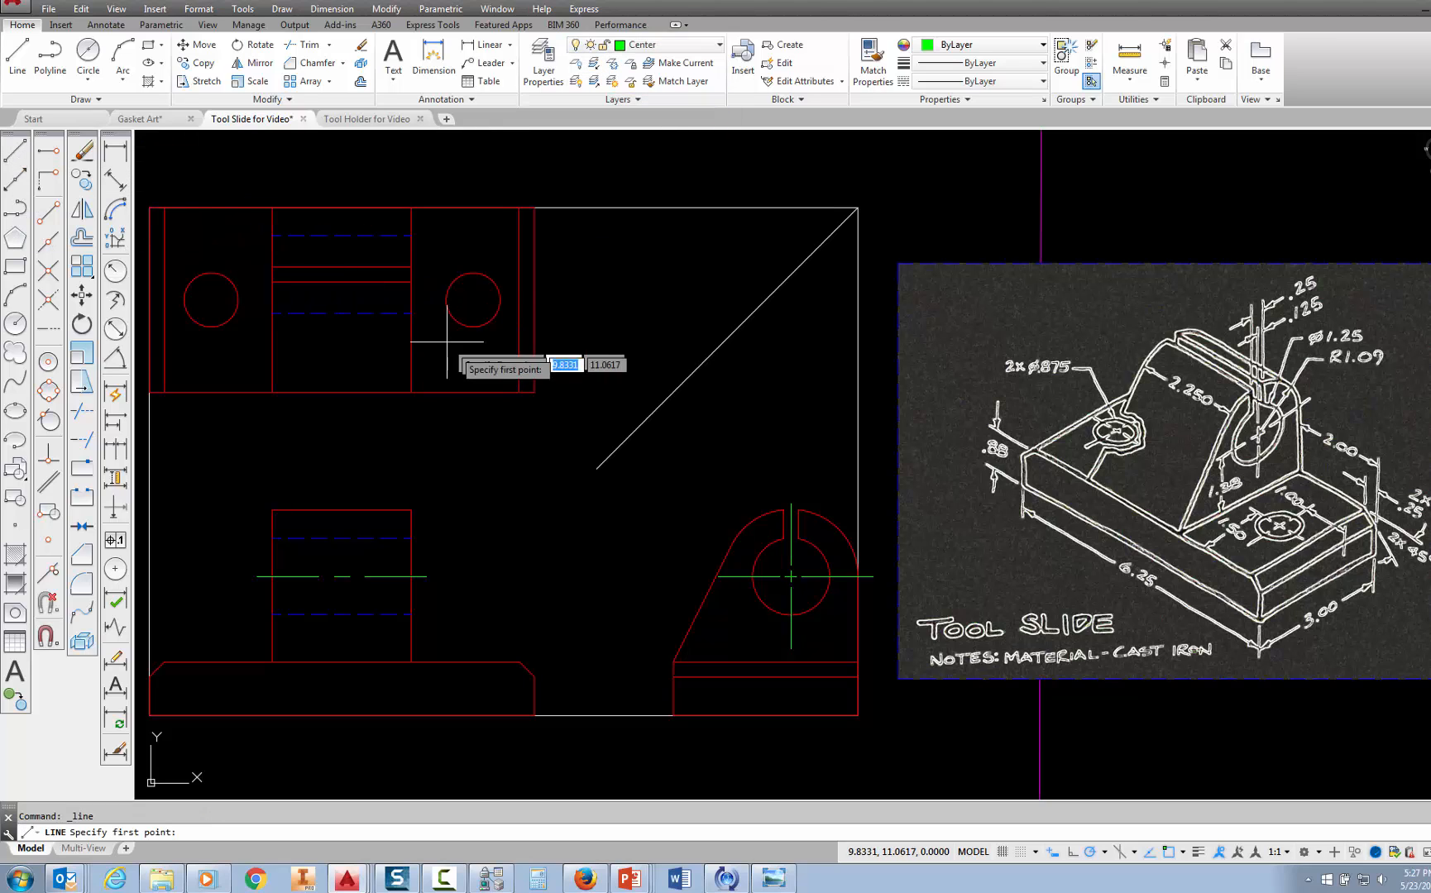
left_click(49, 156)
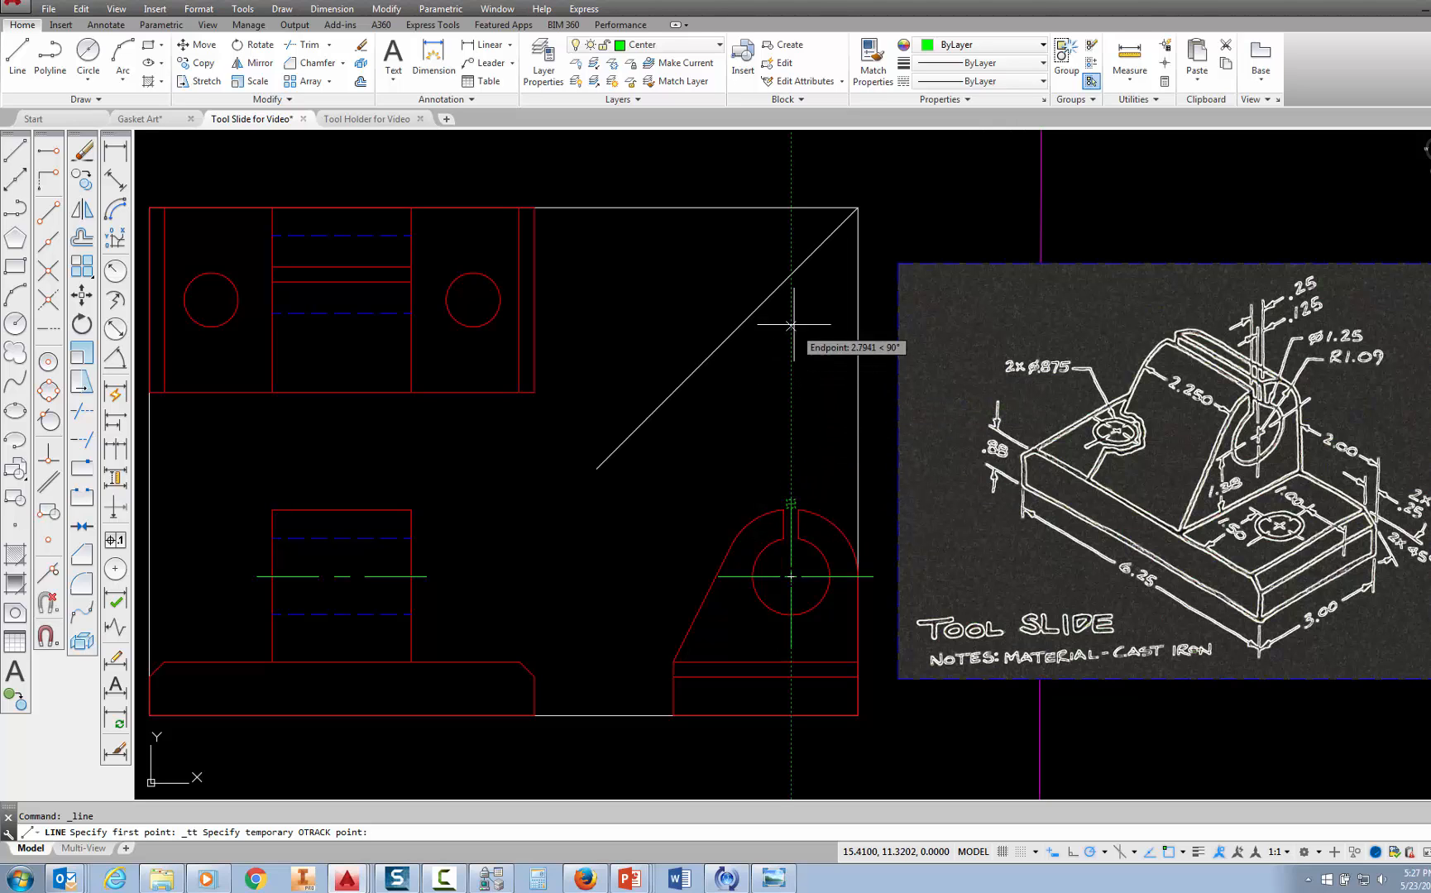
left_click(791, 274)
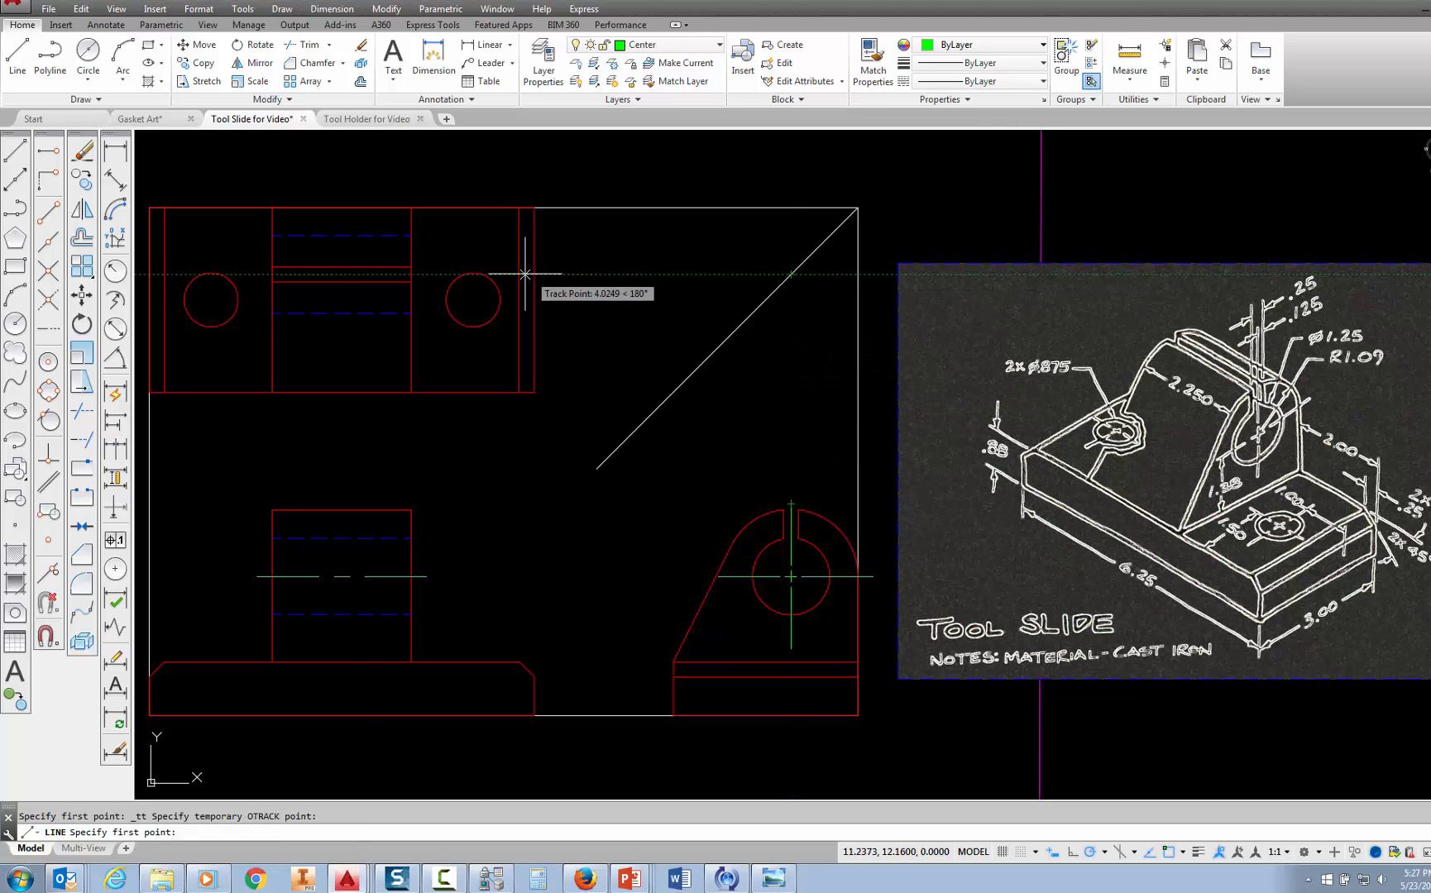
left_click(411, 274)
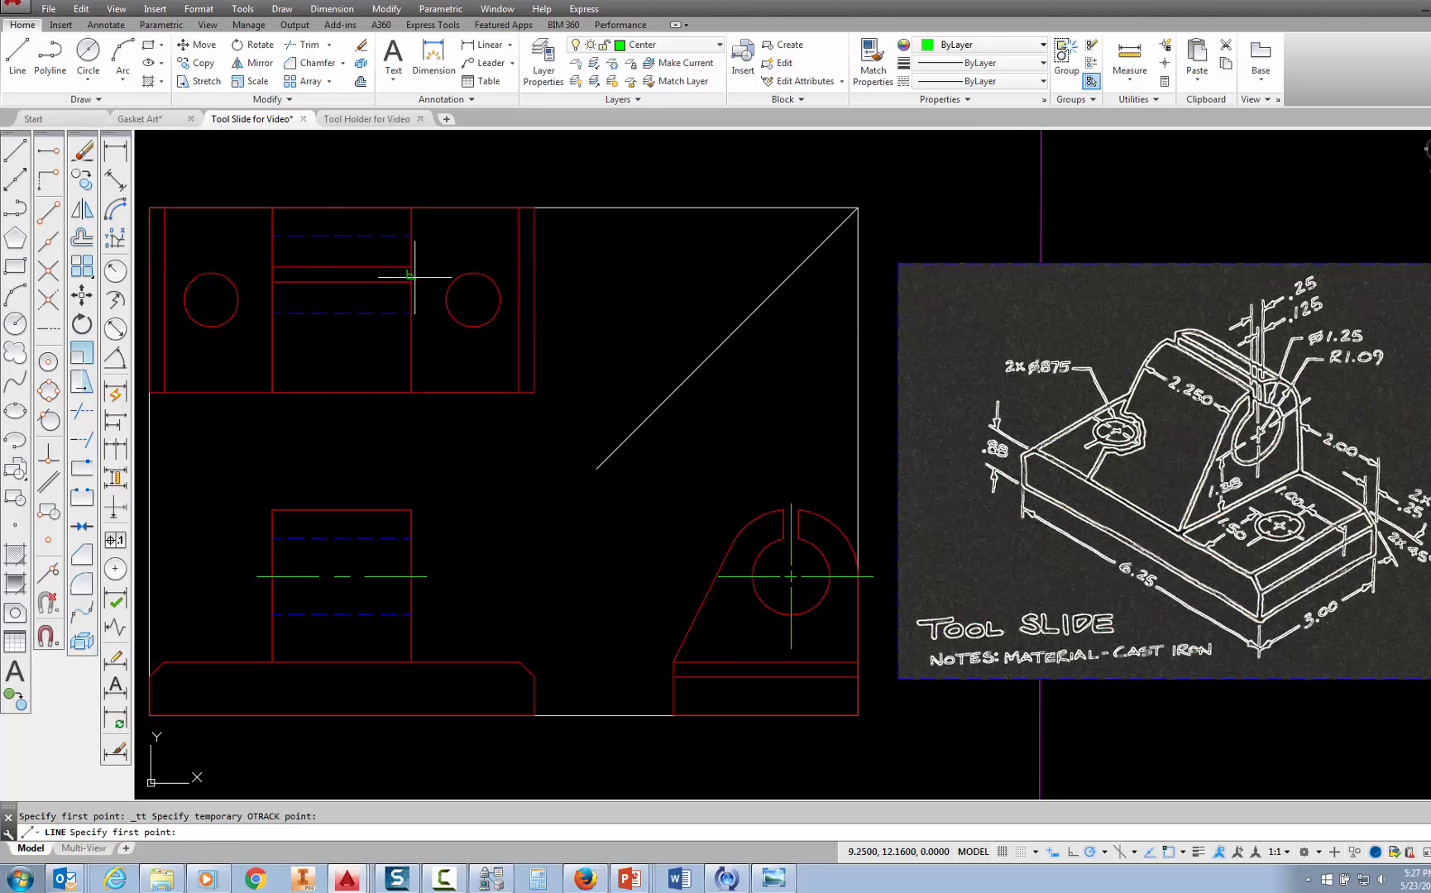
left_click(271, 274)
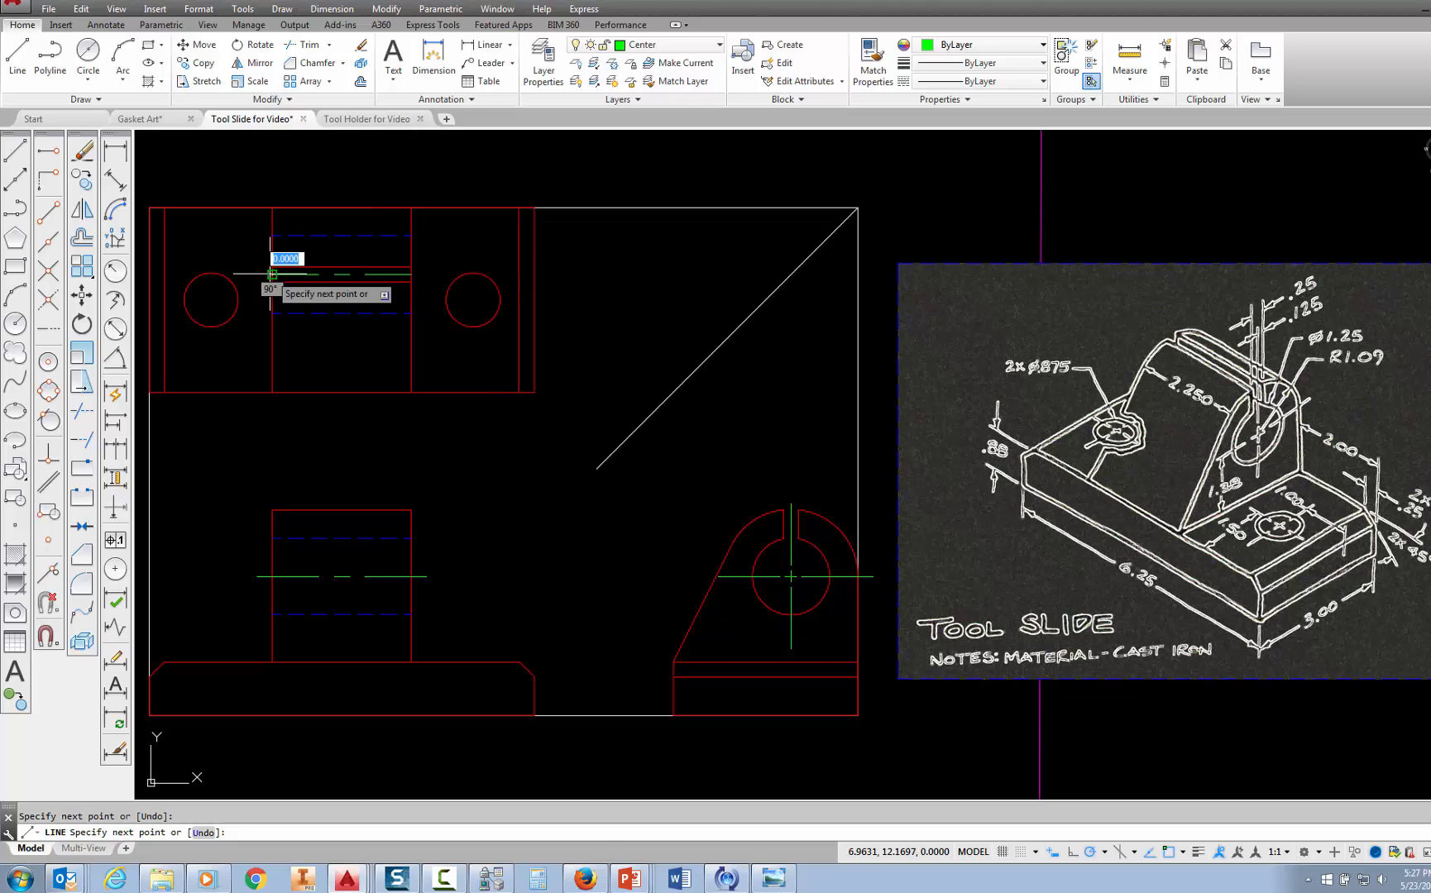
key("Escape")
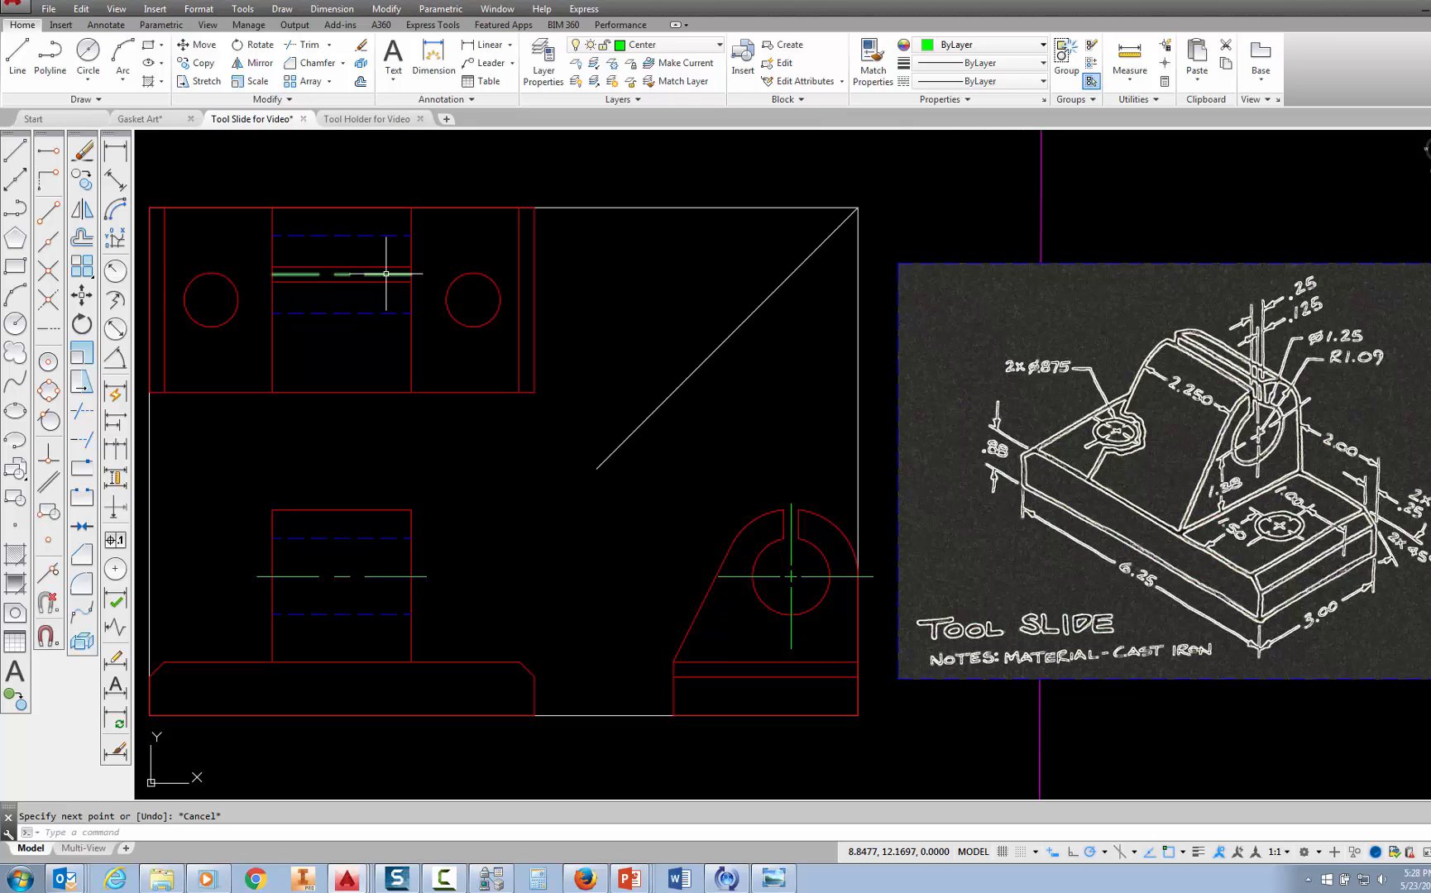
Stretch both ends of the top view's horizontal centerline outward by .25 beyond the block edges
left_click(386, 274)
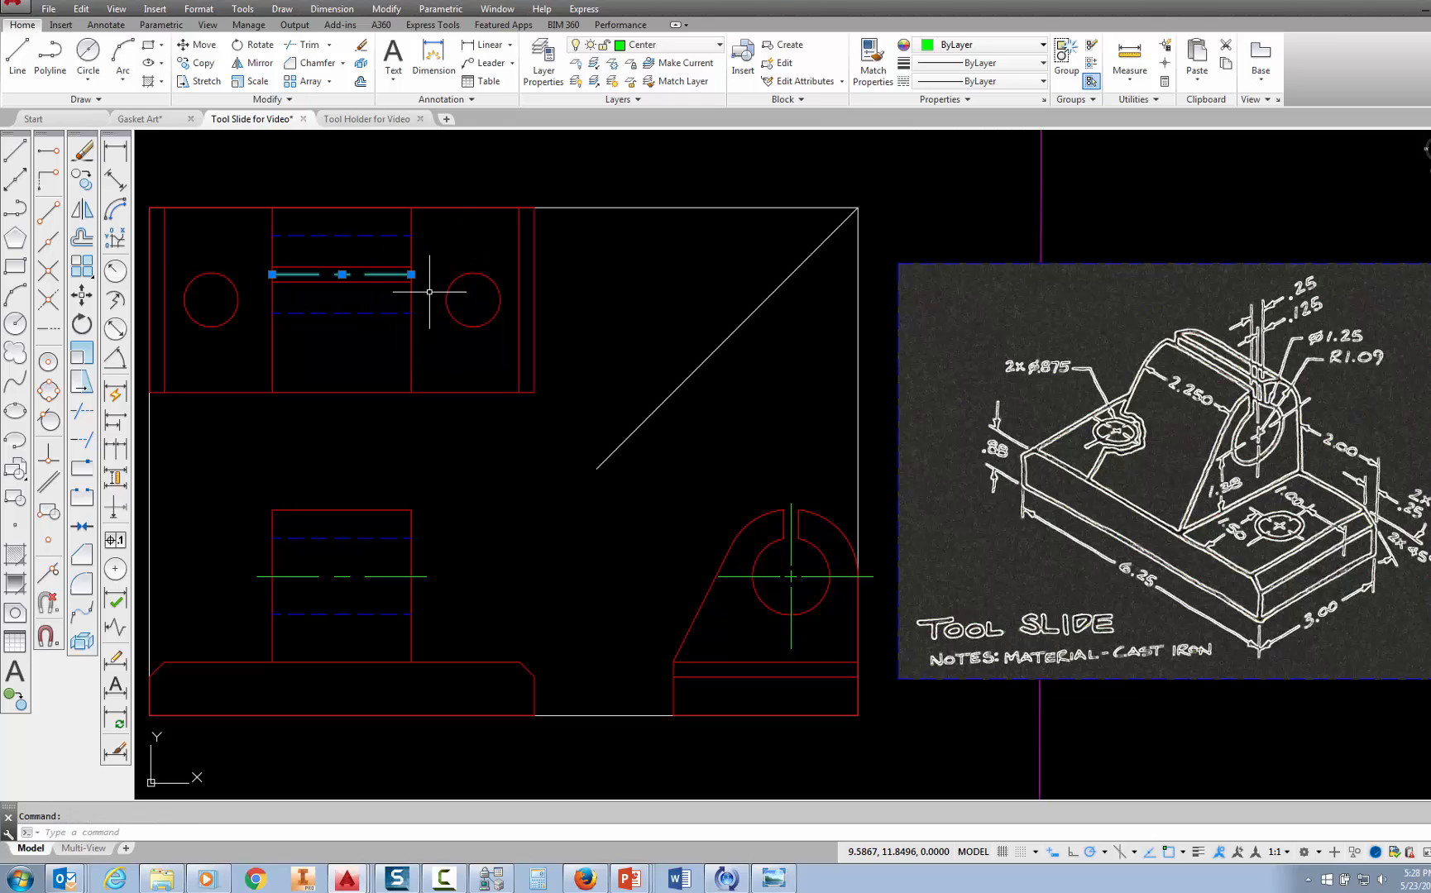
left_click(411, 273)
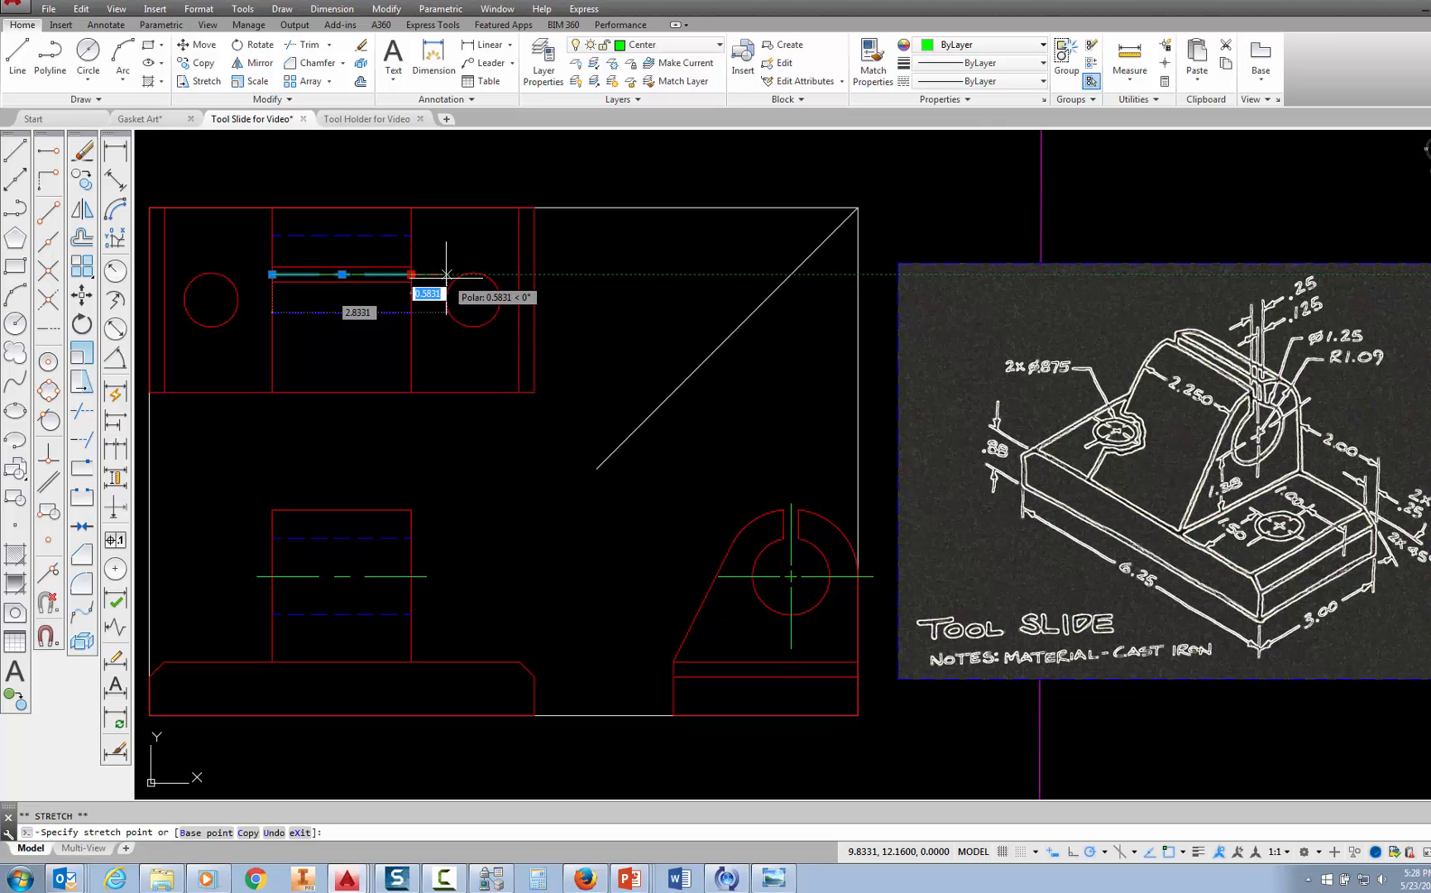
type(".25")
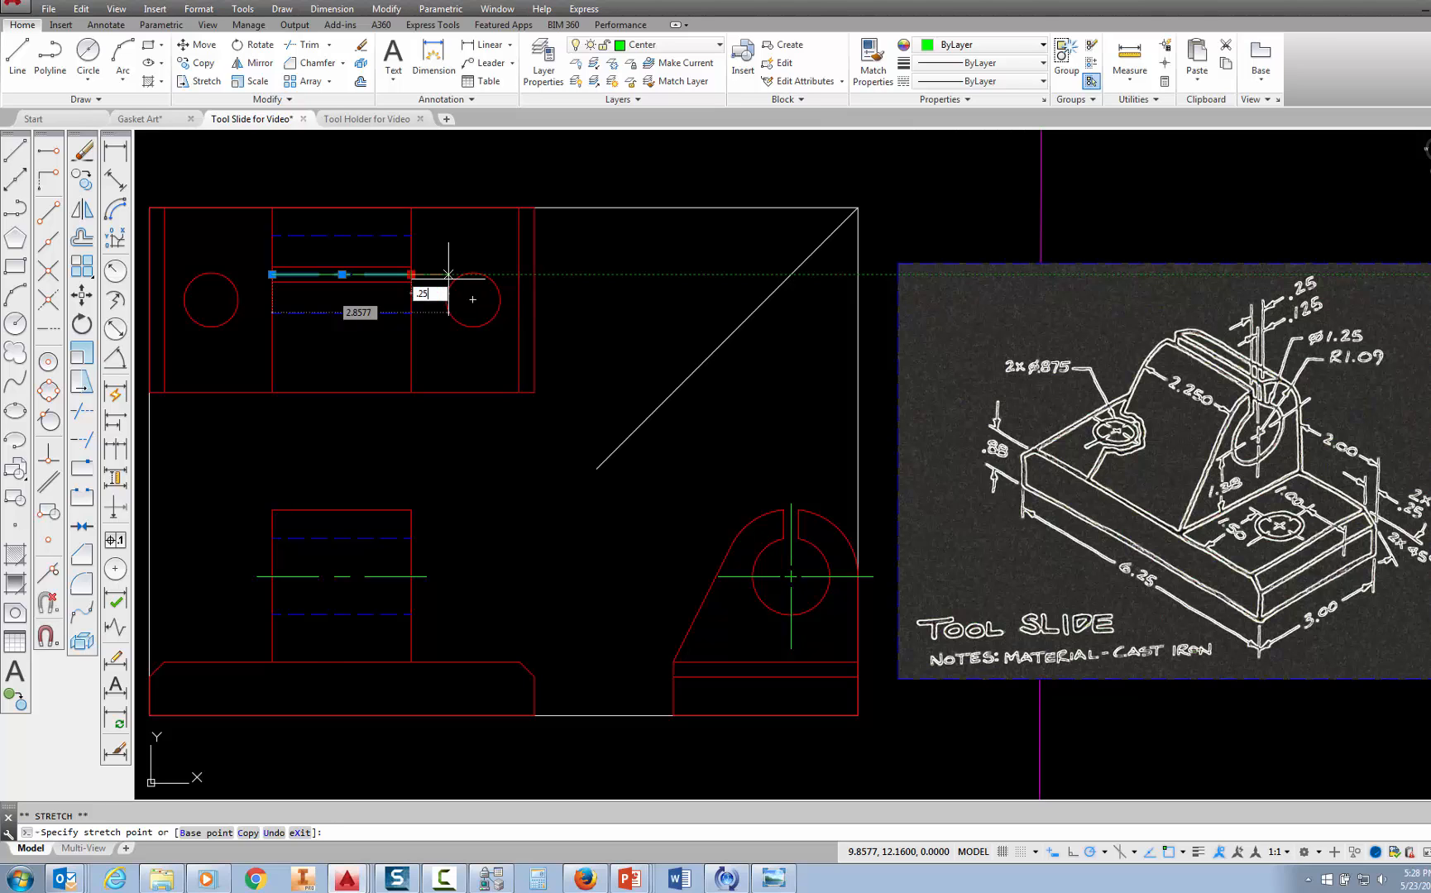
key("Return")
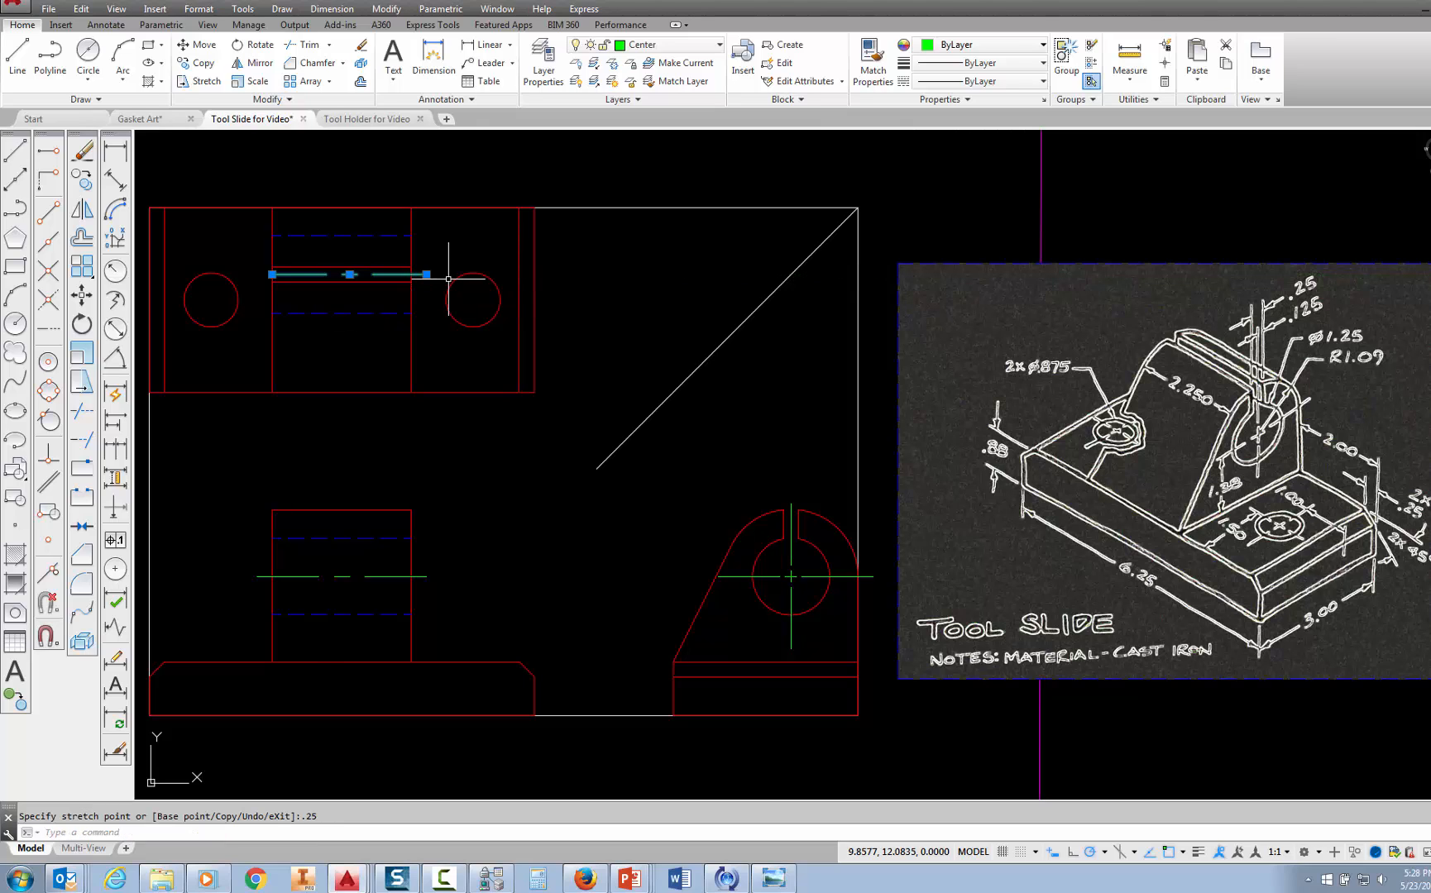
left_click(273, 274)
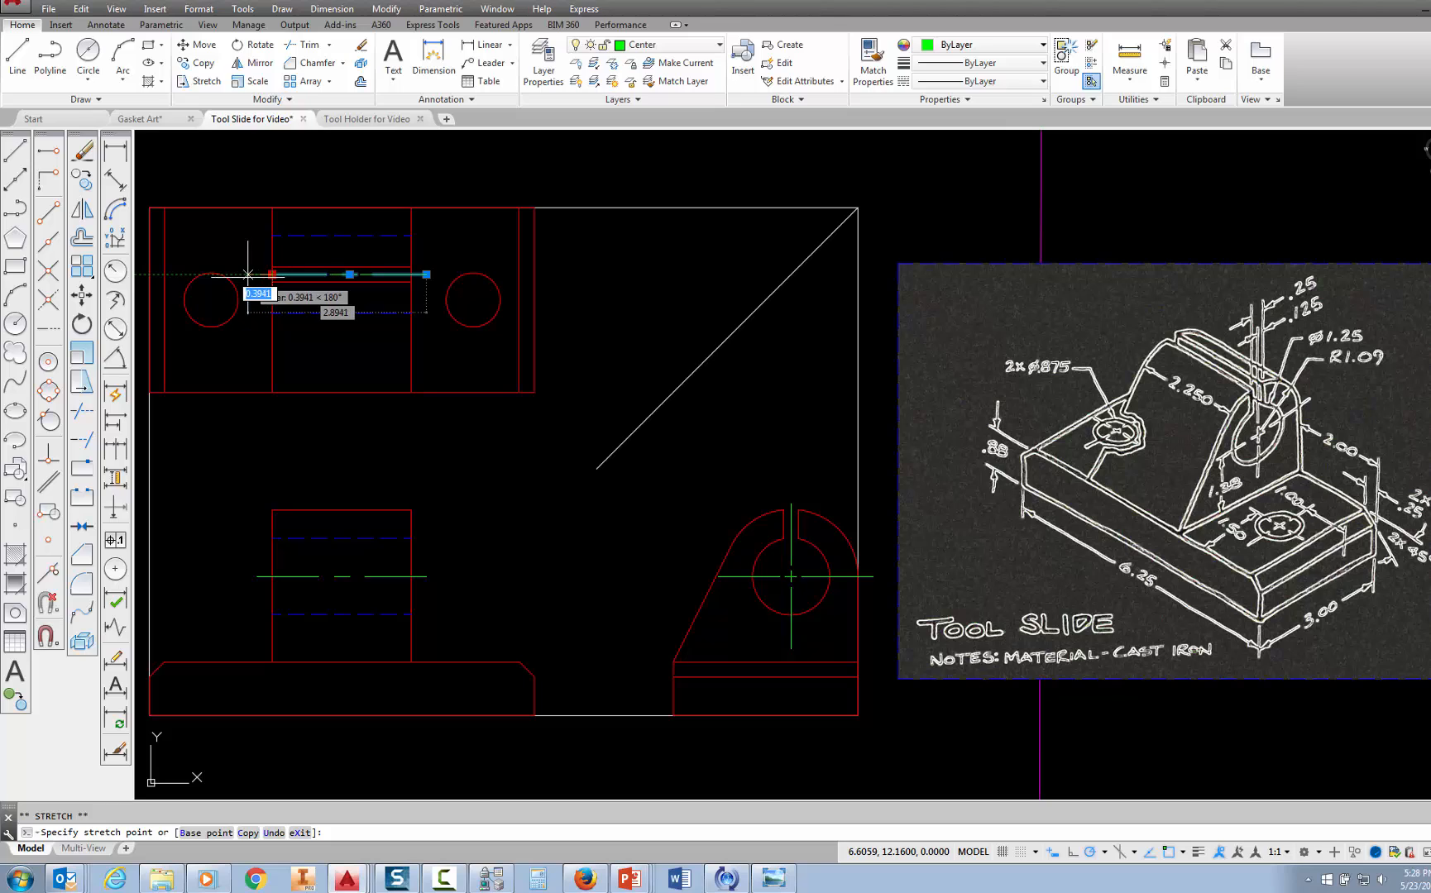
type(".25")
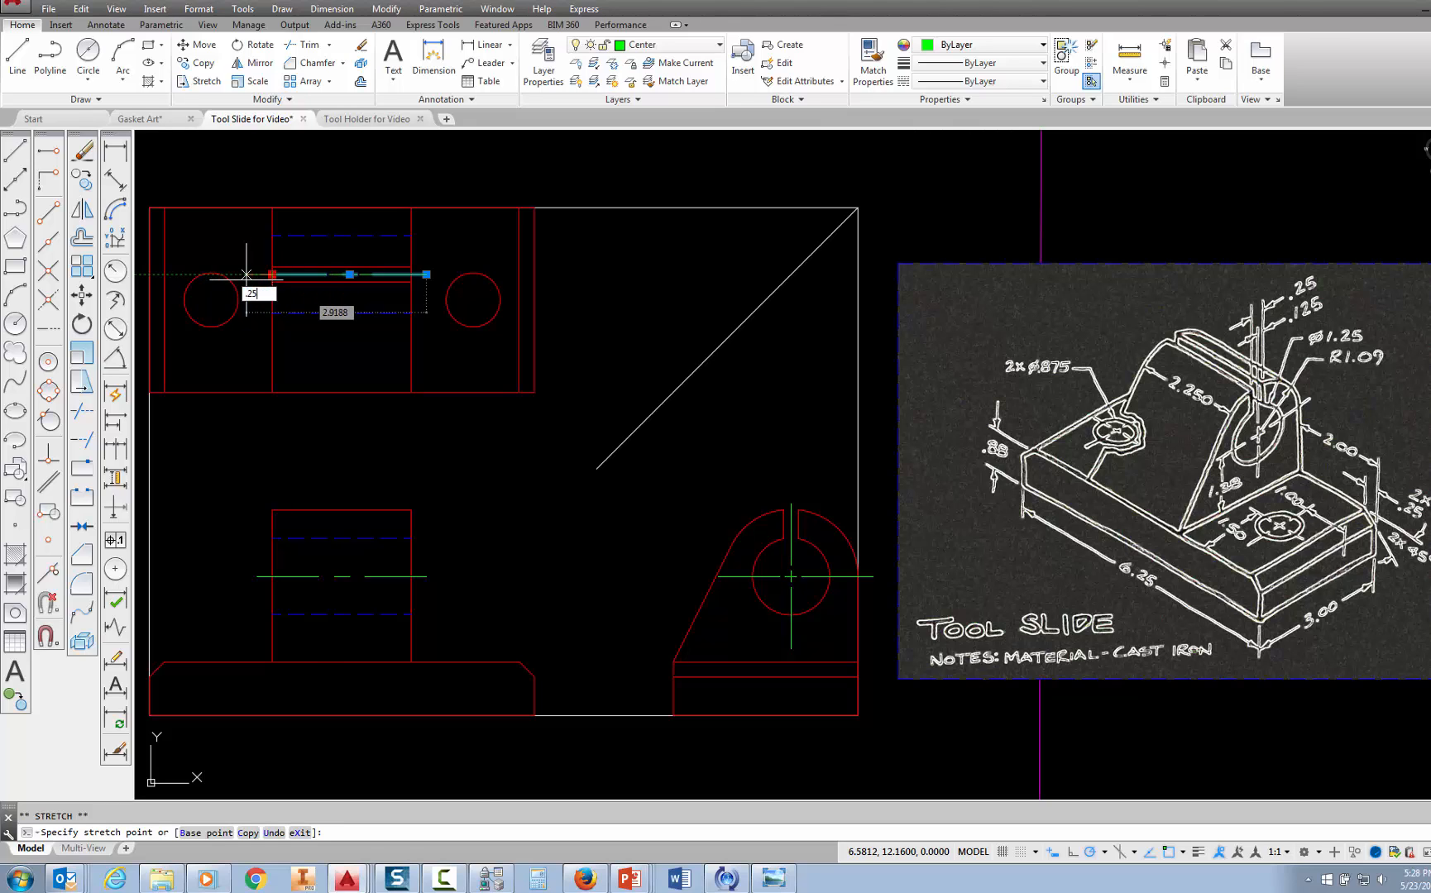
key("Return")
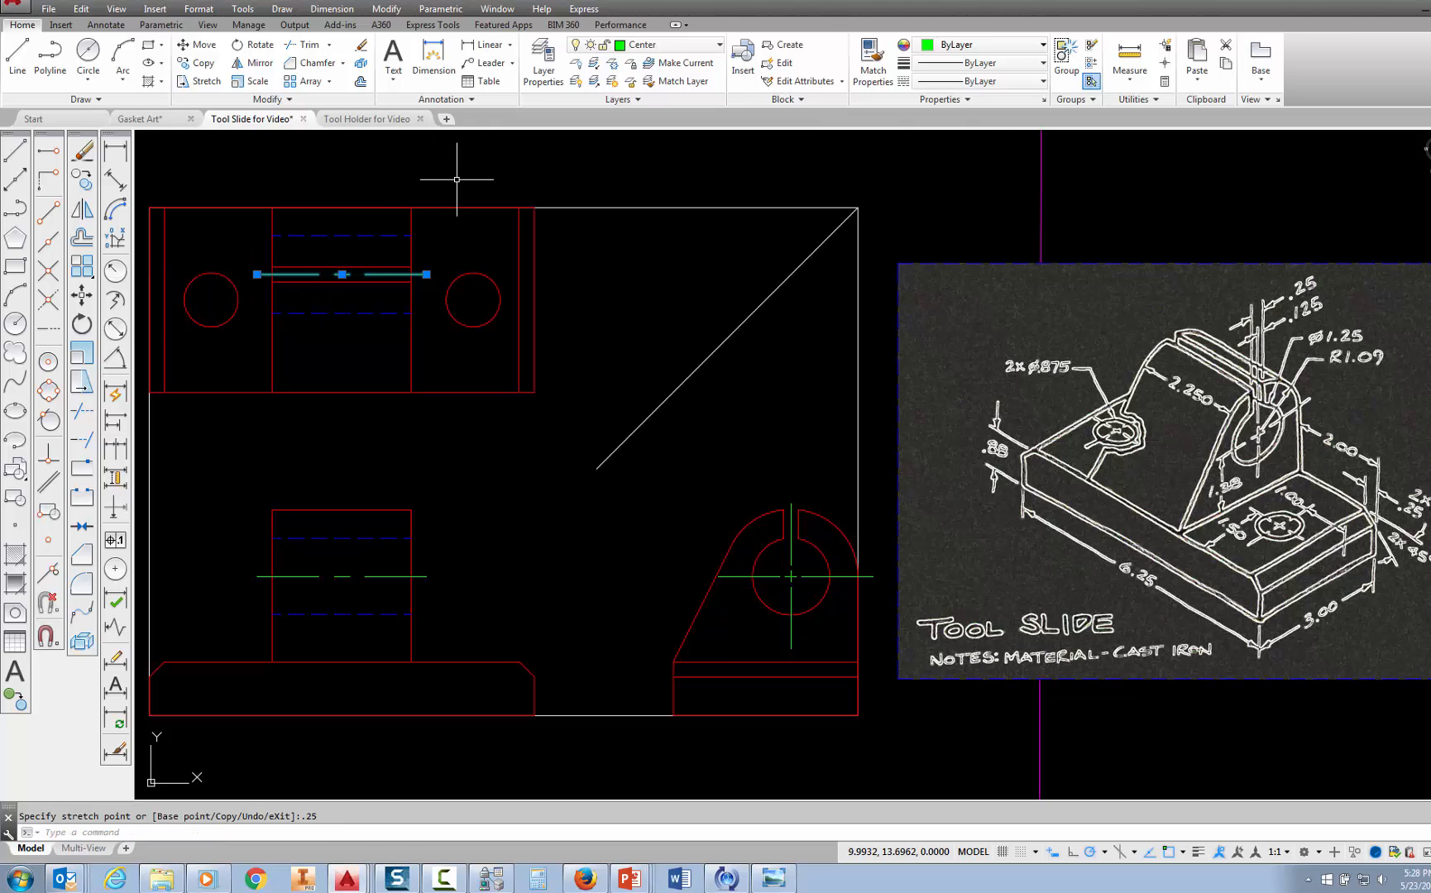
key("Escape")
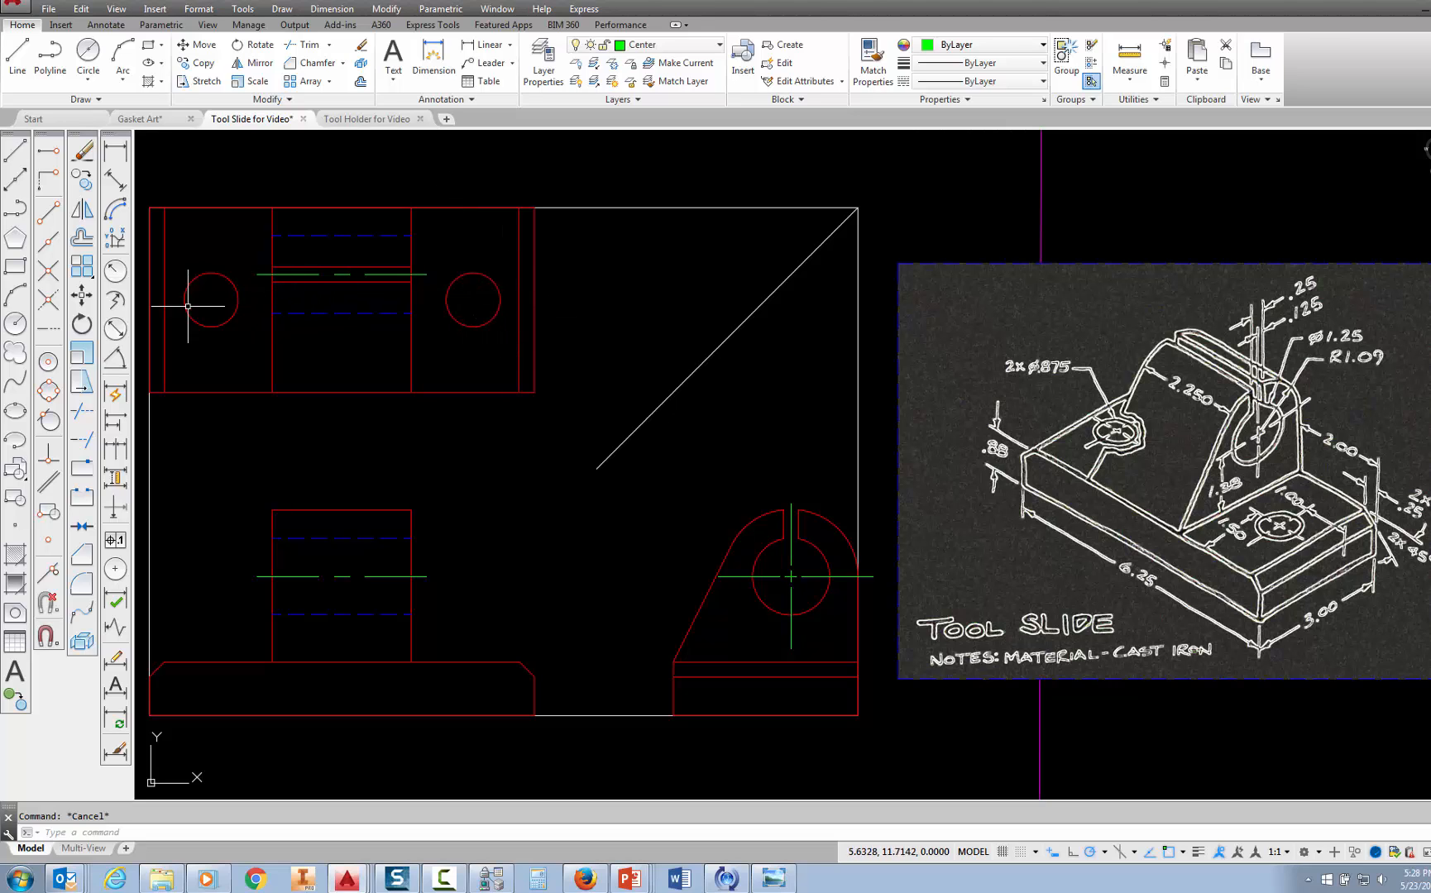
Add center marks to the left and right hole circles in the top view
left_click(121, 575)
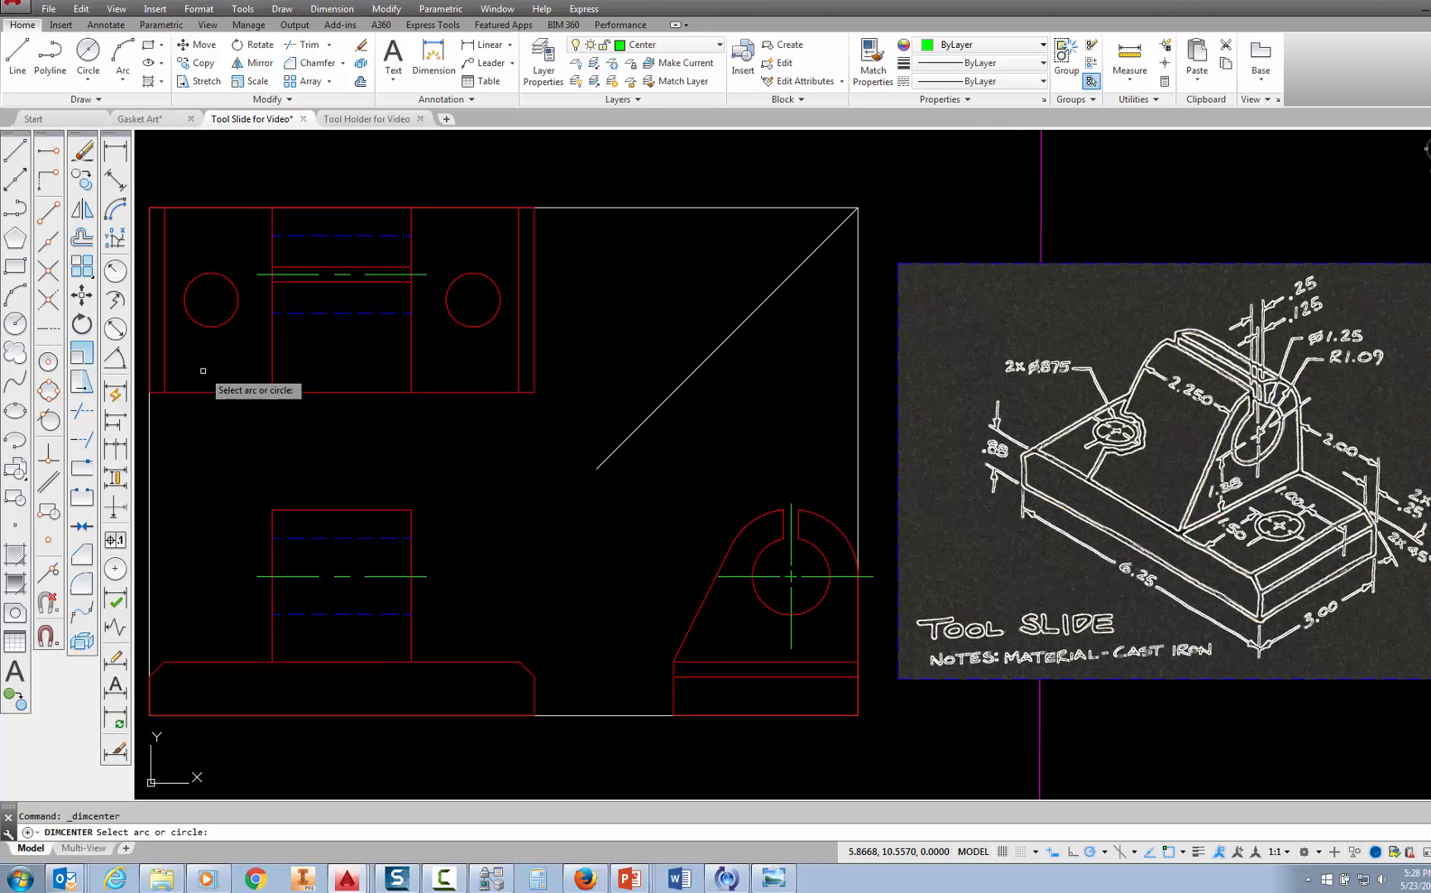
left_click(228, 320)
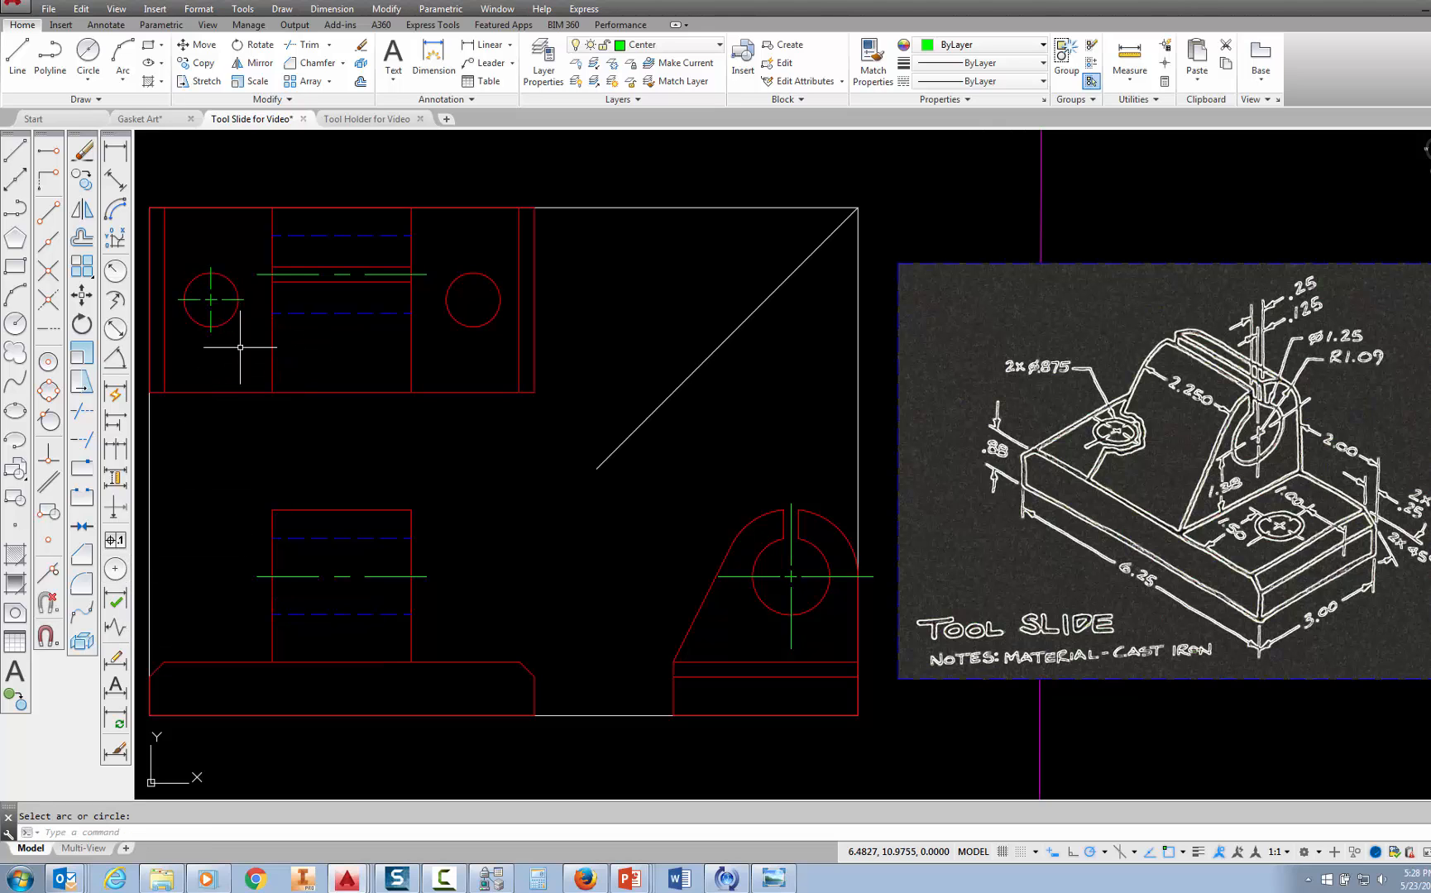
left_click(115, 568)
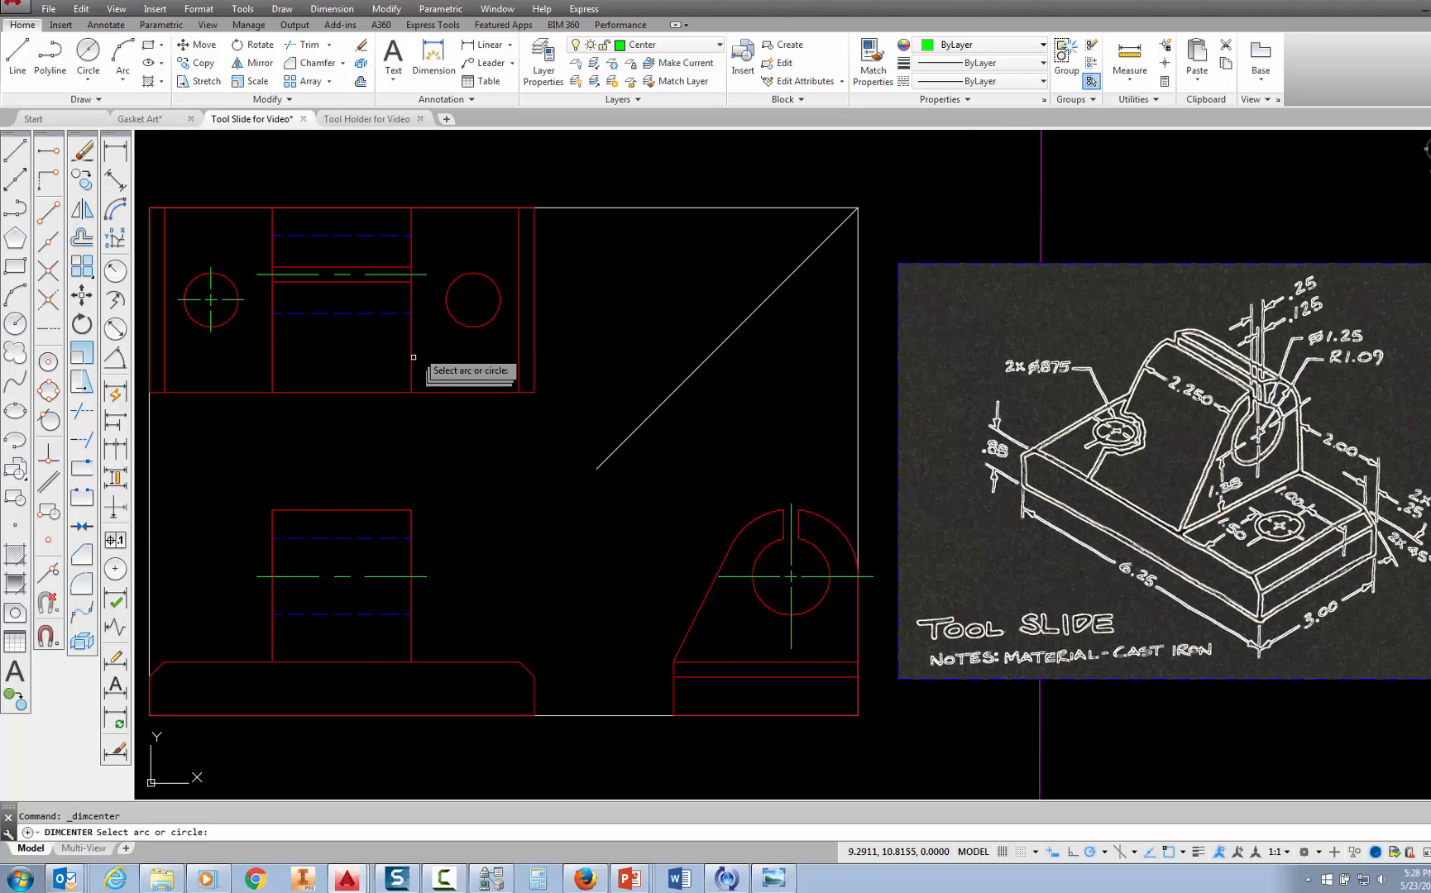
left_click(454, 318)
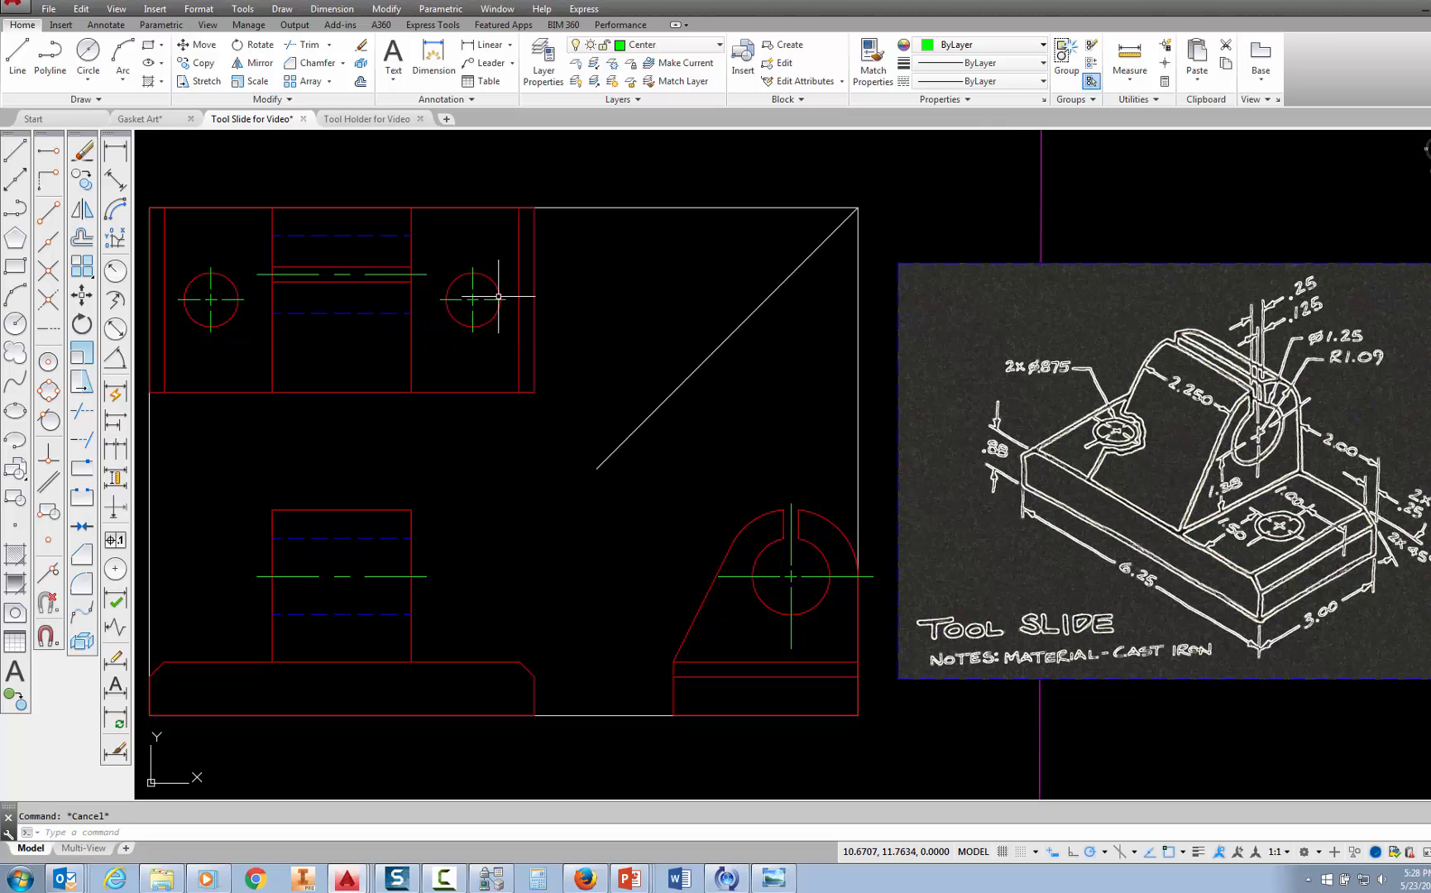
Offset both hole circles in the top view outward by .25
left_click(82, 239)
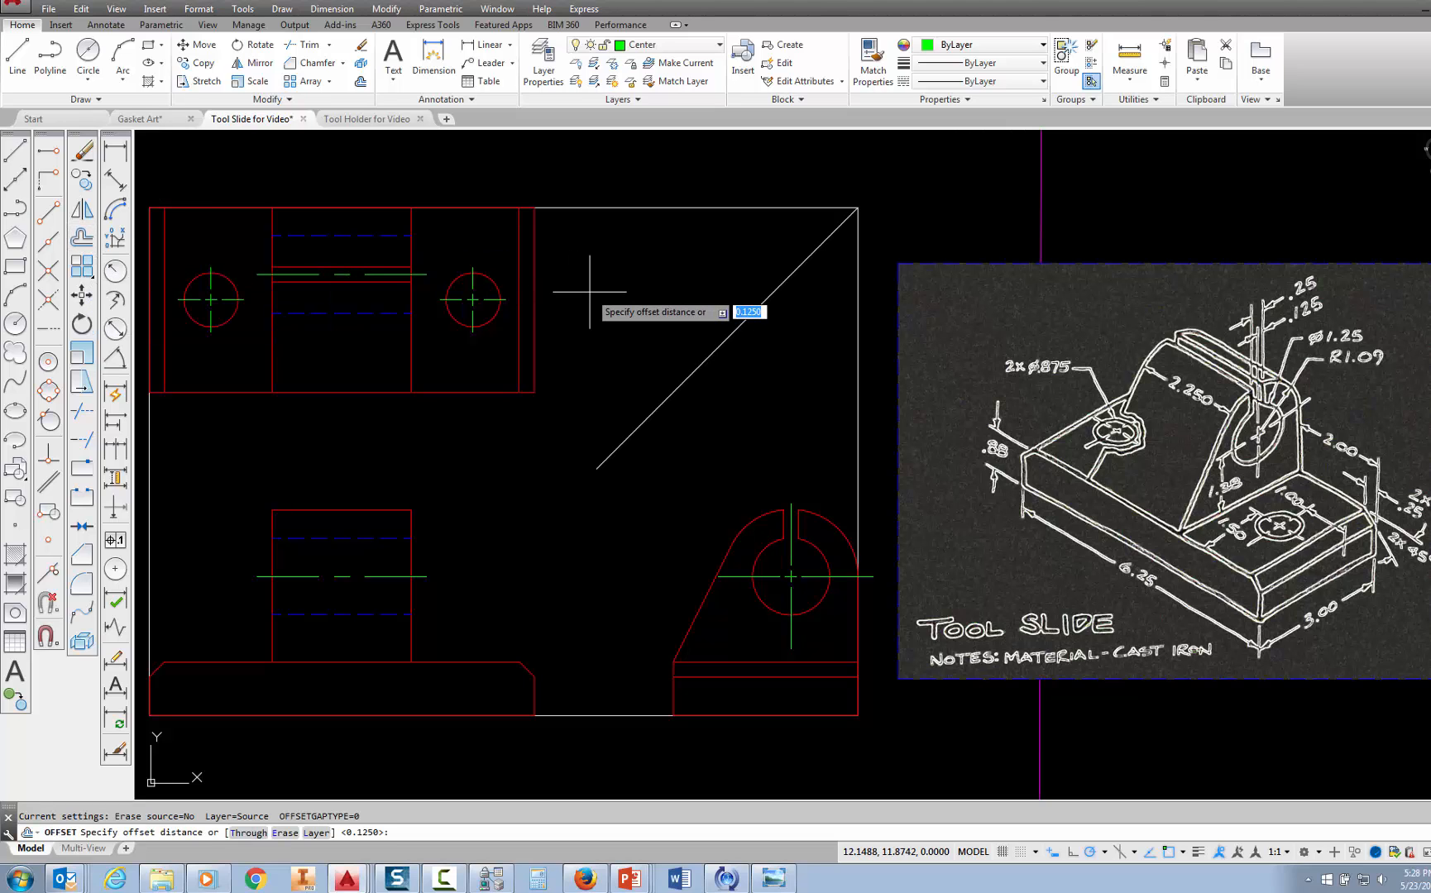
type(".25")
key("Return")
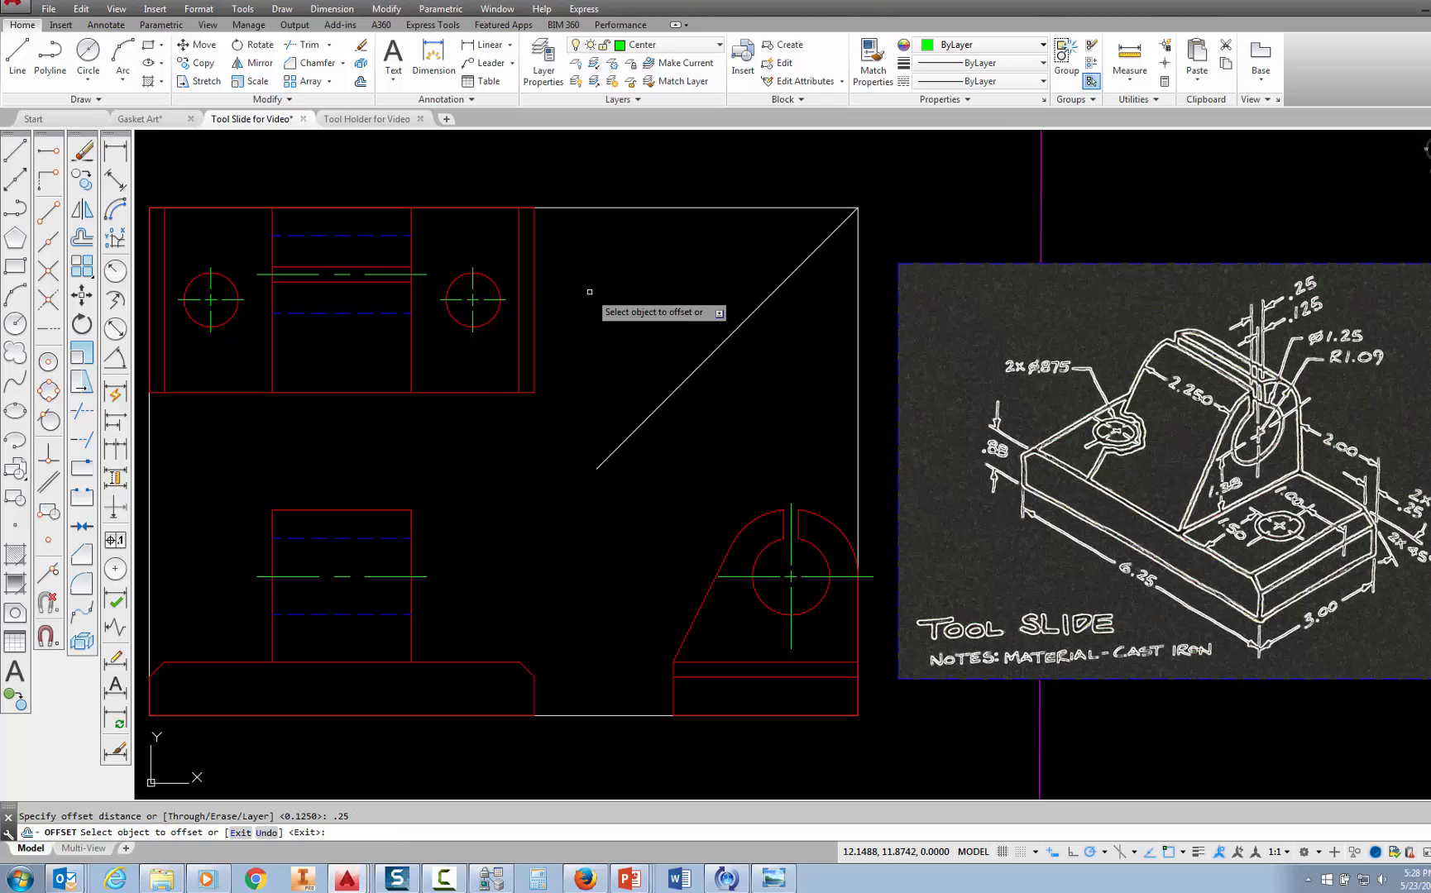
left_click(486, 276)
left_click(498, 254)
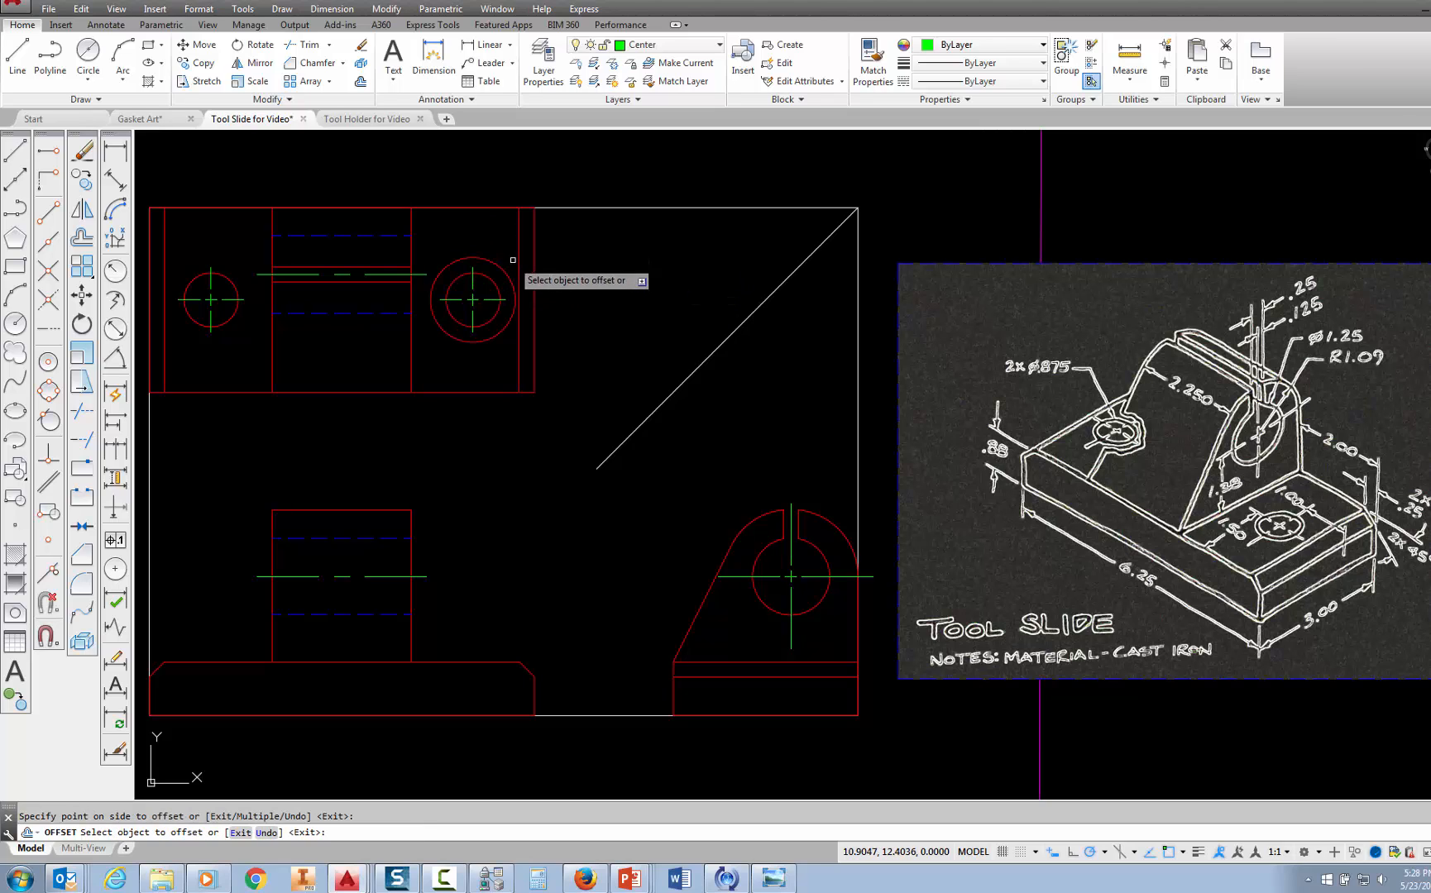
left_click(224, 278)
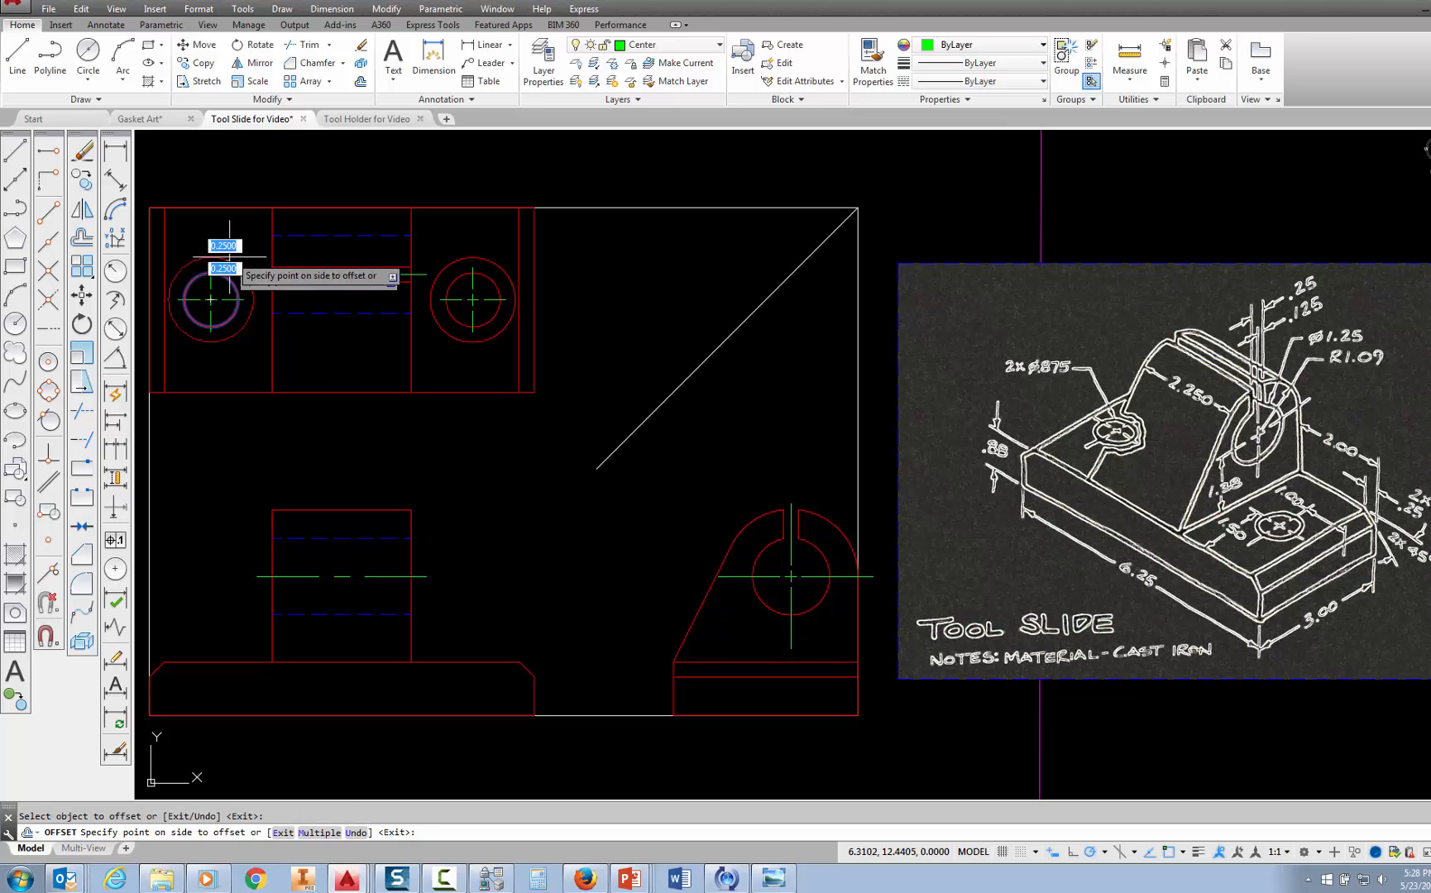
left_click(238, 242)
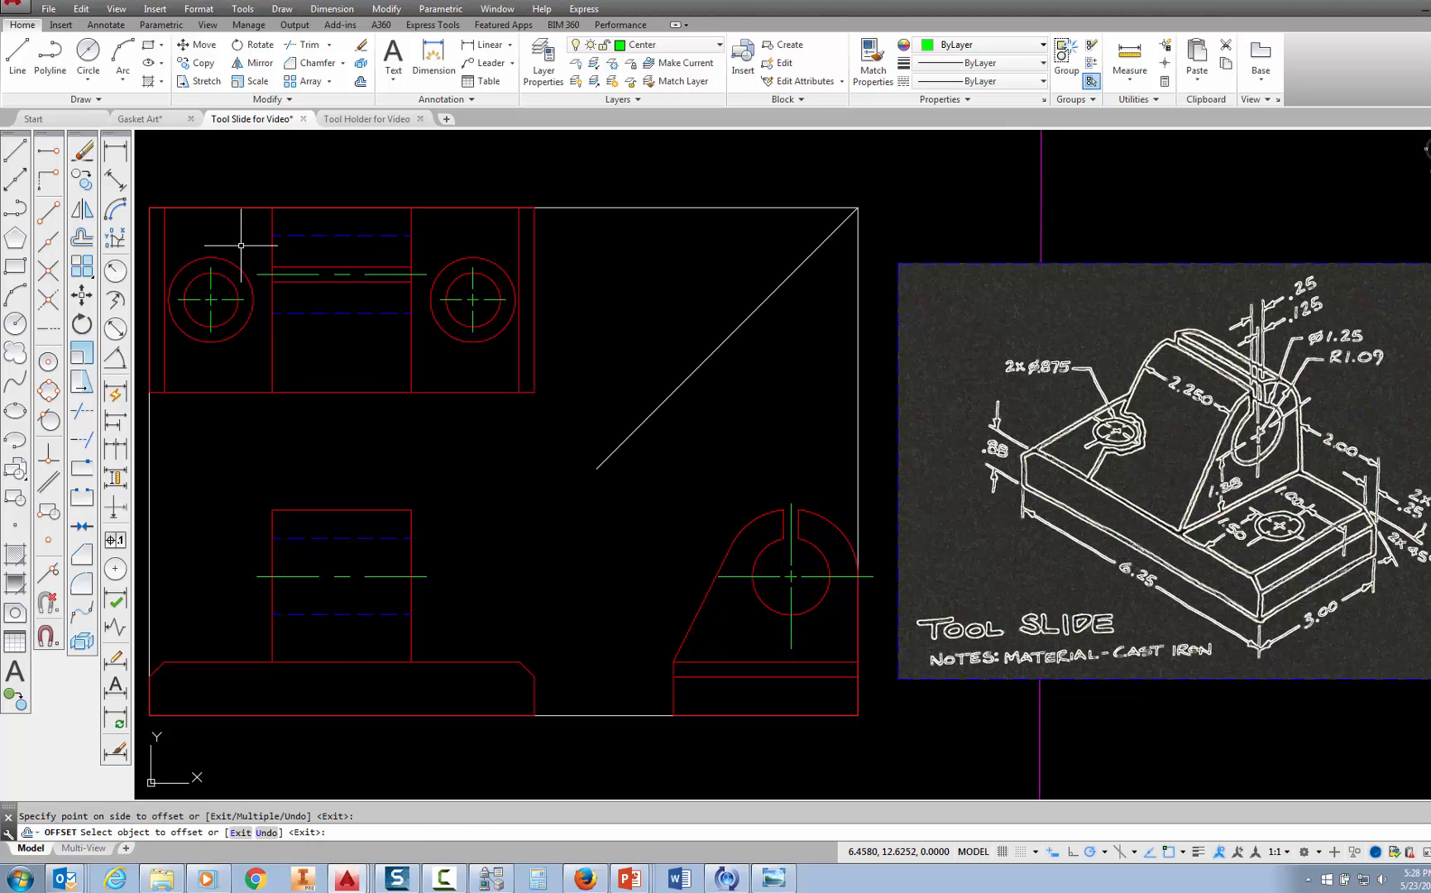
key("Escape")
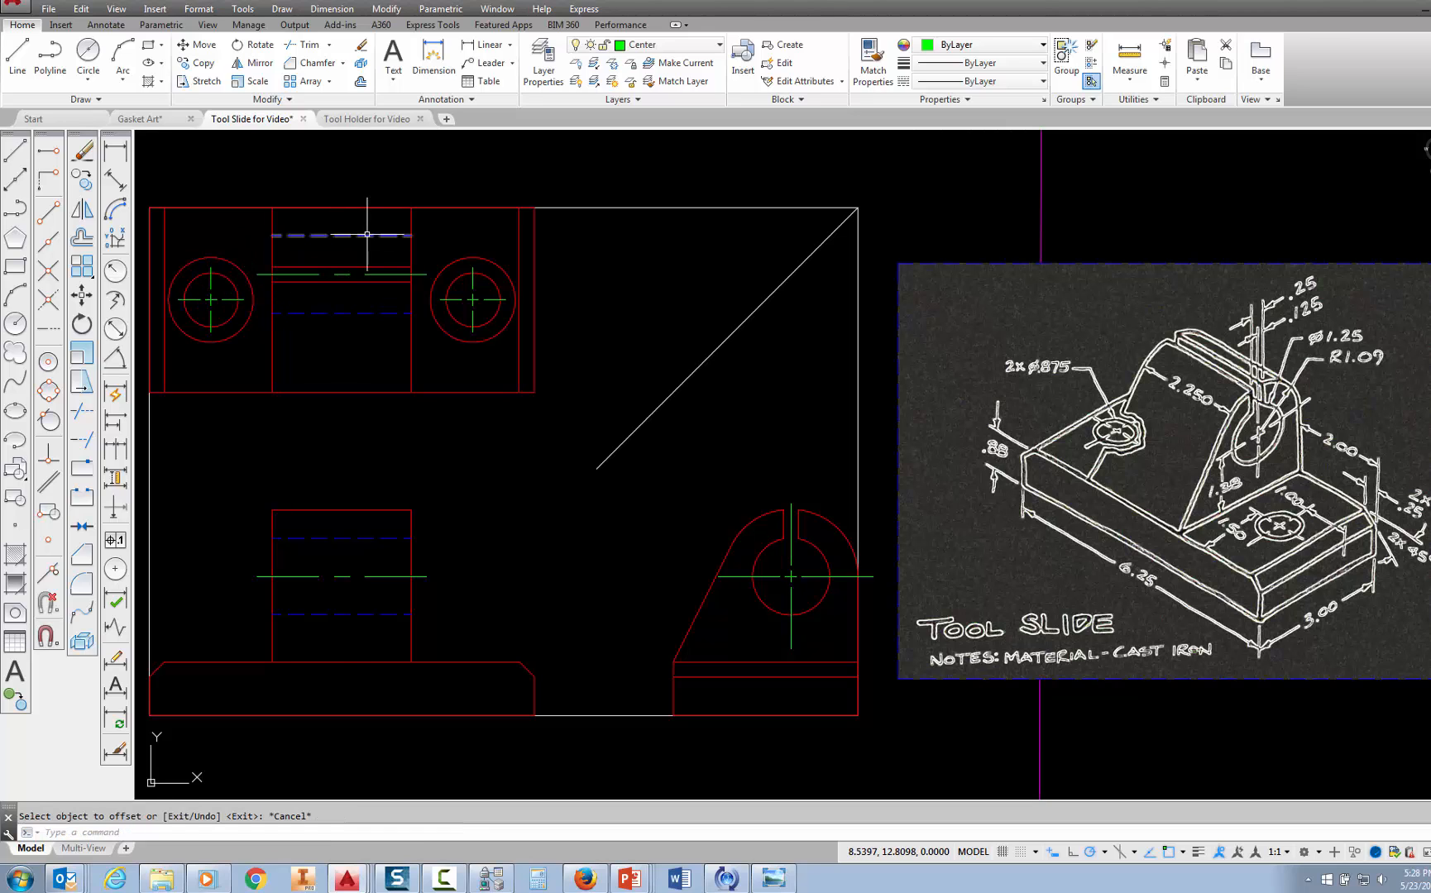
Extend the center mark lines of both top-view holes out to the offset circles, using all objects as boundaries
left_click(329, 47)
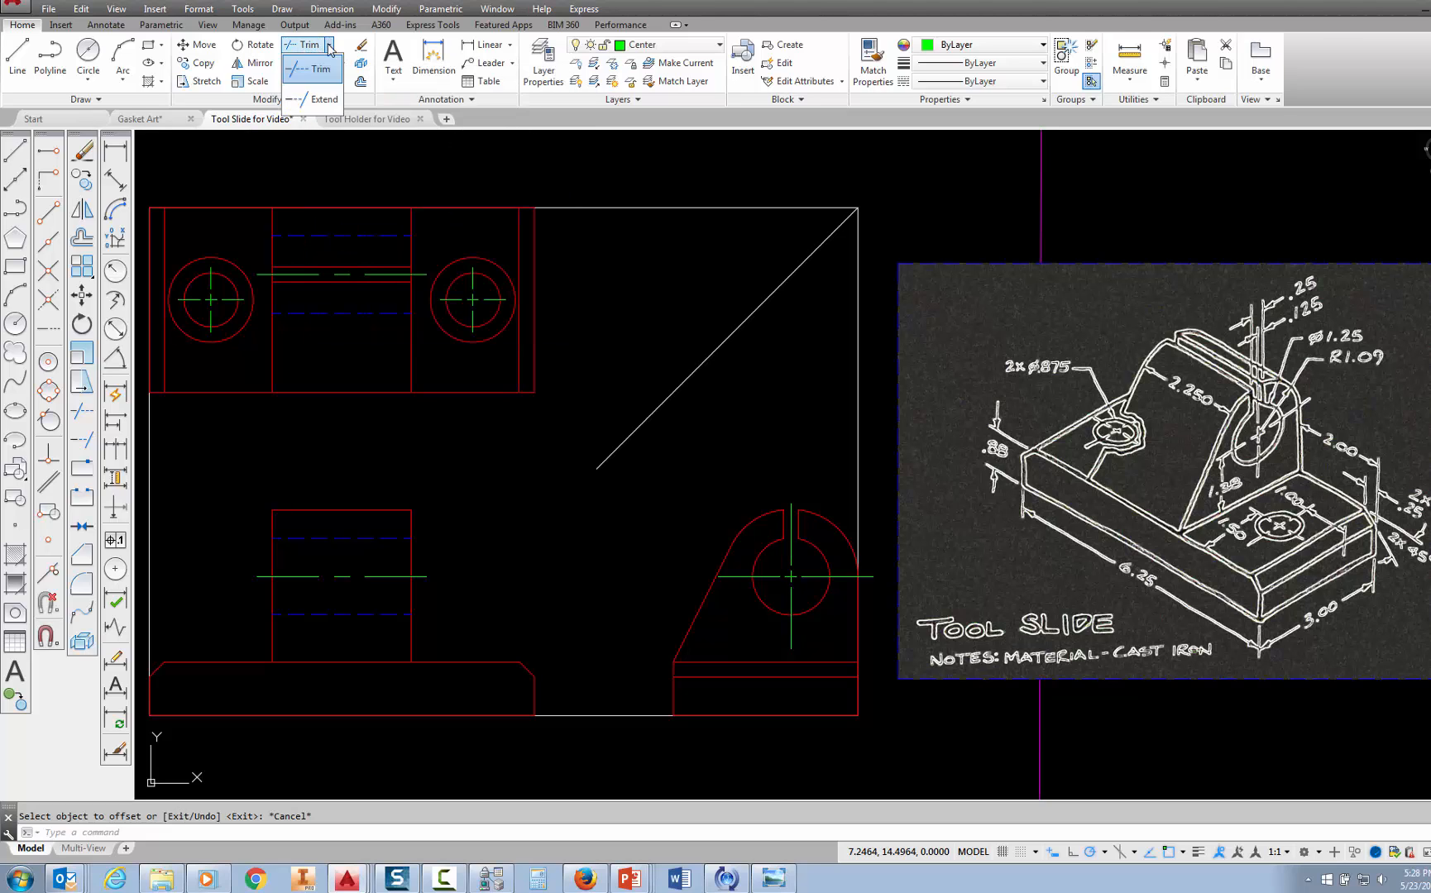
left_click(323, 101)
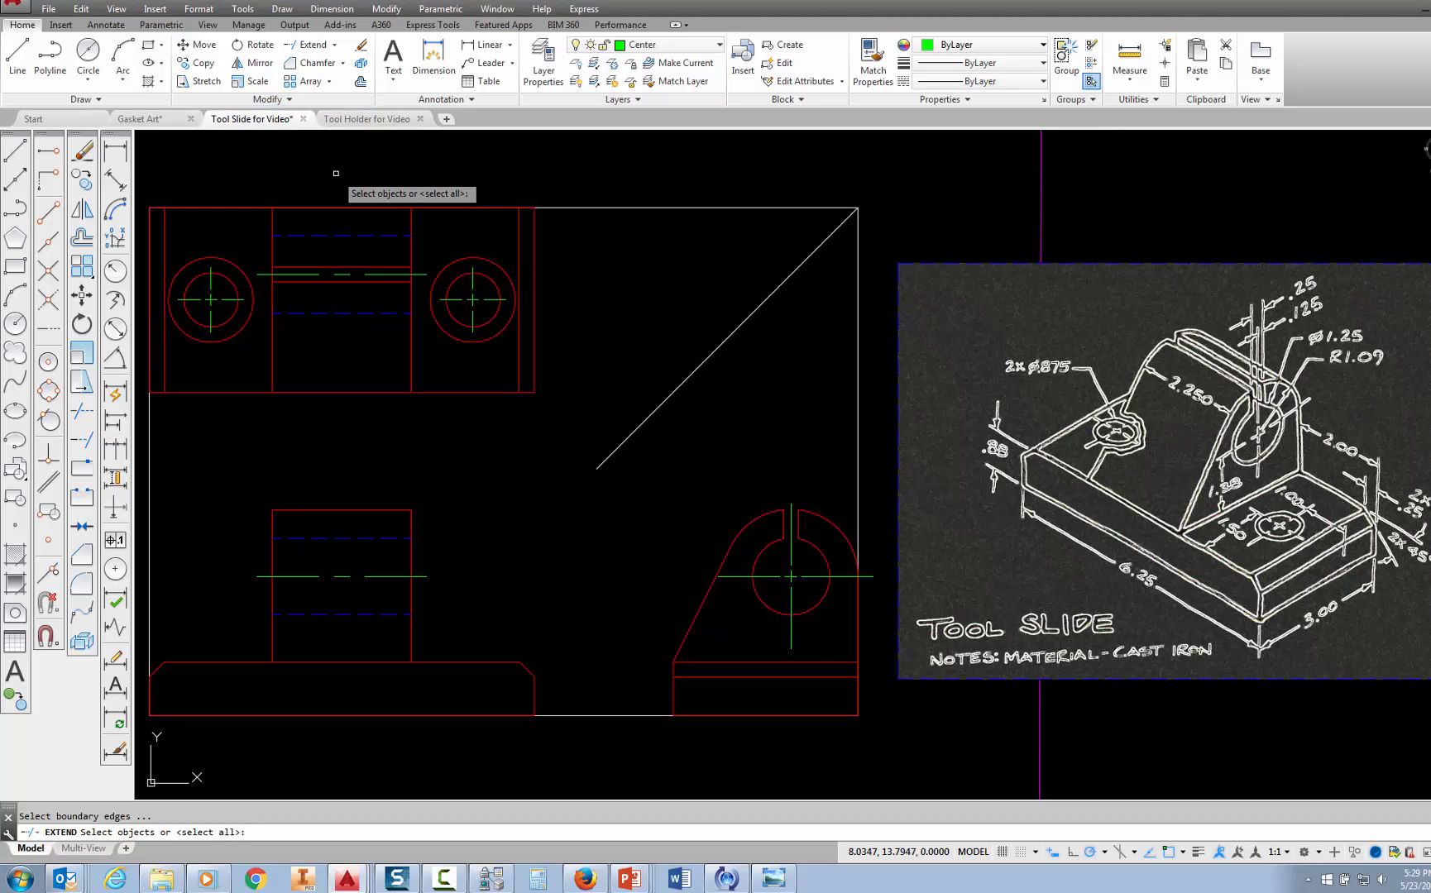
key("Return")
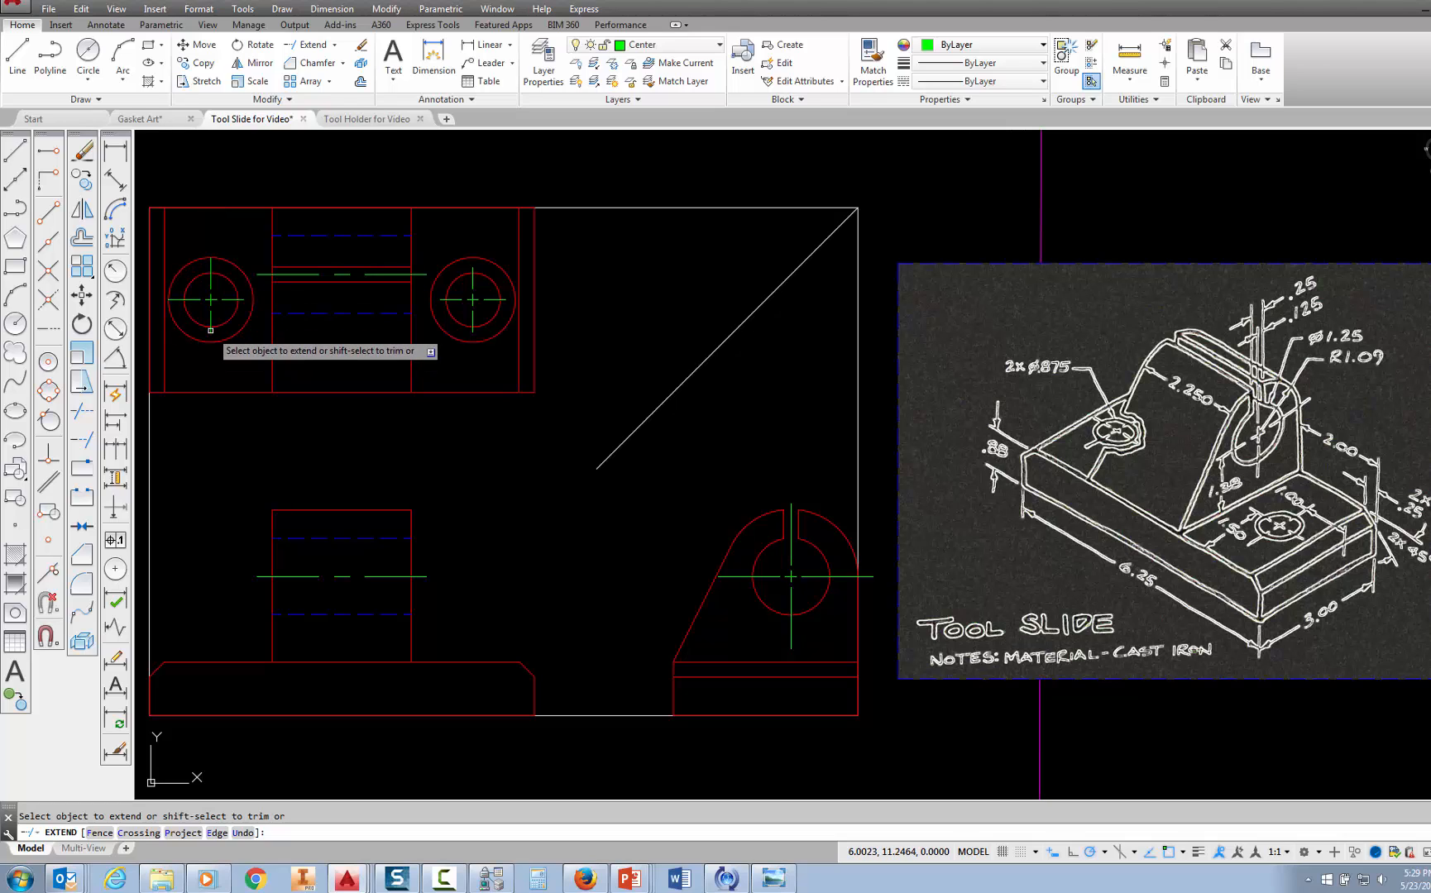
left_click(244, 301)
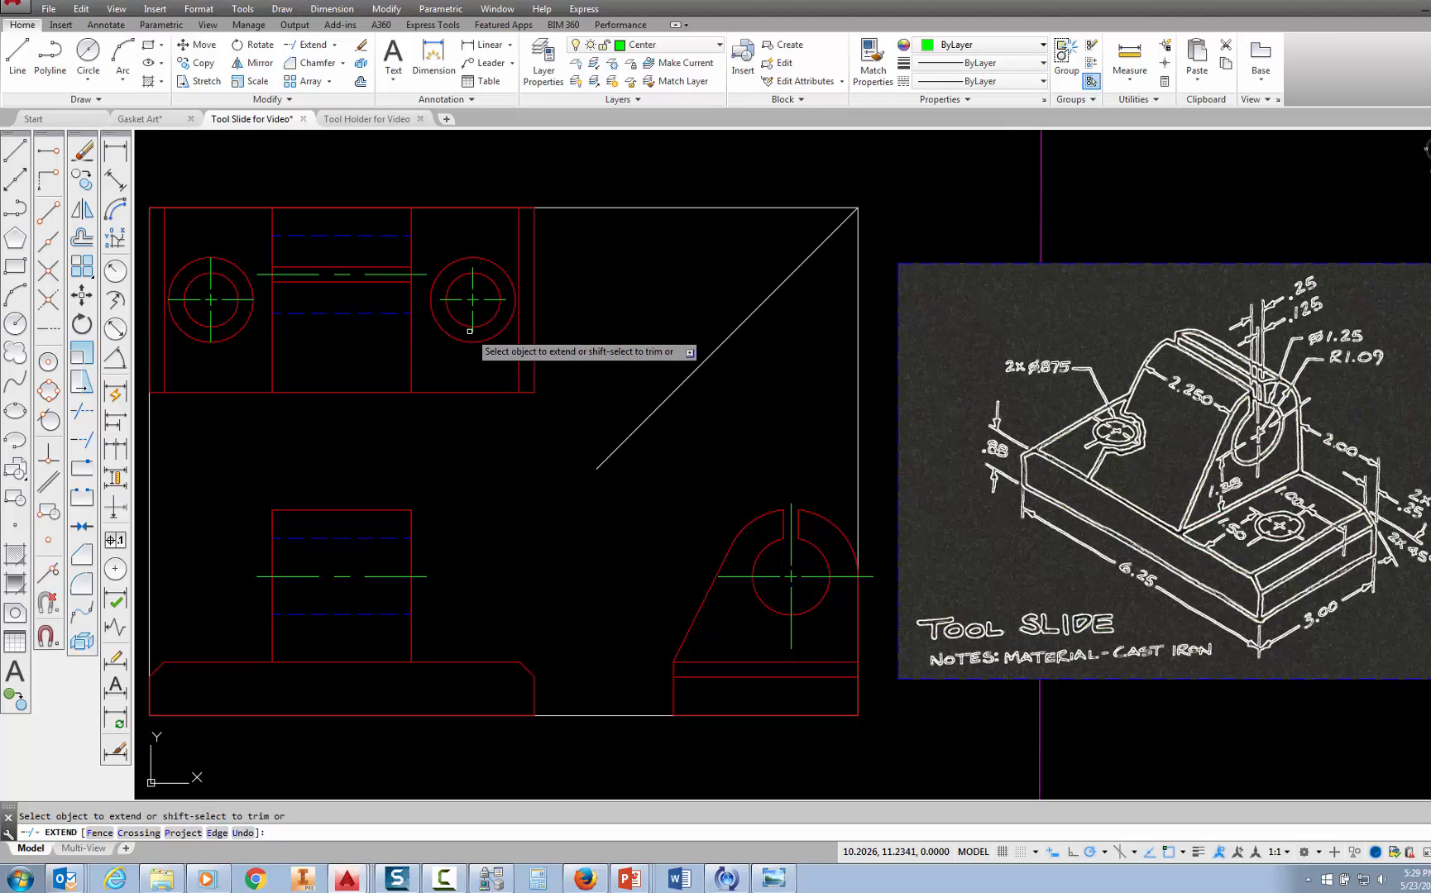
left_click(473, 334)
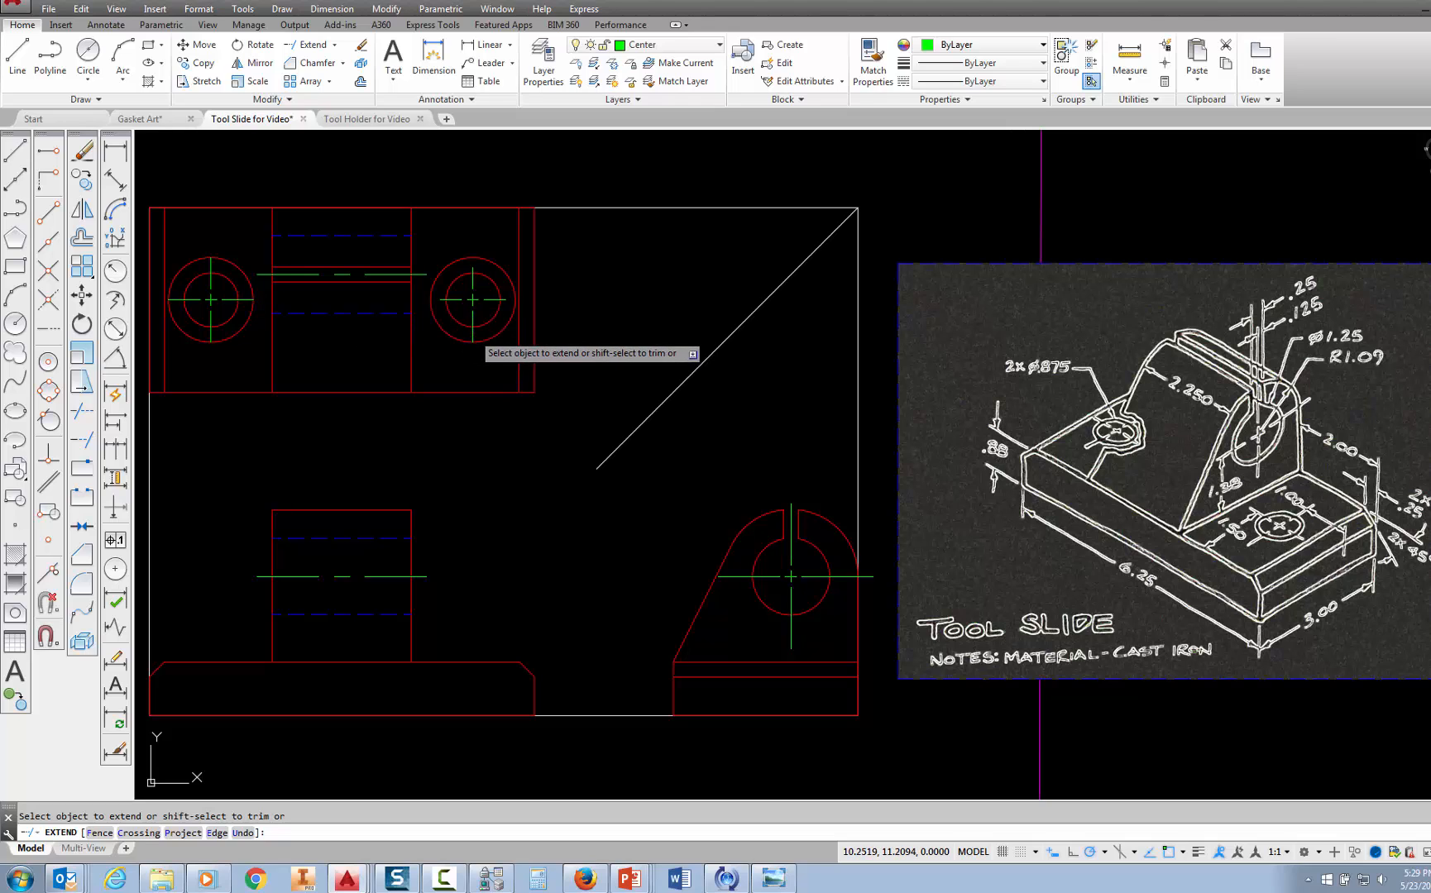
left_click(507, 299)
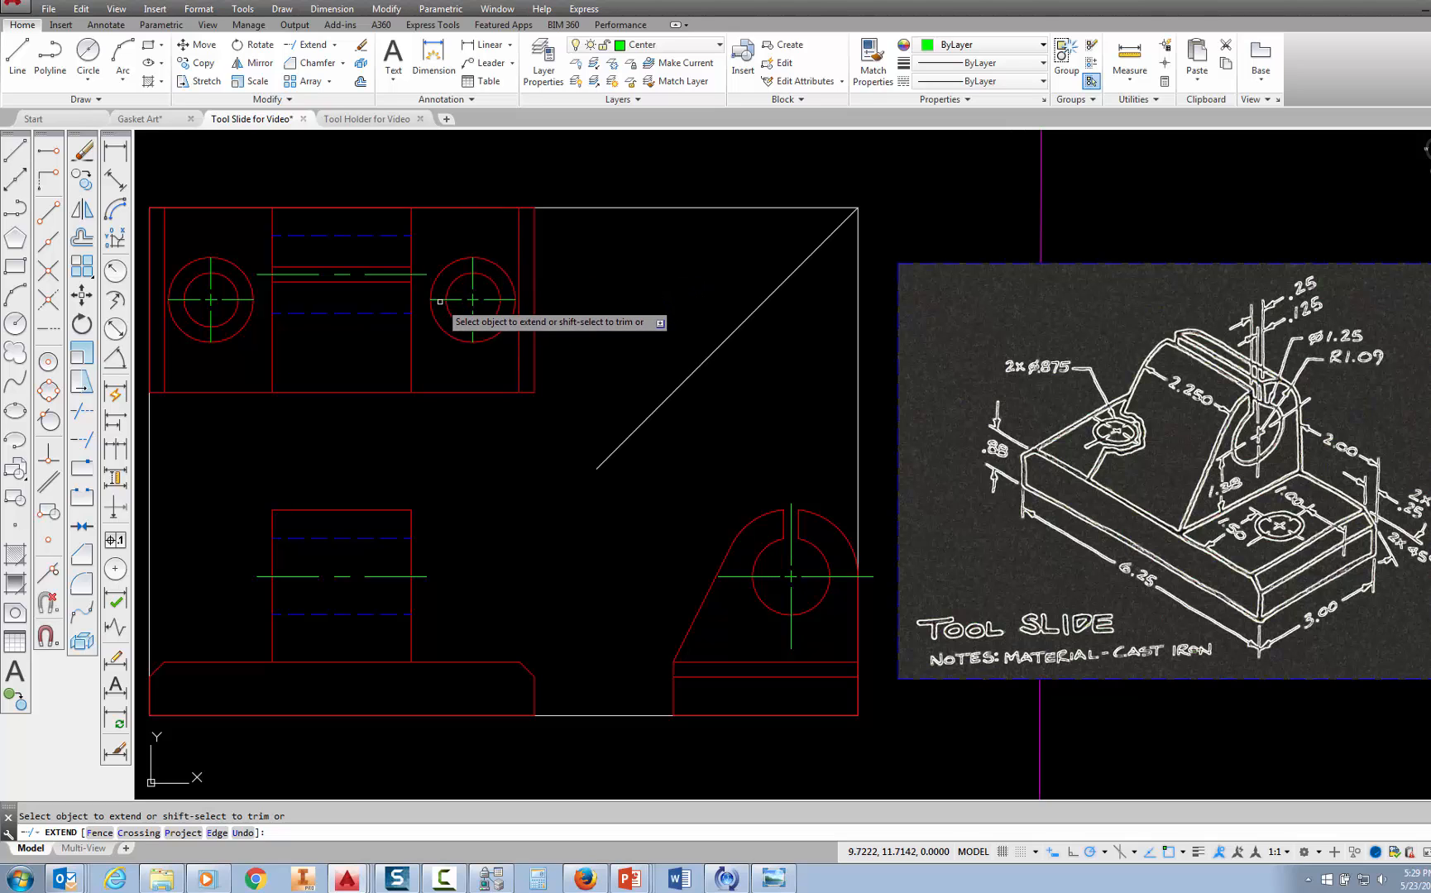
key("Escape")
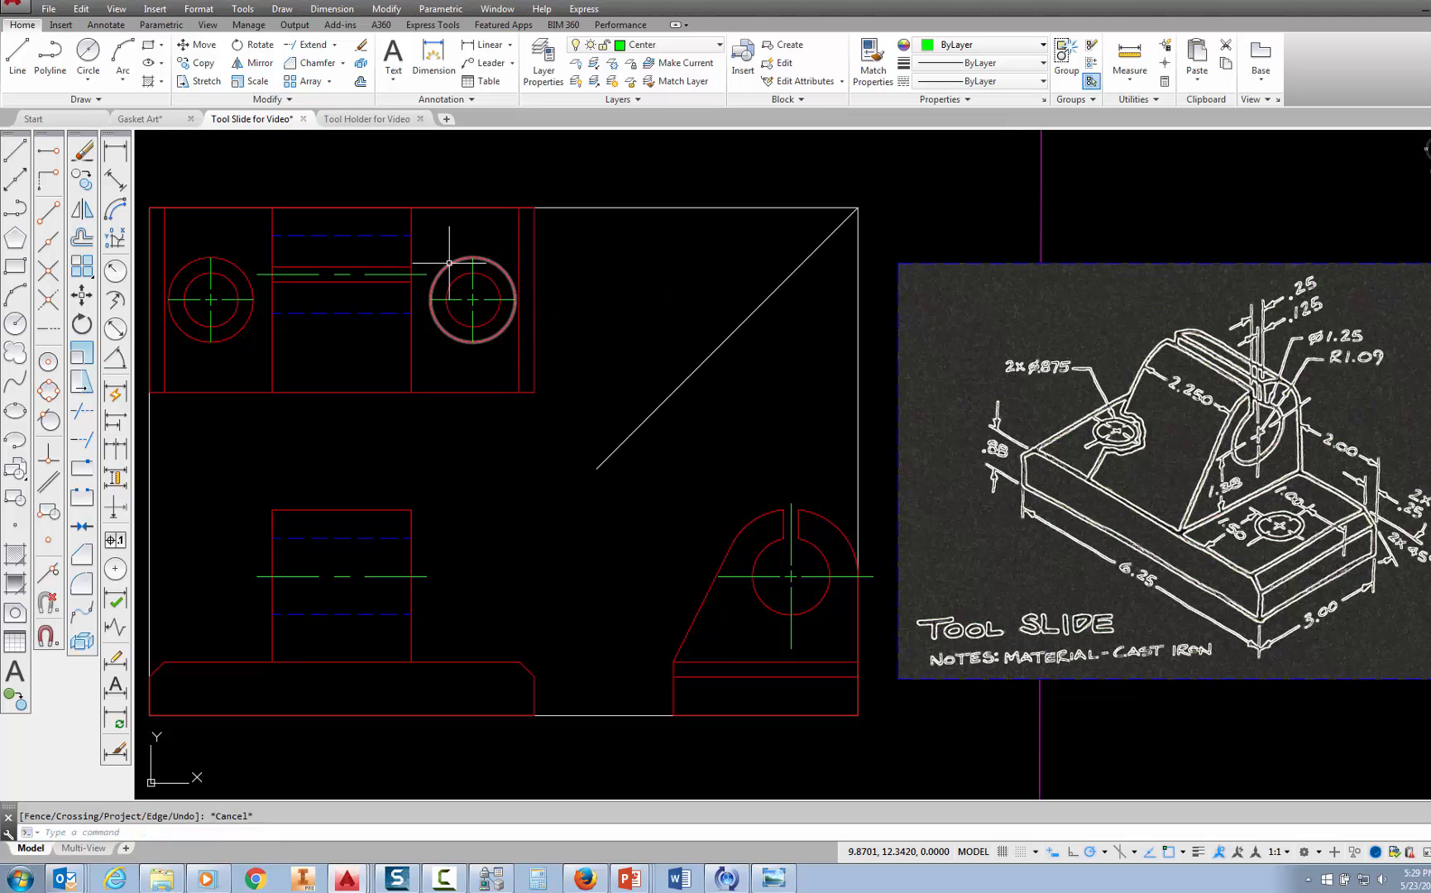
Erase the two outer offset circles around the top-view holes
left_click(450, 263)
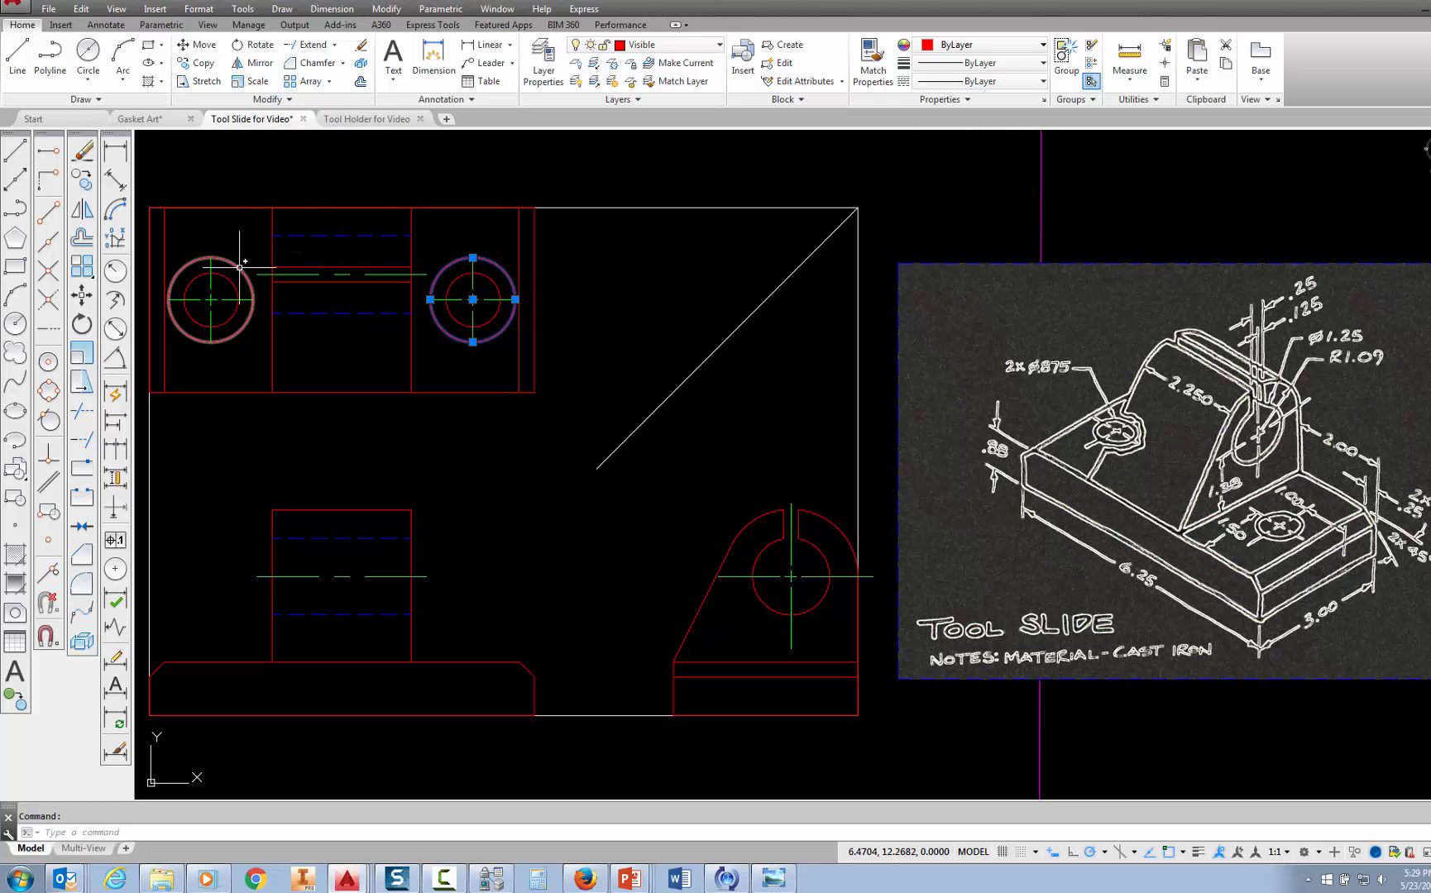
left_click(182, 262)
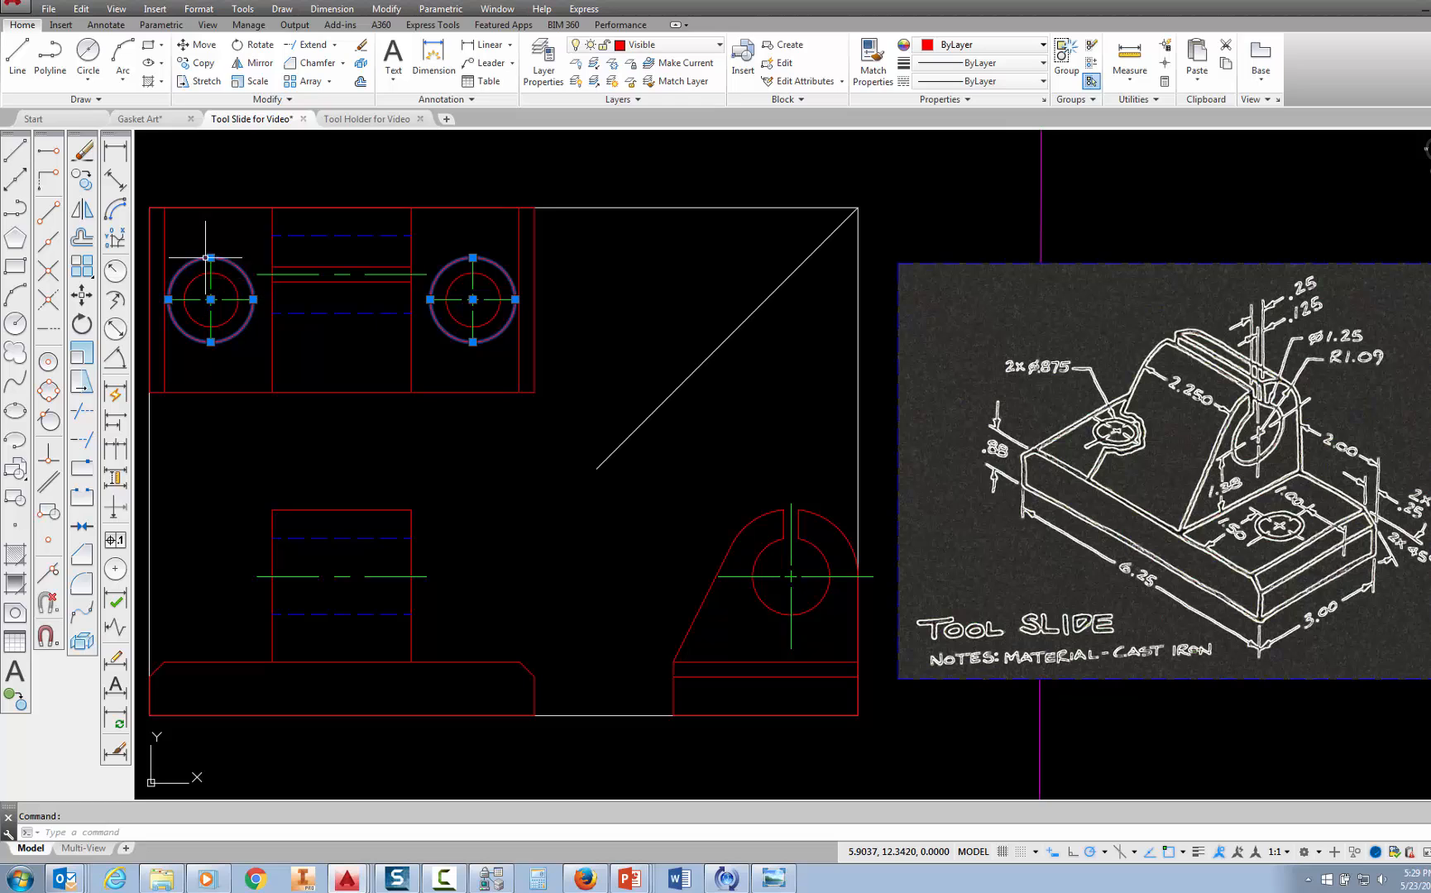
left_click(84, 154)
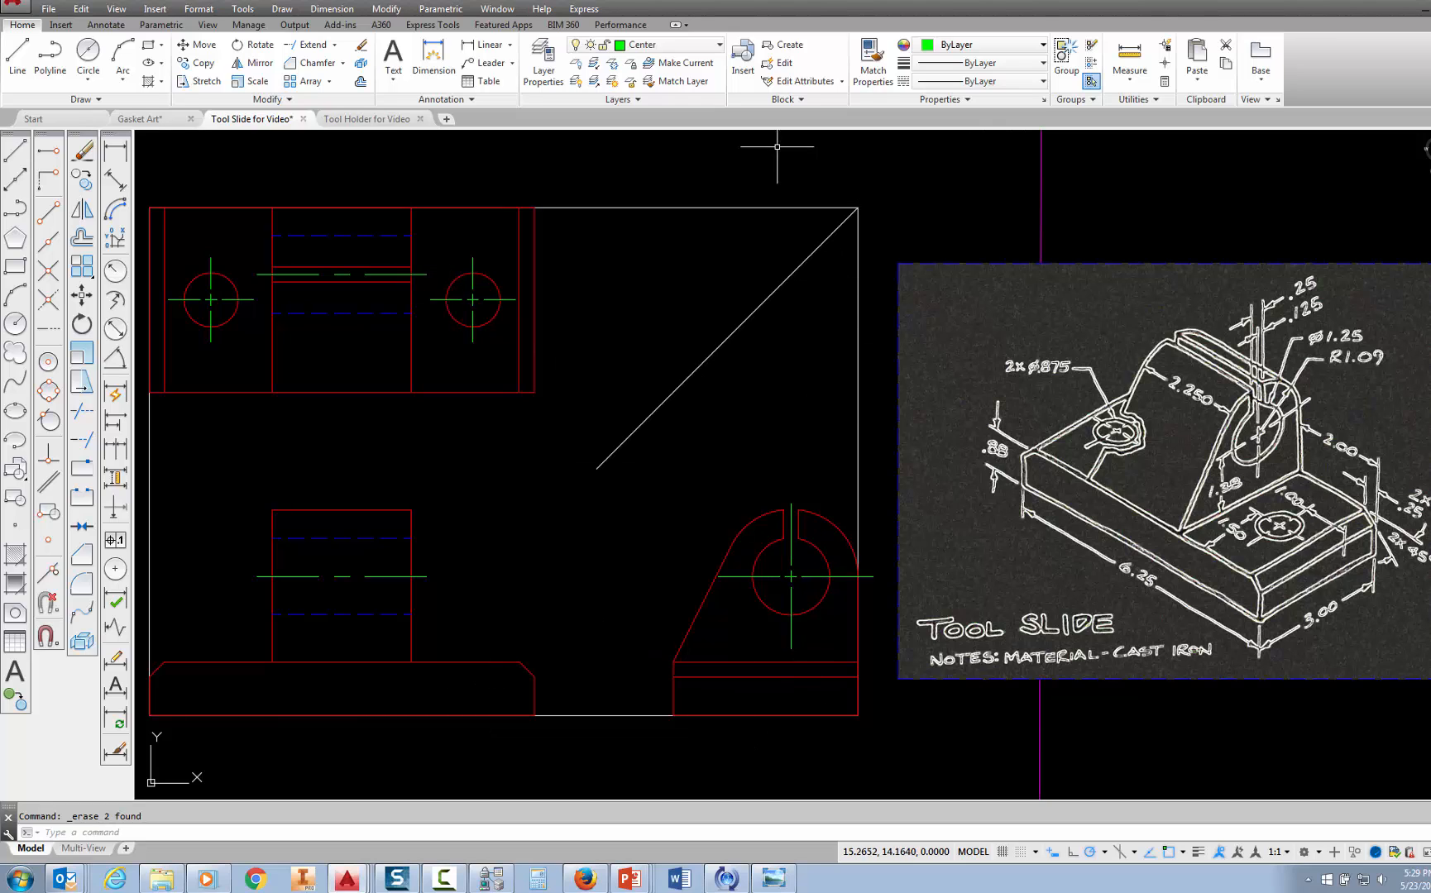
On the Hidden layer, draw a vertical line through the front view's base, projected down from the left top-view hole's right quadrant
left_click(720, 46)
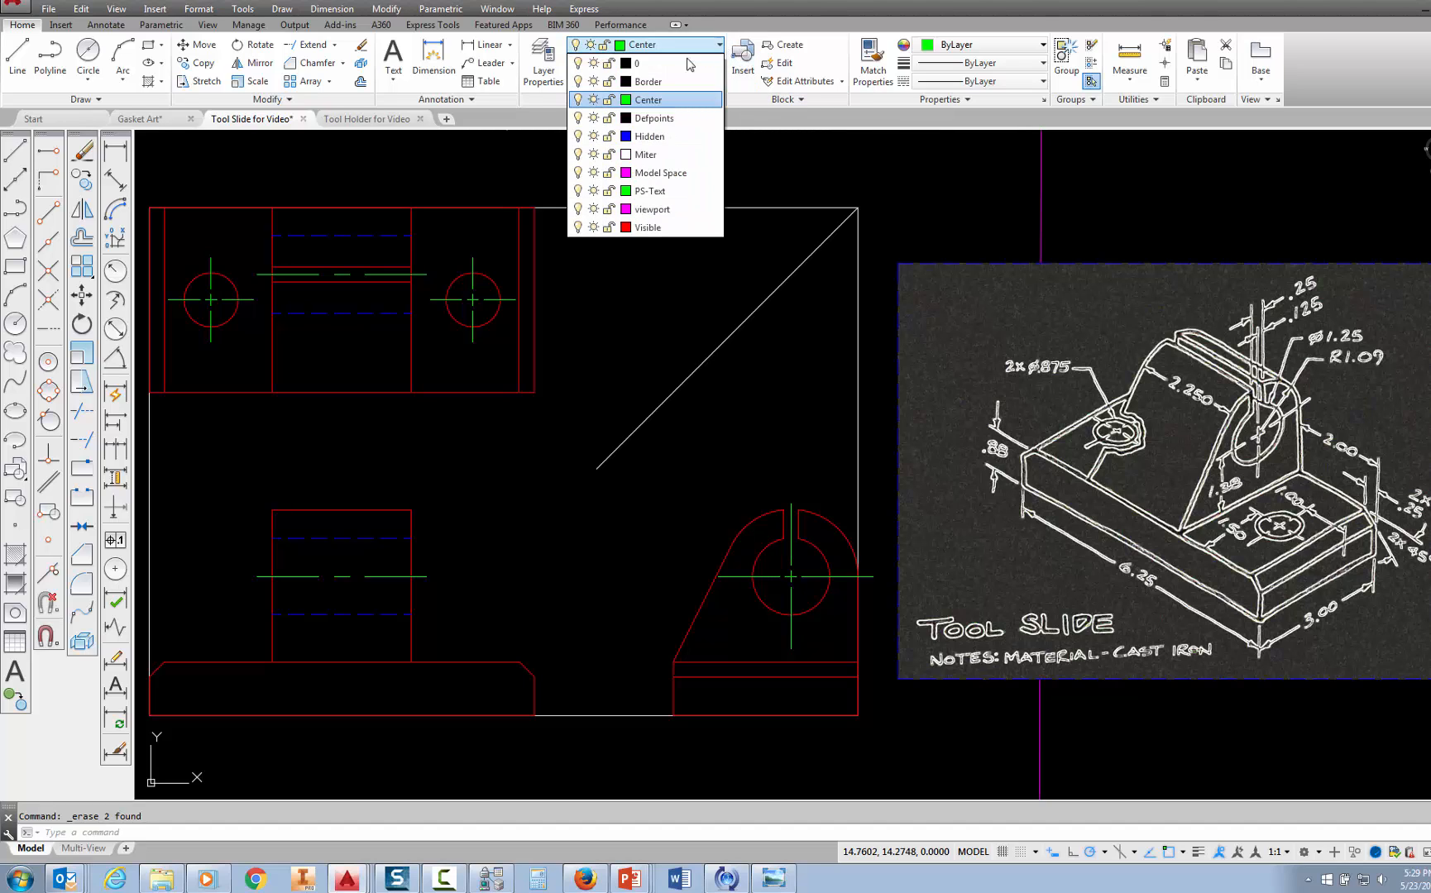
left_click(650, 139)
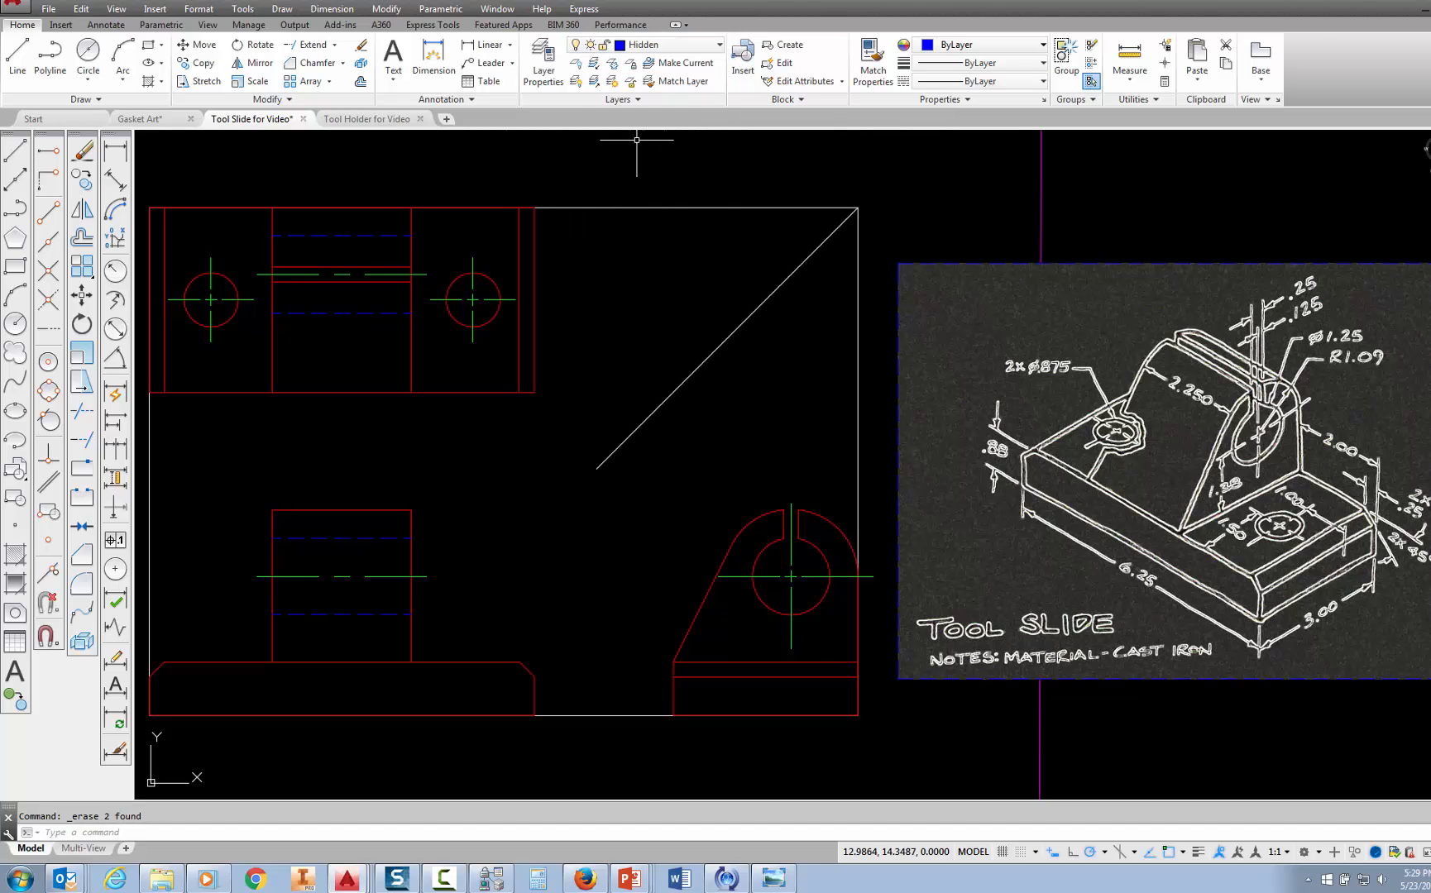
left_click(15, 150)
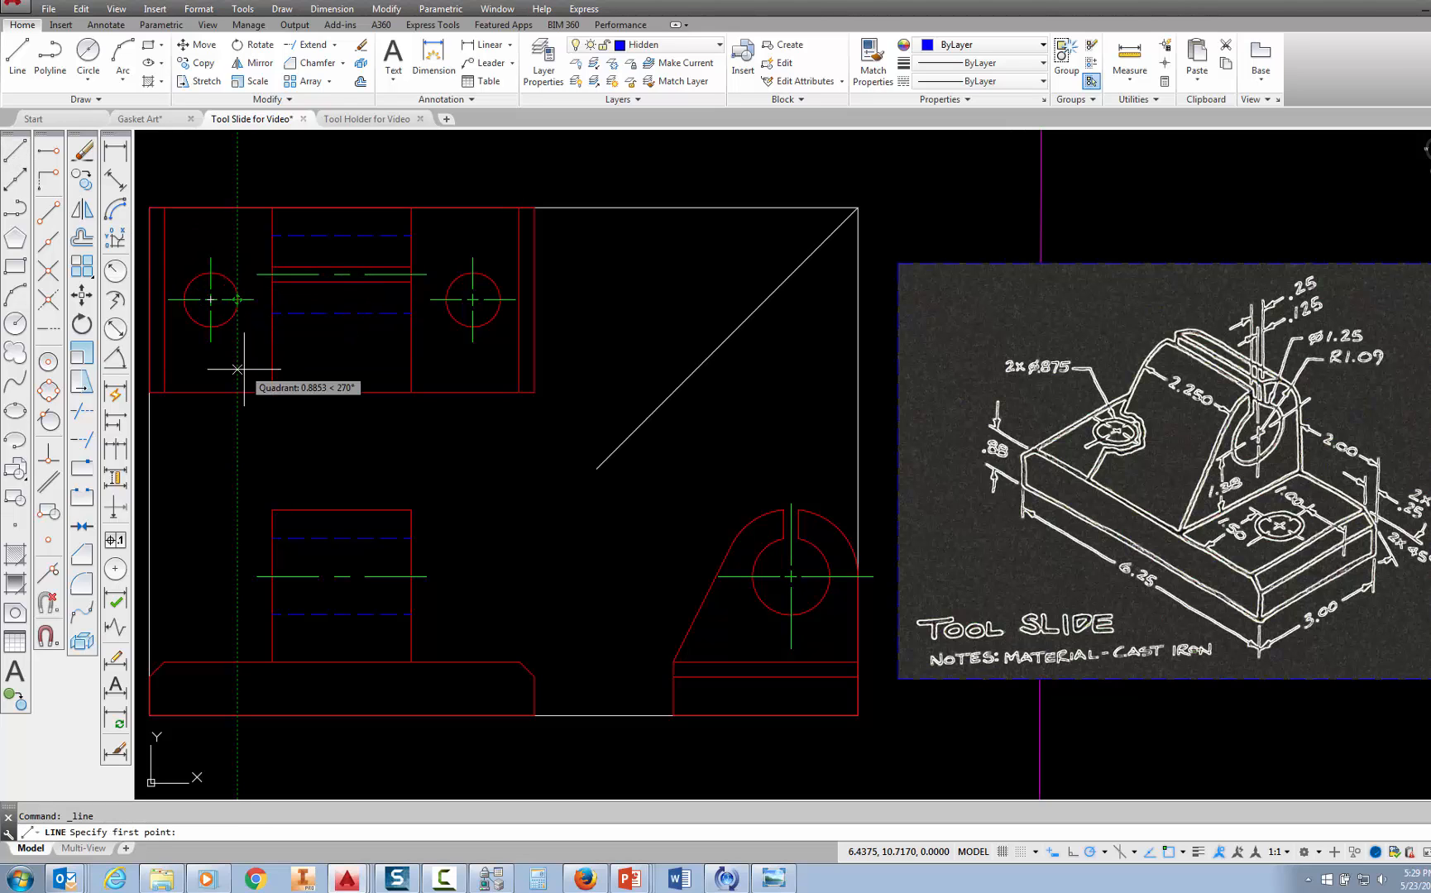
left_click(235, 661)
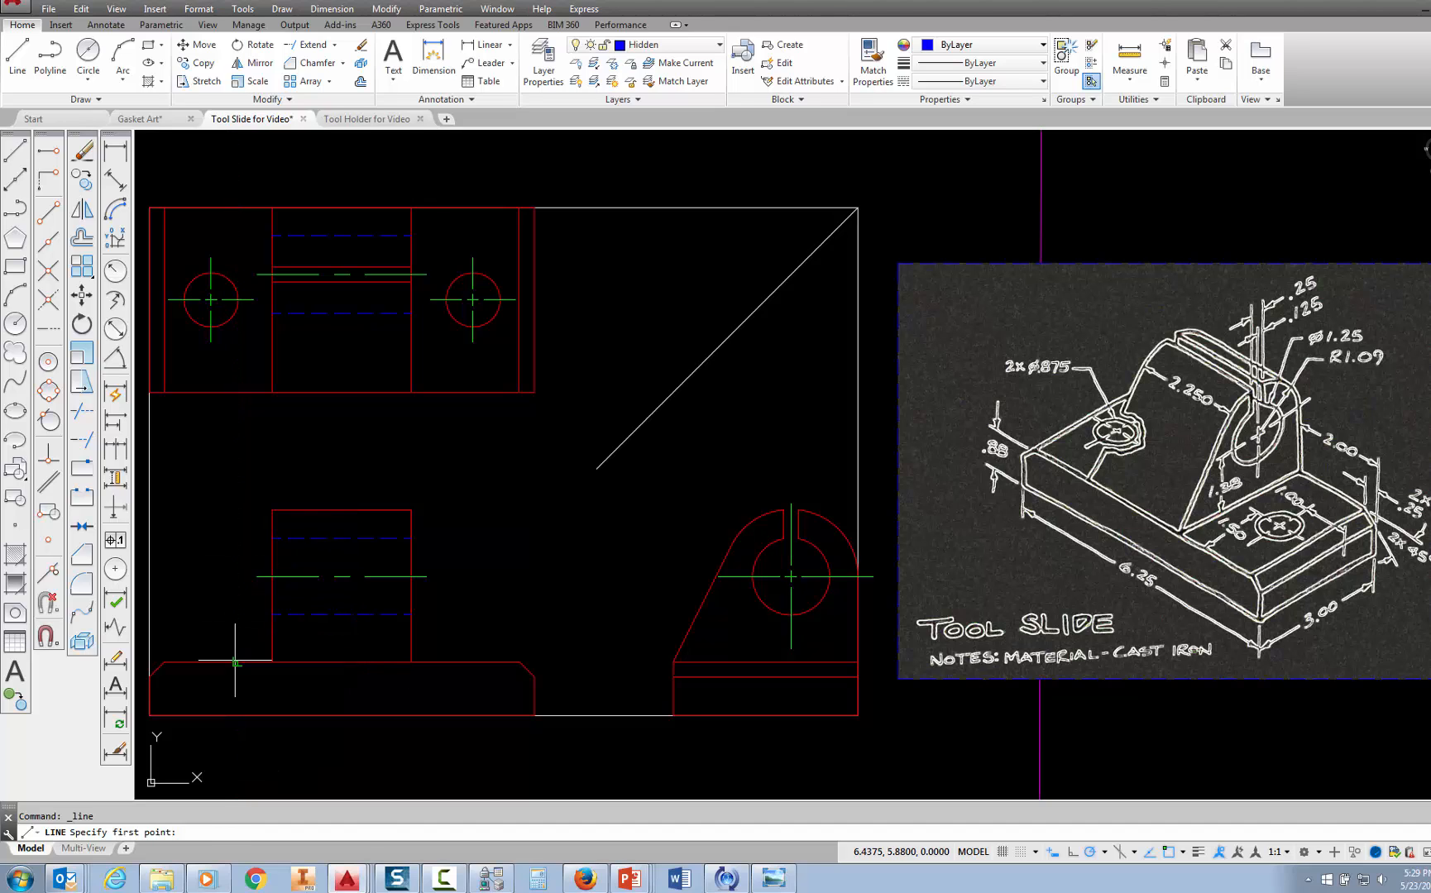
left_click(237, 715)
key("Escape")
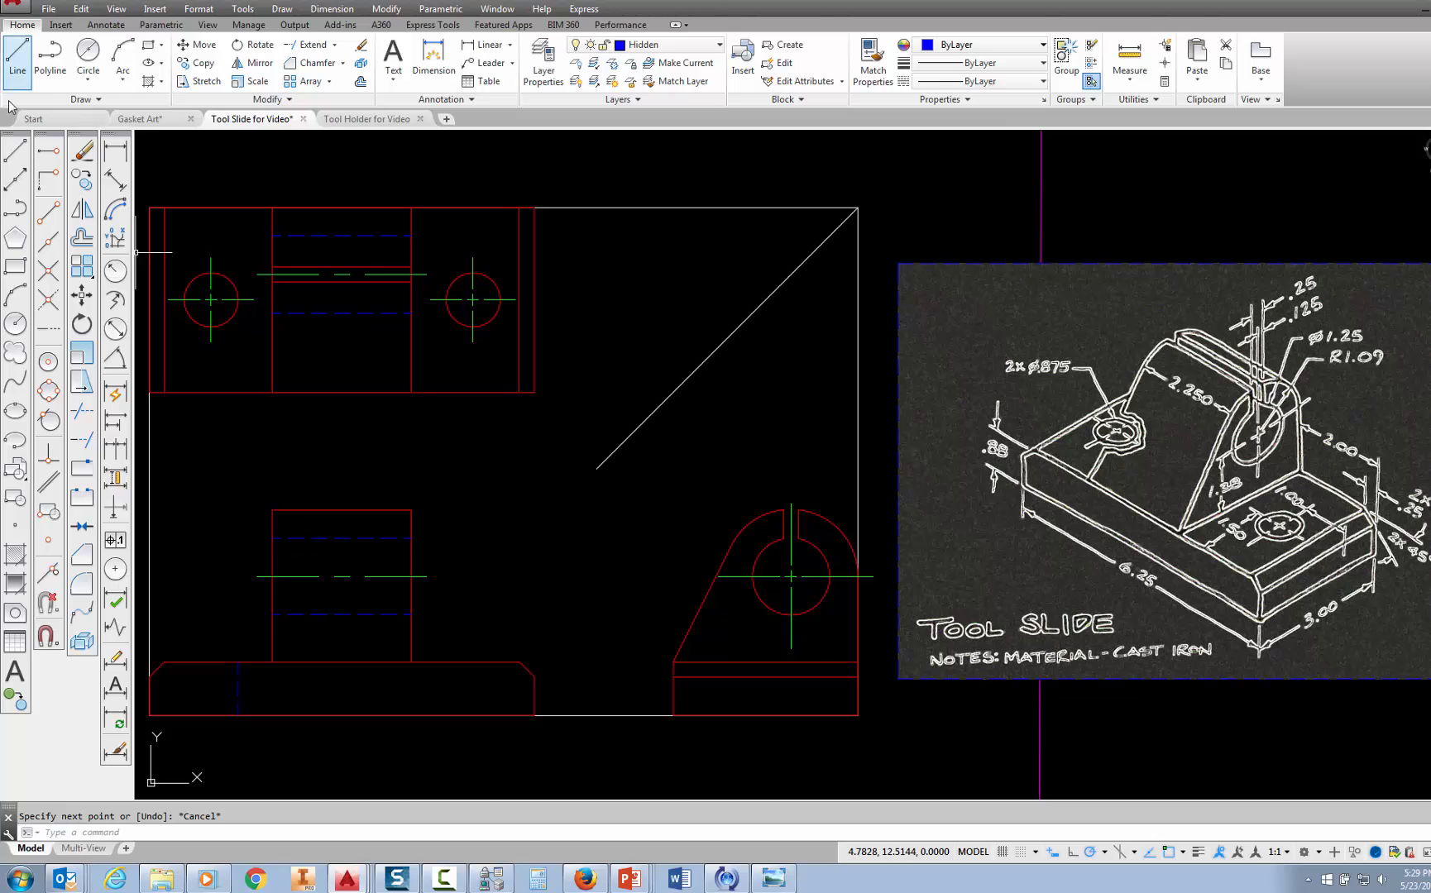
Draw a second vertical hidden line through the front view's base, projected down from the left top-view hole's left quadrant
left_click(15, 56)
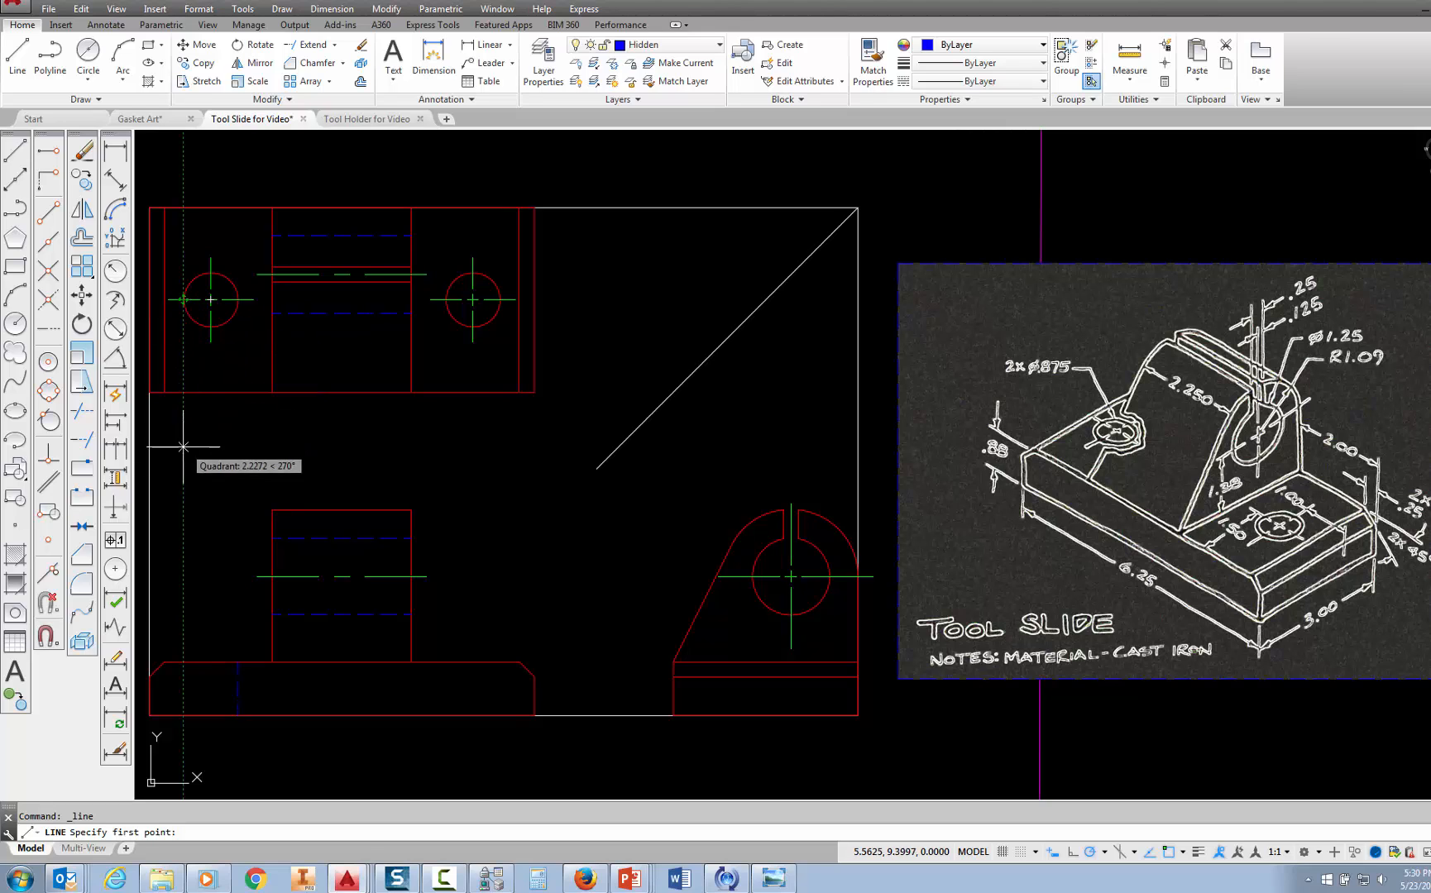
left_click(182, 665)
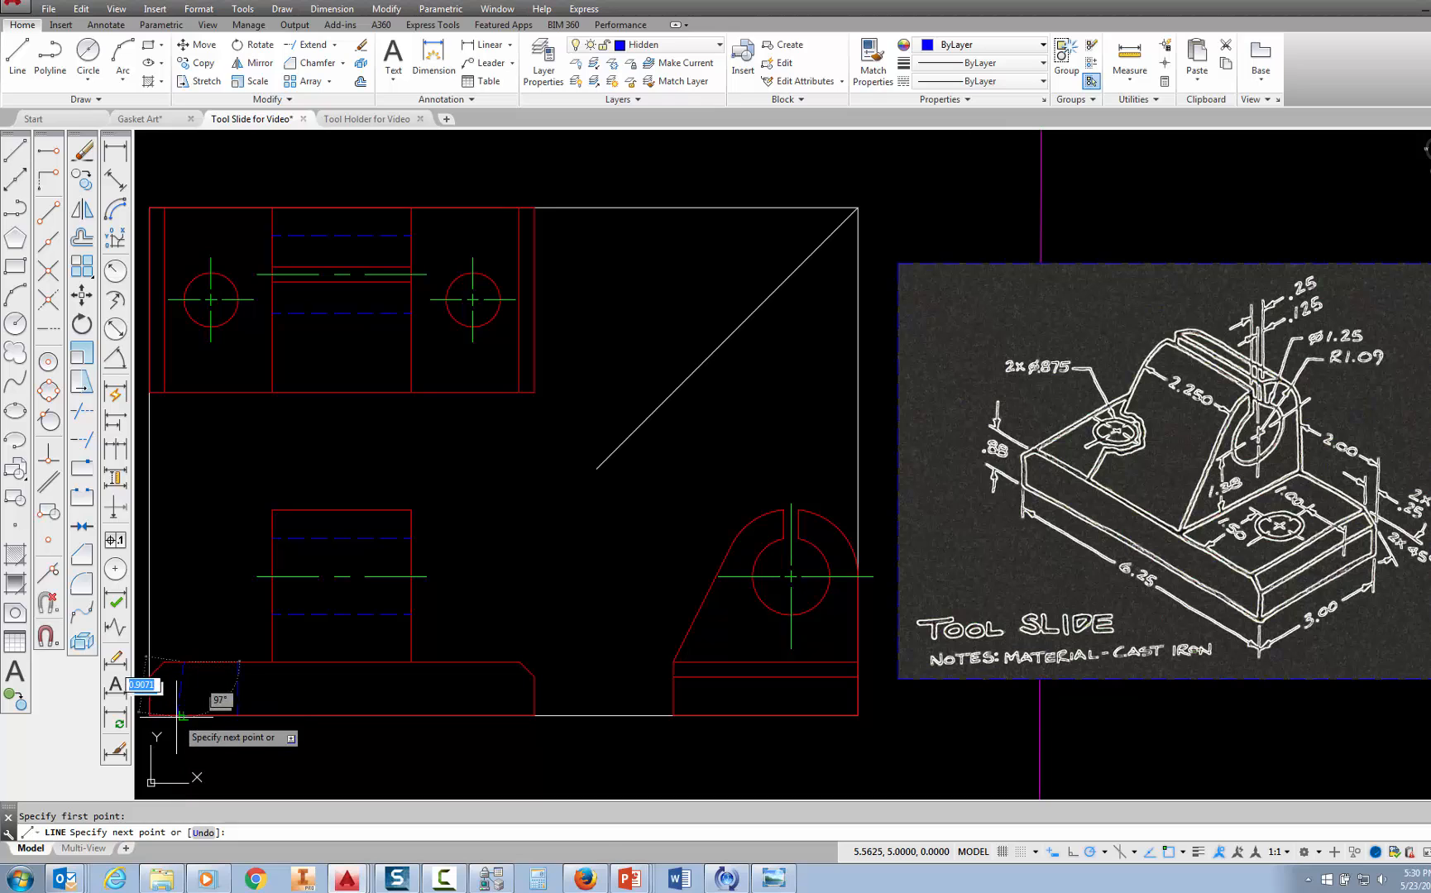
left_click(184, 715)
key("Escape")
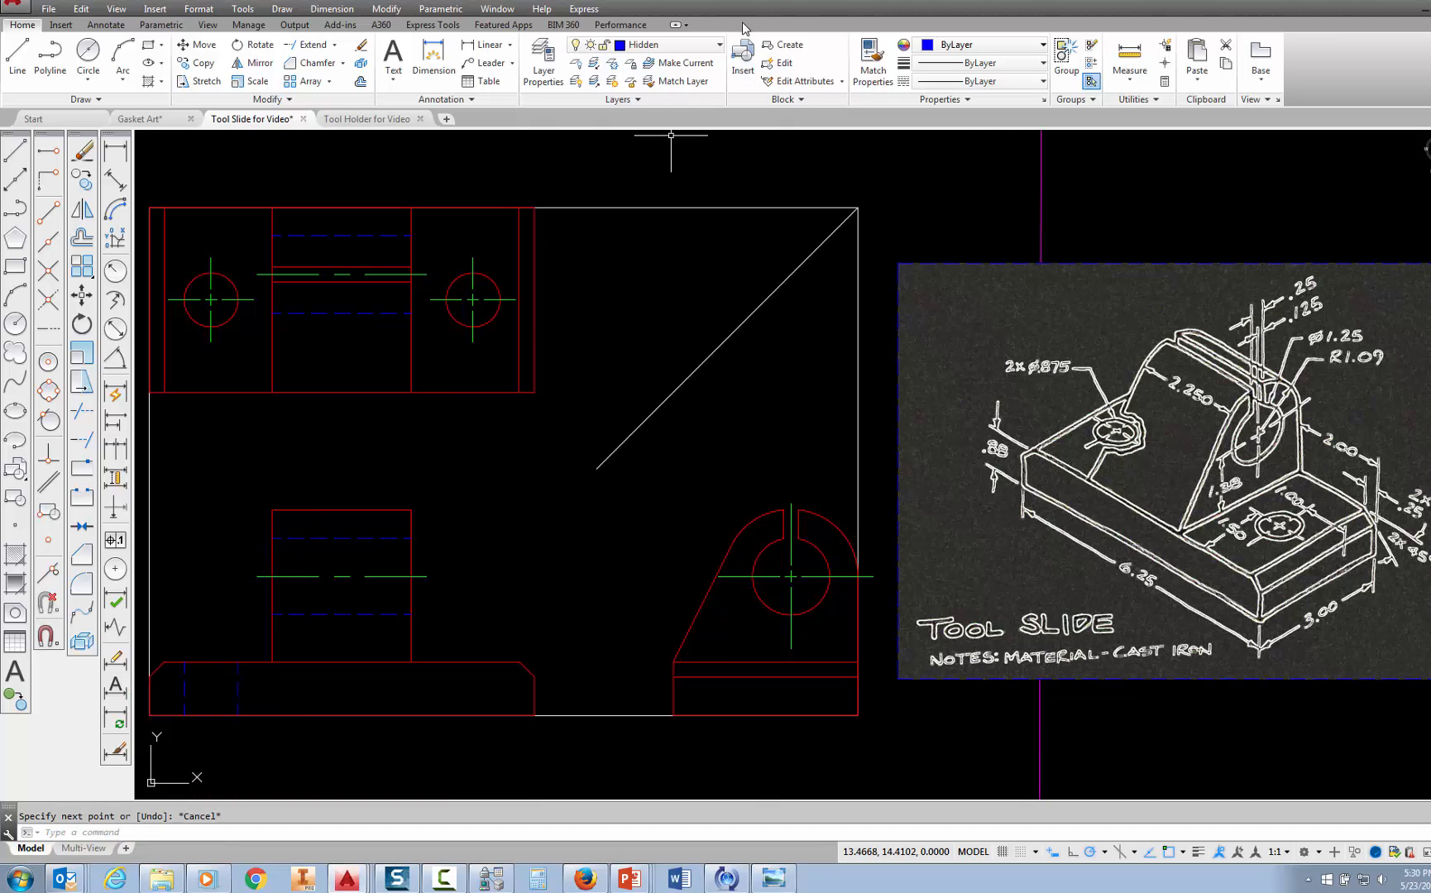
On the Center layer, draw a vertical line through the front view's base, projected down from the left top-view hole's center mark
left_click(719, 45)
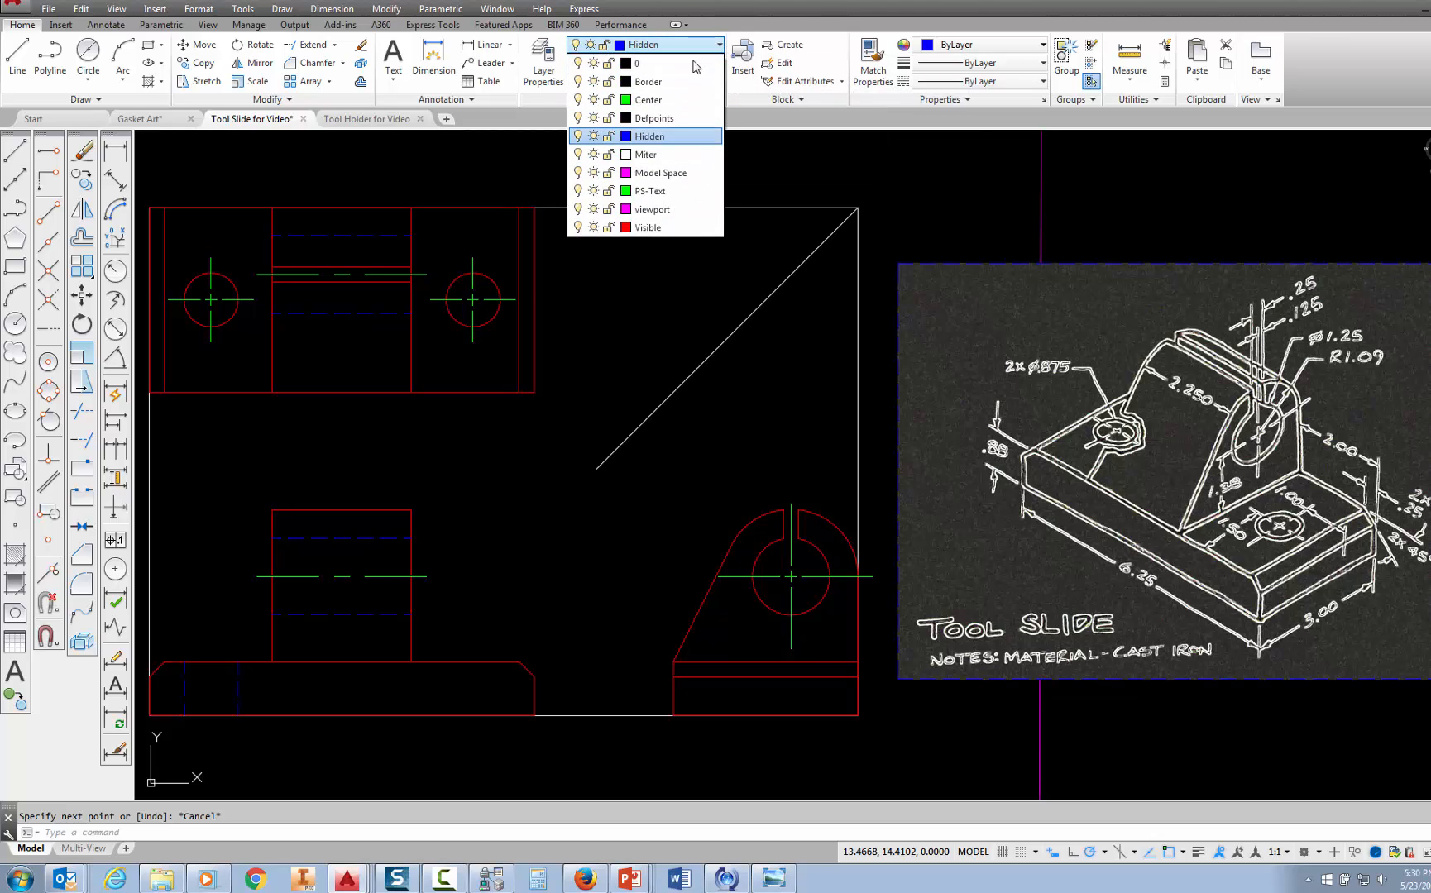
left_click(653, 100)
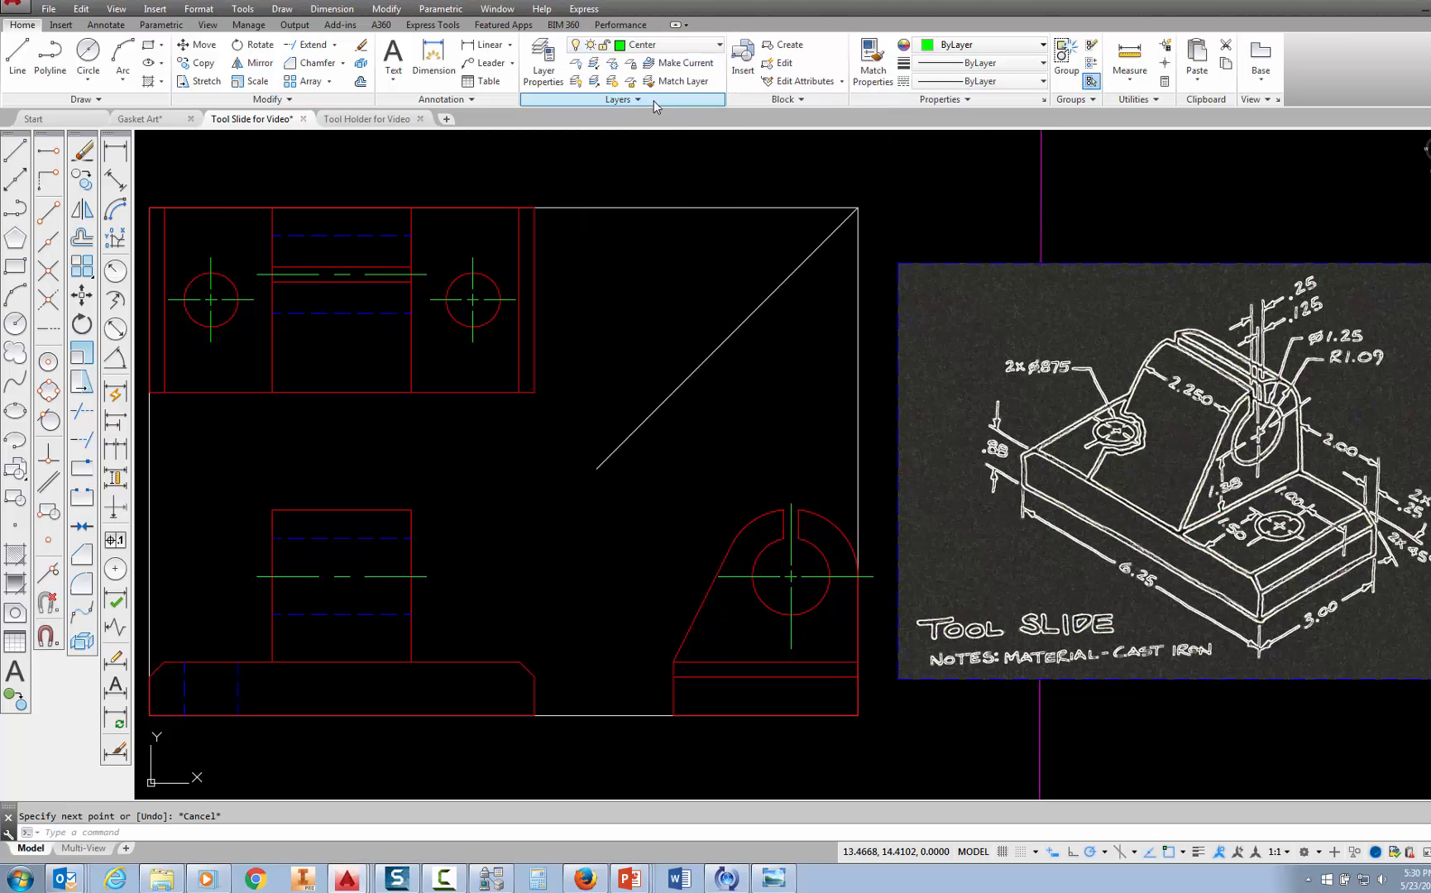
left_click(14, 152)
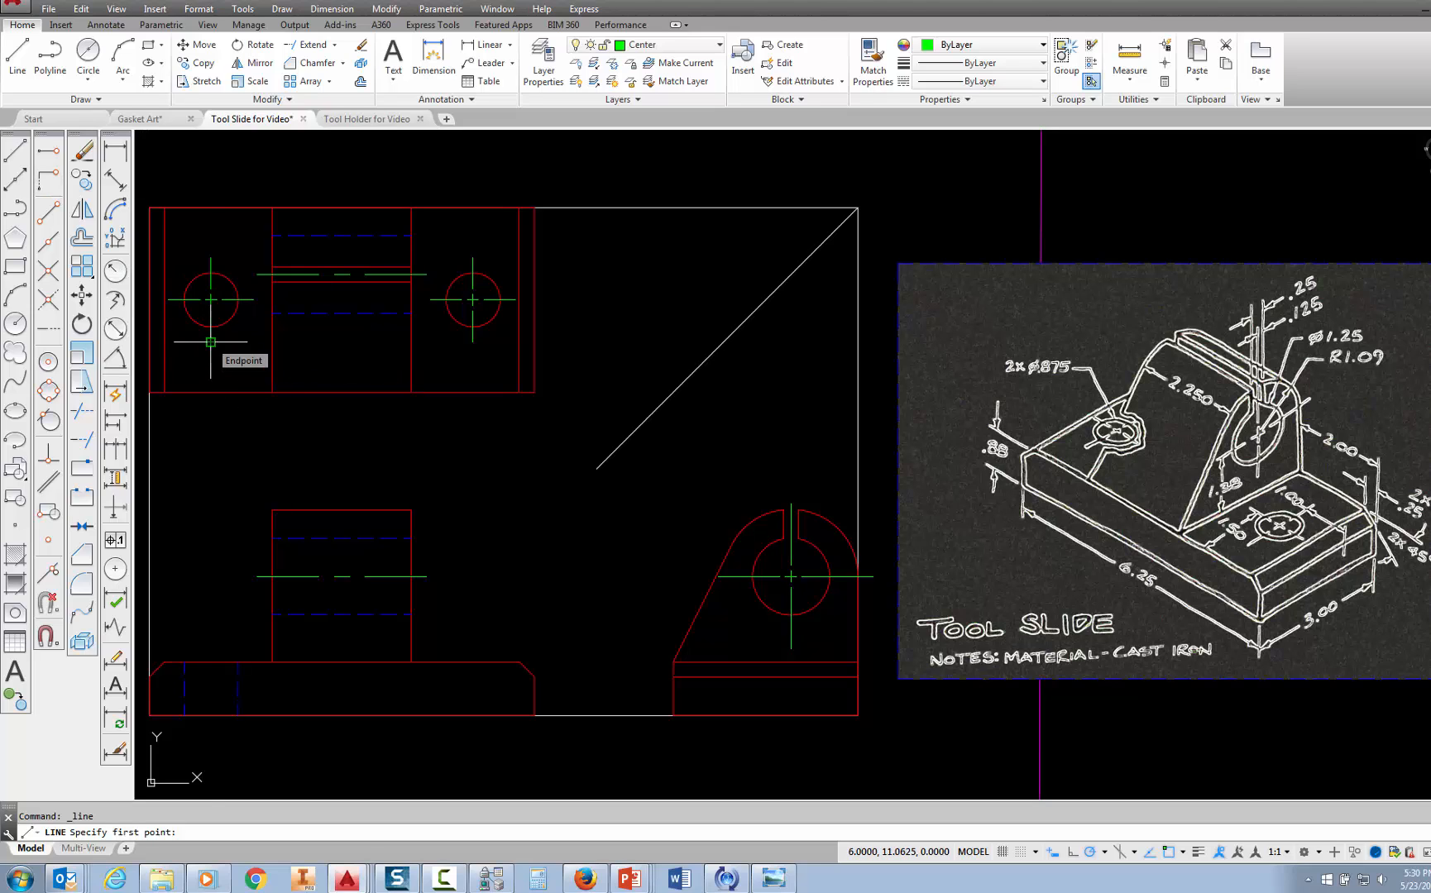
mouse_move(211, 341)
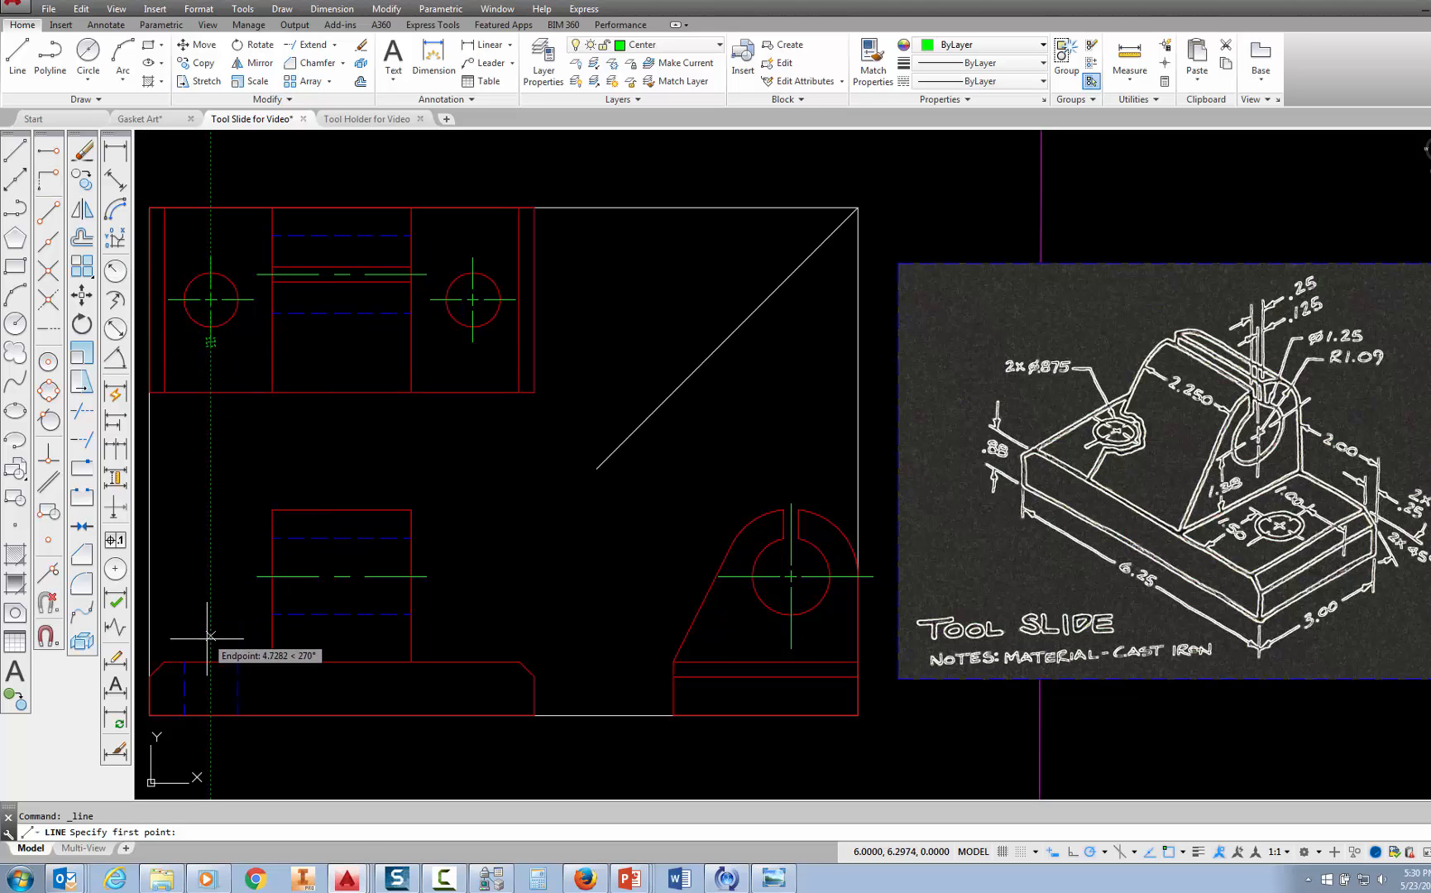
left_click(211, 662)
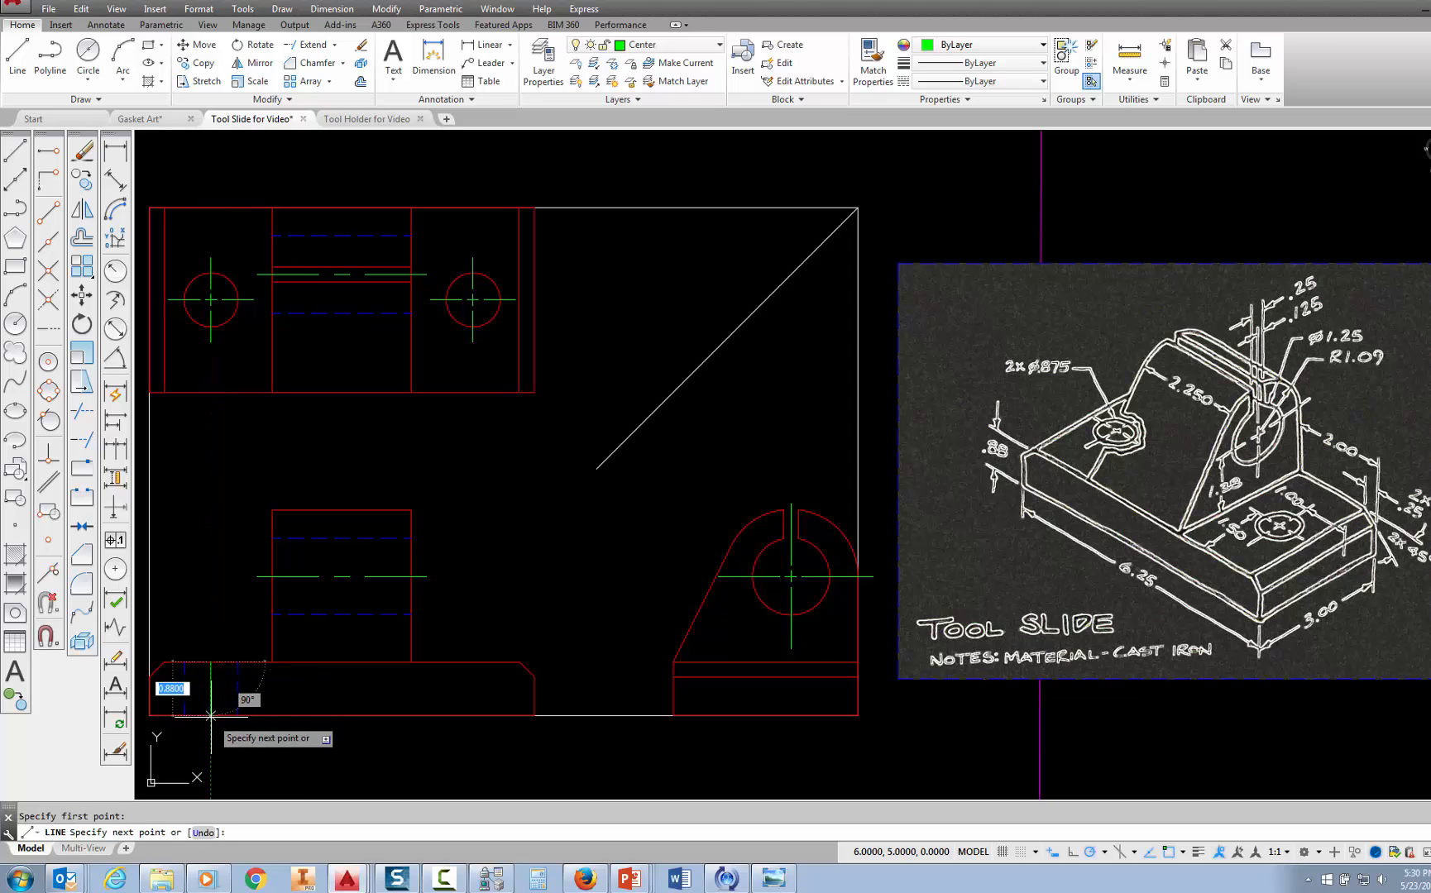
key("Escape")
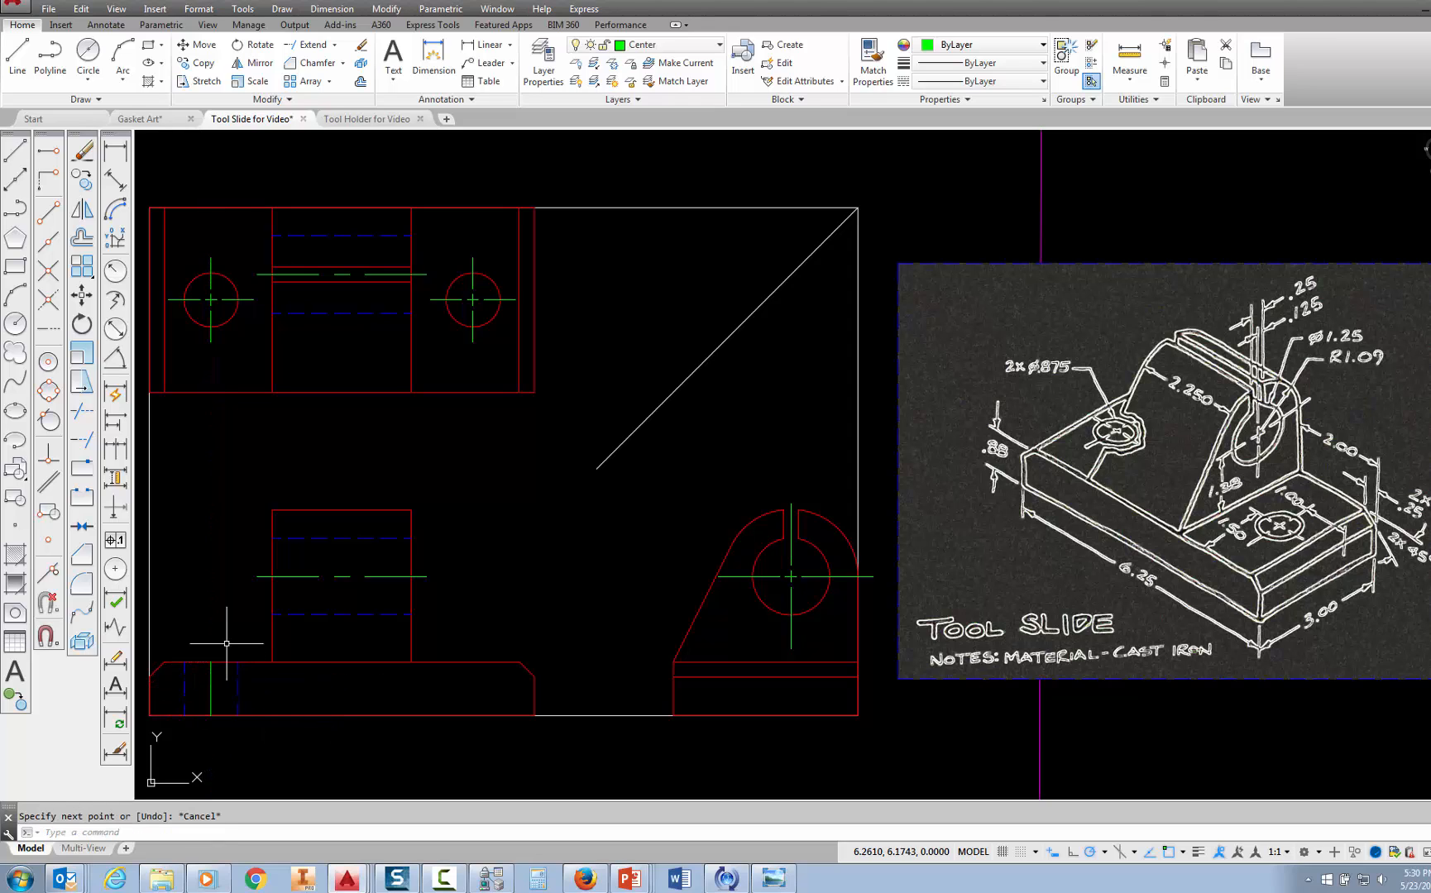
Lengthen the vertical center line of the front view's left hole by .25 beyond both the upper and lower edges of the base
left_click(211, 691)
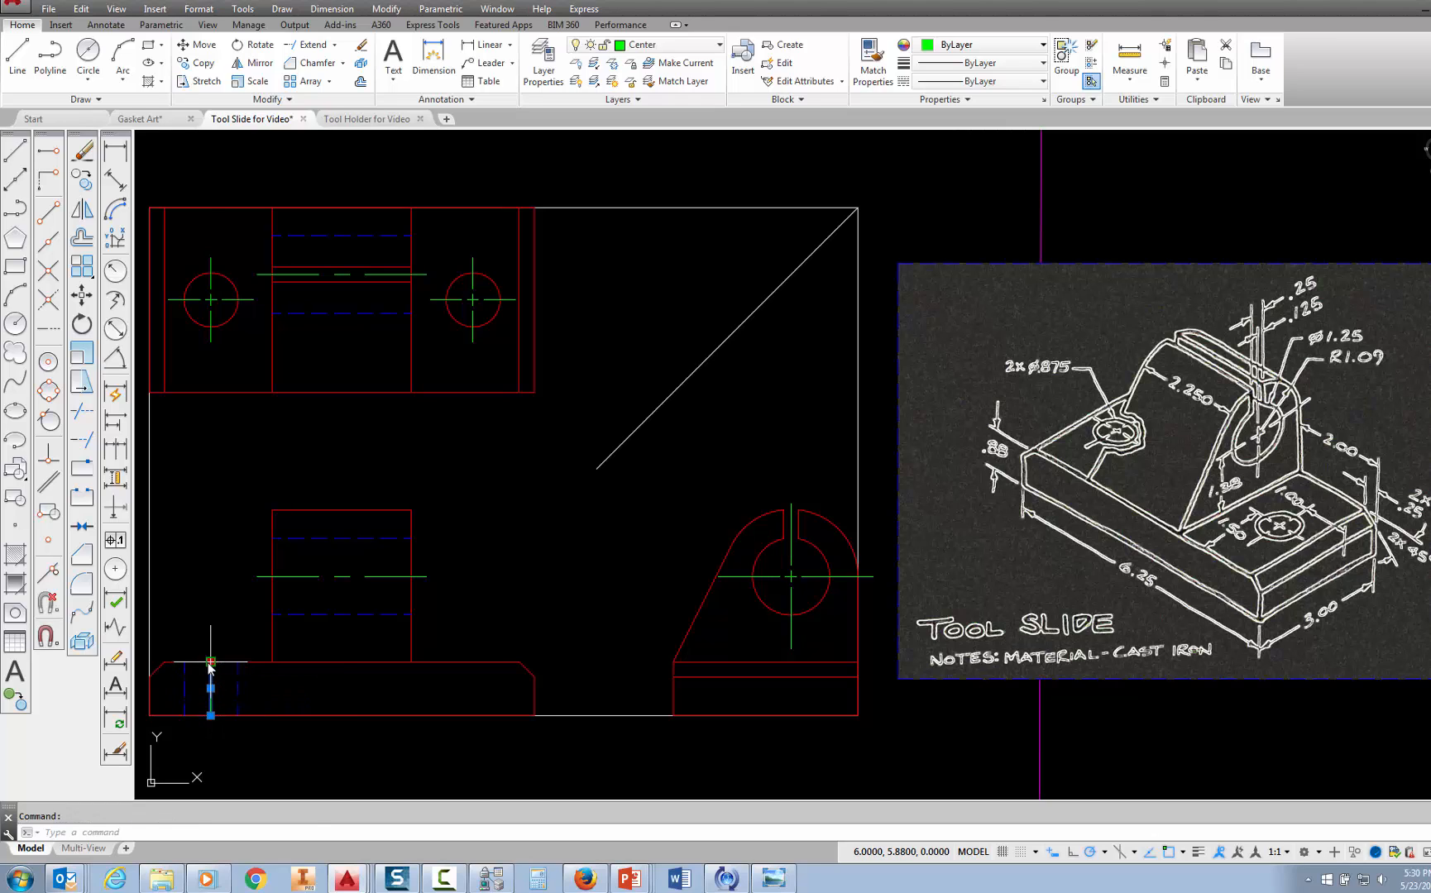
left_click(211, 662)
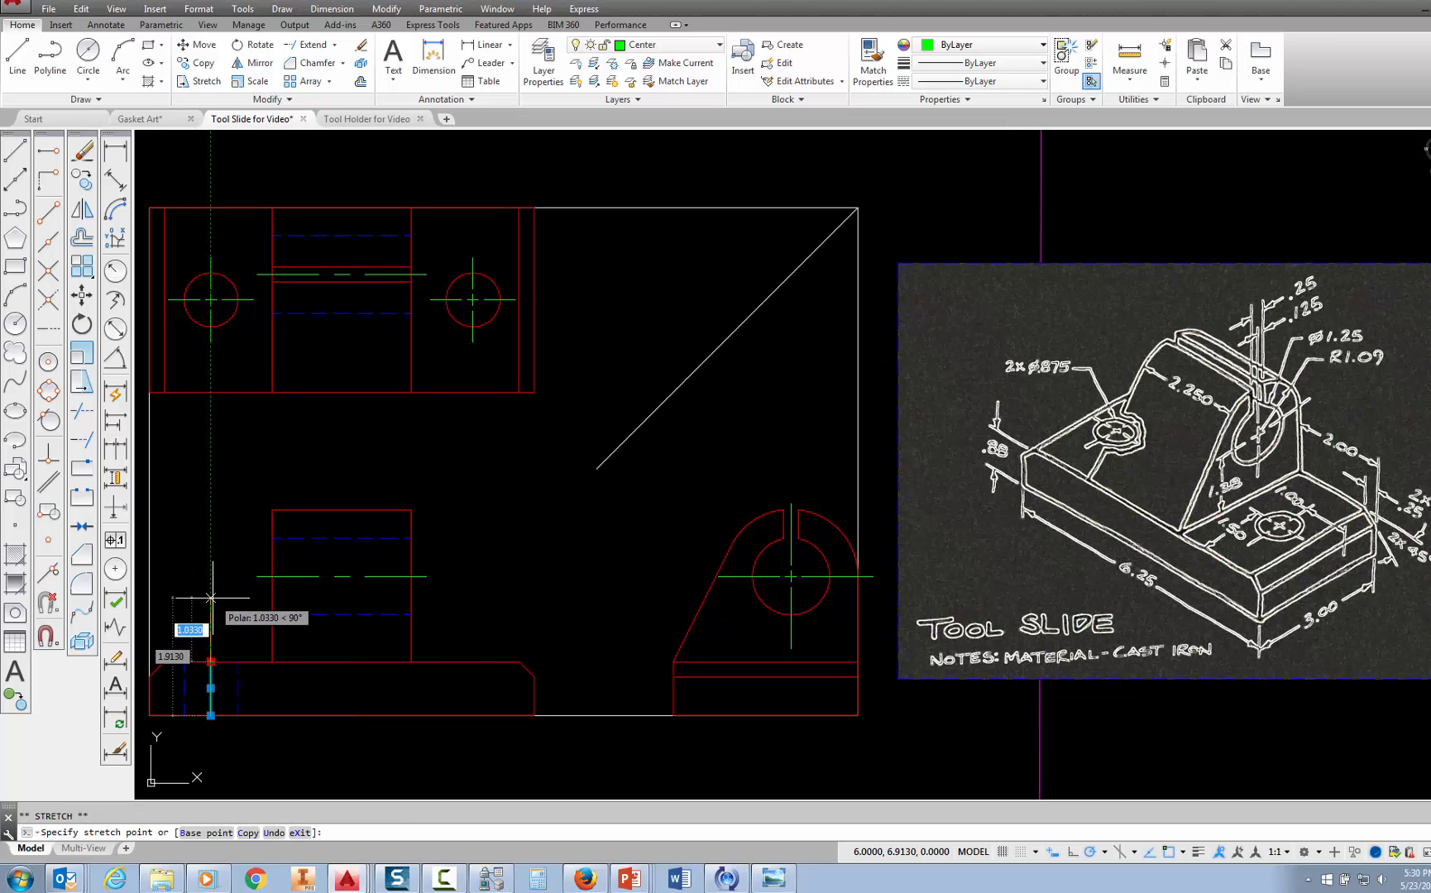
type(".25")
key("Return")
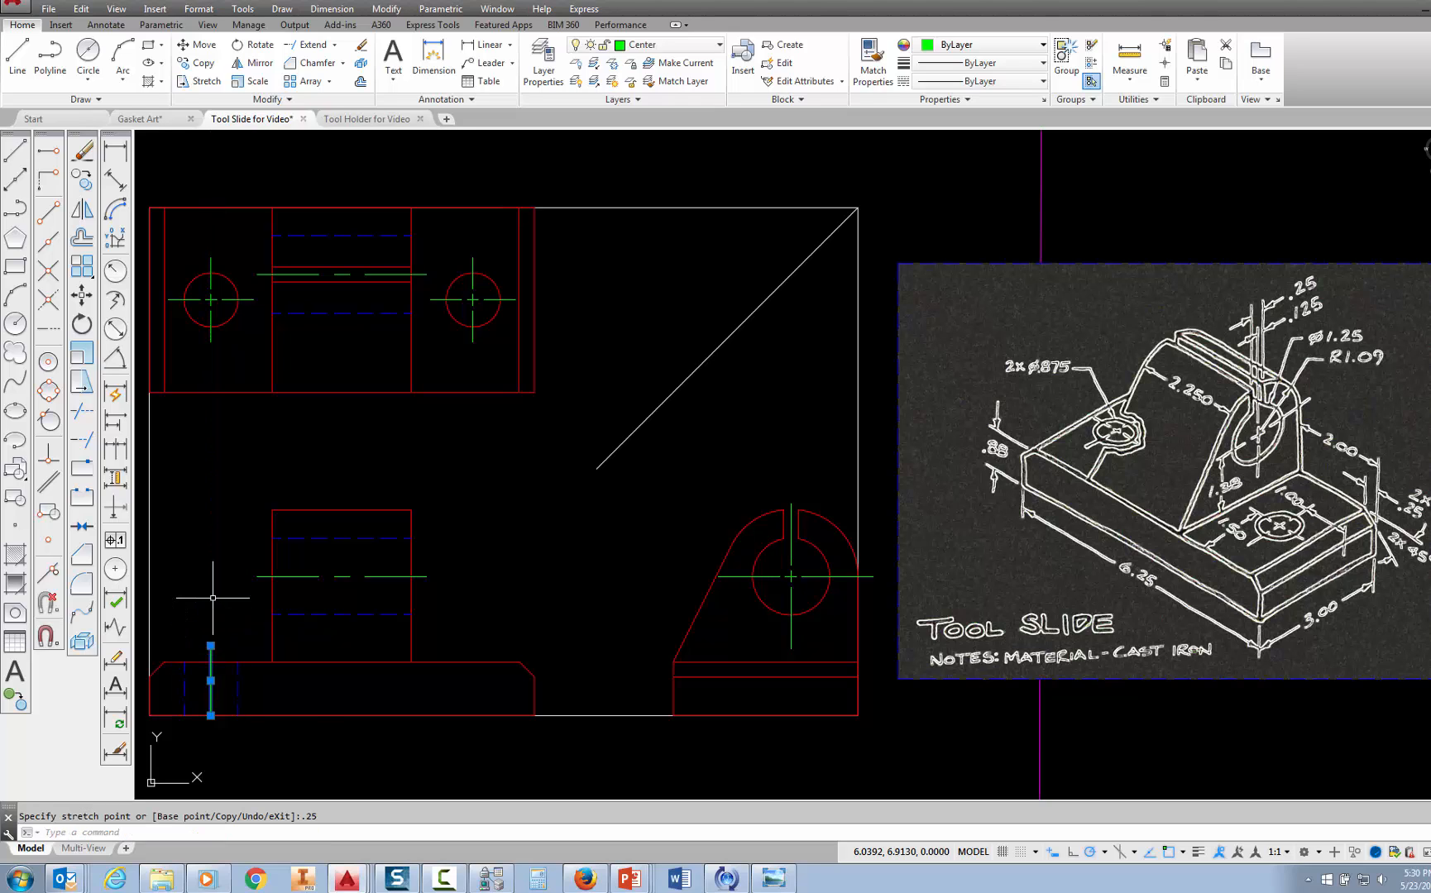
left_click(211, 715)
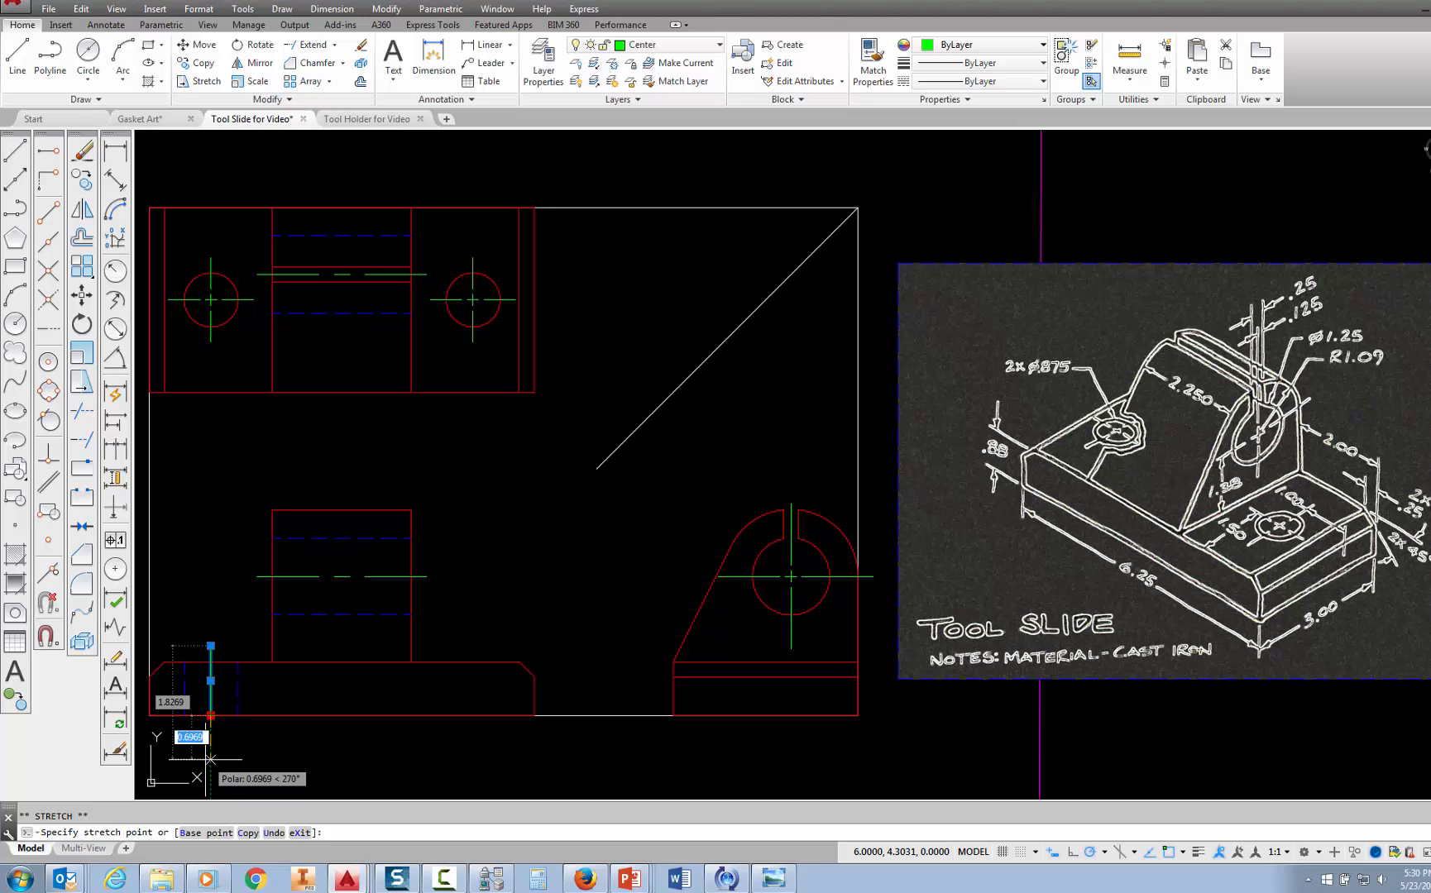
type(".25")
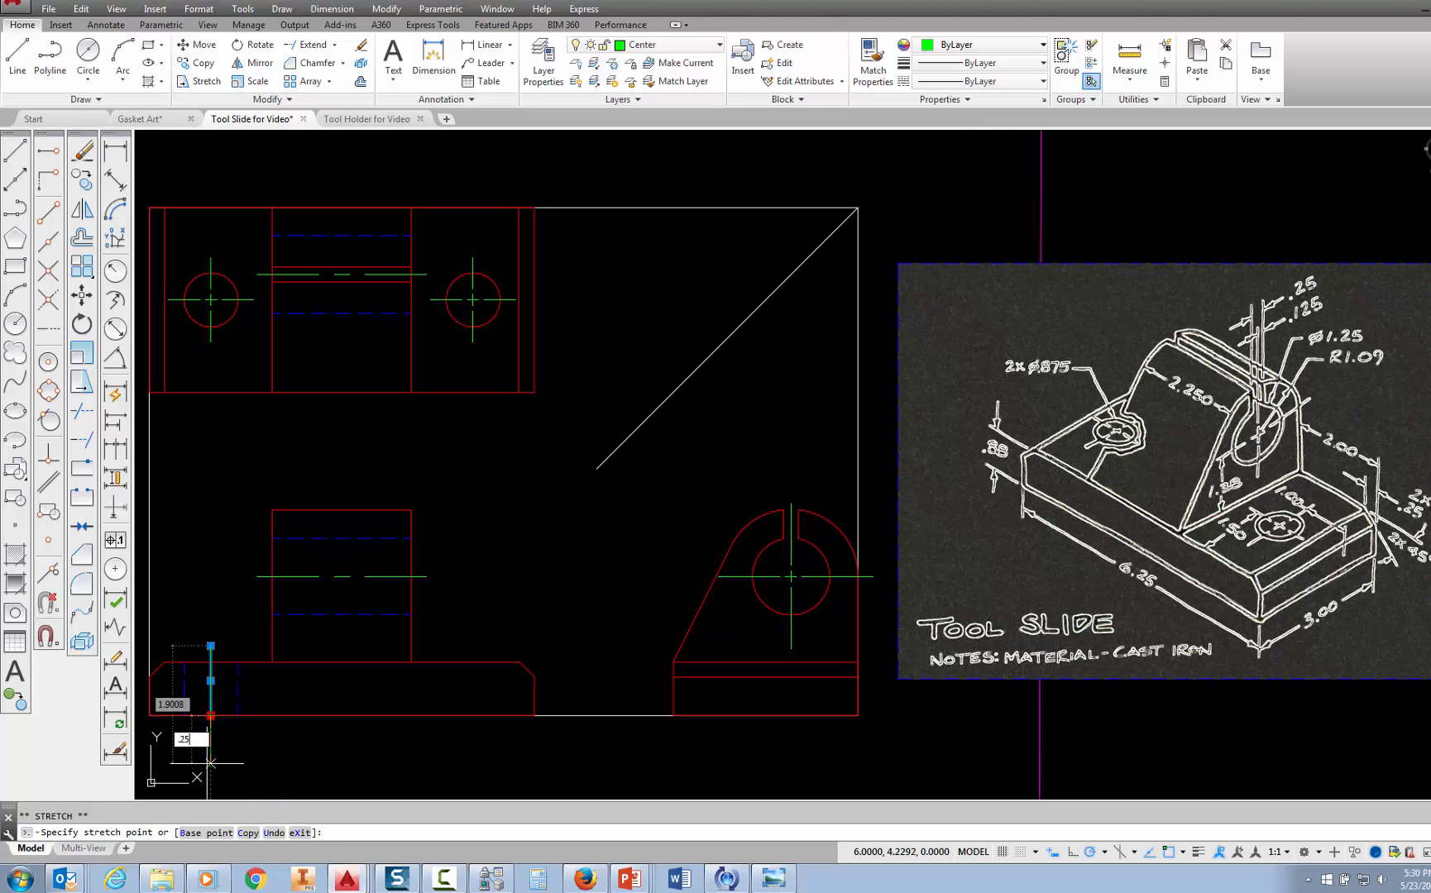
key("Return")
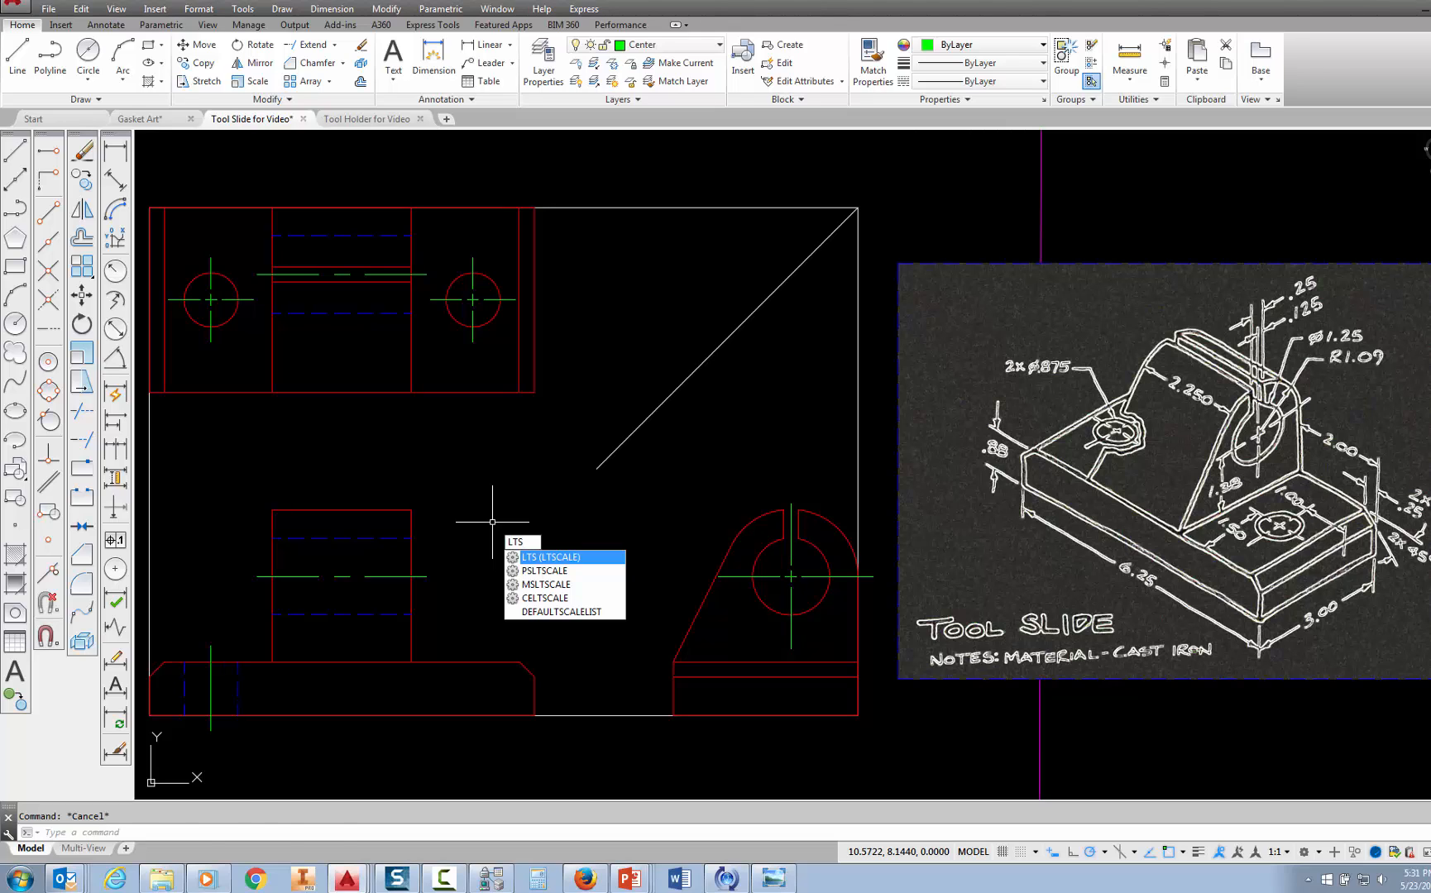
Reduce the global linetype scale, trying .75 and a smaller factor, until the short front-view center line shows its dashes
key("Return")
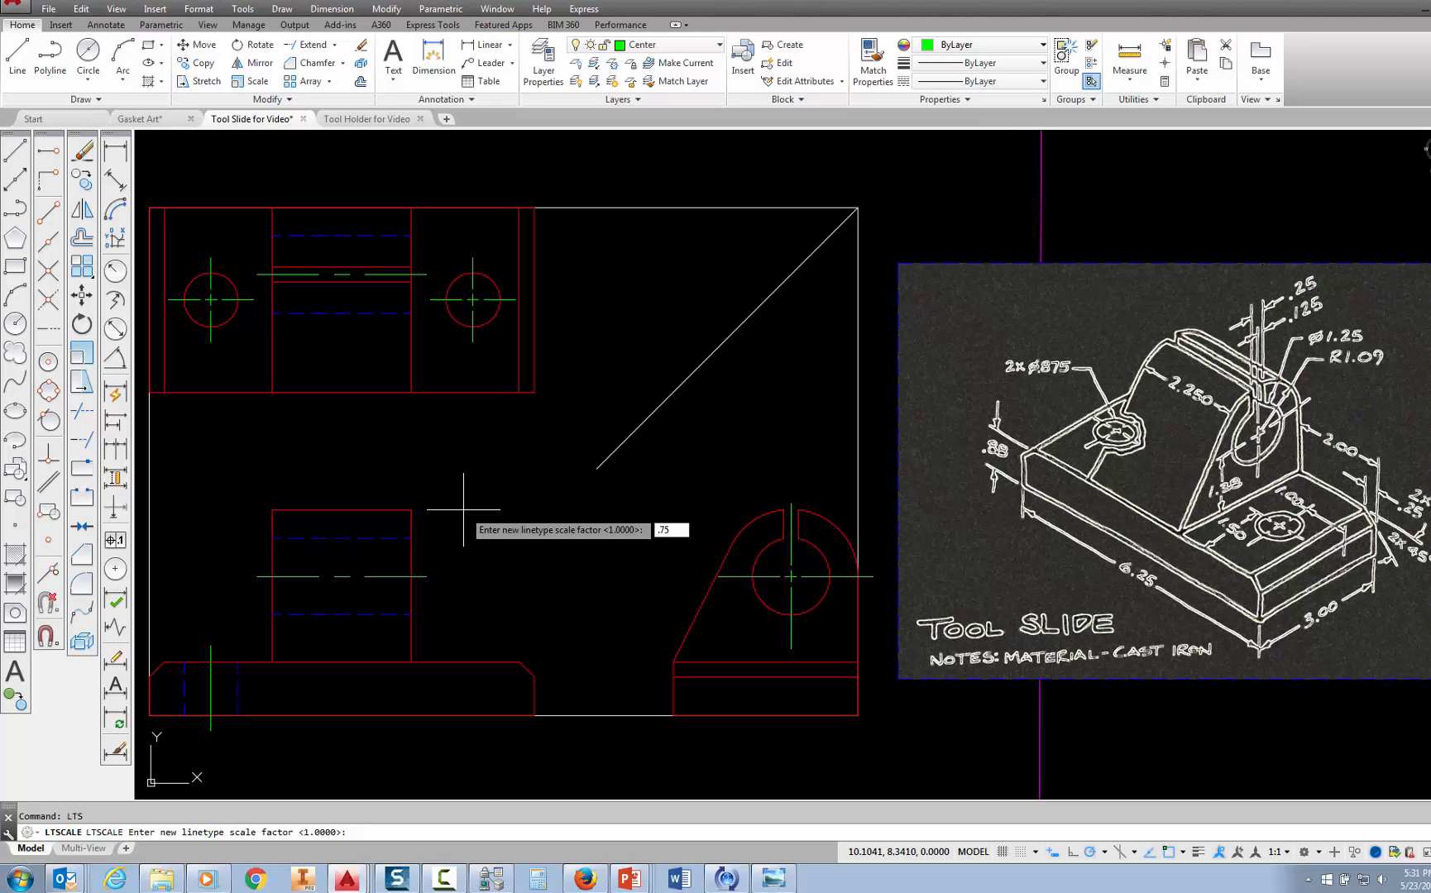
key("Return")
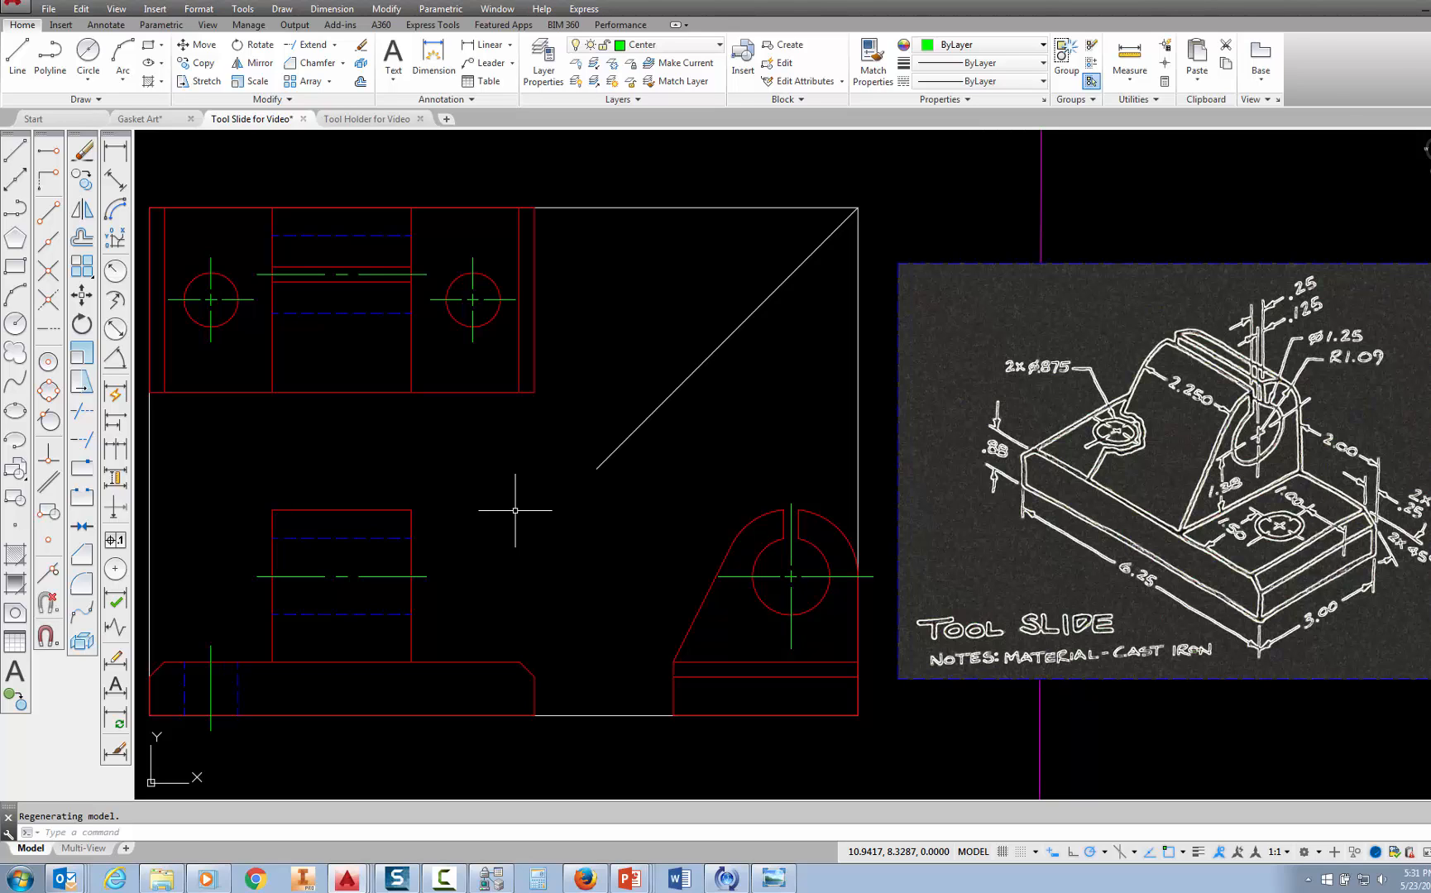
type("lts")
key("Return")
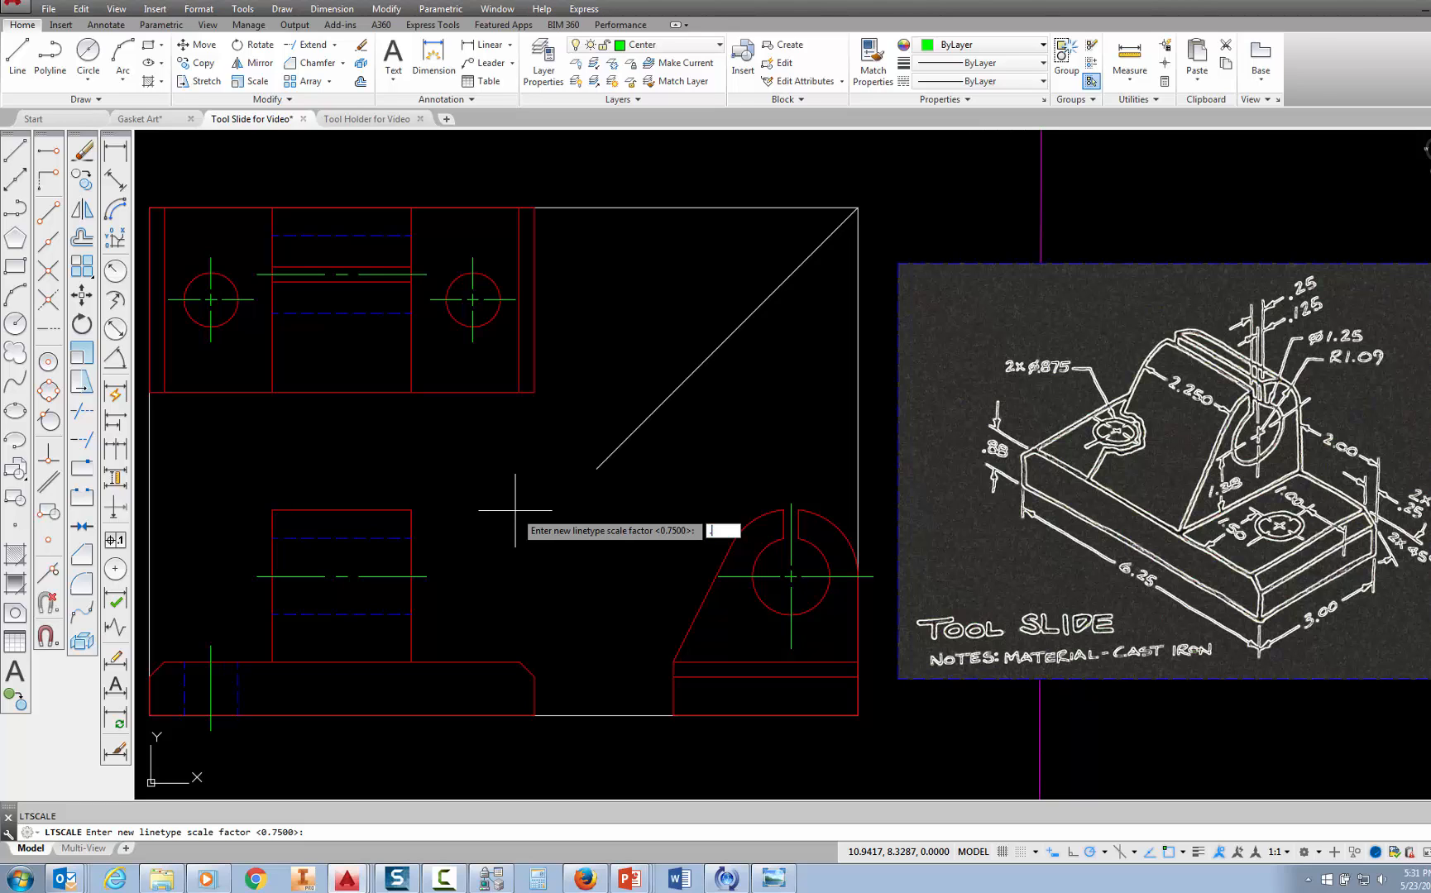
key("Return")
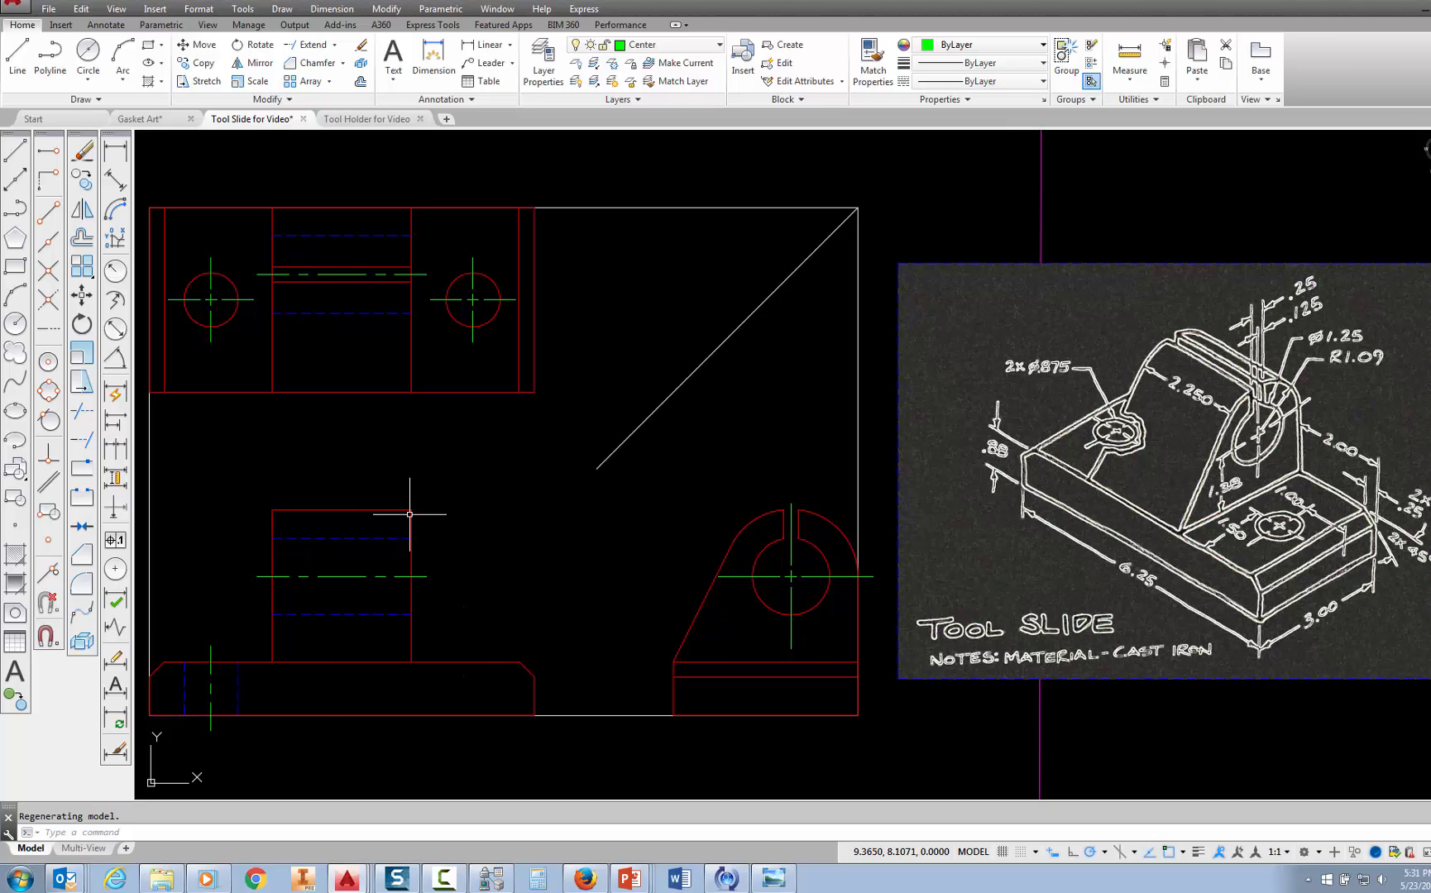
Mirror the front view's two hidden lines and center line of the left hole about the base's vertical midline, keeping the originals
left_click(260, 64)
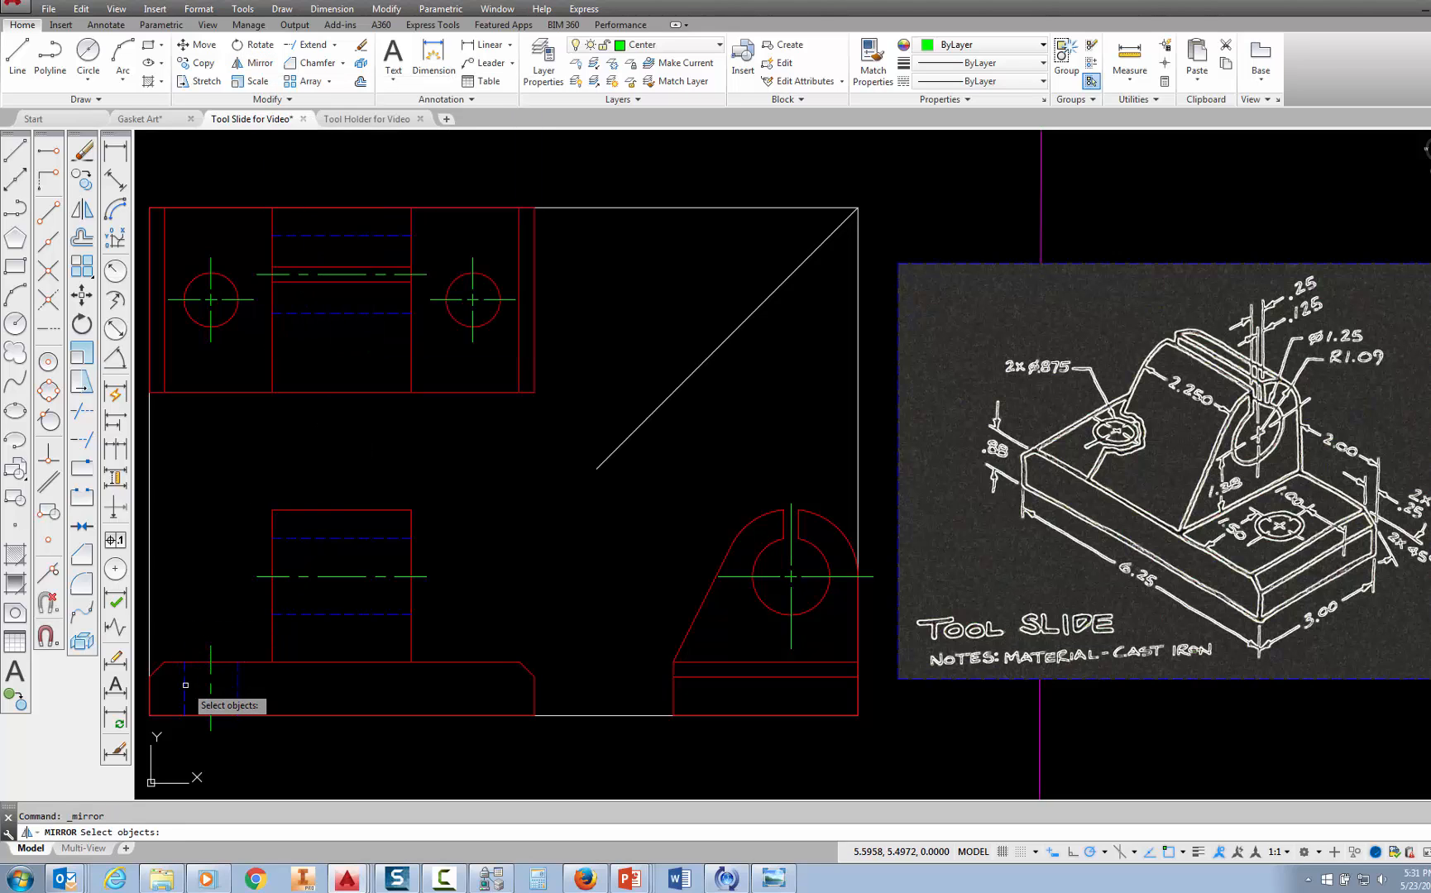
left_click(172, 610)
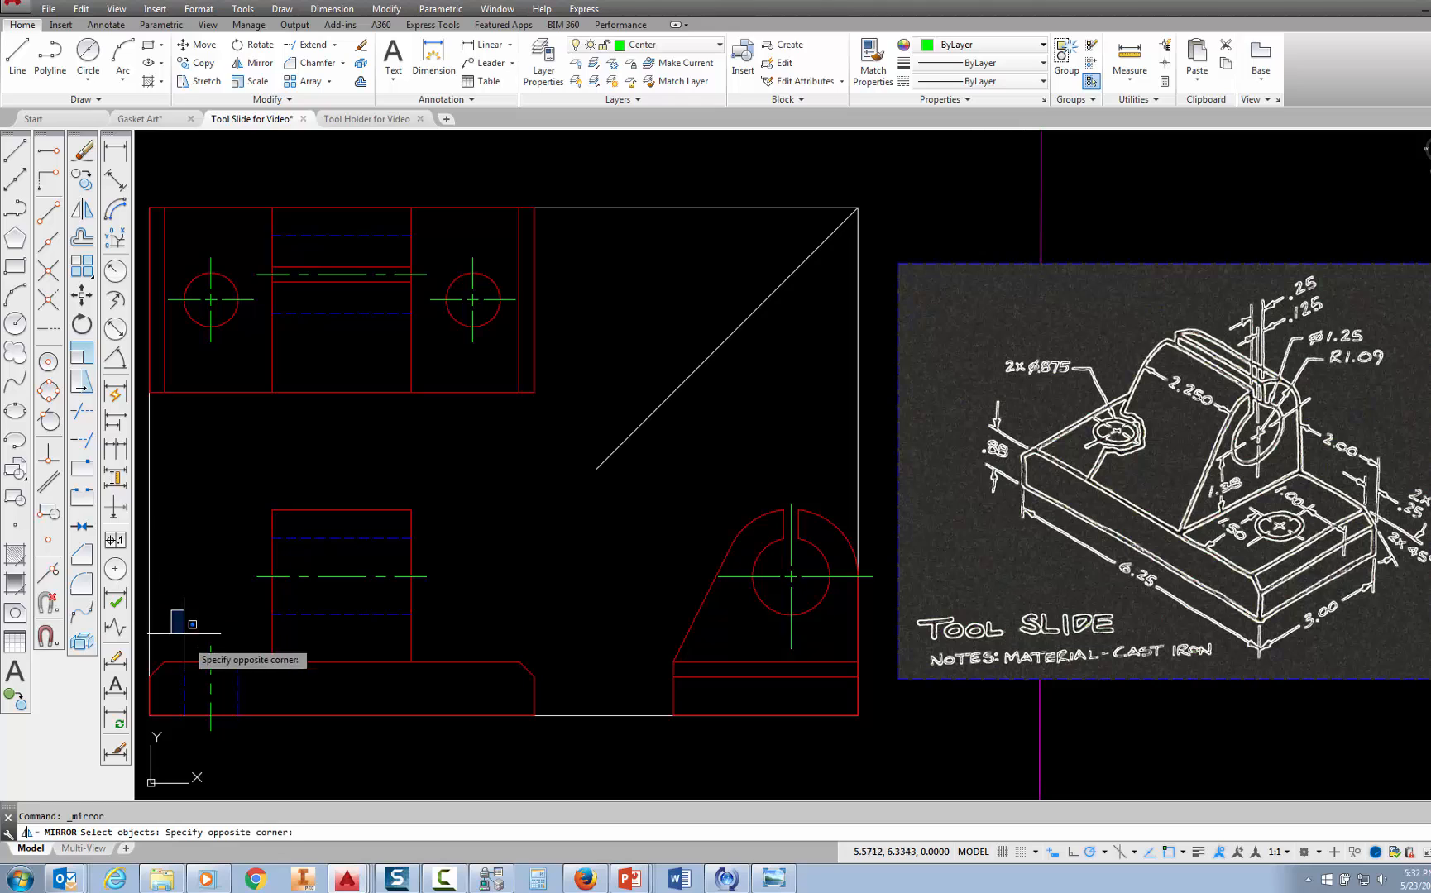
left_click(251, 743)
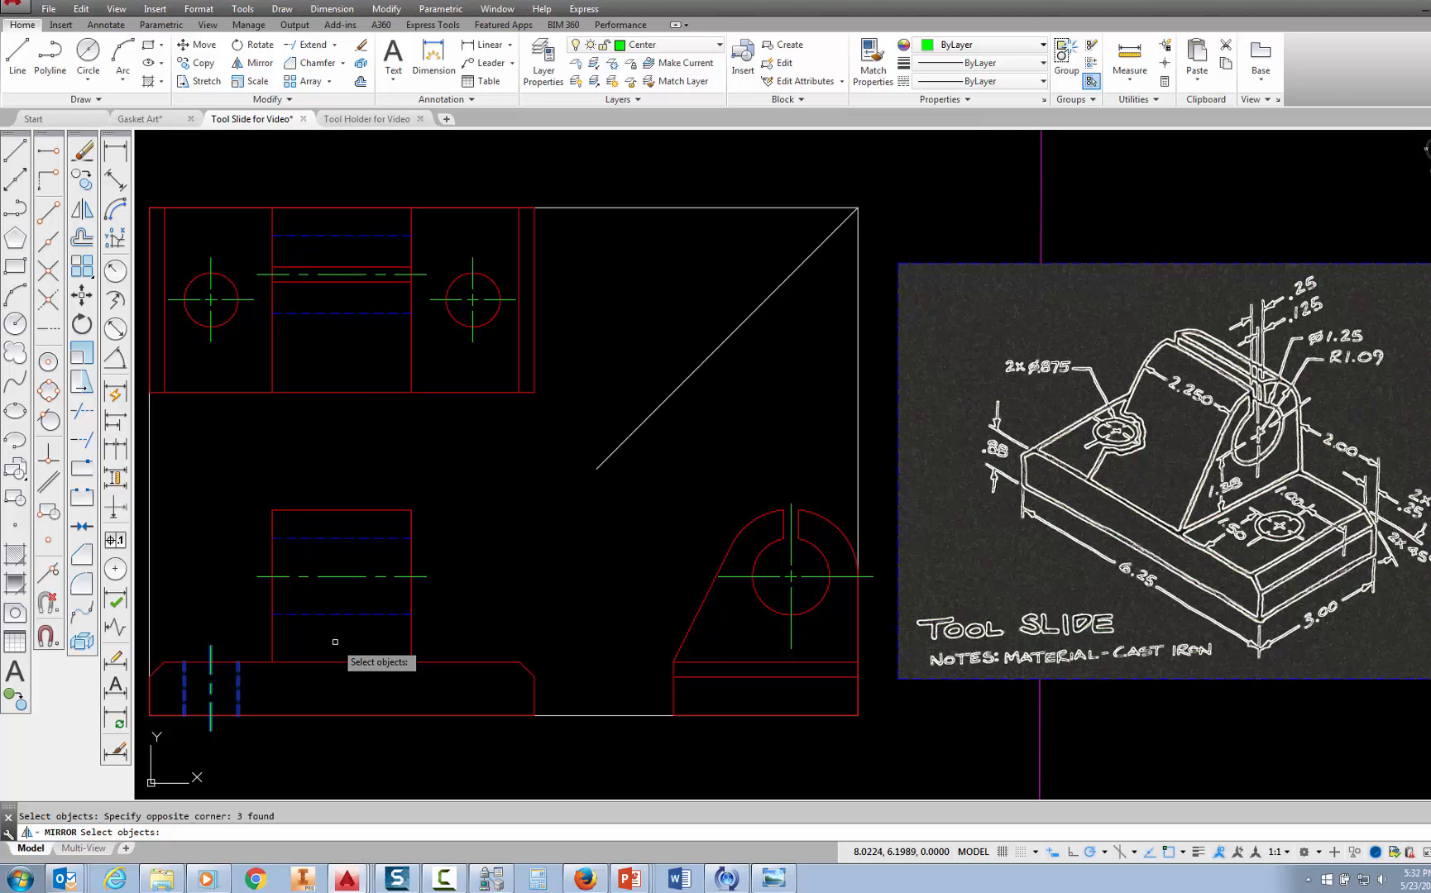
key("Return")
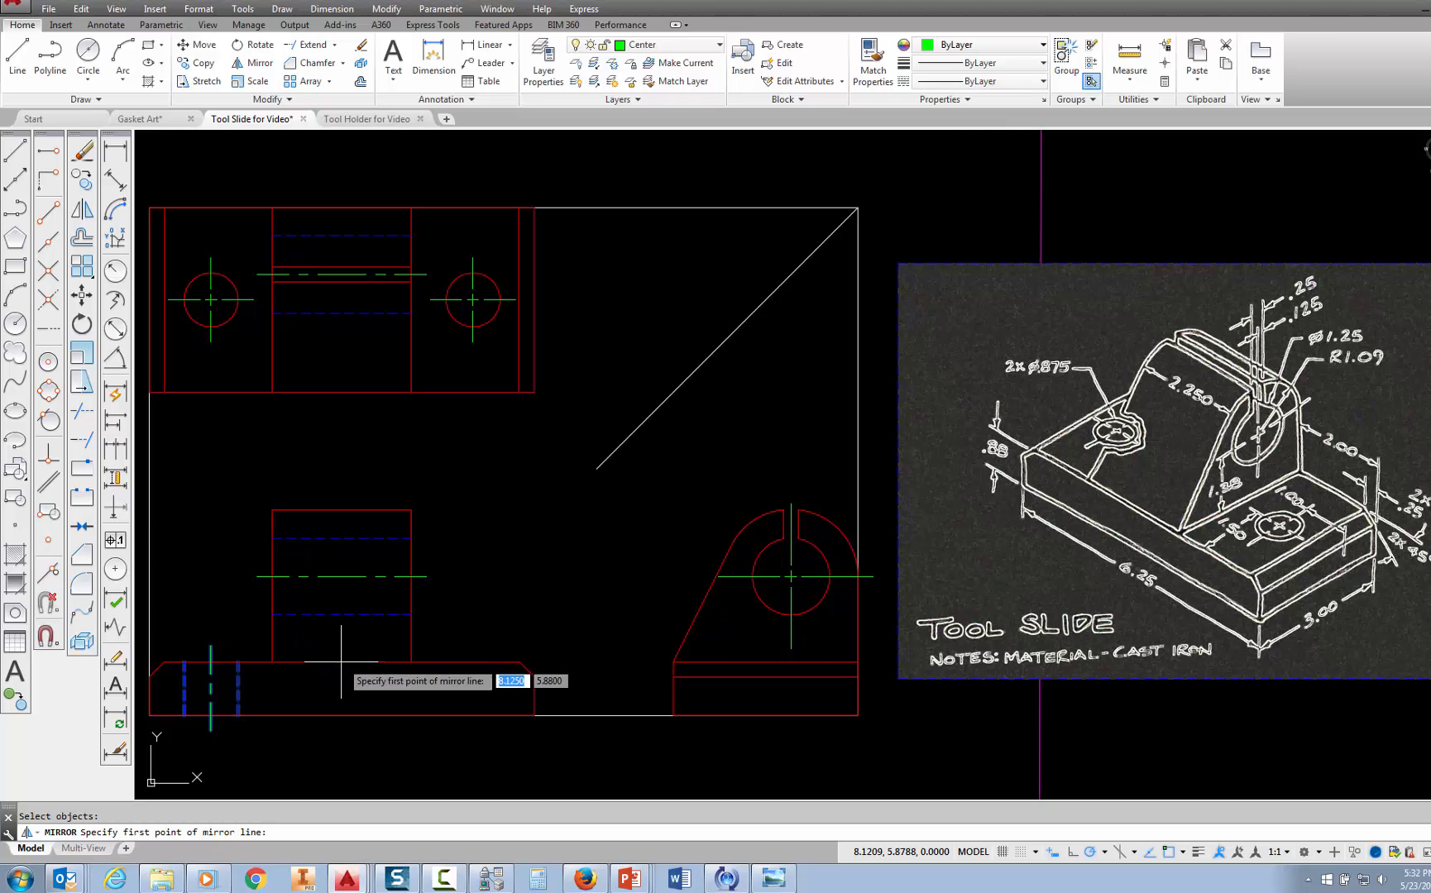
left_click(342, 662)
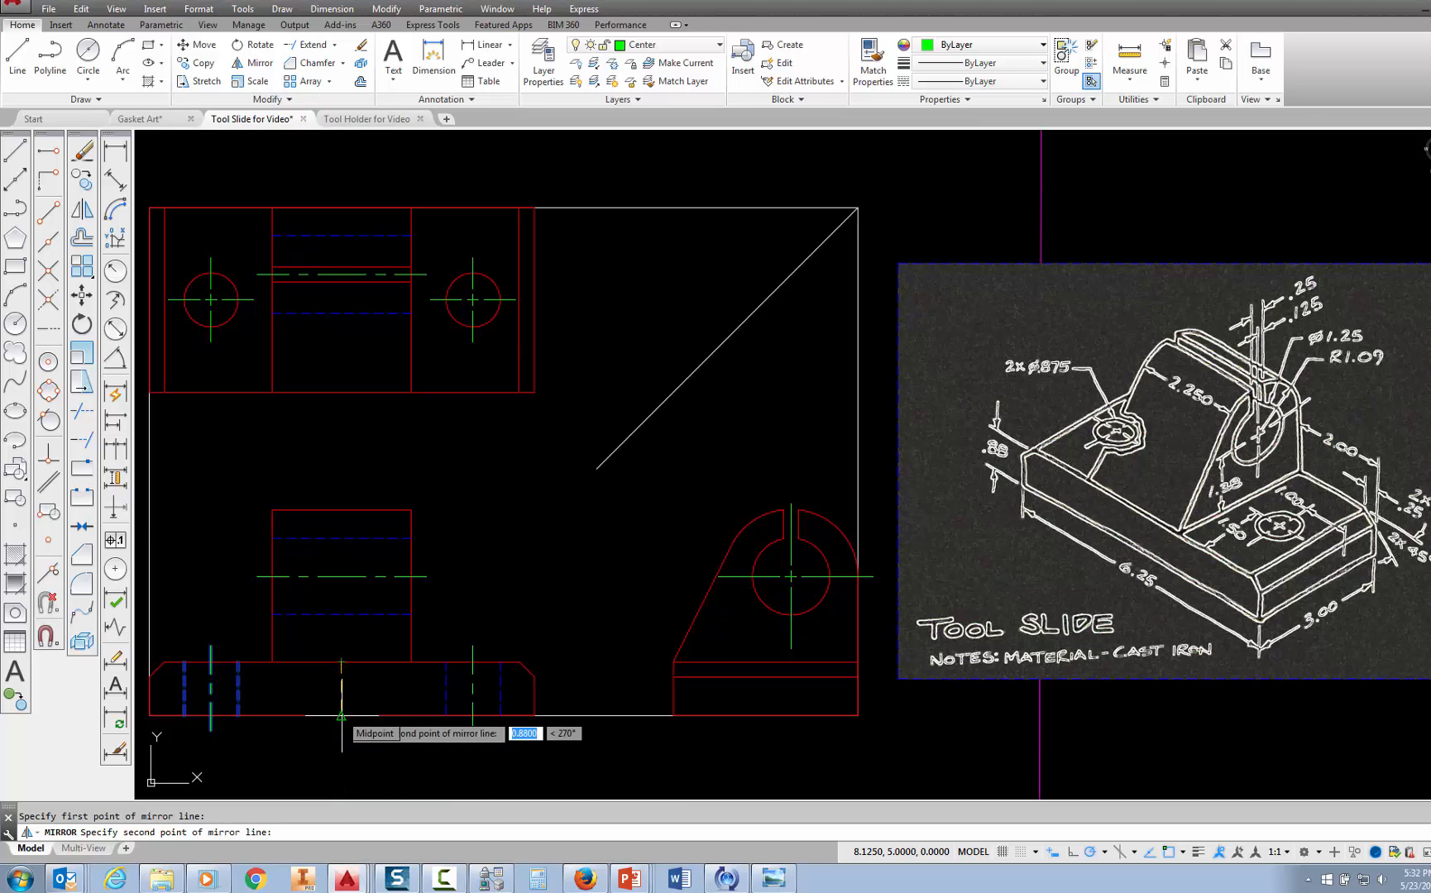
left_click(341, 715)
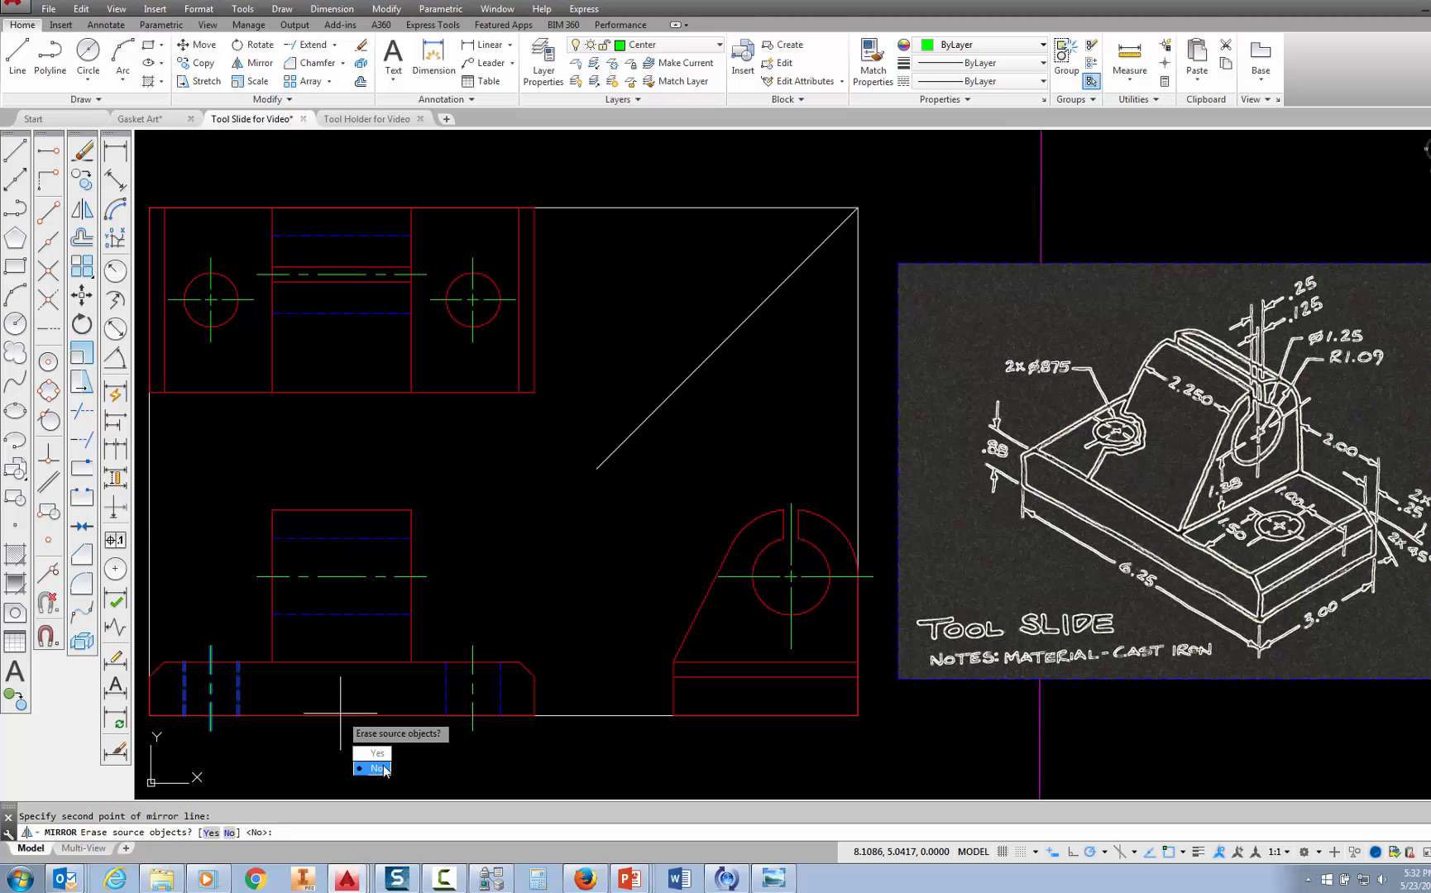
key("Escape")
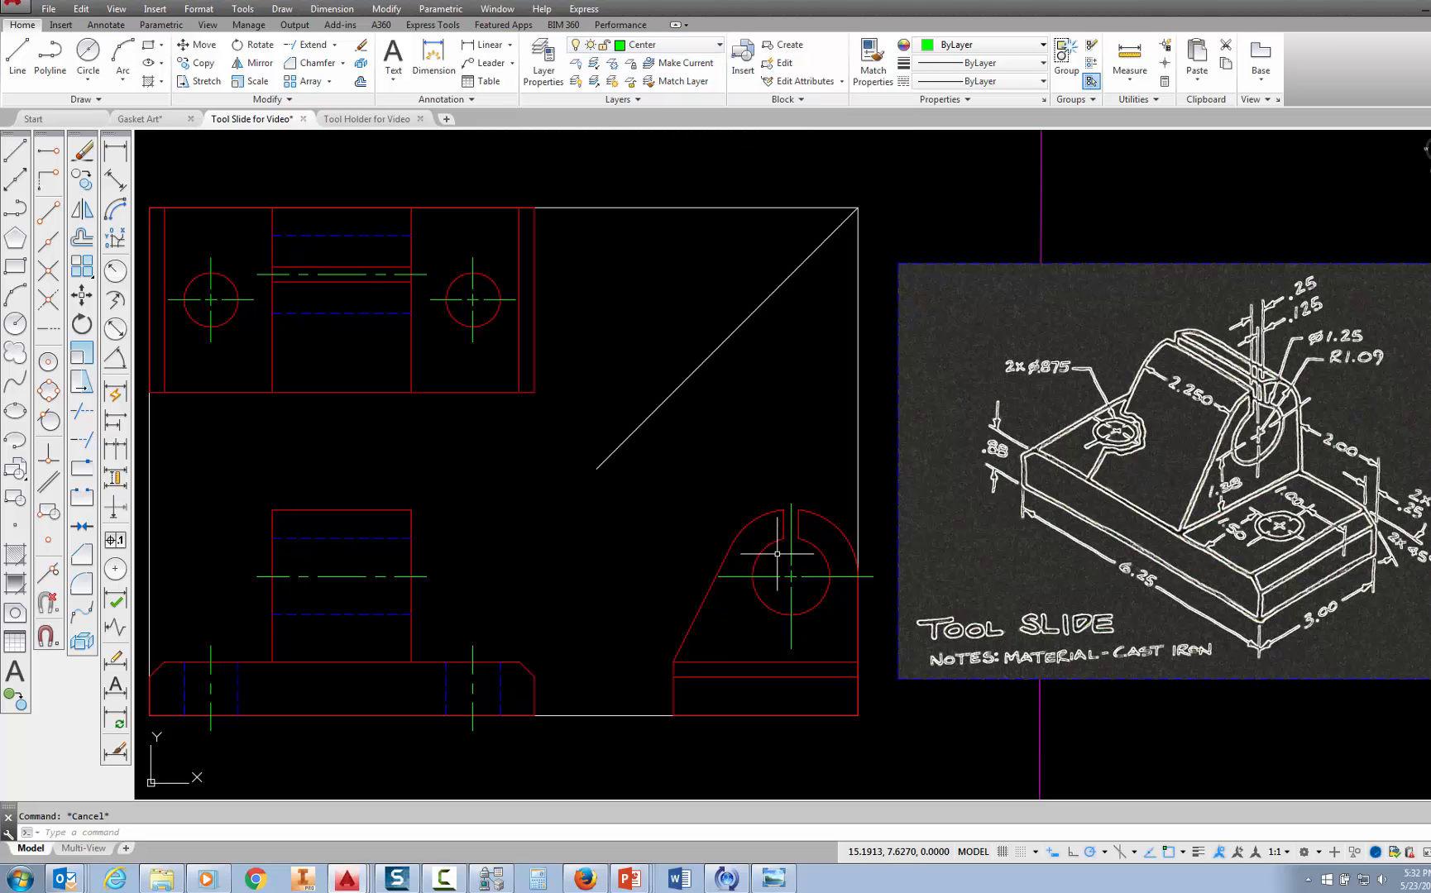
left_click(16, 156)
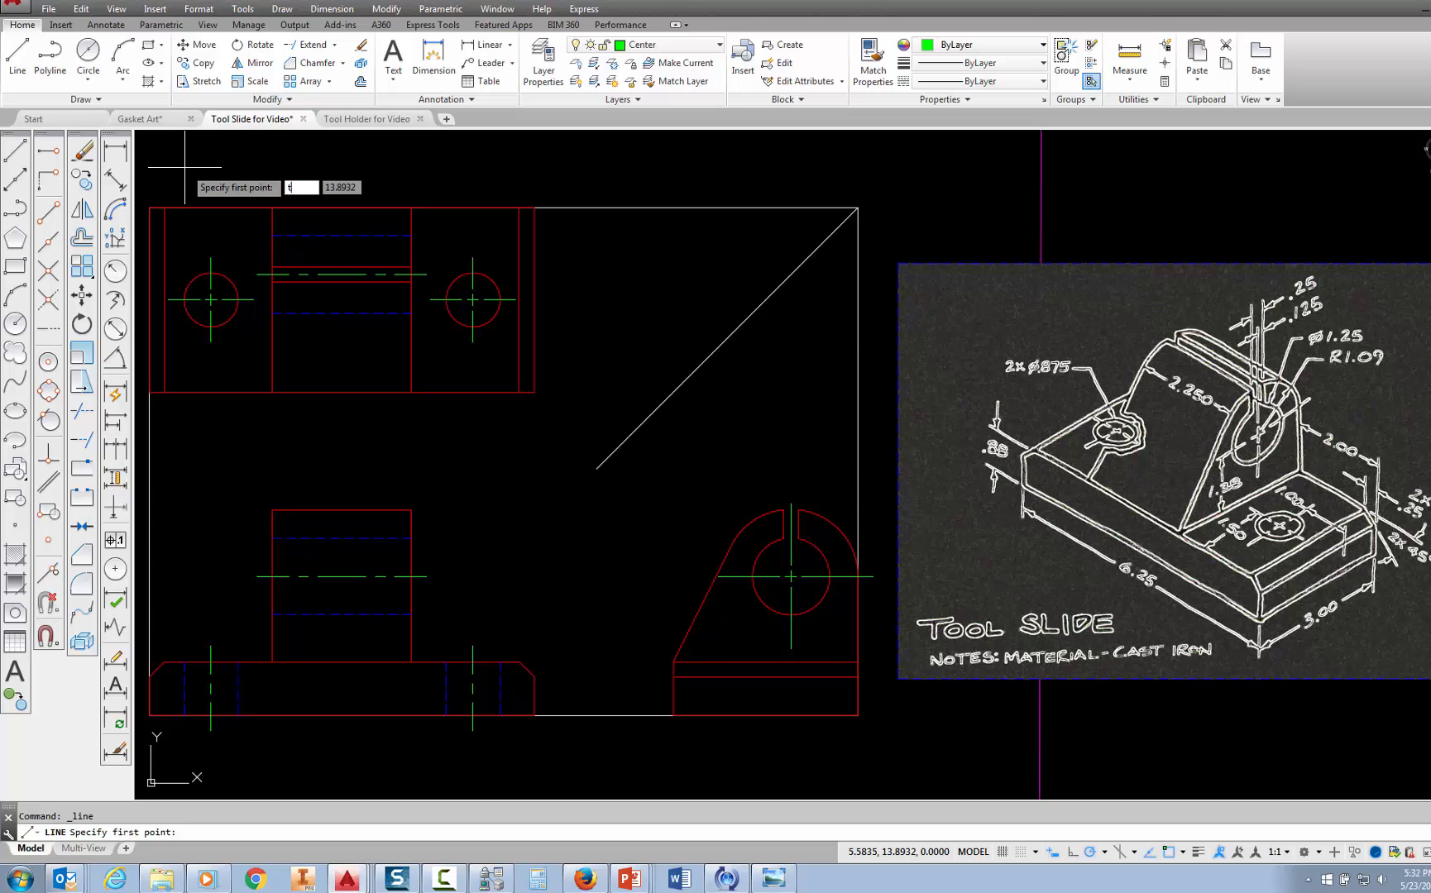
type("tt")
key("Return")
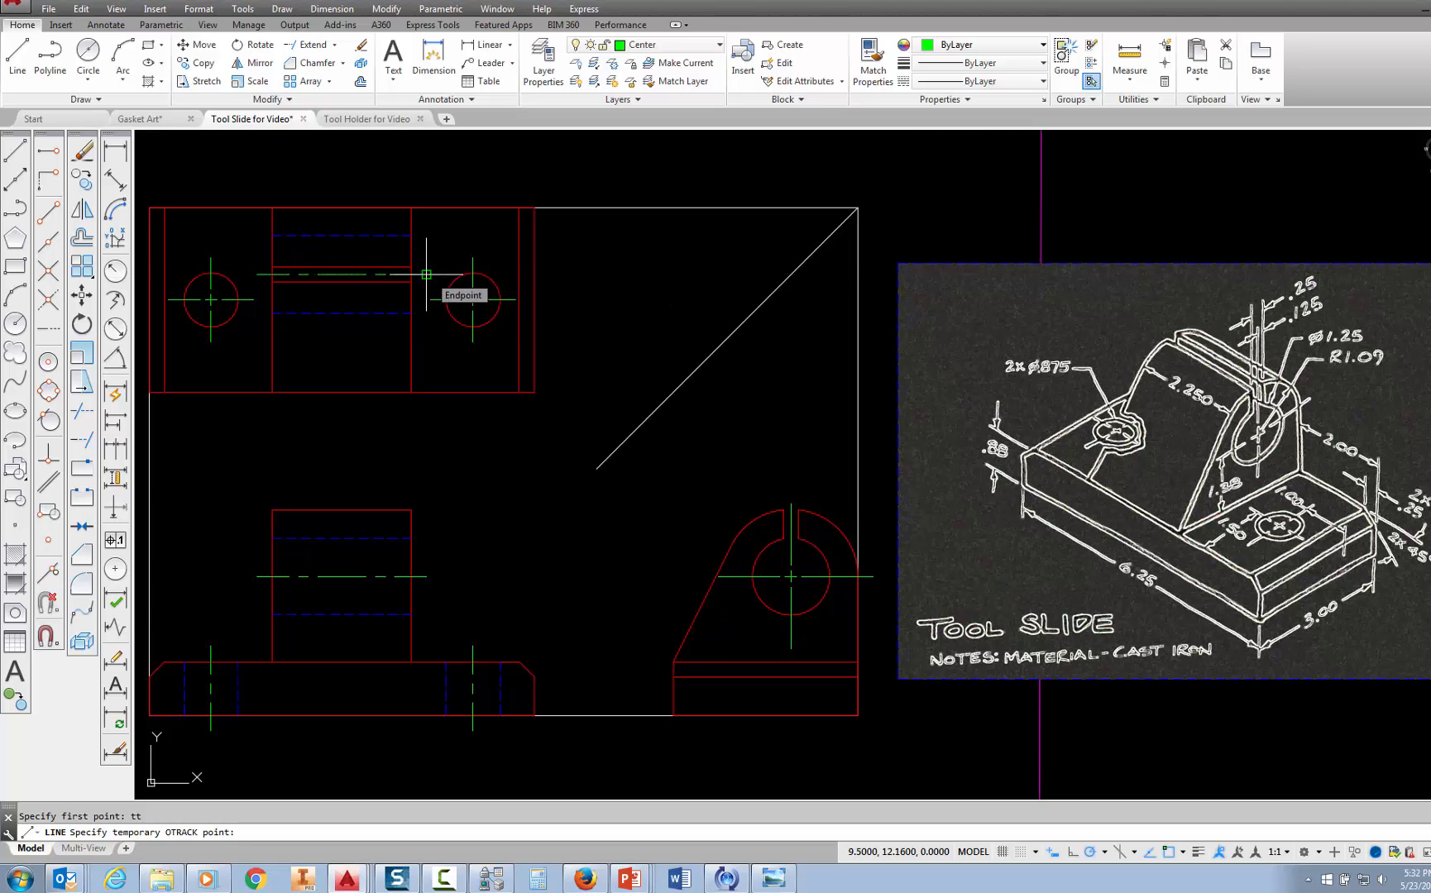
left_click(790, 274)
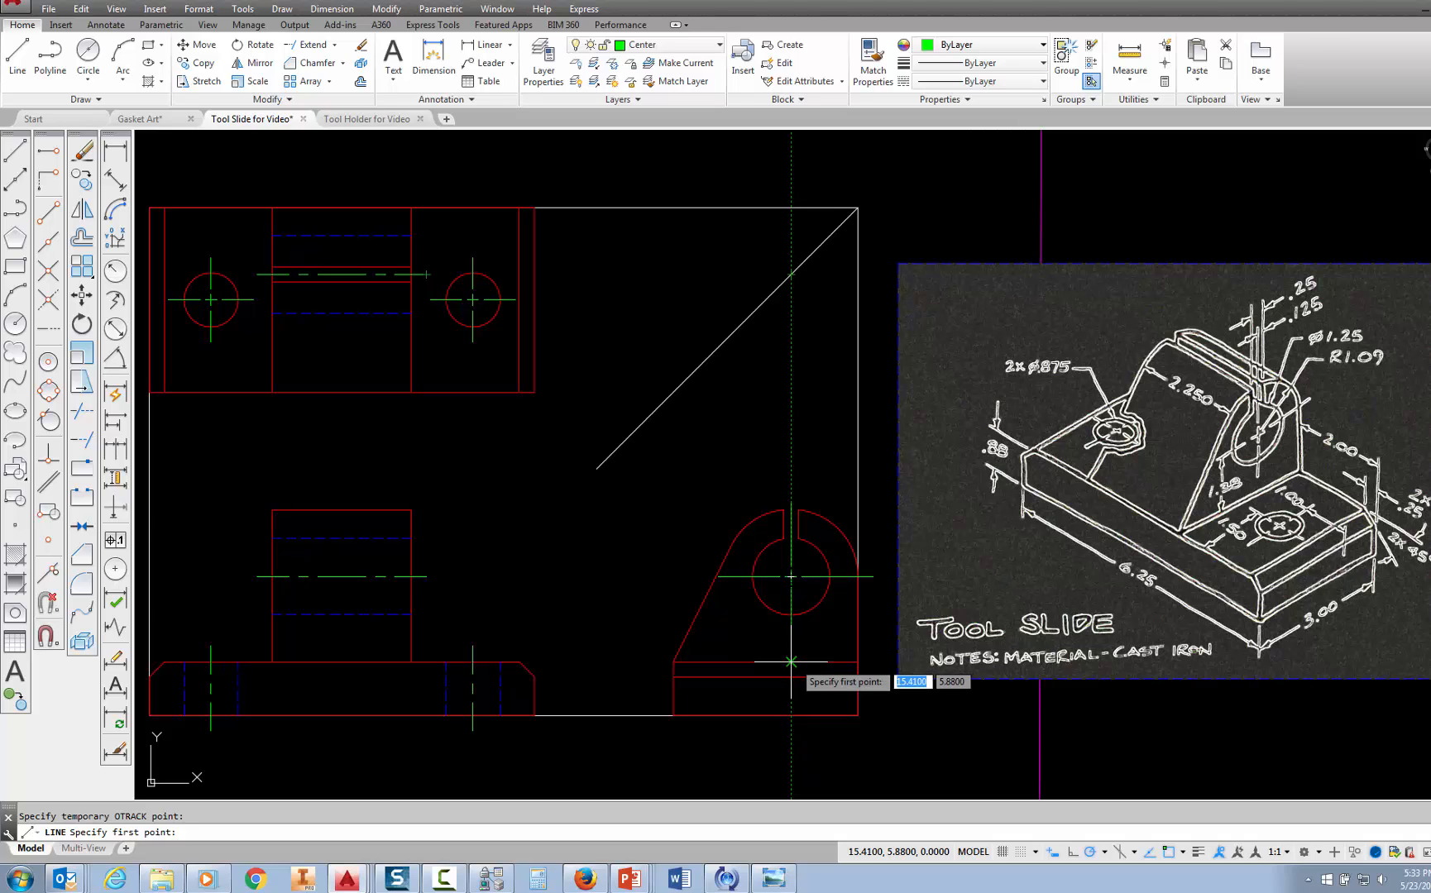
key("Escape")
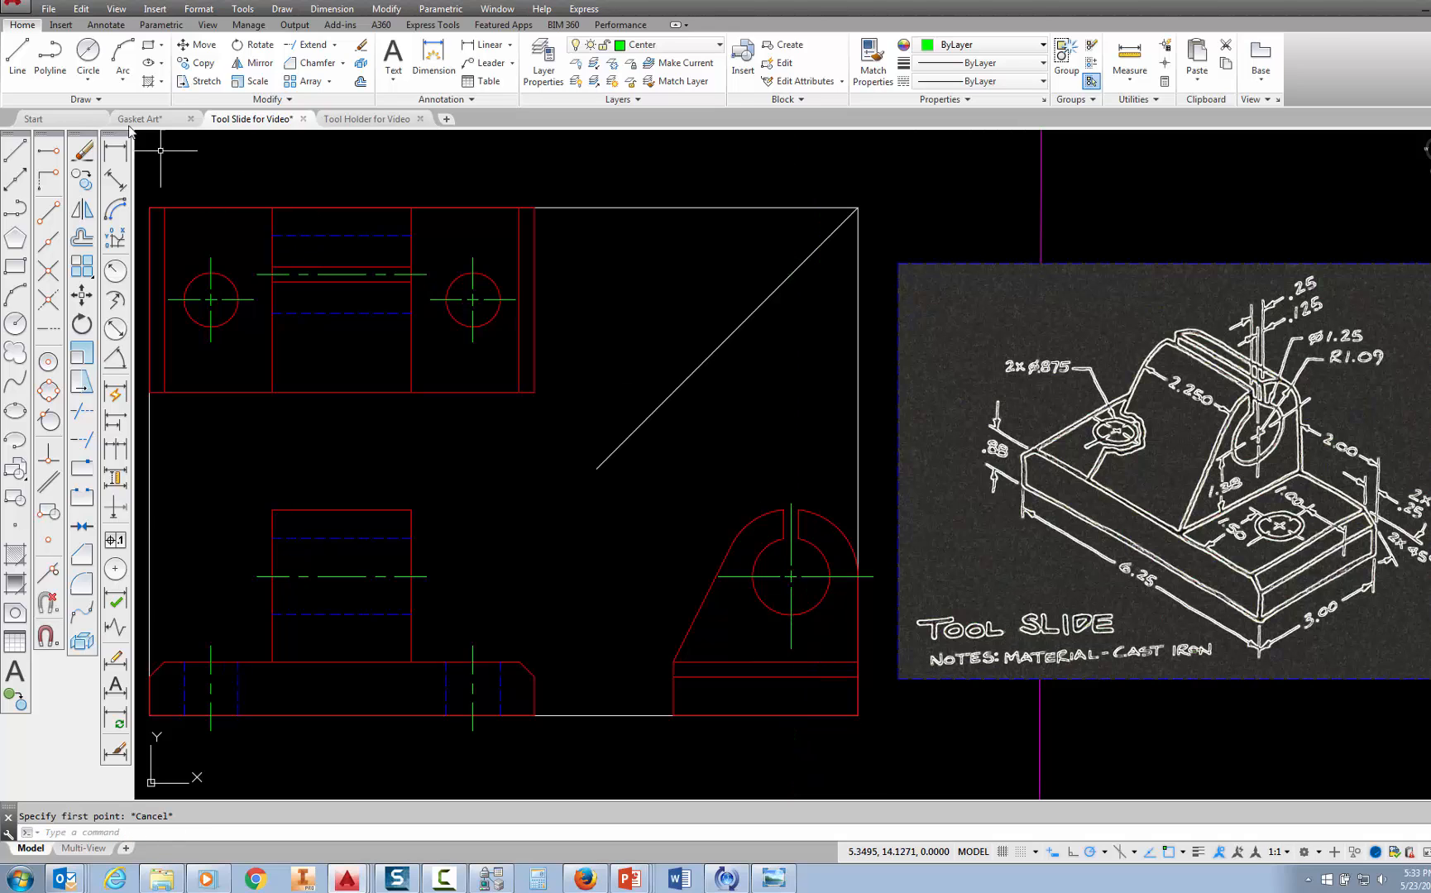
On the Center layer, draw a vertical line through the side view's base, projected from the right top-view hole's center via the miter line
left_click(26, 54)
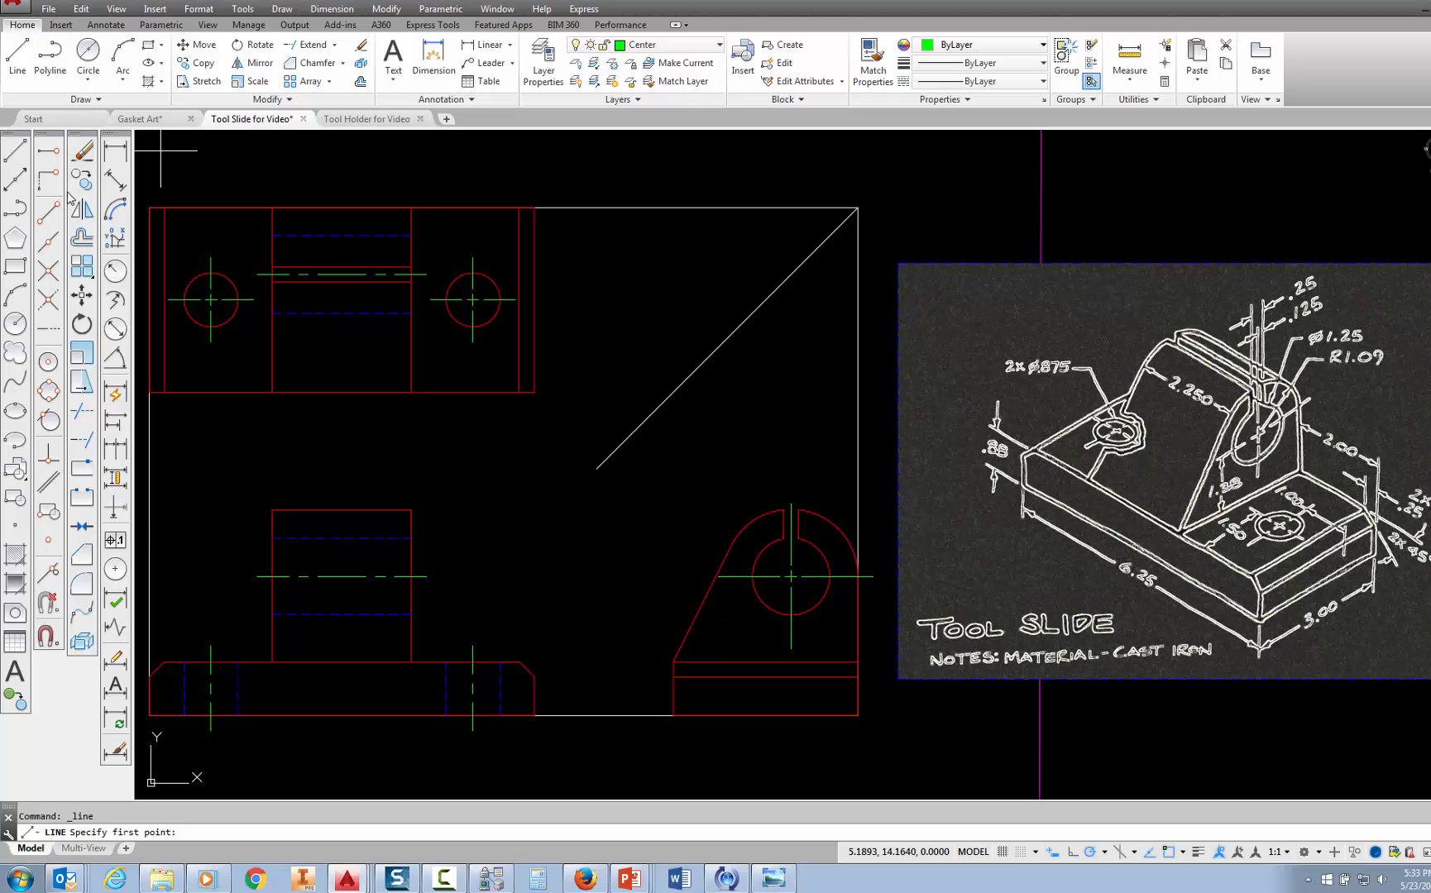
type("tt")
key("Return")
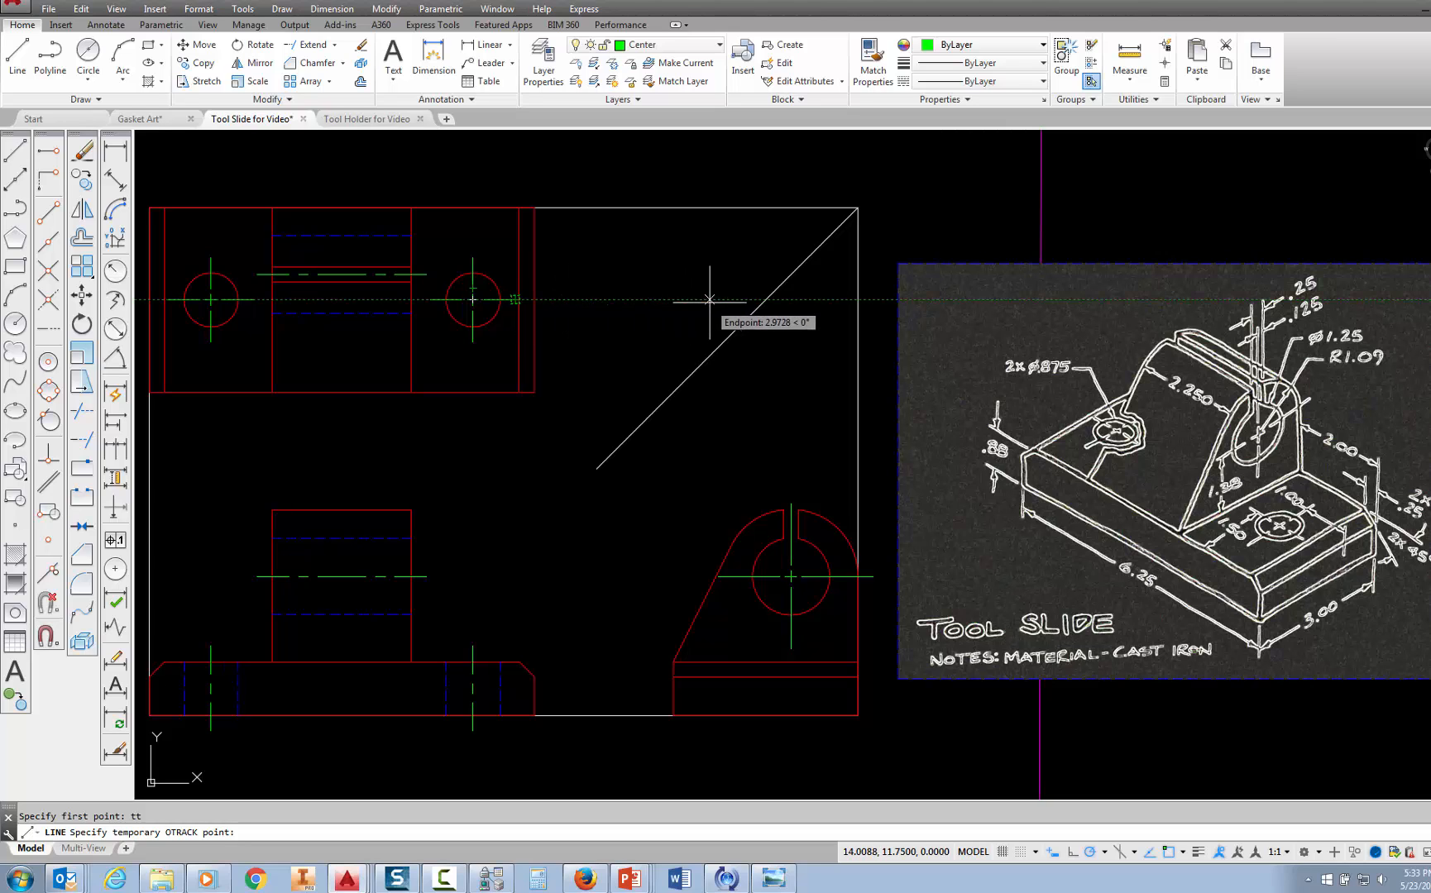
left_click(765, 299)
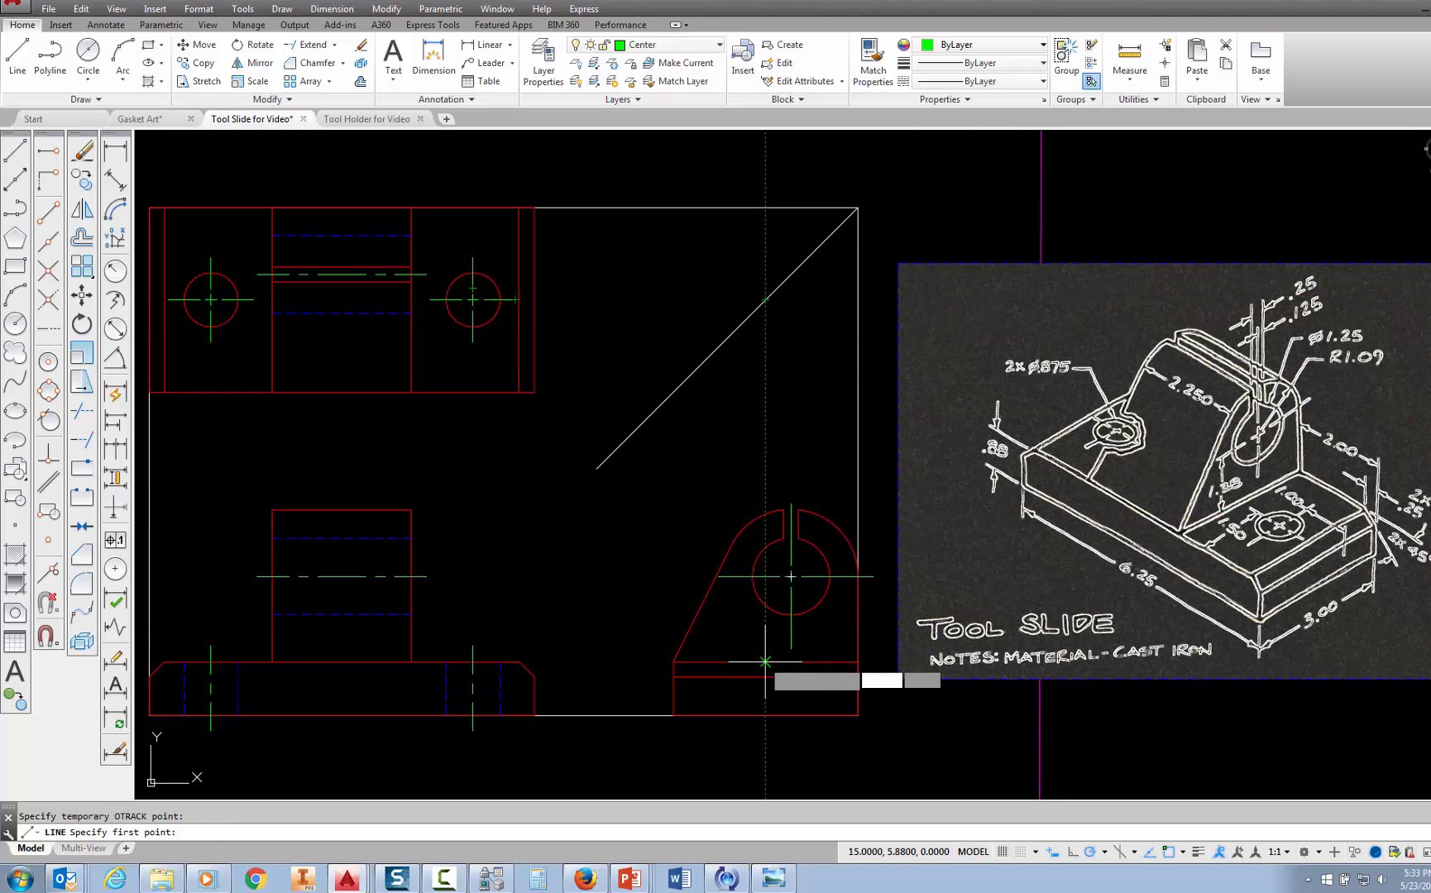
left_click(765, 716)
key("Escape")
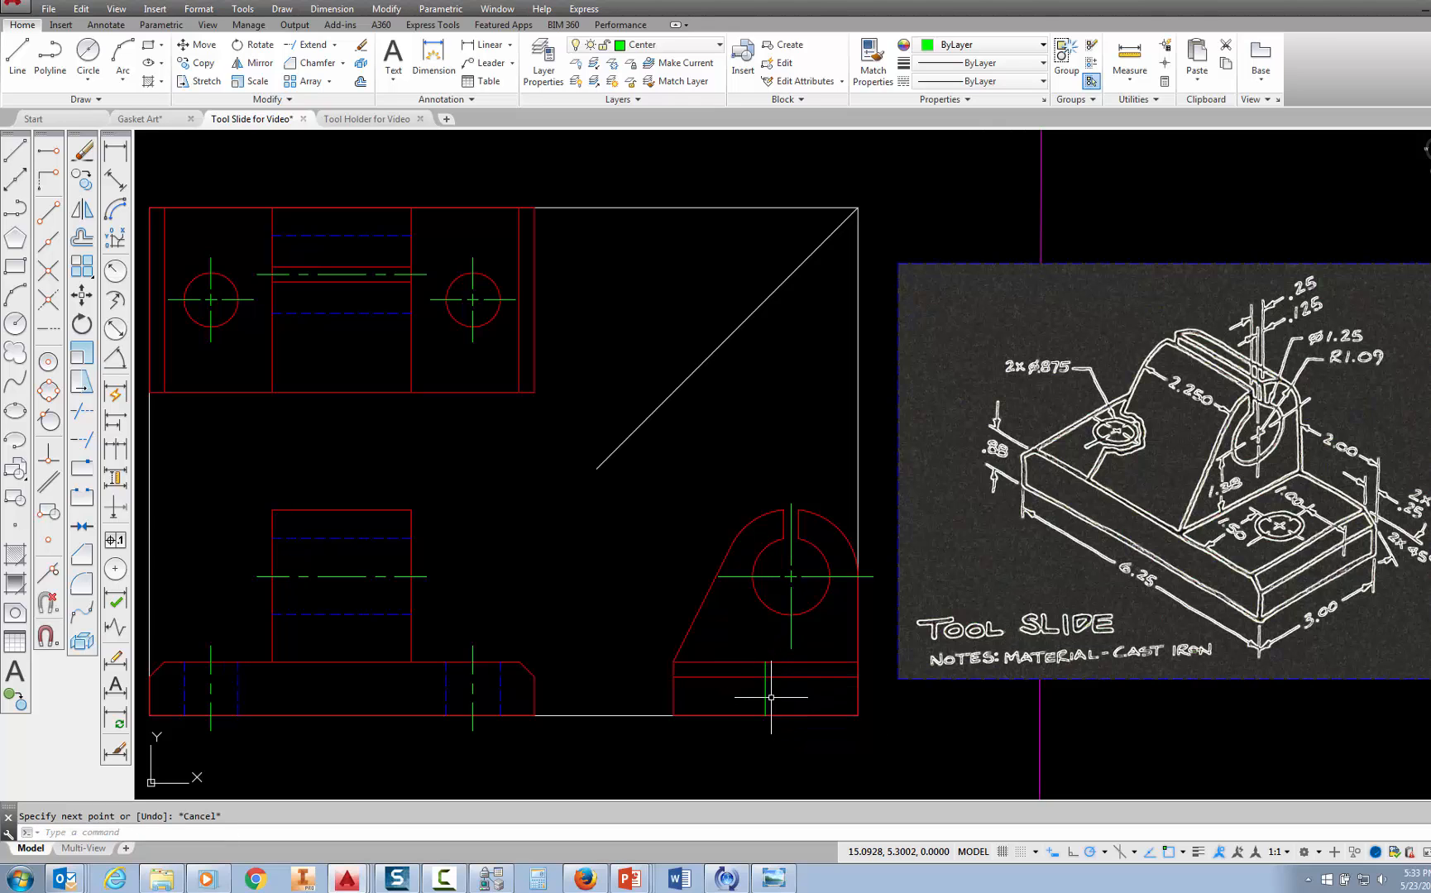
Lengthen the new center line in the side view's base by .25 beyond both its upper and lower ends
left_click(765, 696)
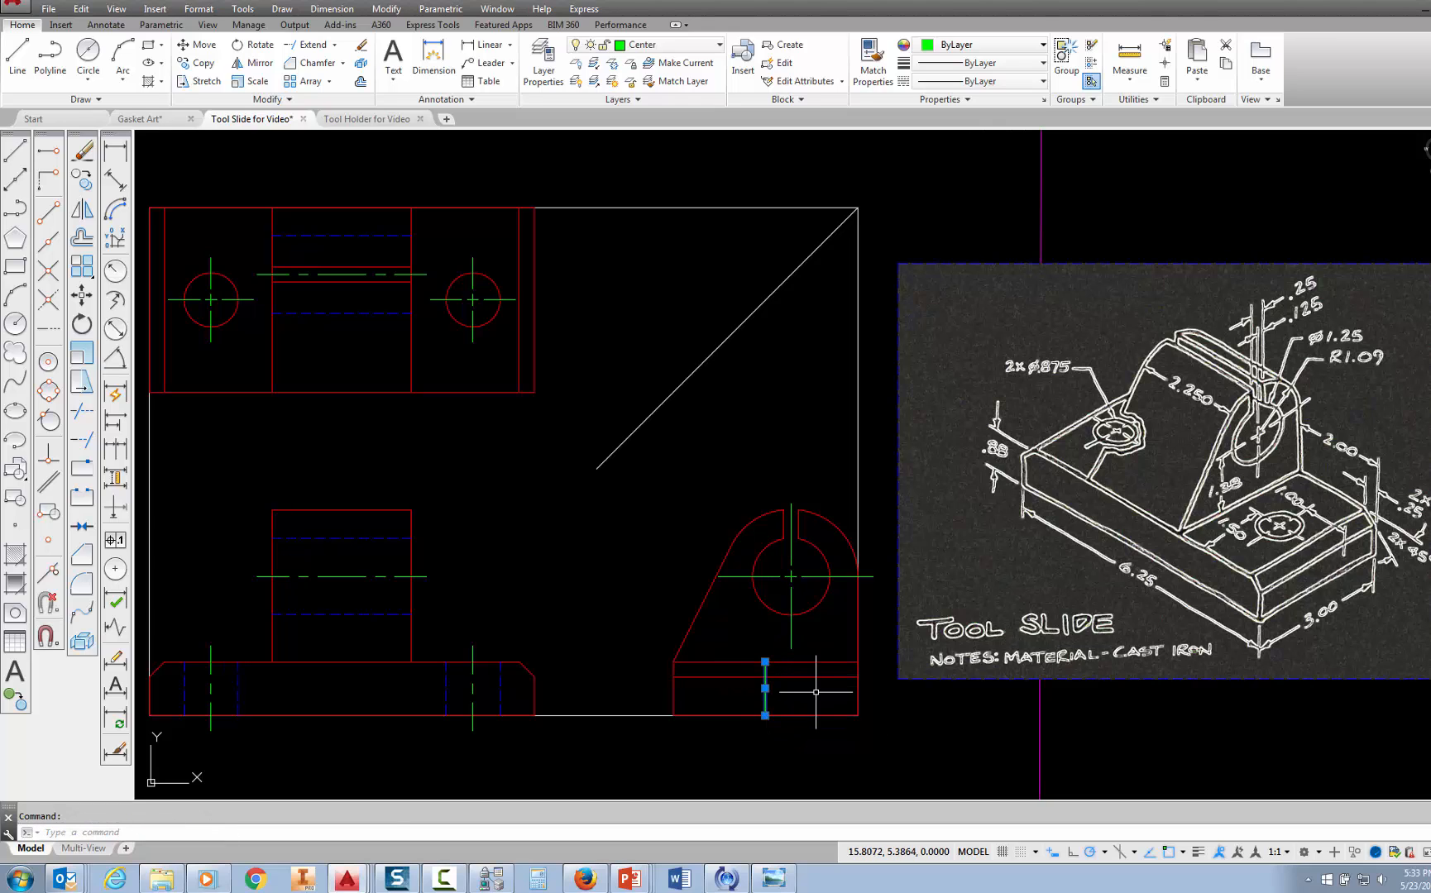
left_click(765, 662)
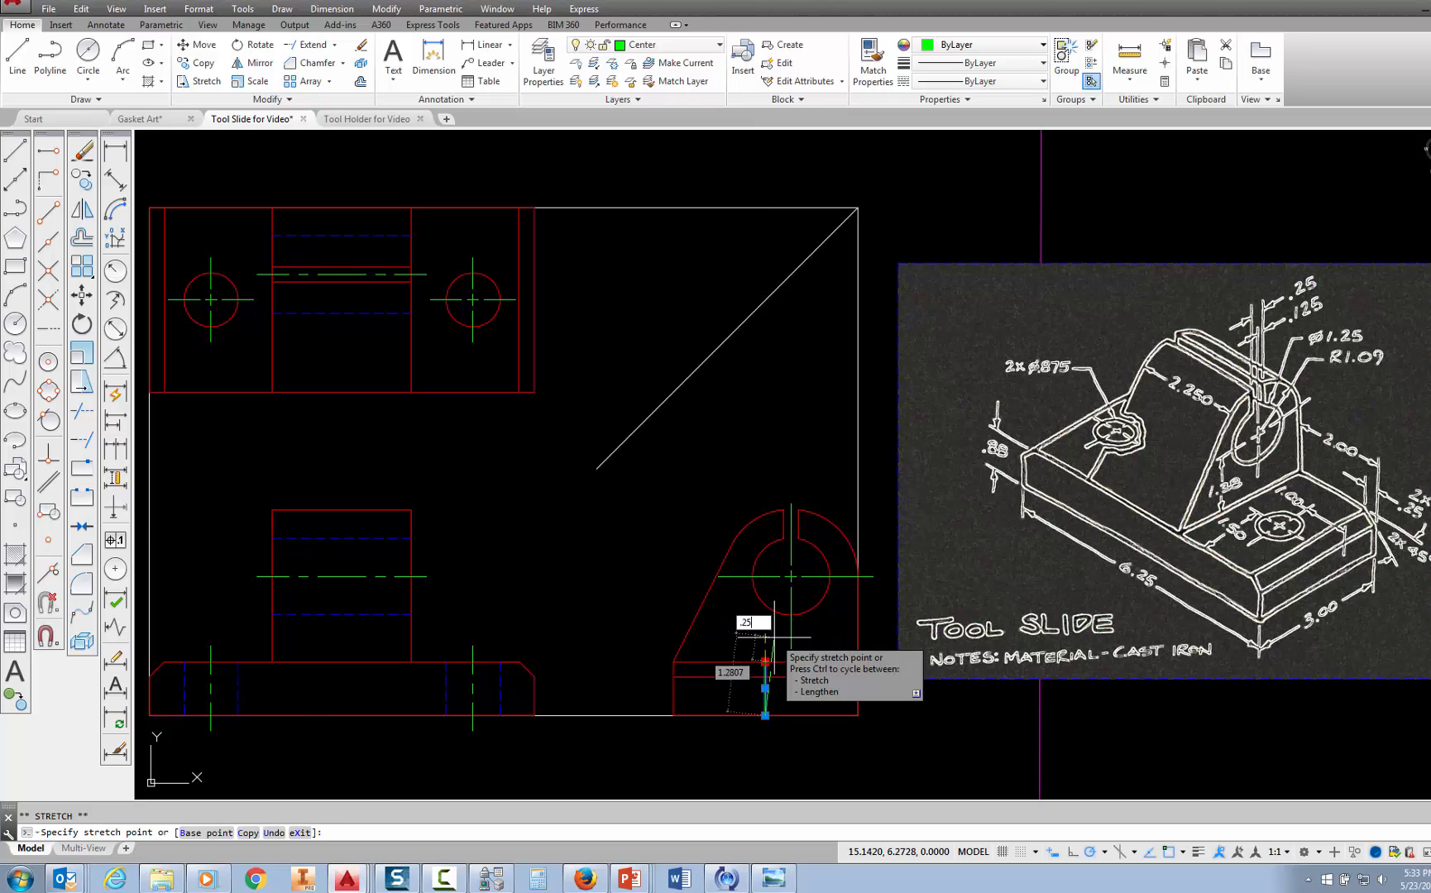
key("Return")
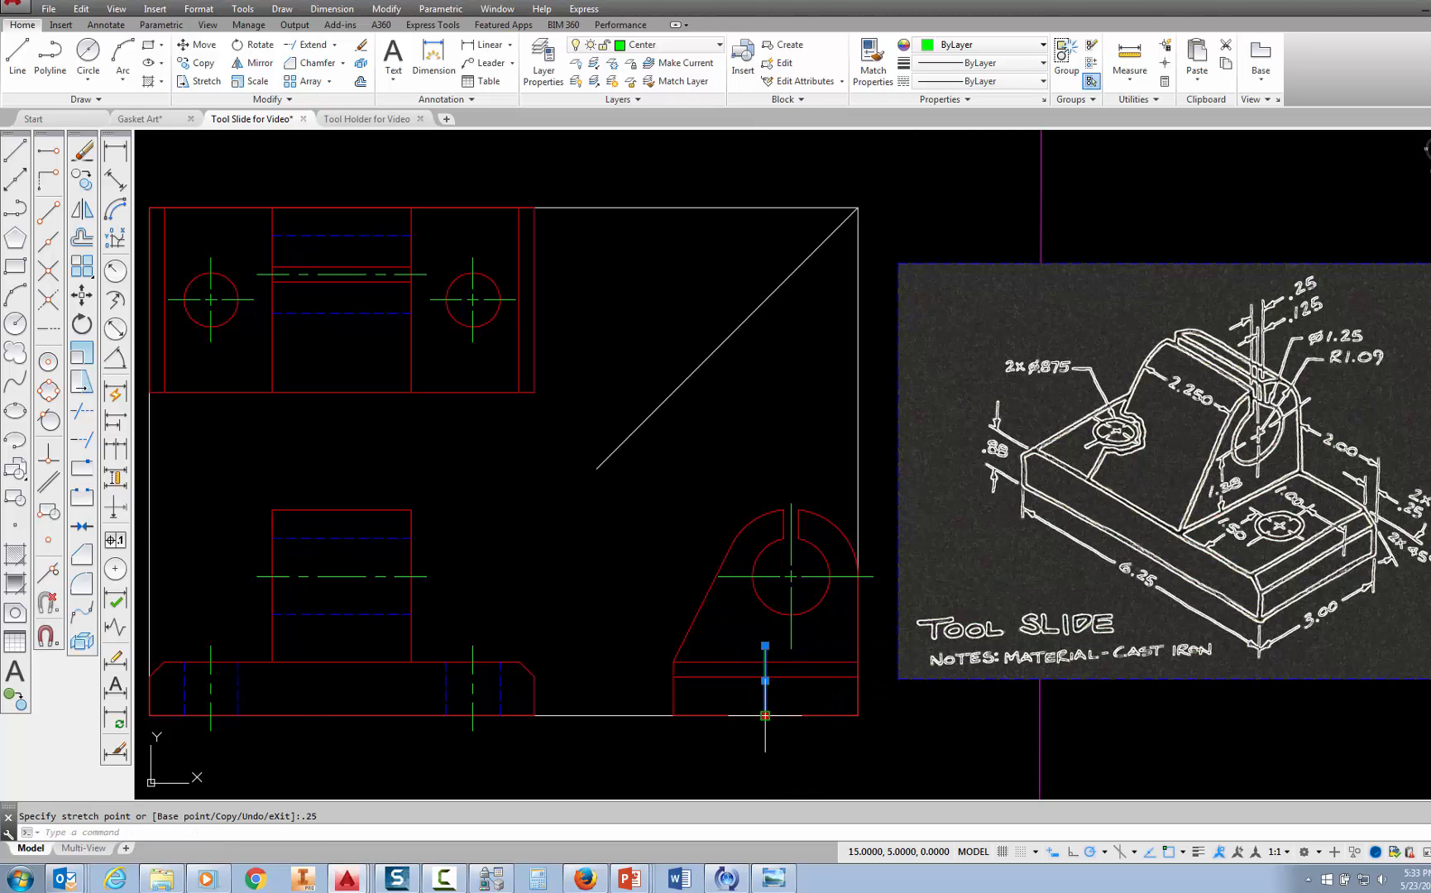
left_click(765, 715)
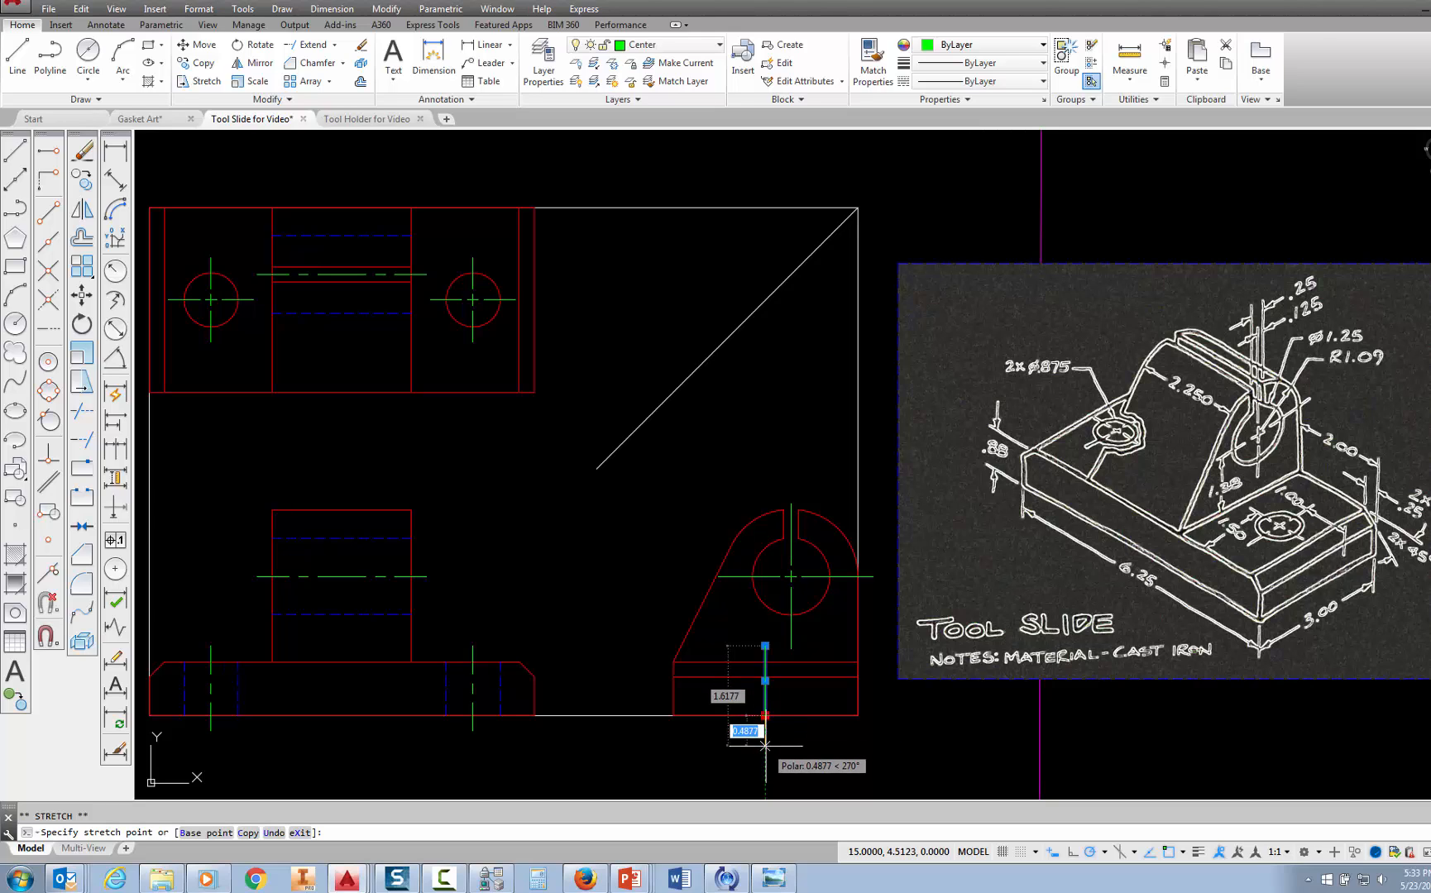
type(".")
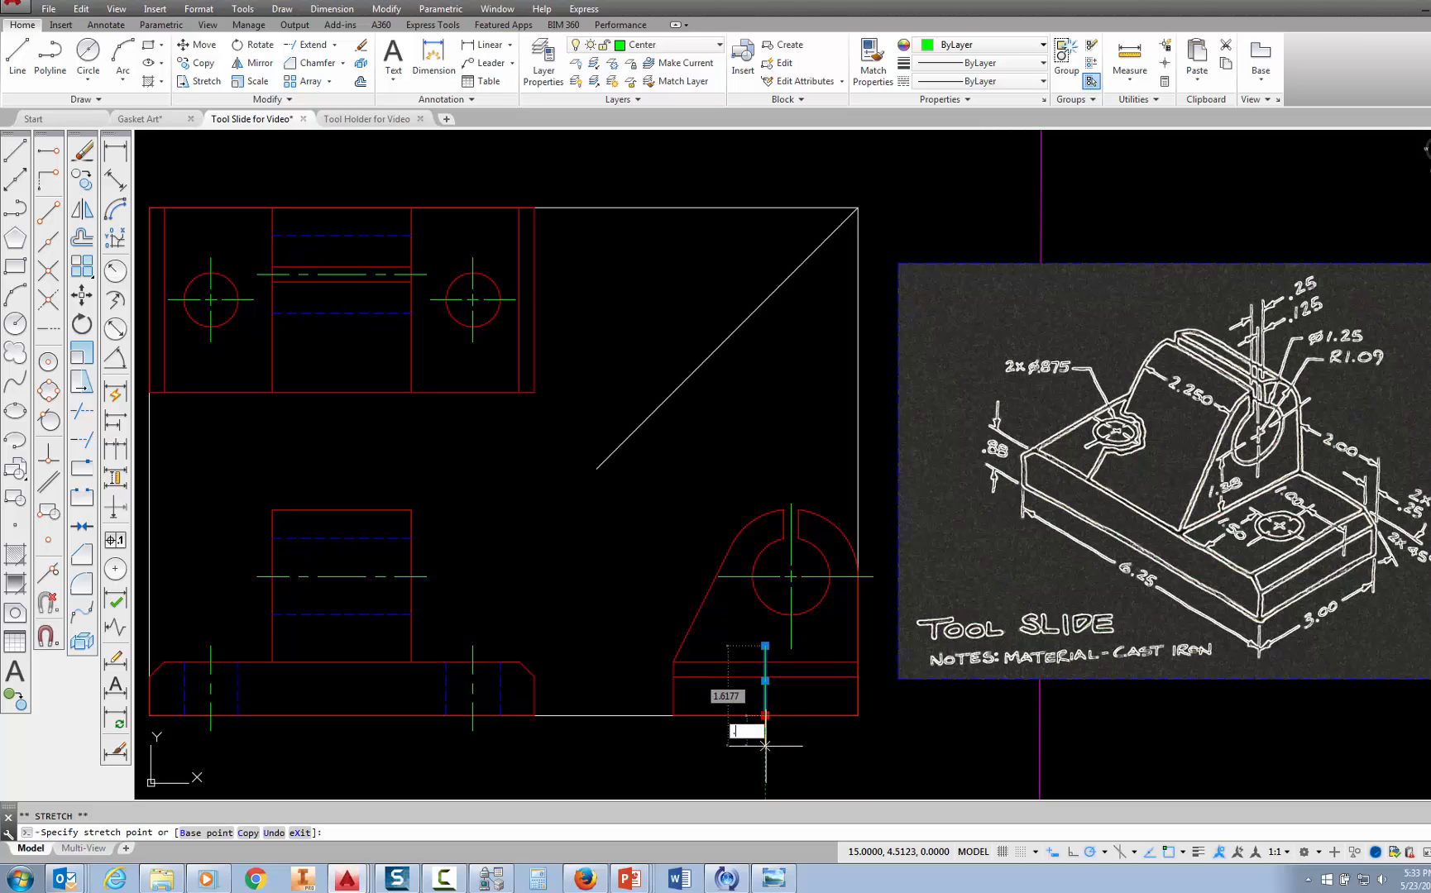
type("25")
key("Return")
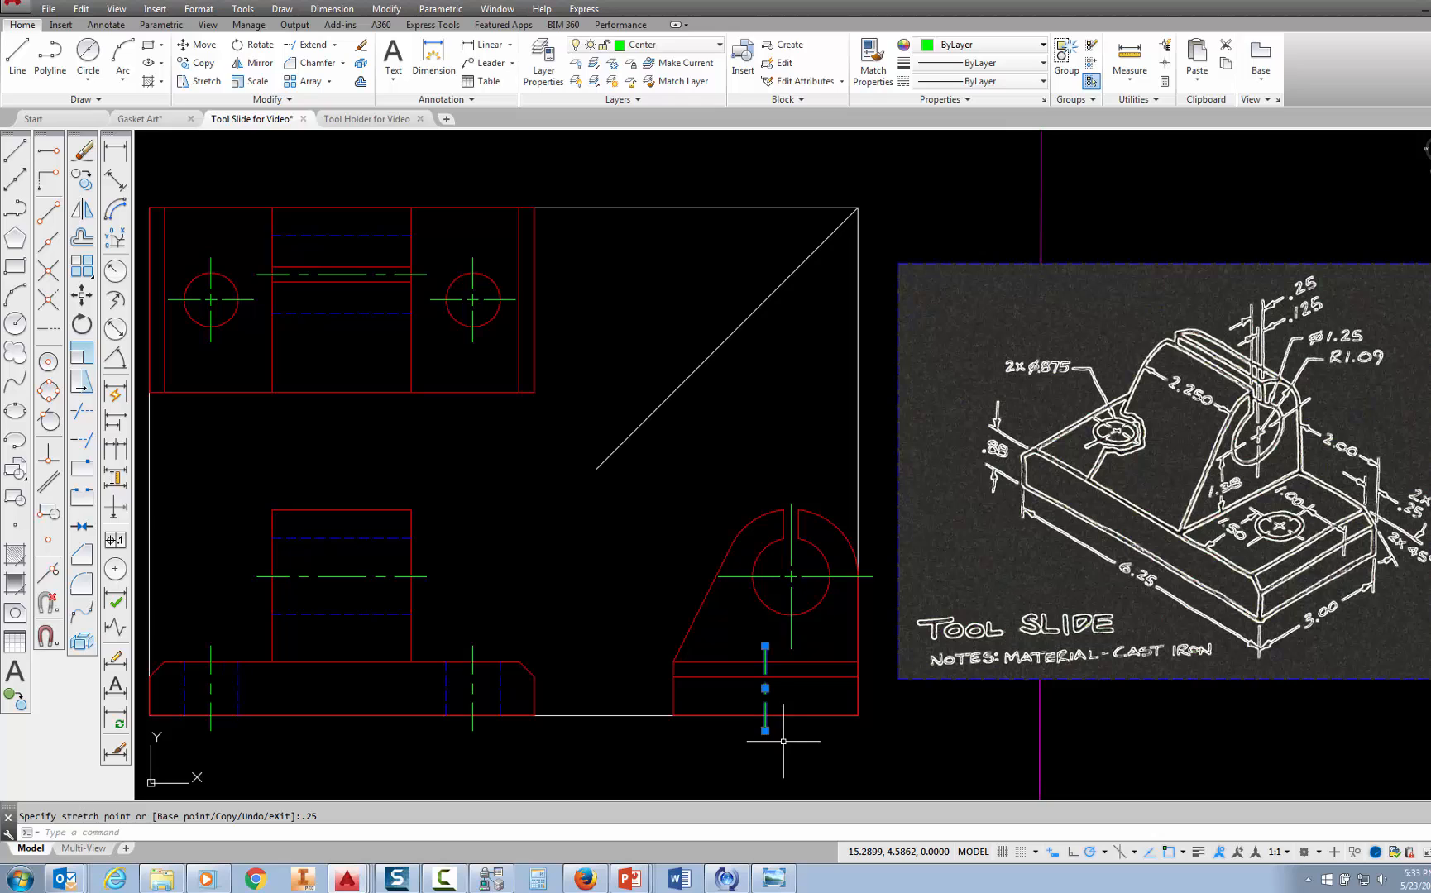
key("Escape")
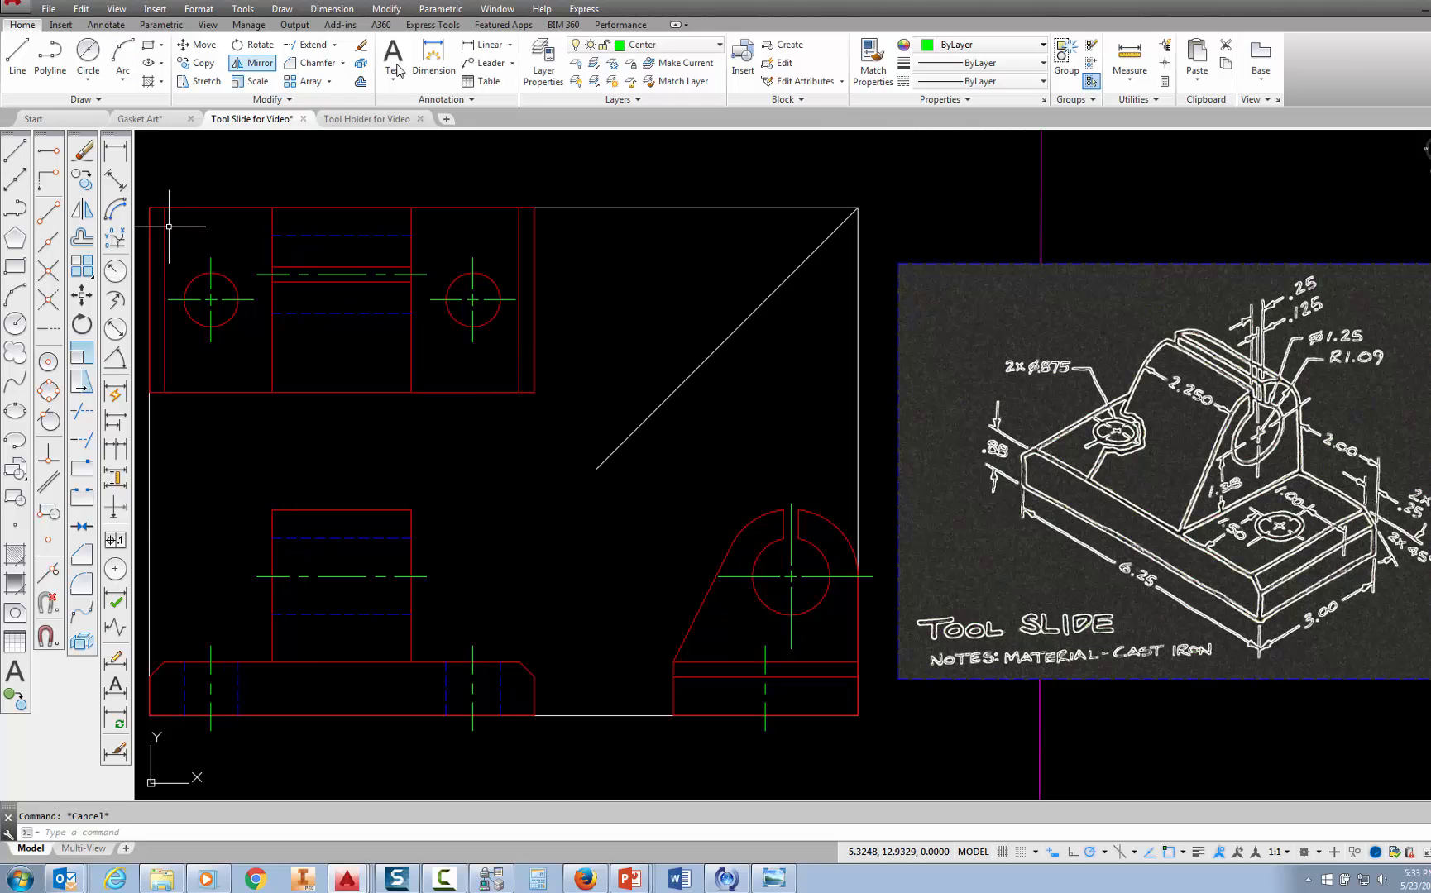
Make Hidden the current layer
left_click(719, 46)
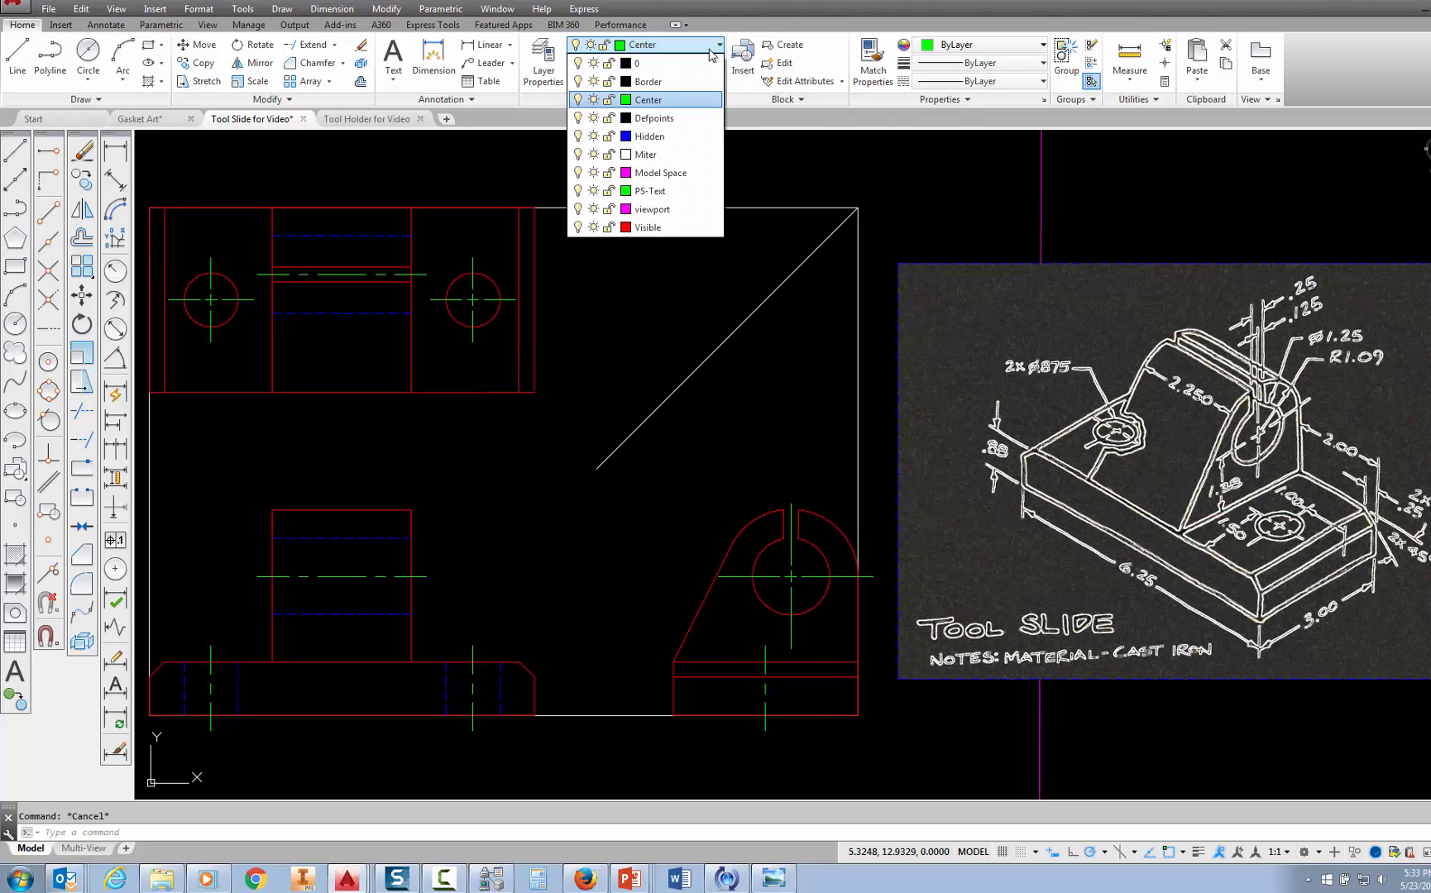
left_click(651, 136)
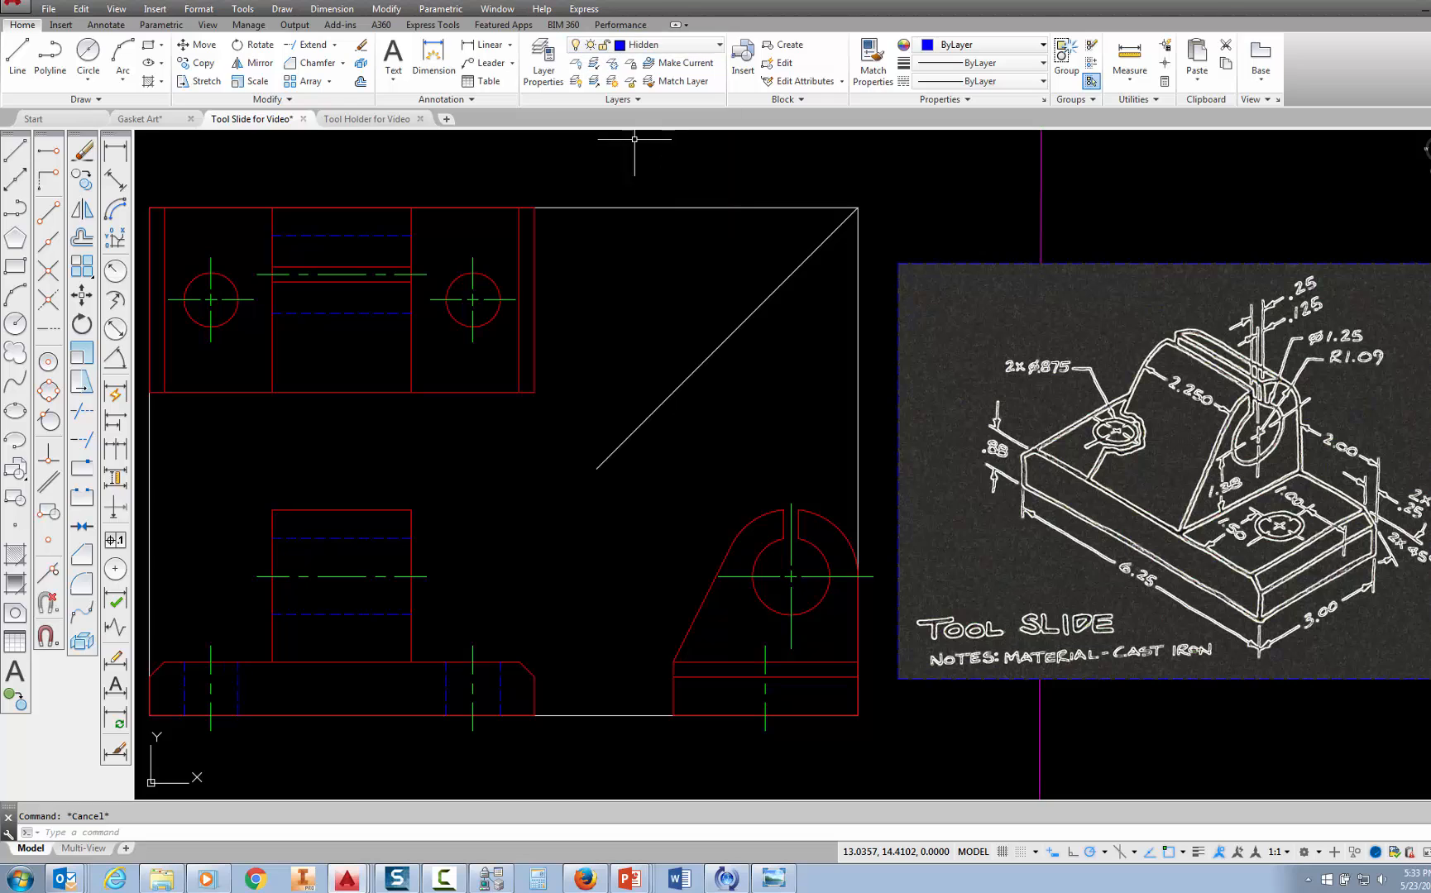
Draw a hidden line through the side view's base, projected from the right hole's lower quadrant via the miter line, and erase the segment above the base
left_click(11, 149)
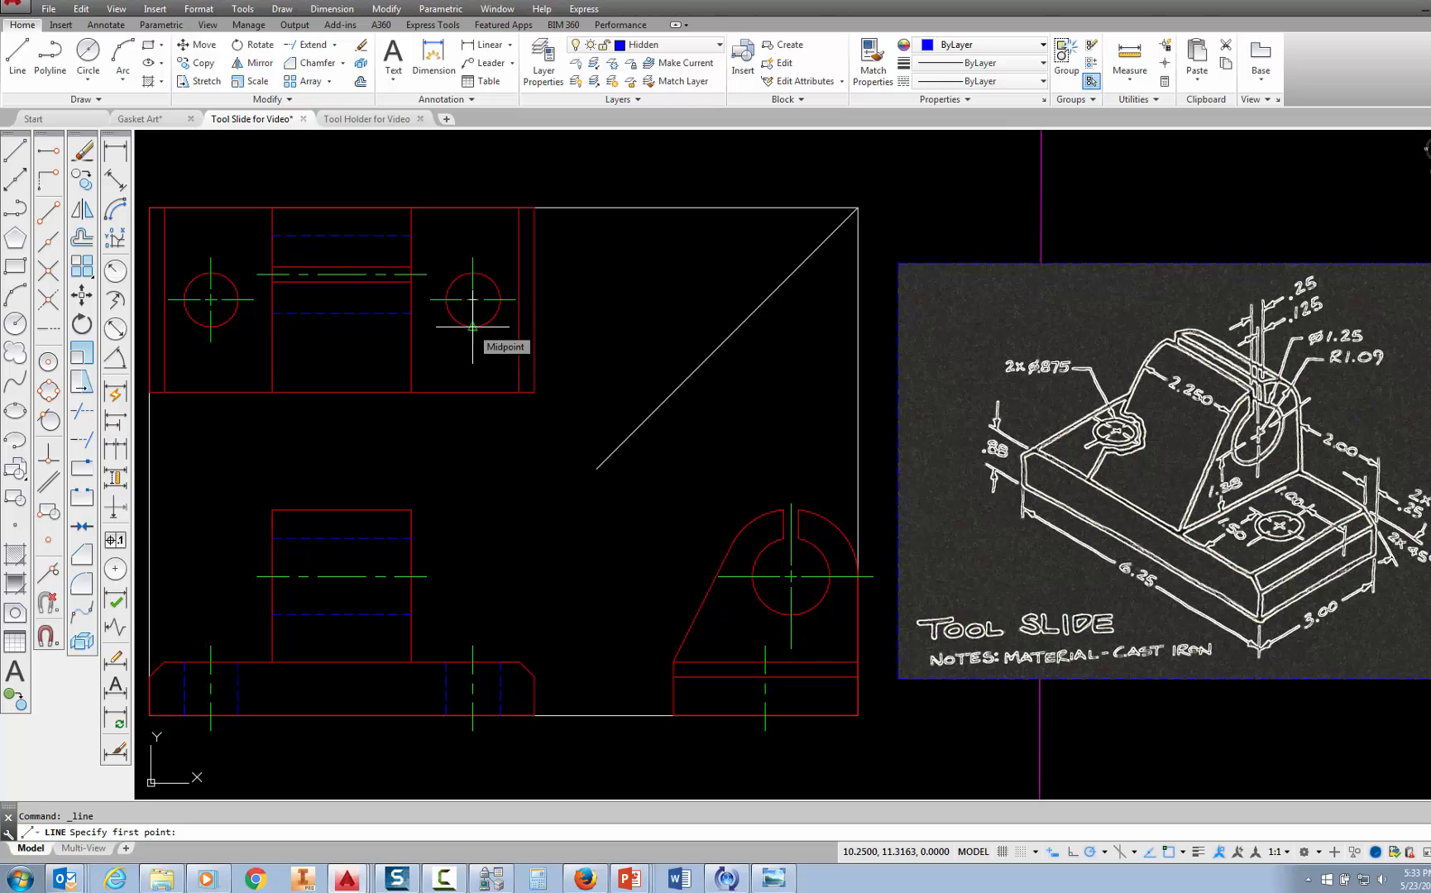
left_click(738, 326)
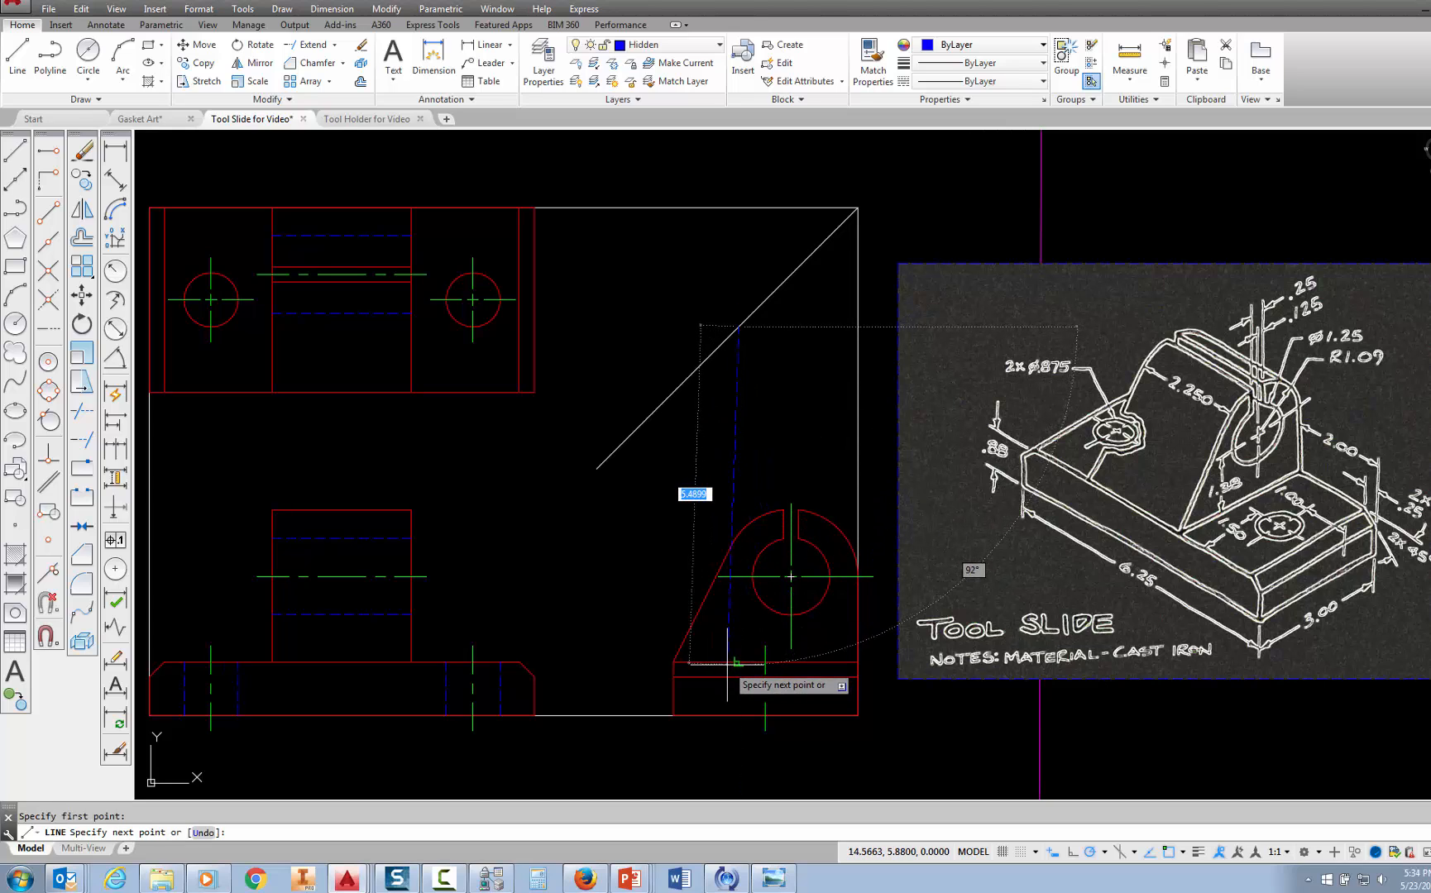
left_click(739, 716)
key("Escape")
left_click(757, 441)
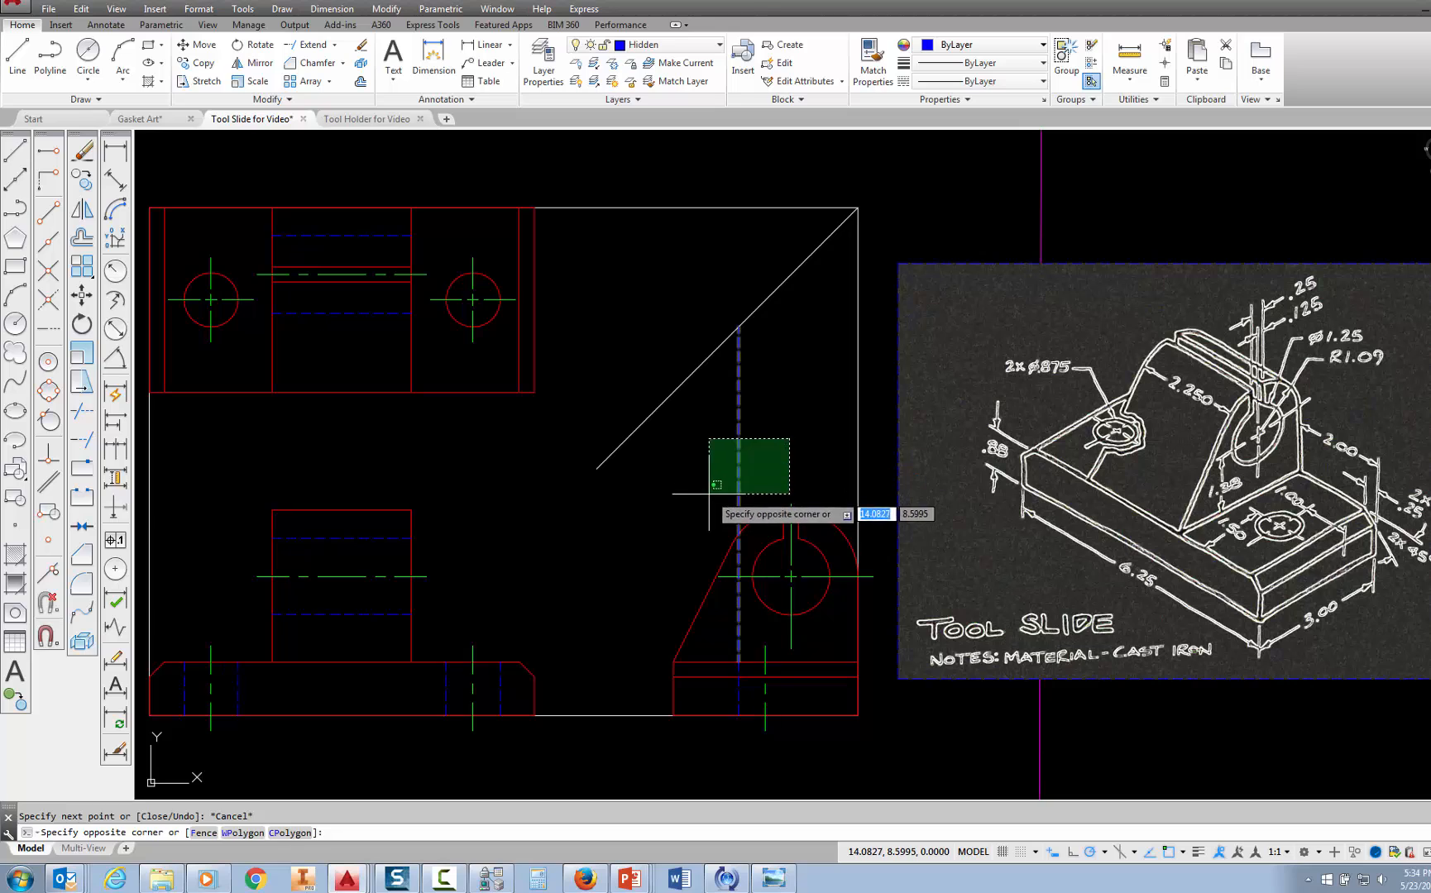
left_click(709, 492)
key("Delete")
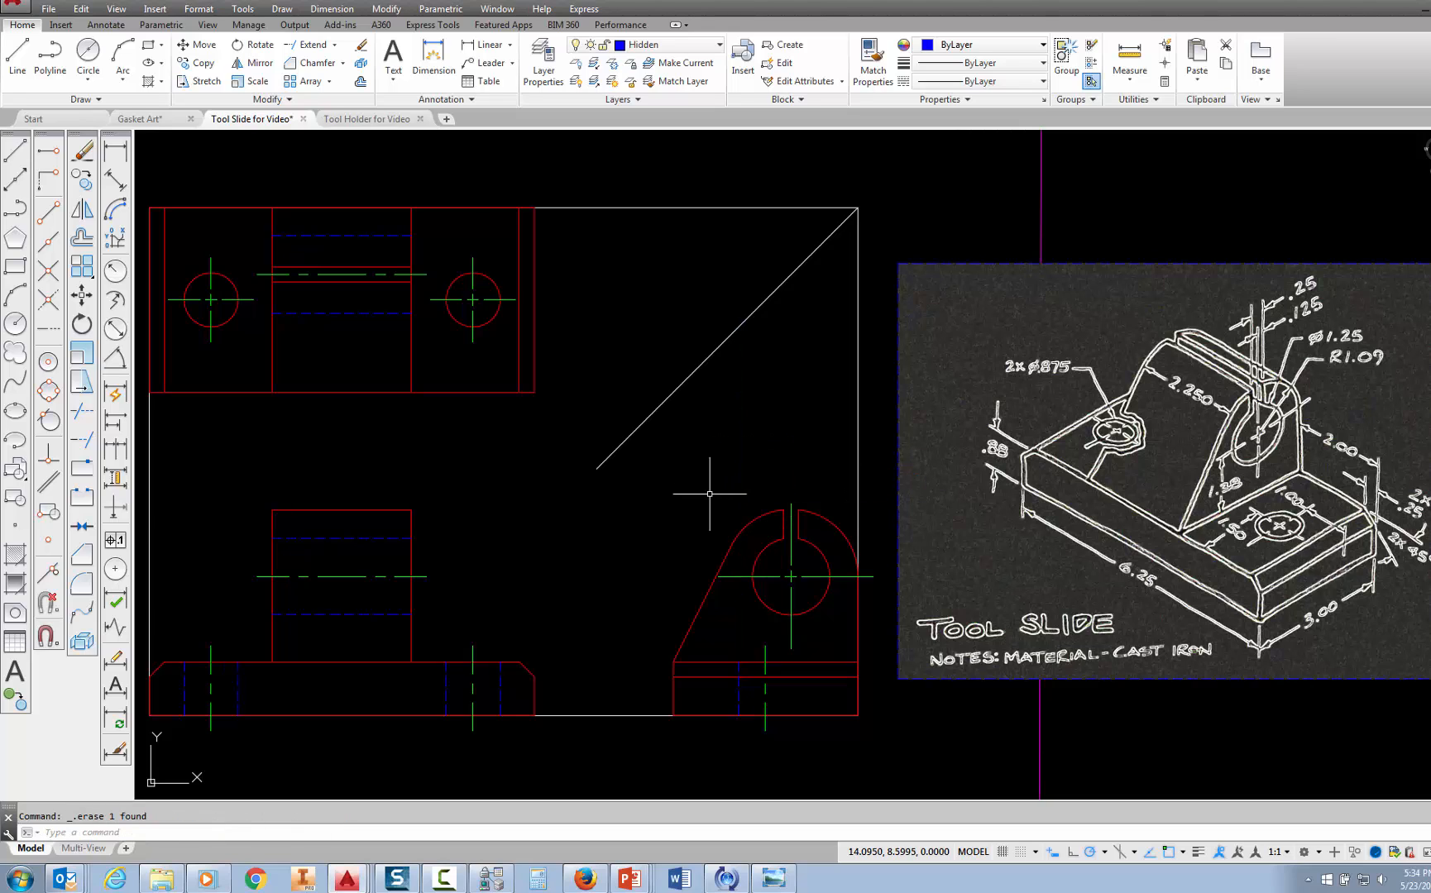
Redraw the hidden line for the hole's lower quadrant in the side view's base, using a temporary tracking point on the miter line
left_click(10, 62)
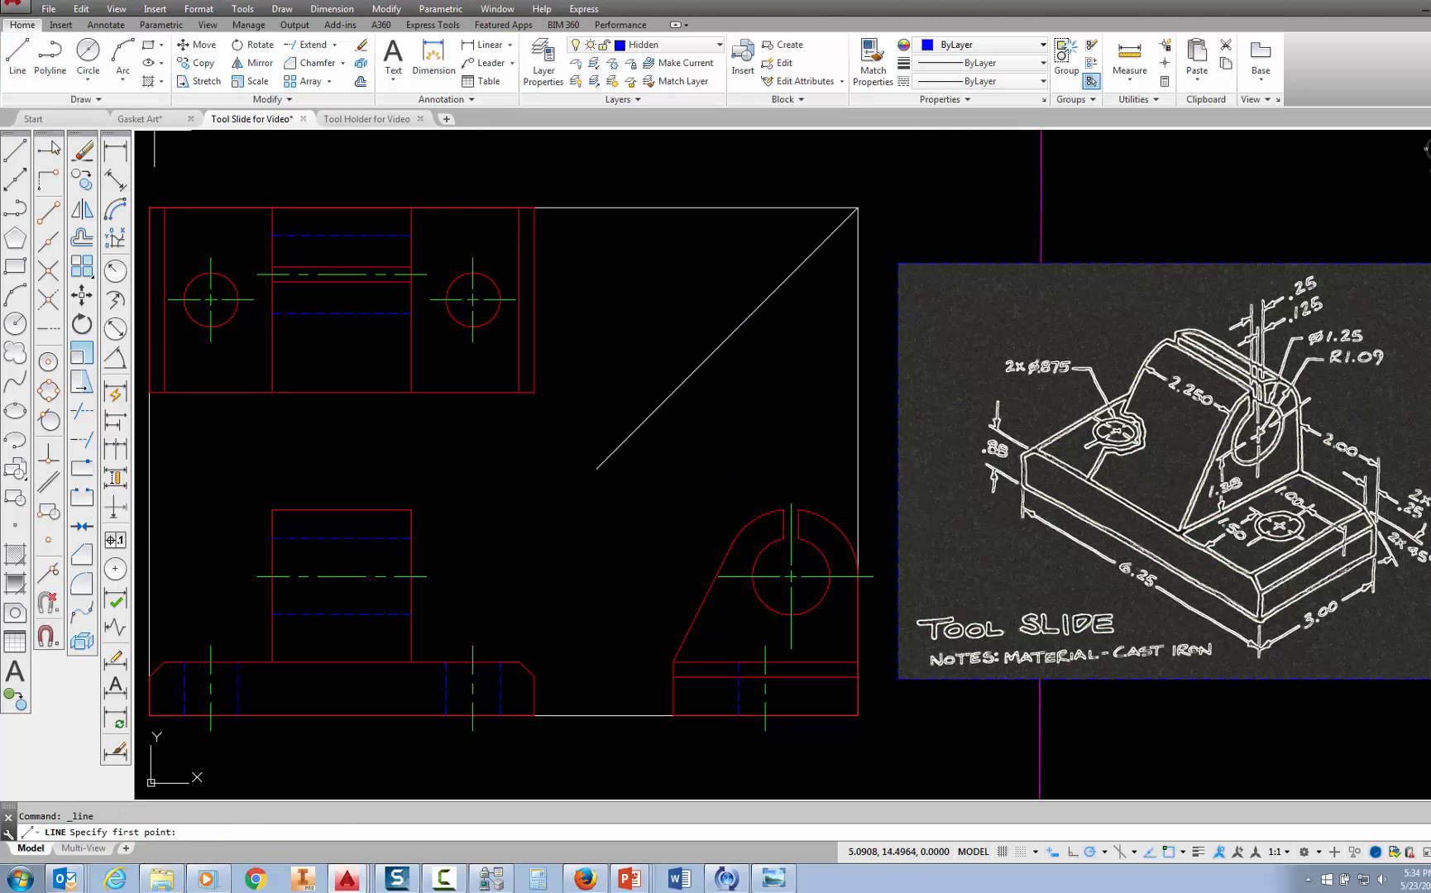
left_click(49, 155)
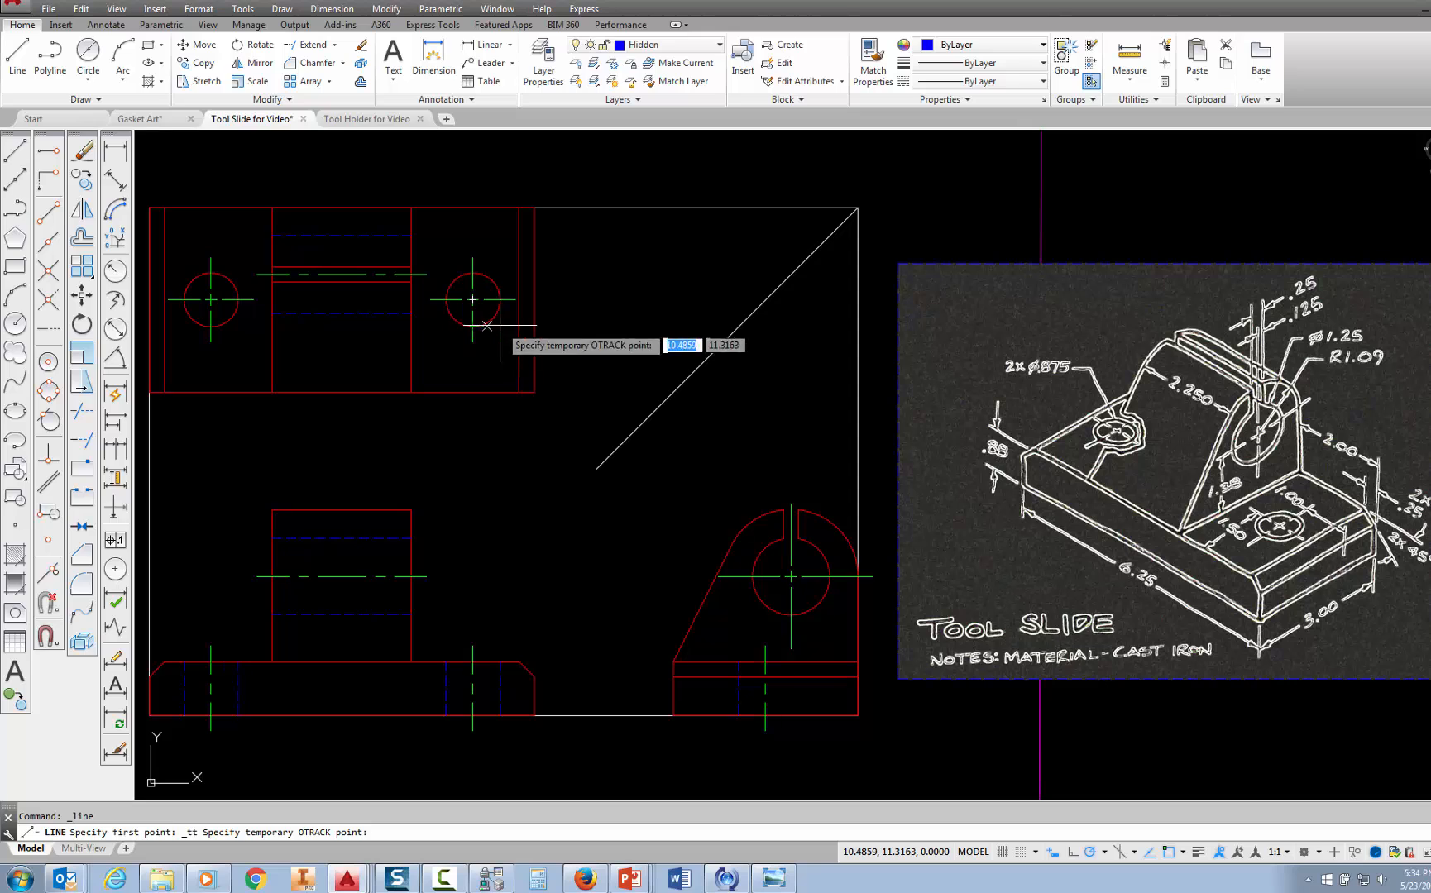
left_click(739, 326)
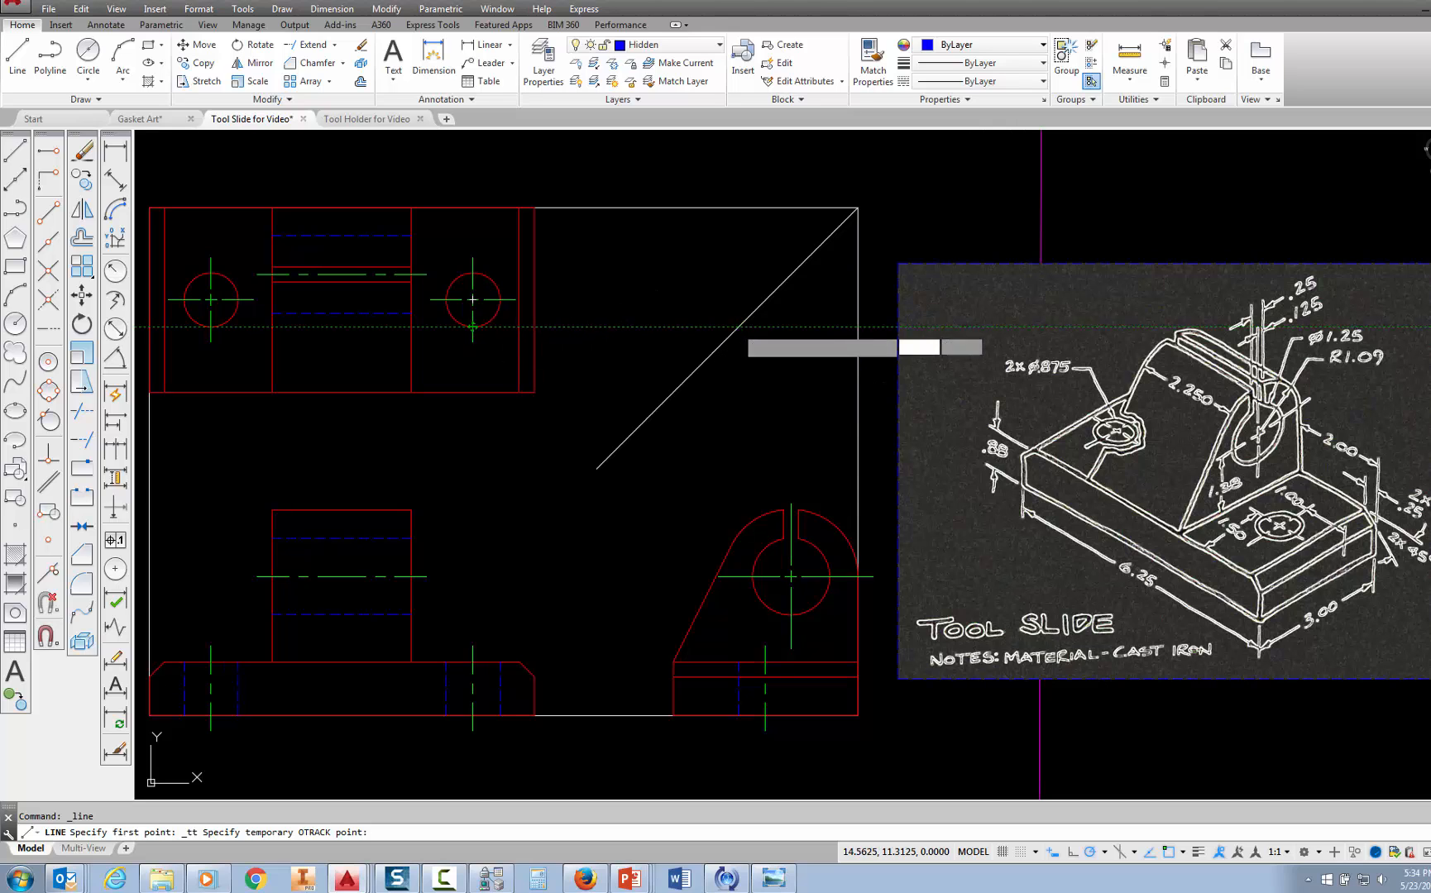
left_click(739, 662)
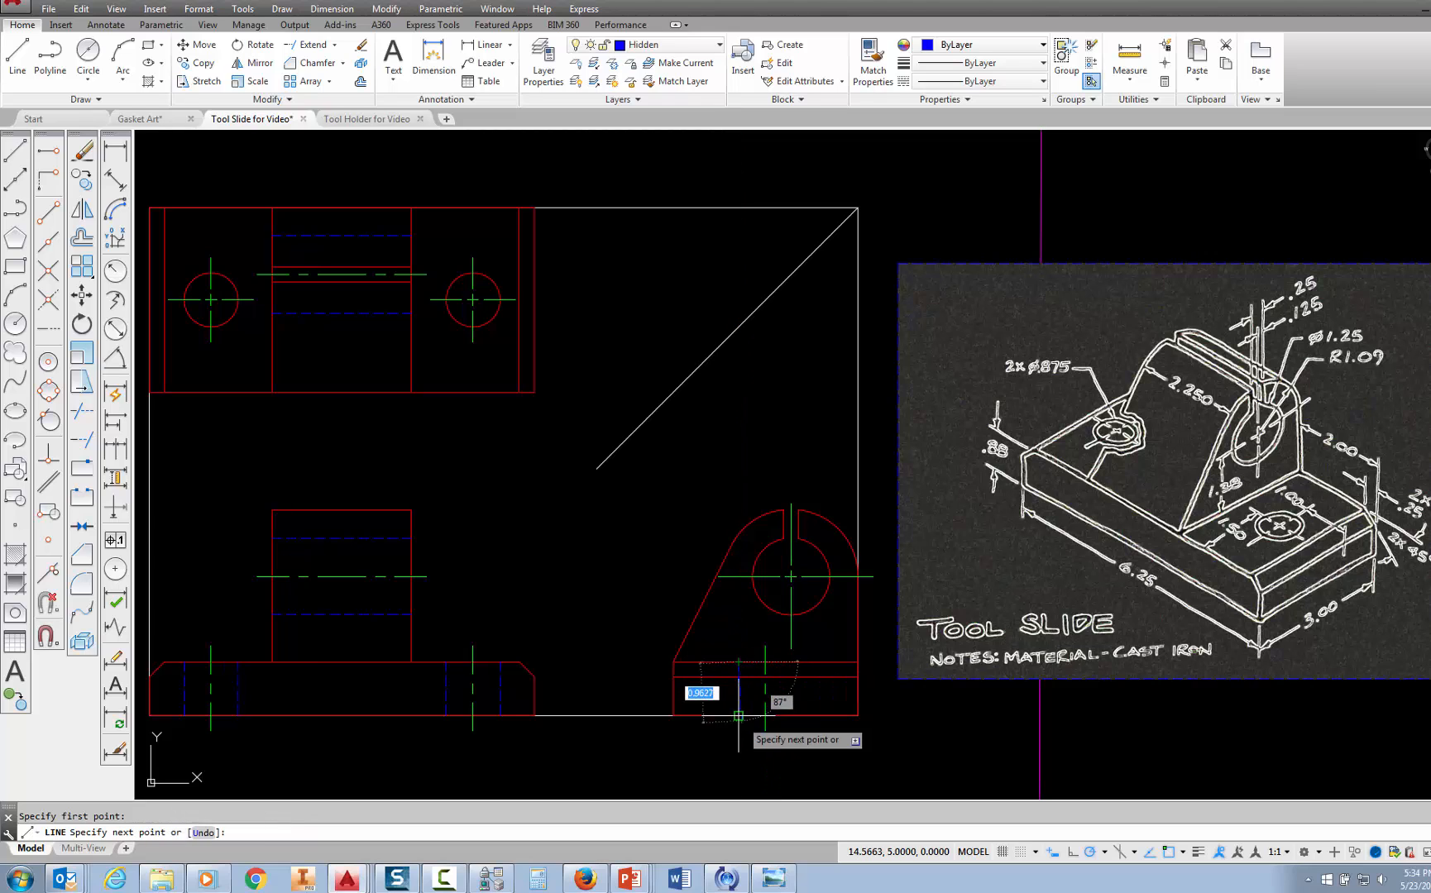
left_click(738, 716)
key("Escape")
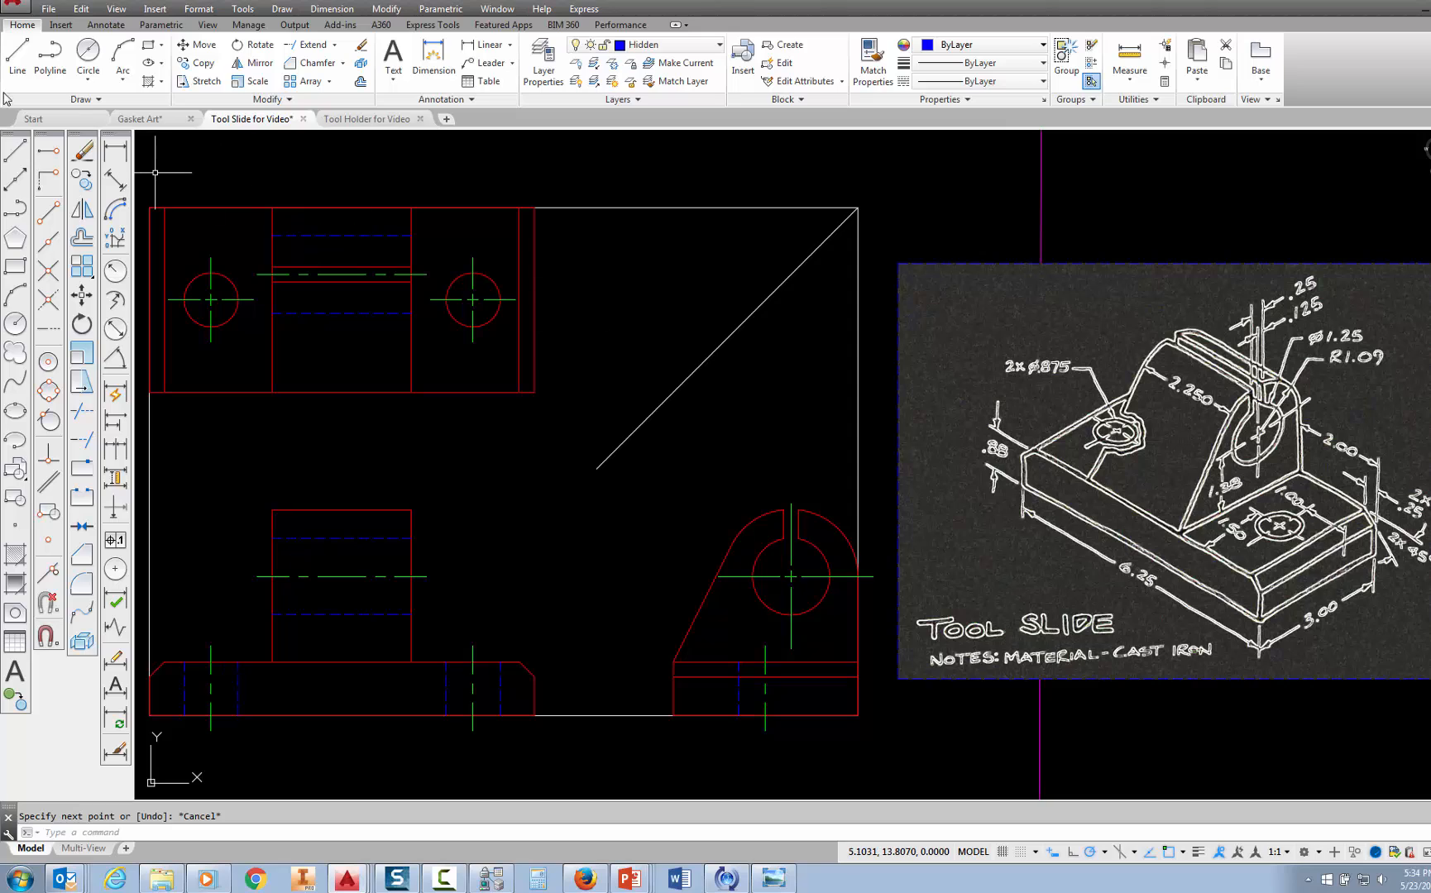
Draw the second hidden line through the side view's base, tracked from the hole's upper quadrant via a temporary point on the miter line
left_click(14, 61)
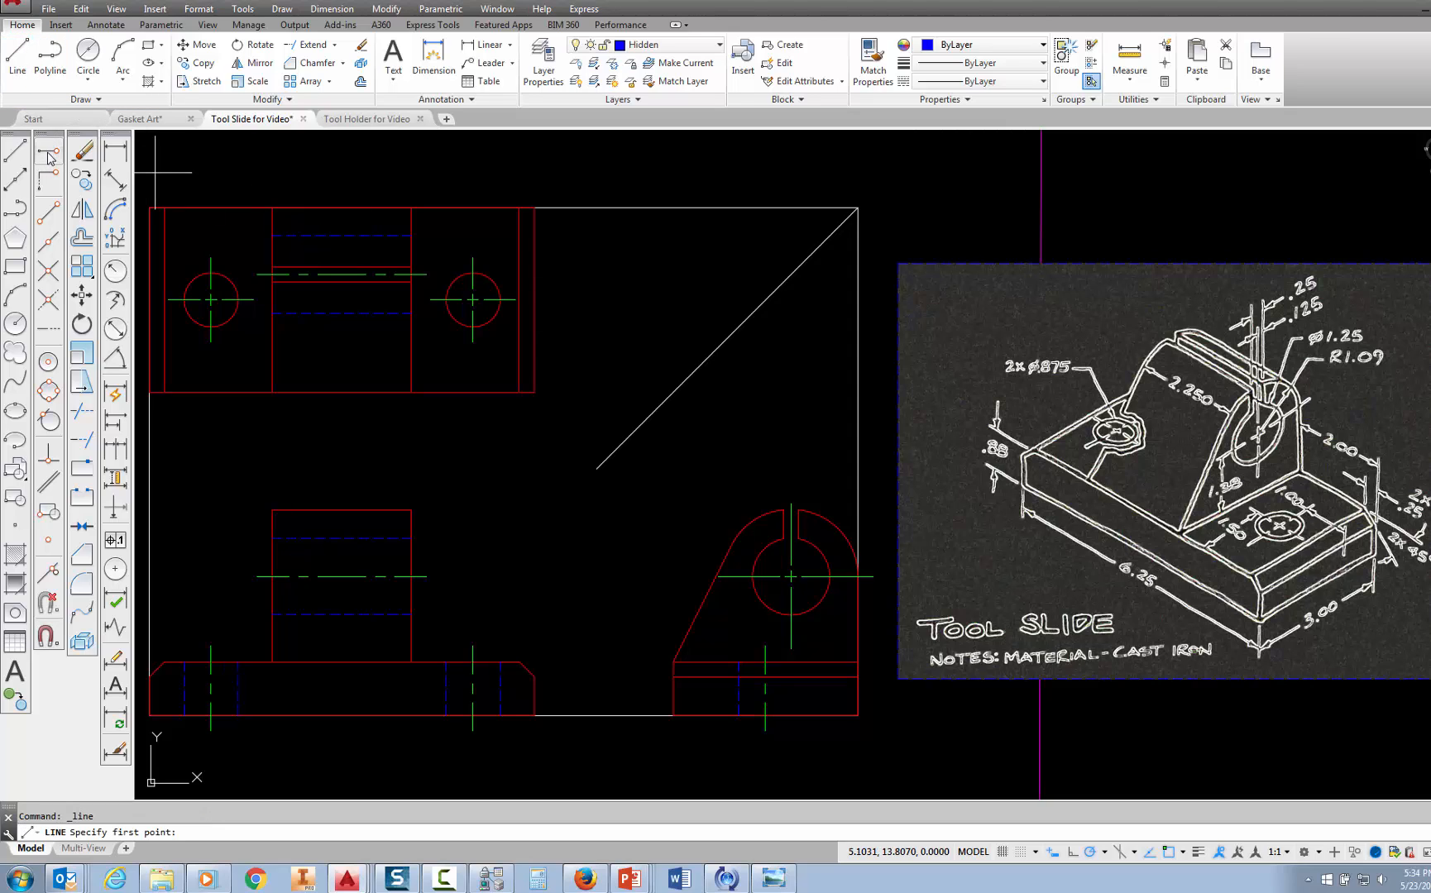
left_click(48, 154)
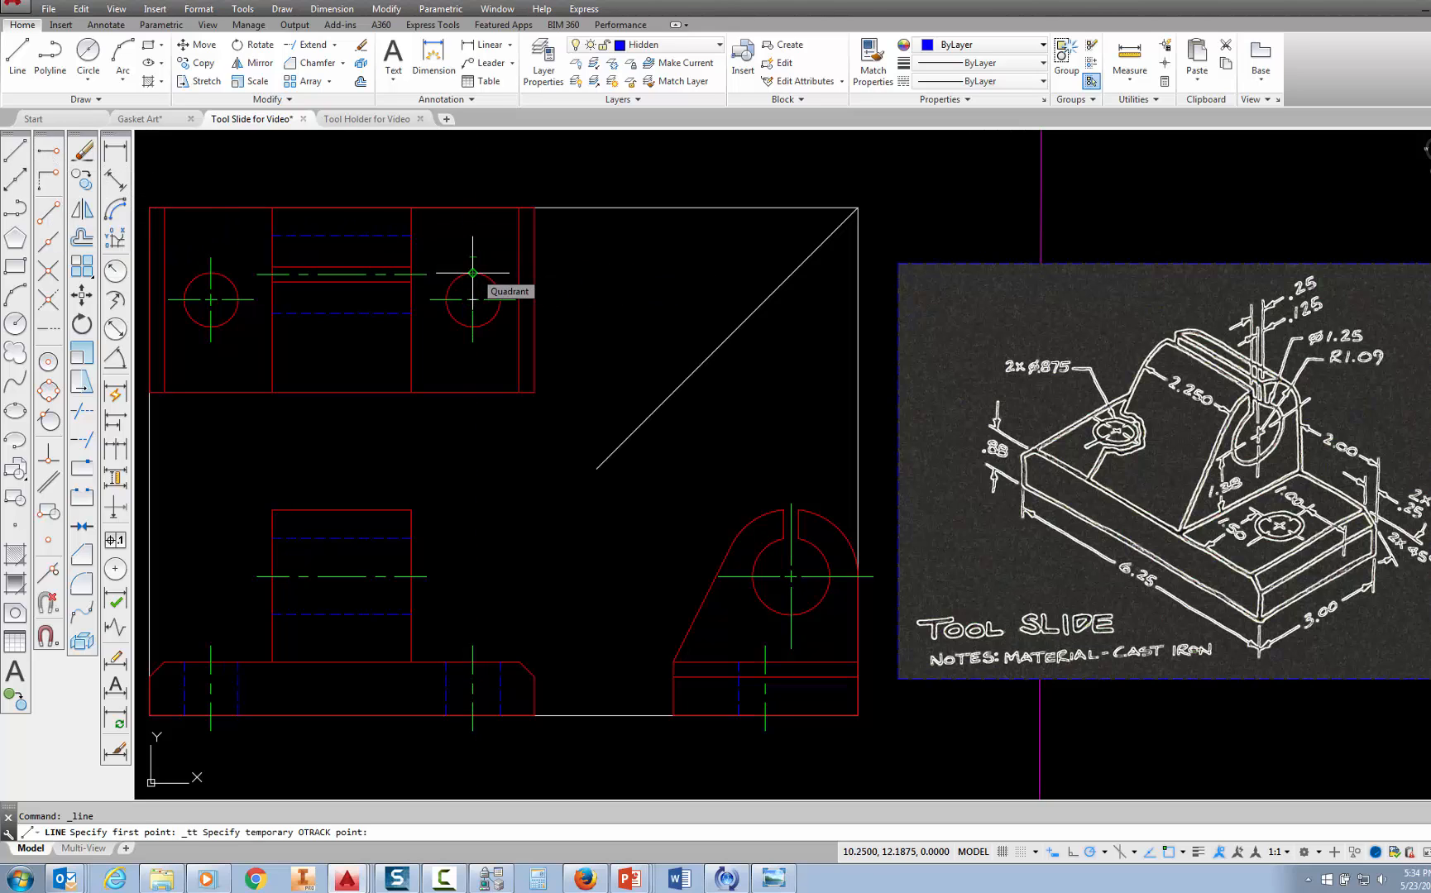
left_click(792, 272)
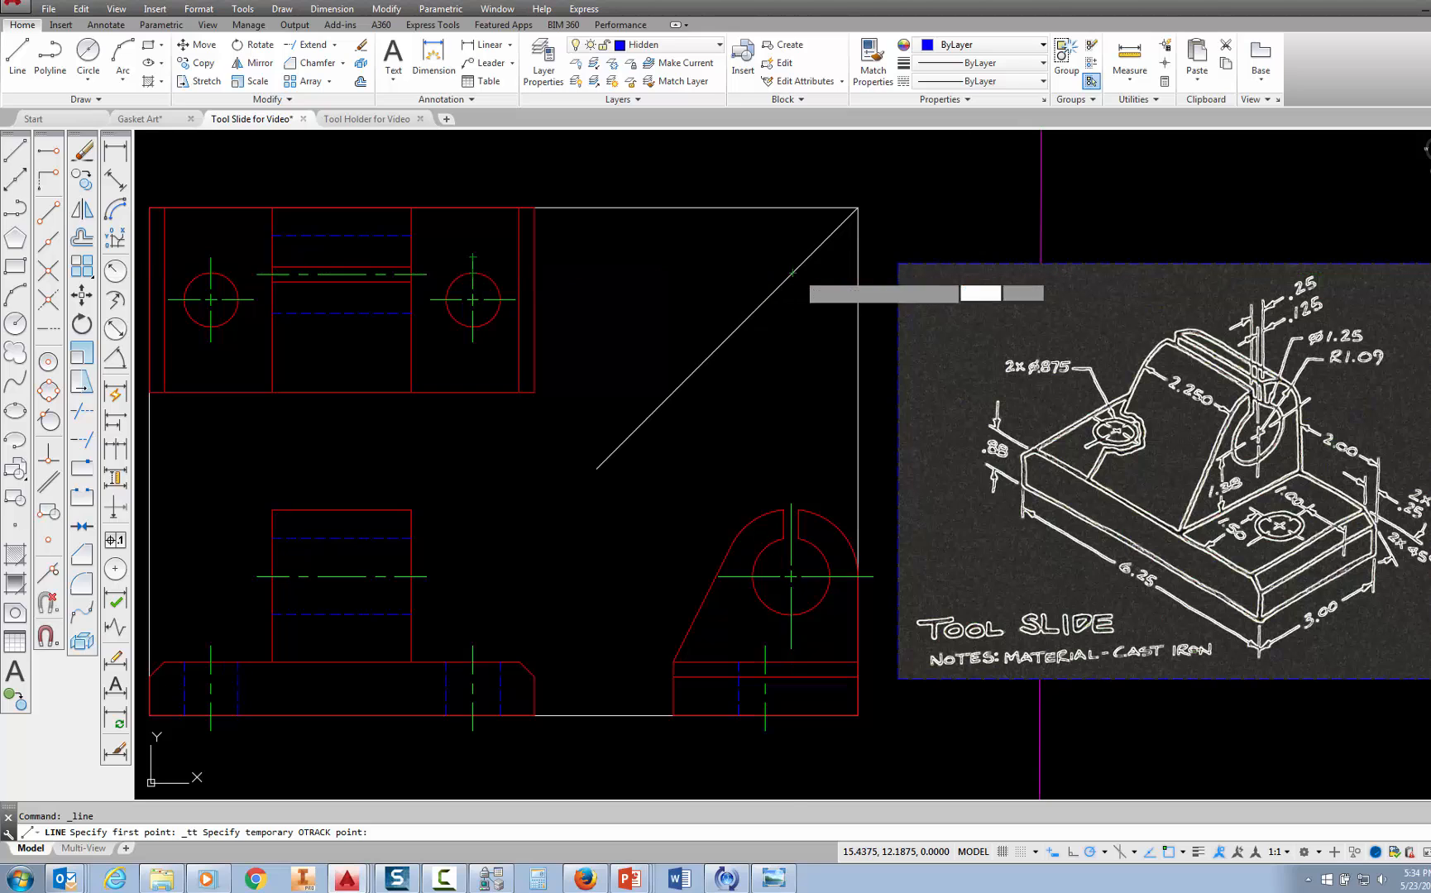
left_click(792, 662)
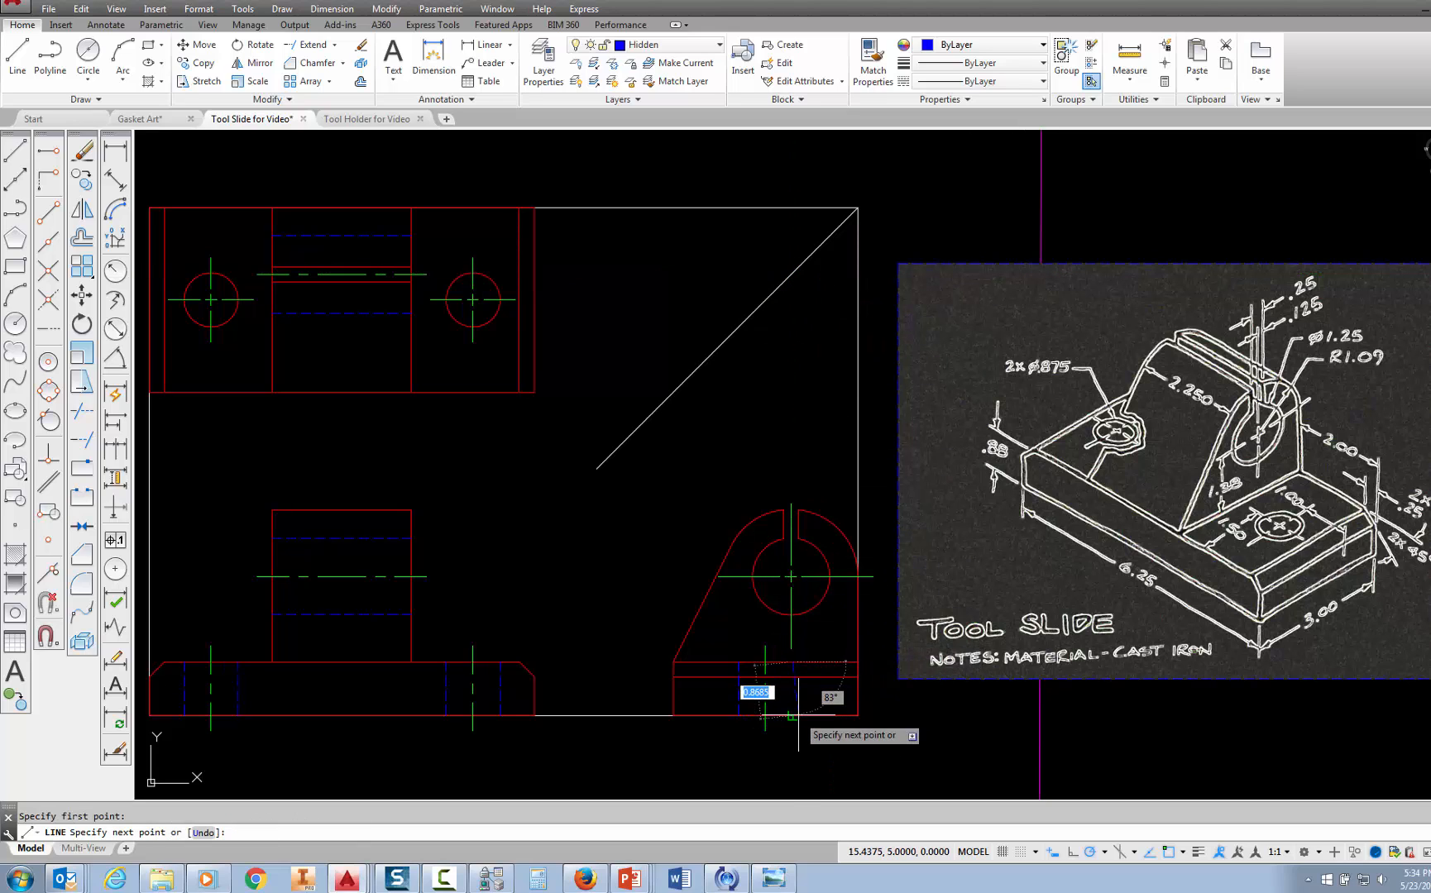
key("Escape")
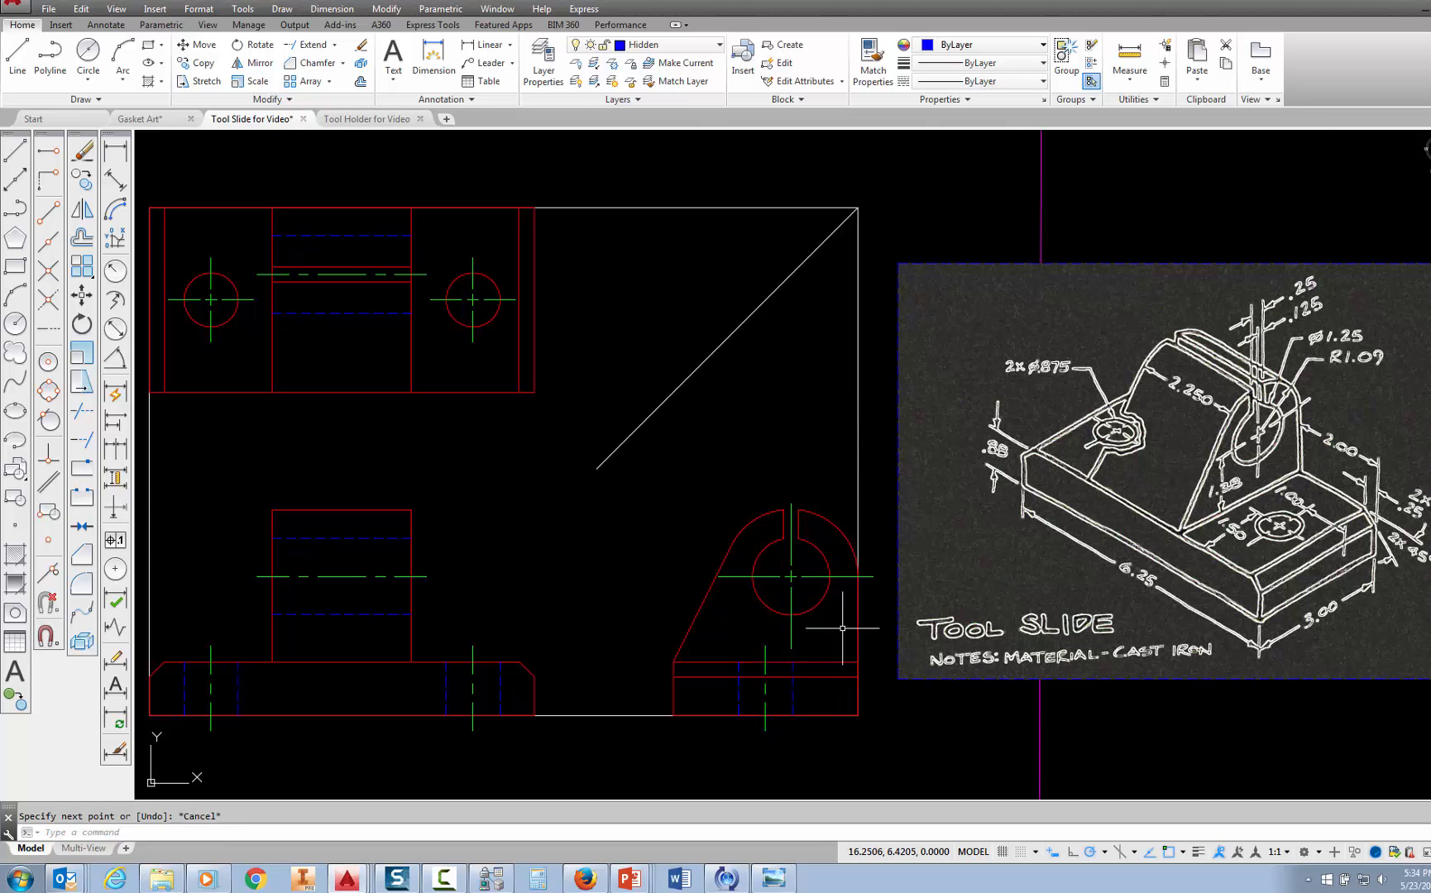
Erase both hidden hole lines in the side view's base, including the duplicate line
scroll(842, 628, "up", 1)
scroll(824, 638, "down", 1)
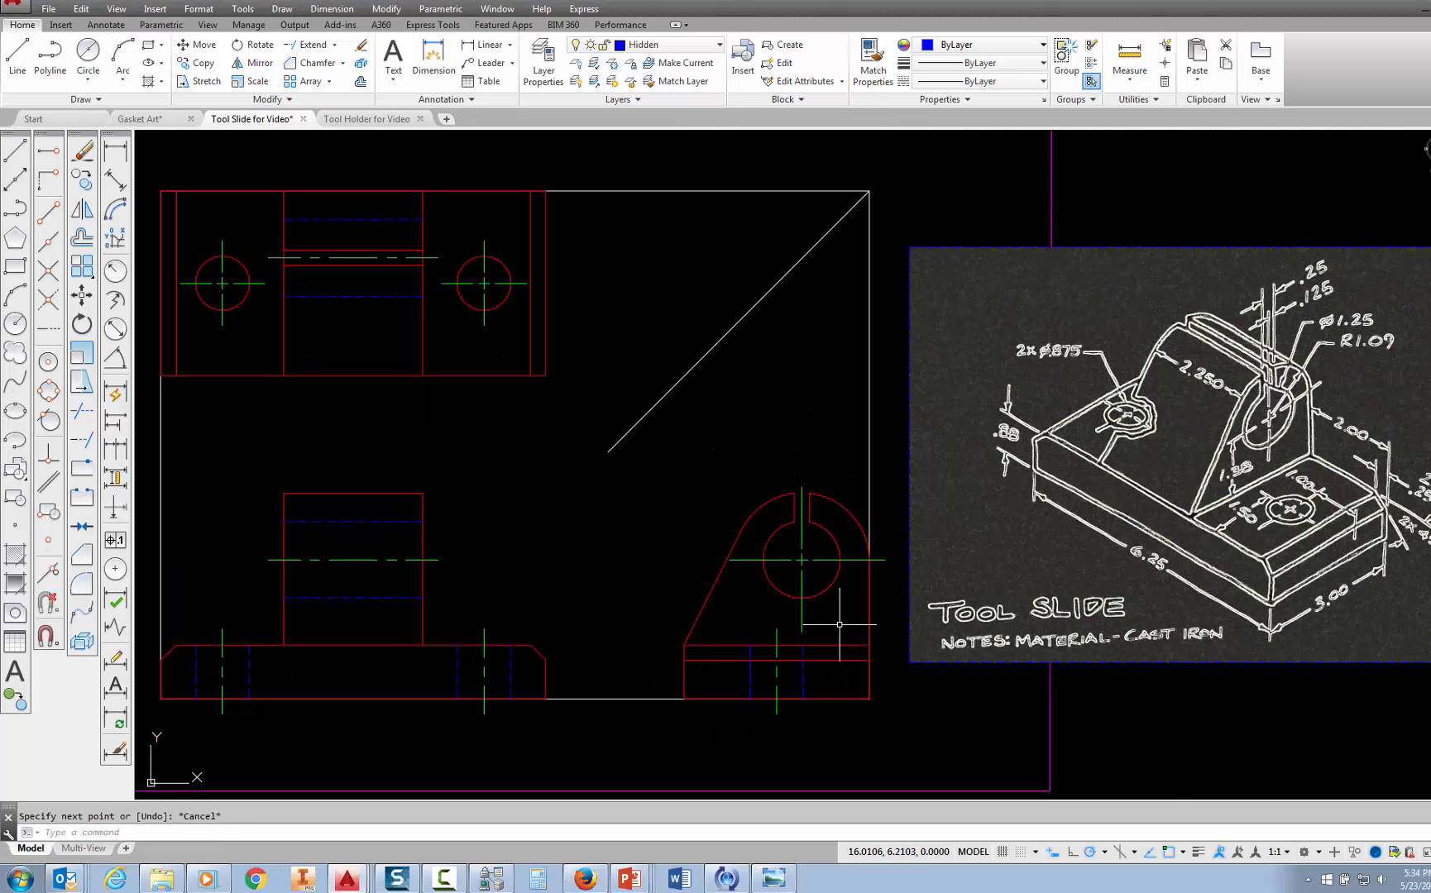
middle_click_drag(840, 624, 848, 652)
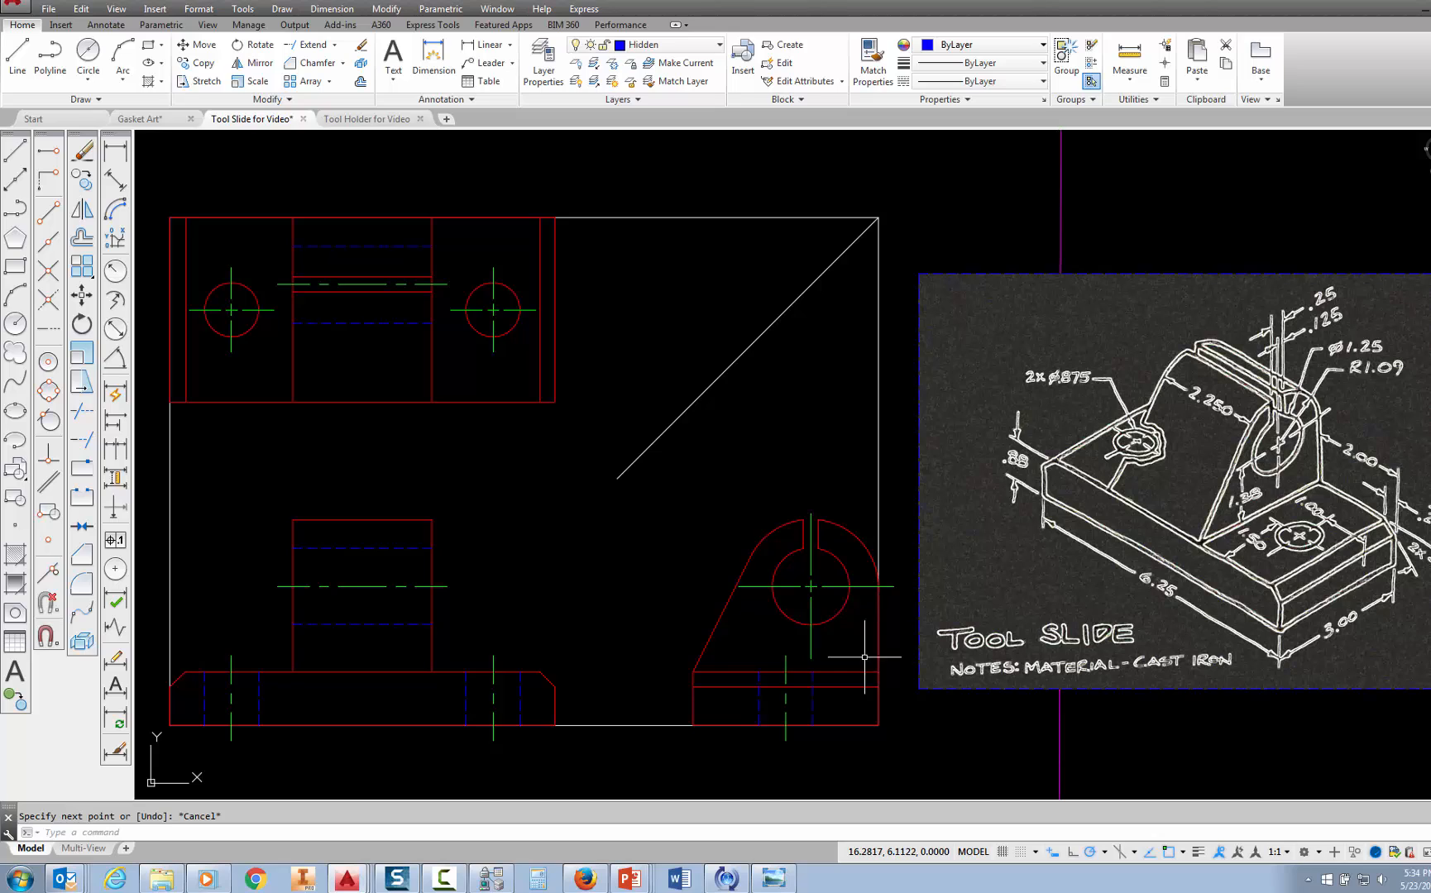
left_click(814, 701)
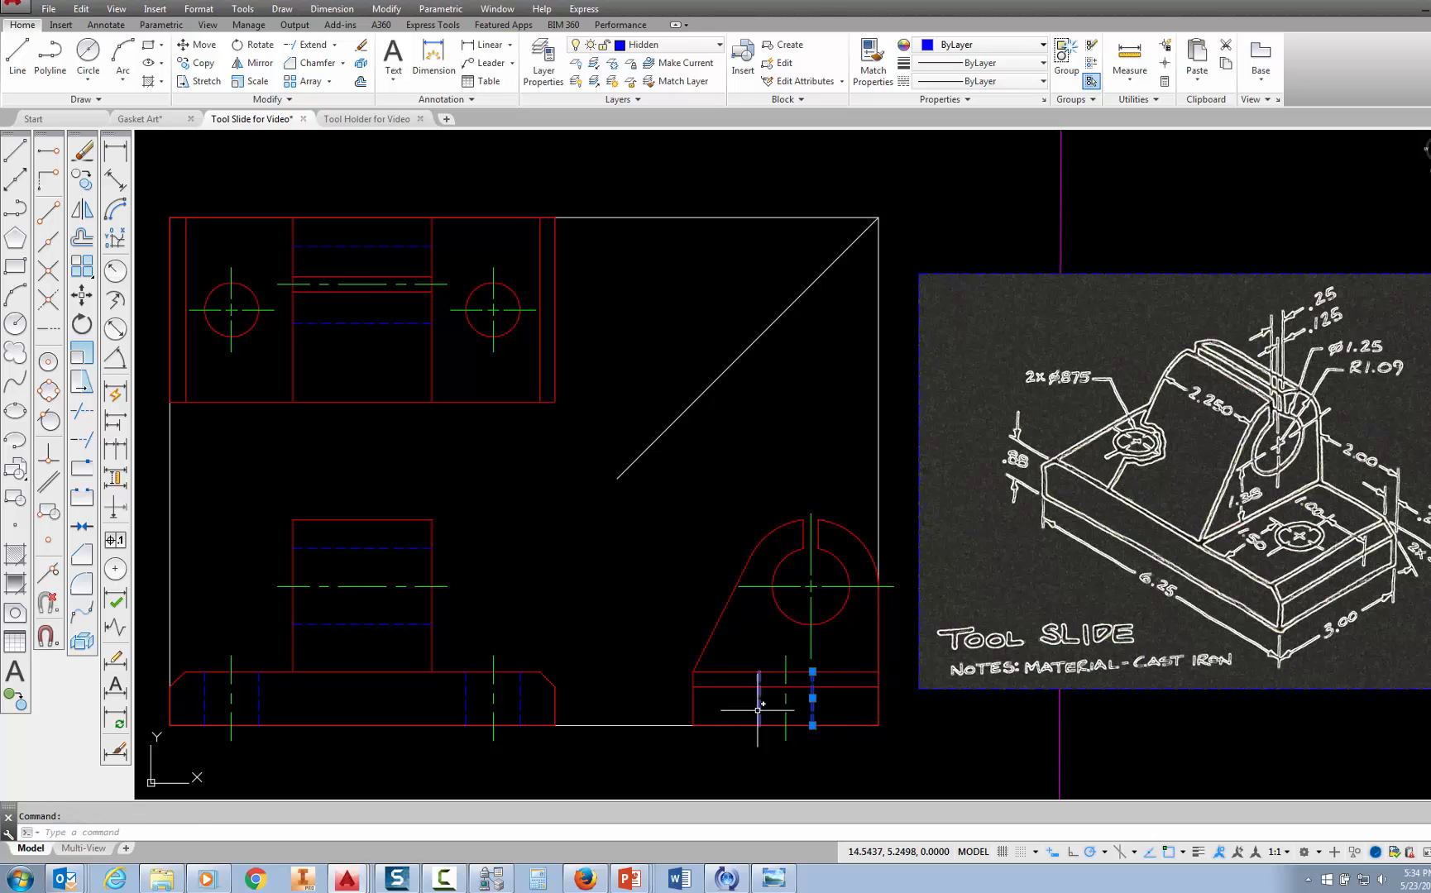
left_click(761, 710)
key("Delete")
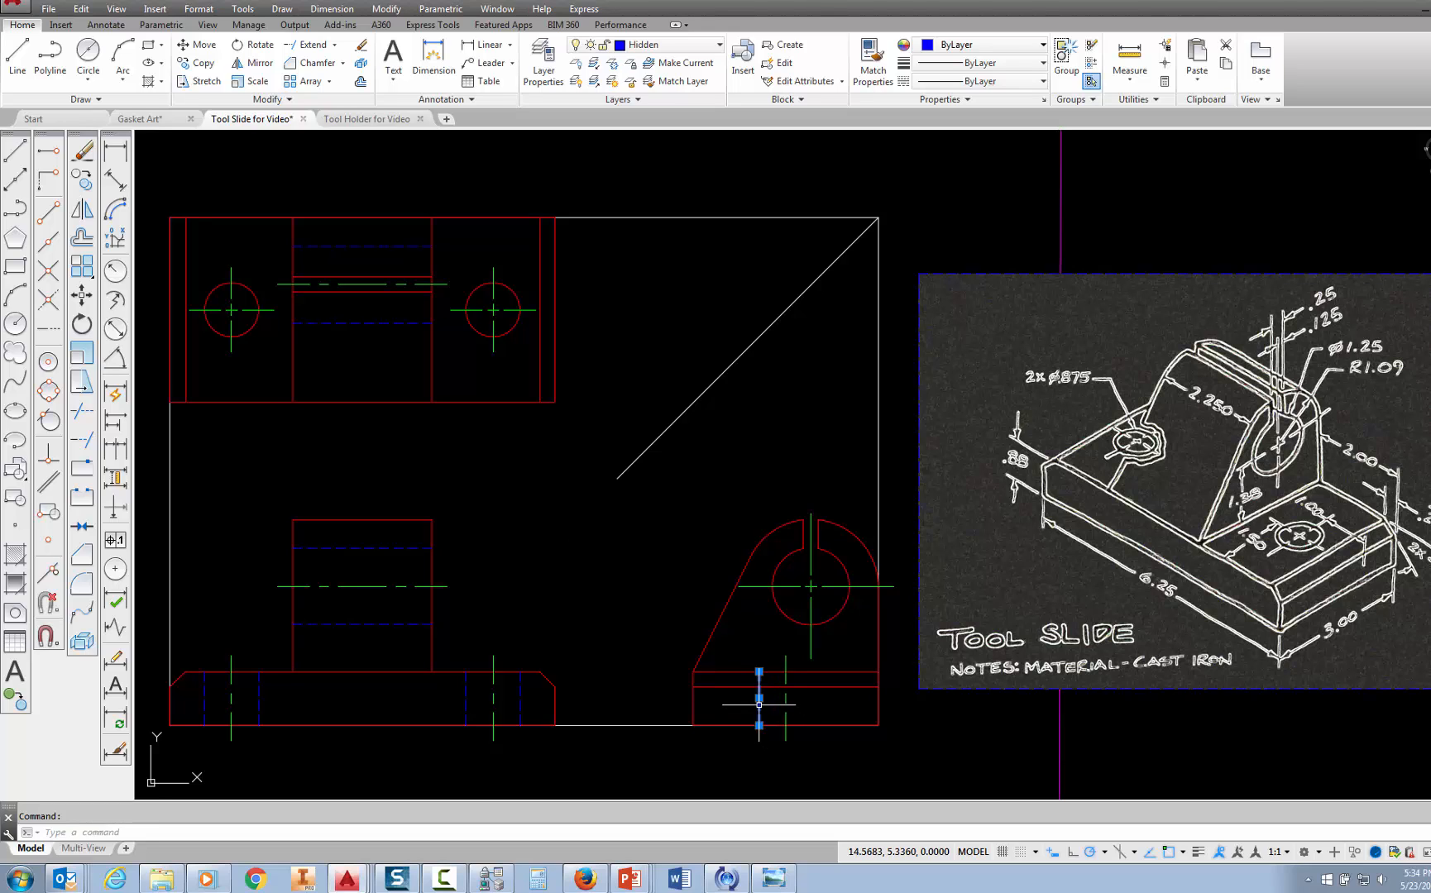
key("Delete")
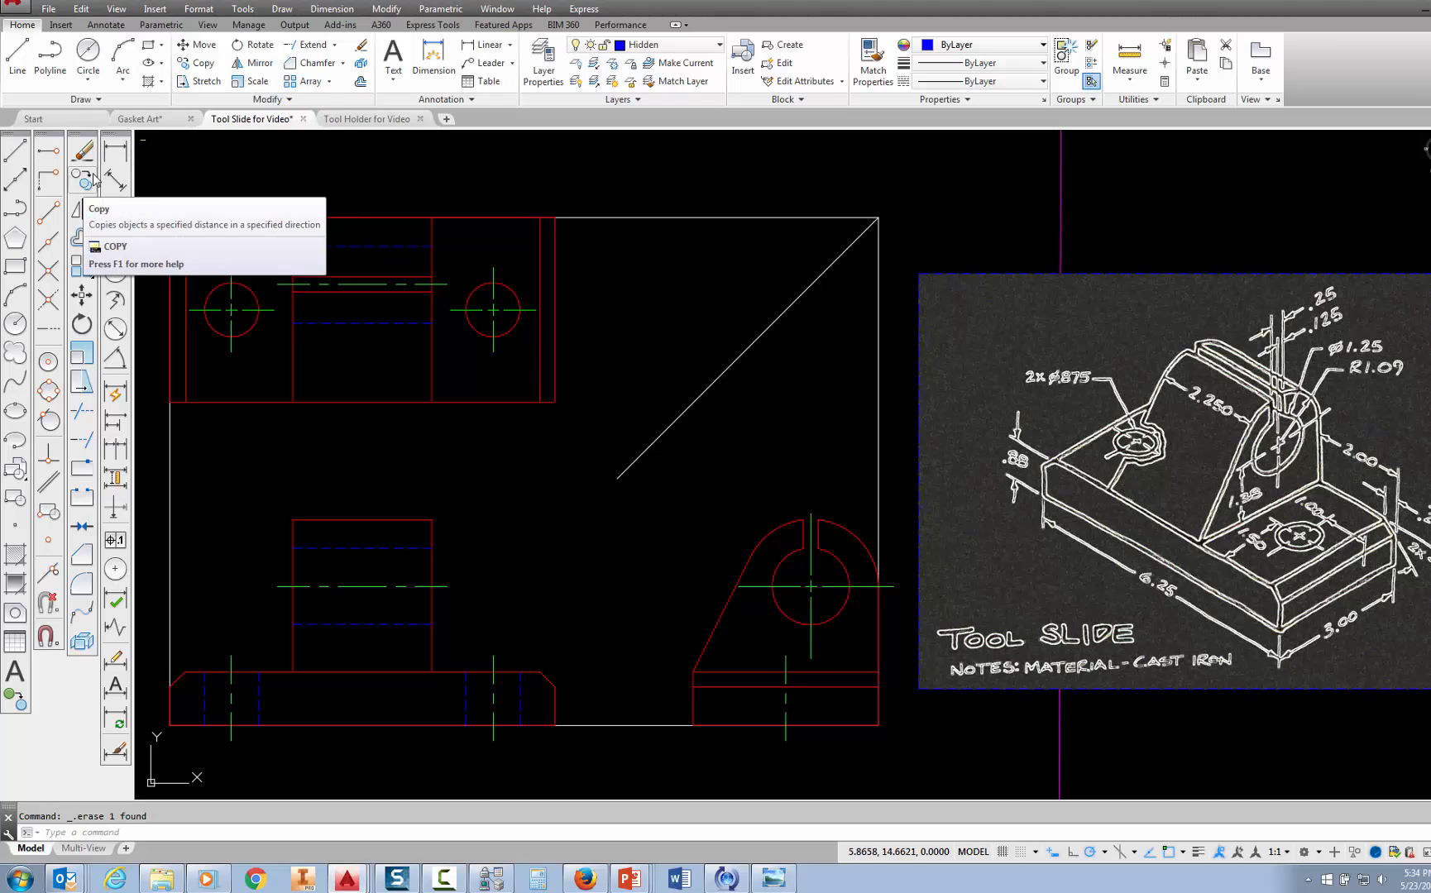
Copy the front view's right-hole hidden lines to the side view, from center line and base-top intersection to the matching intersection there
left_click(202, 64)
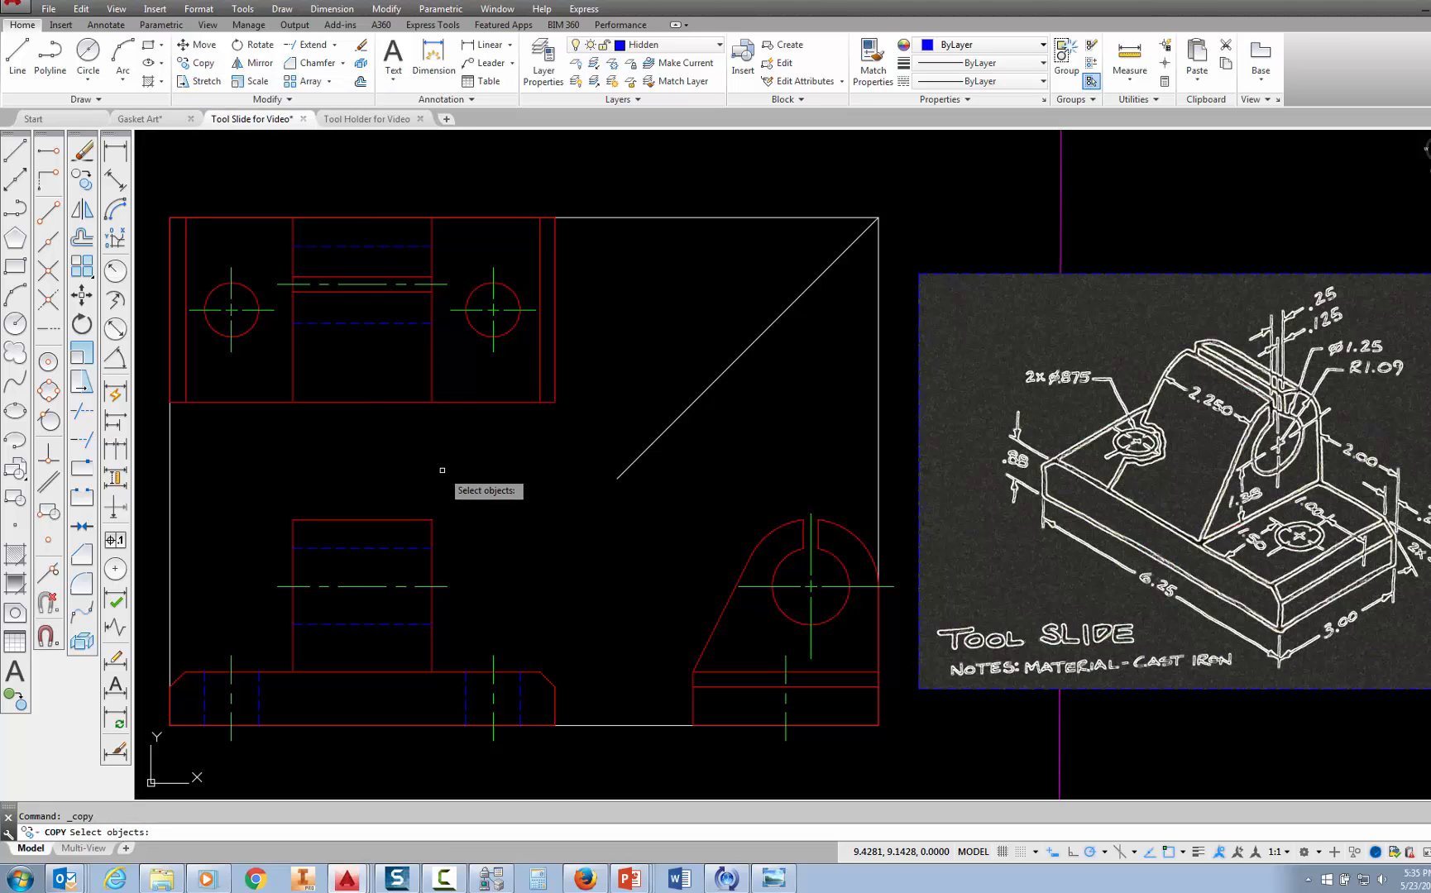
left_click(466, 700)
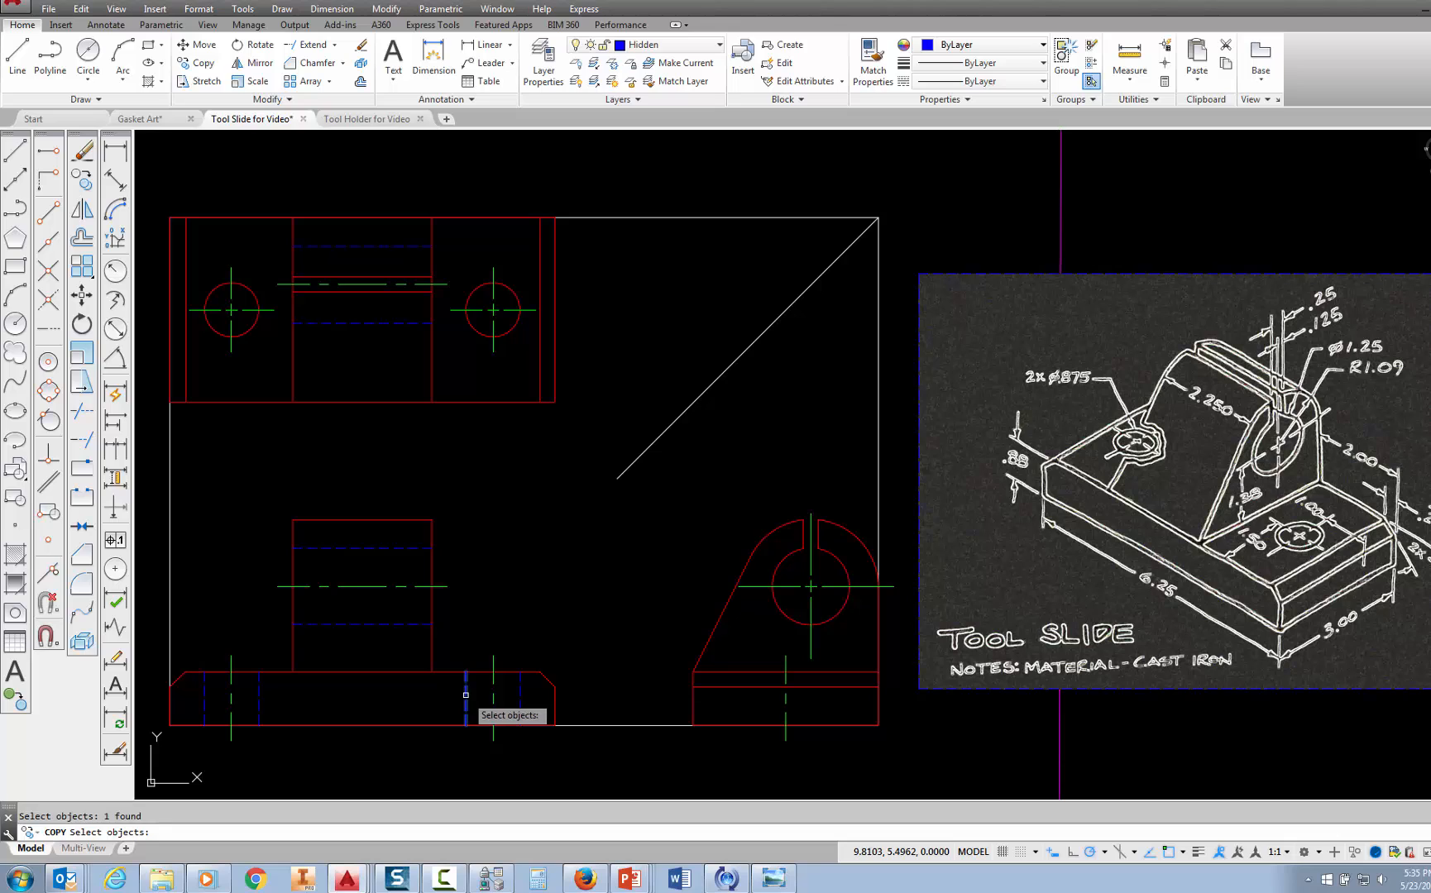
left_click(519, 700)
left_click(519, 700)
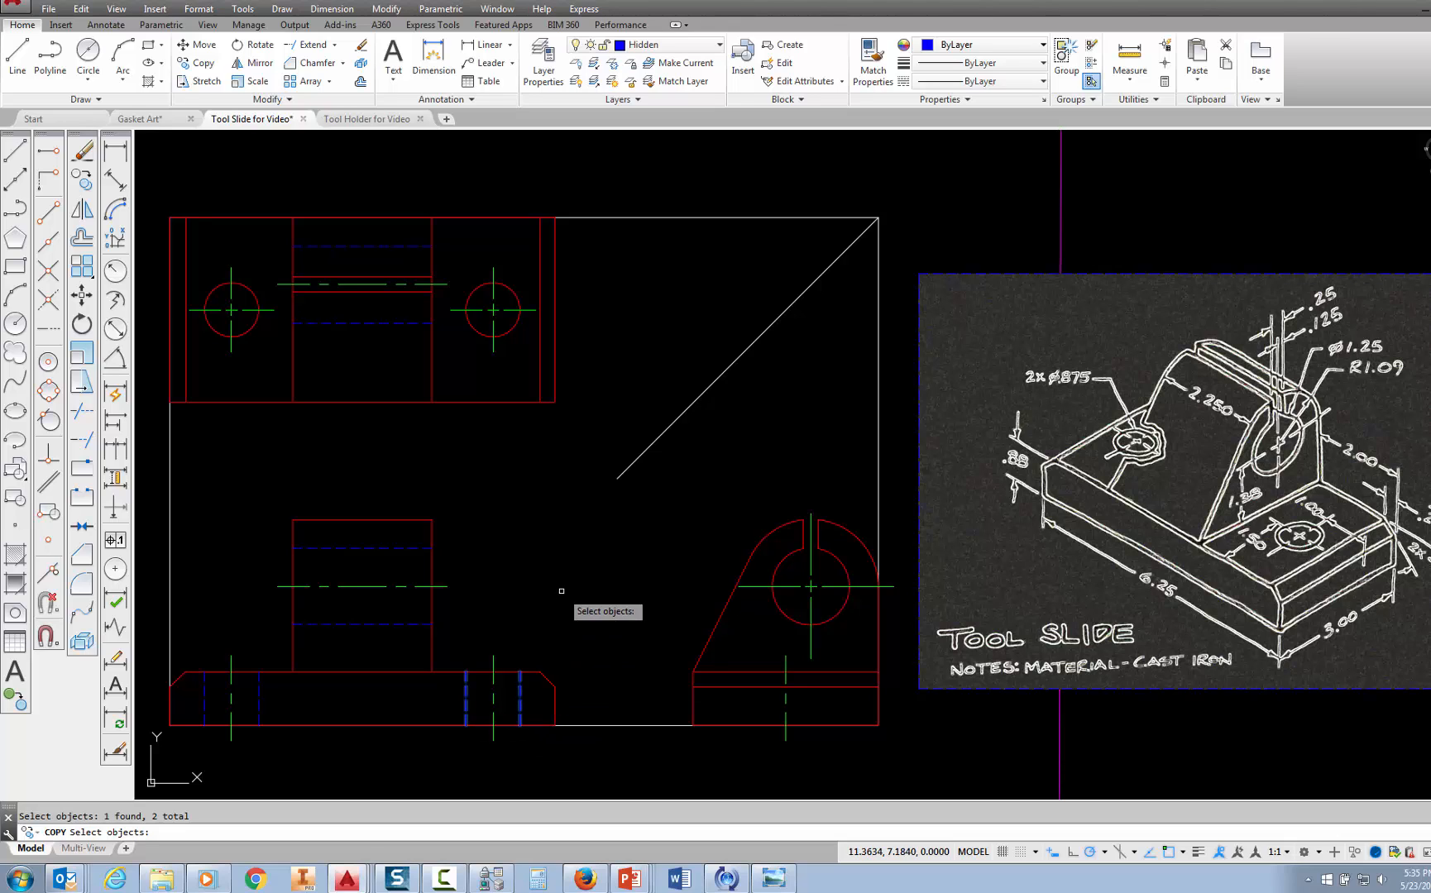
key("Return")
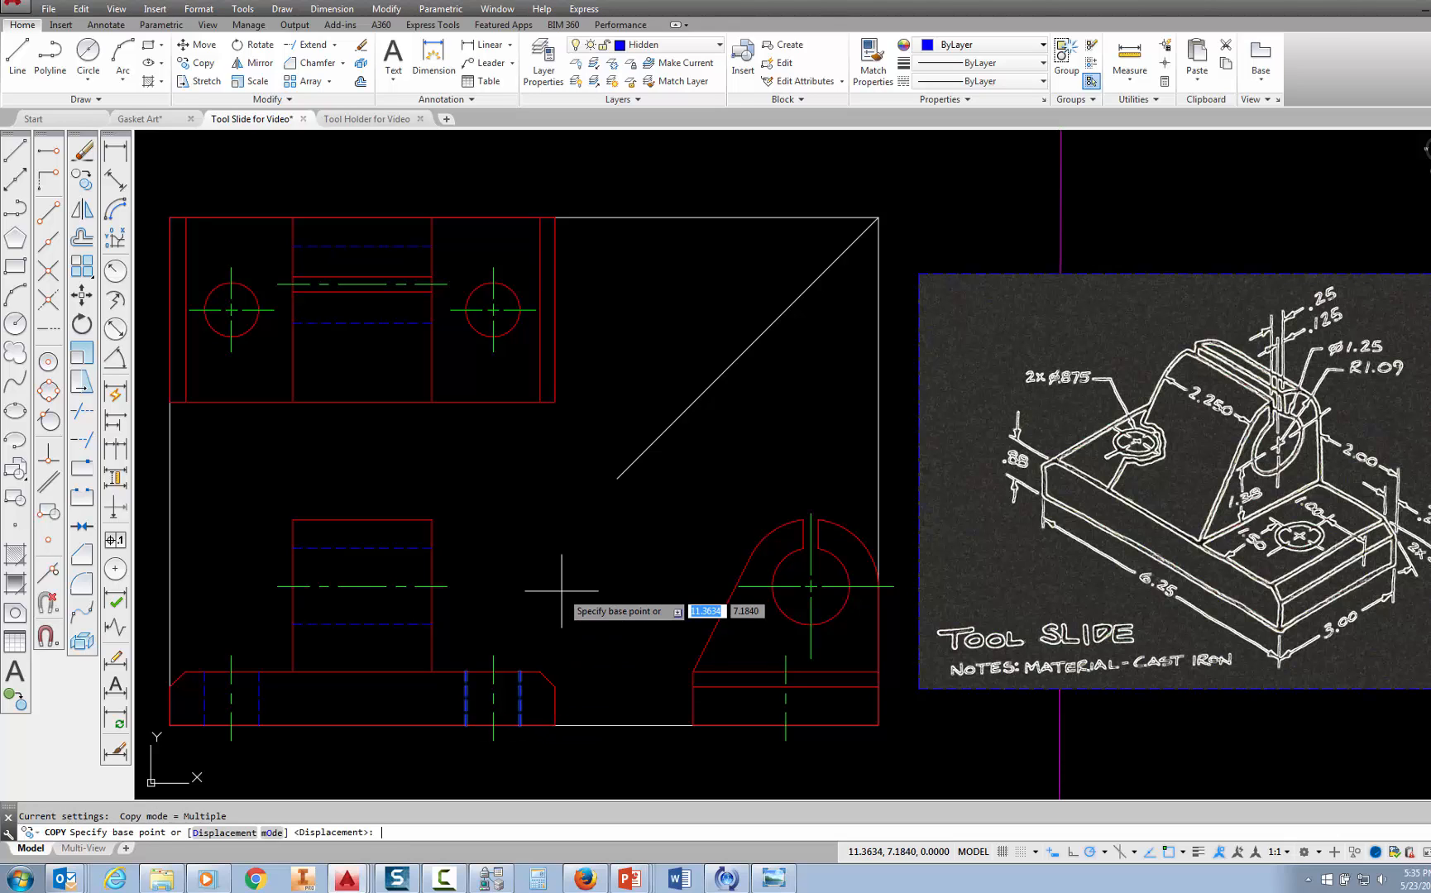
left_click(493, 672)
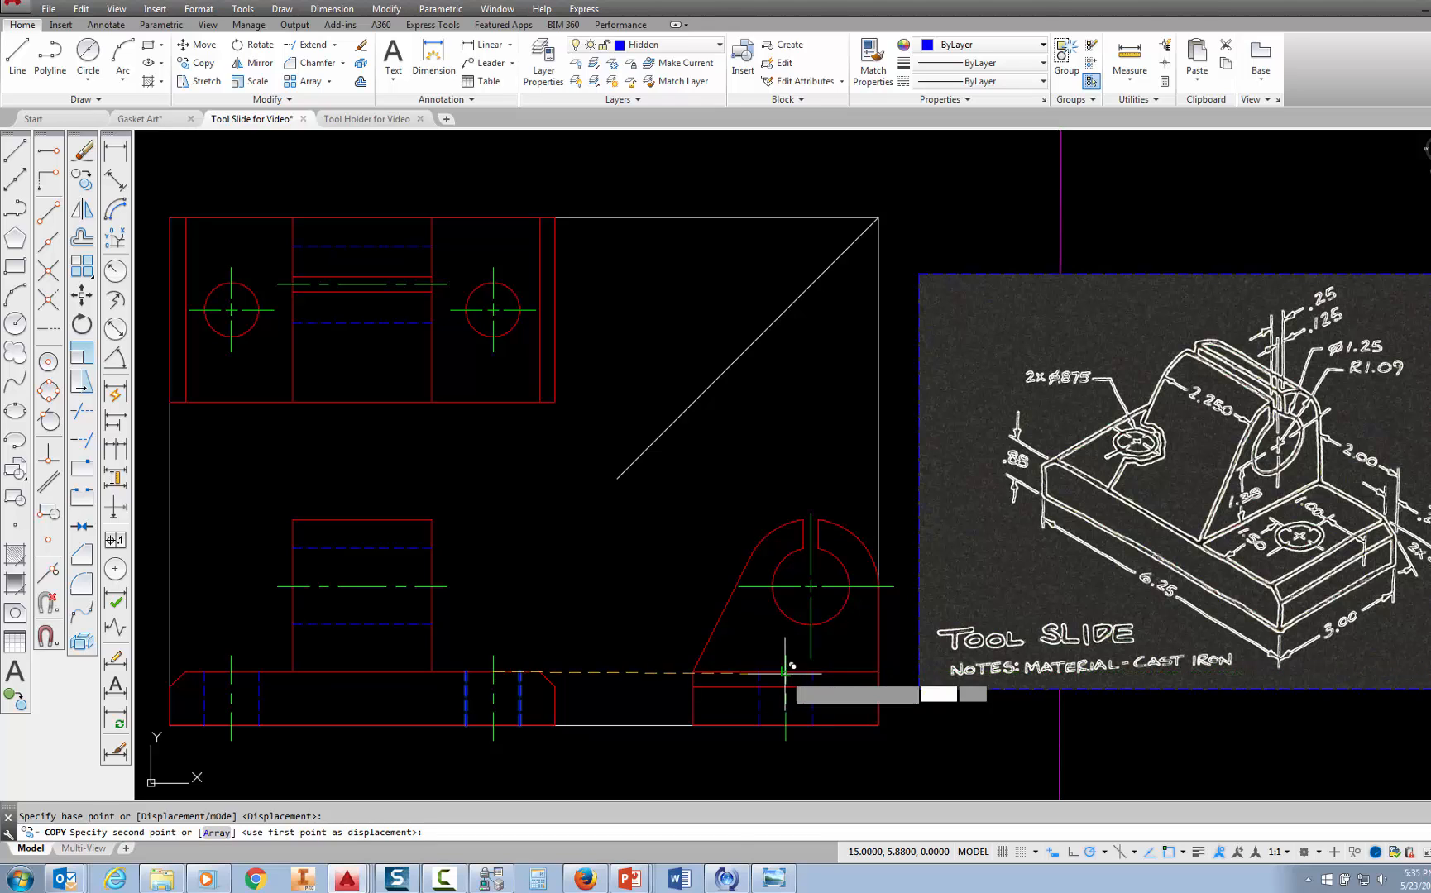
left_click(785, 671)
key("Escape")
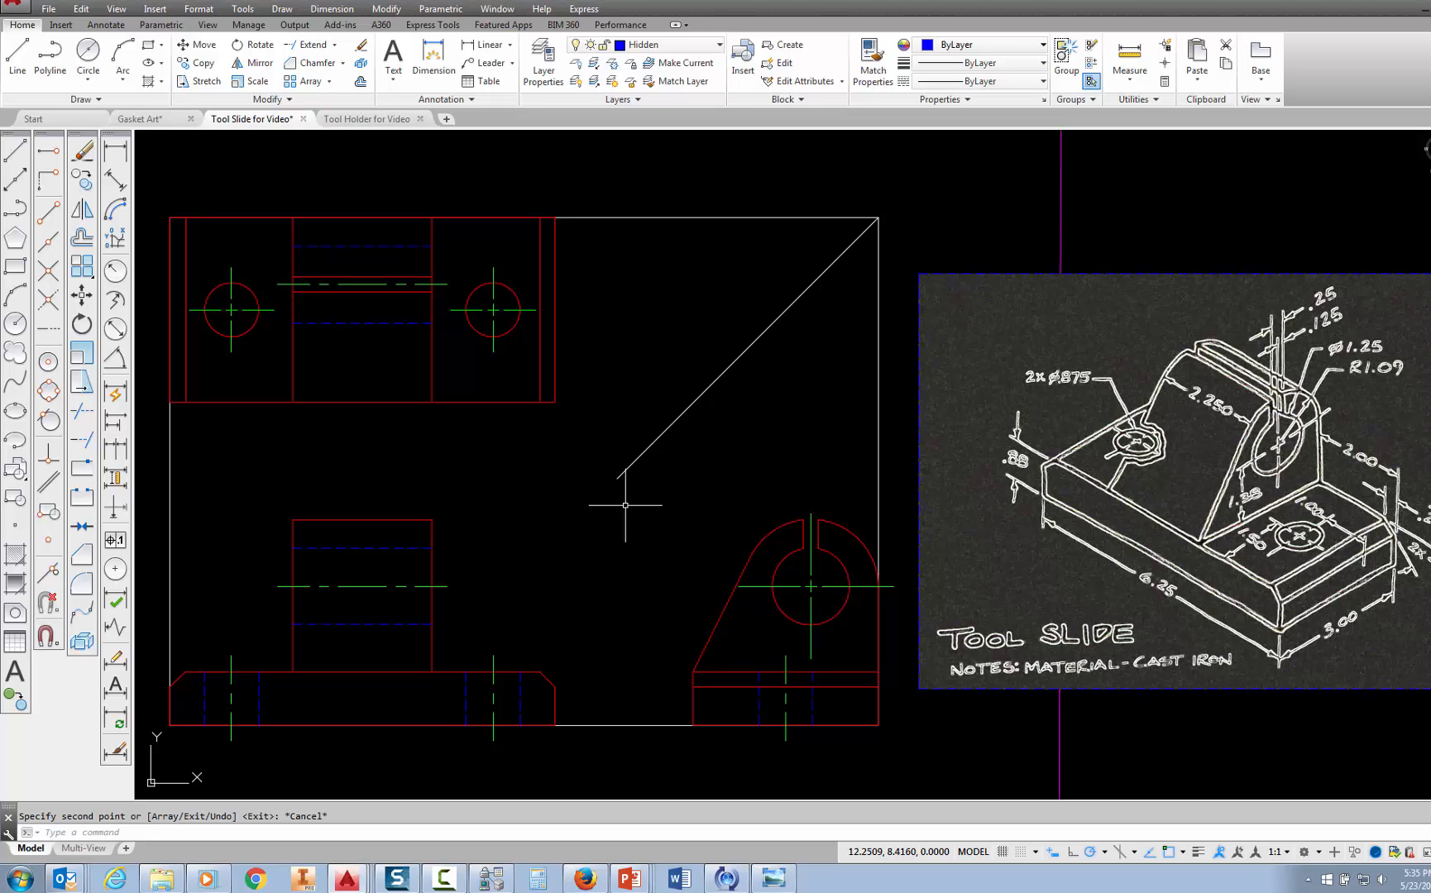
Turn off the Miter layer
left_click(716, 44)
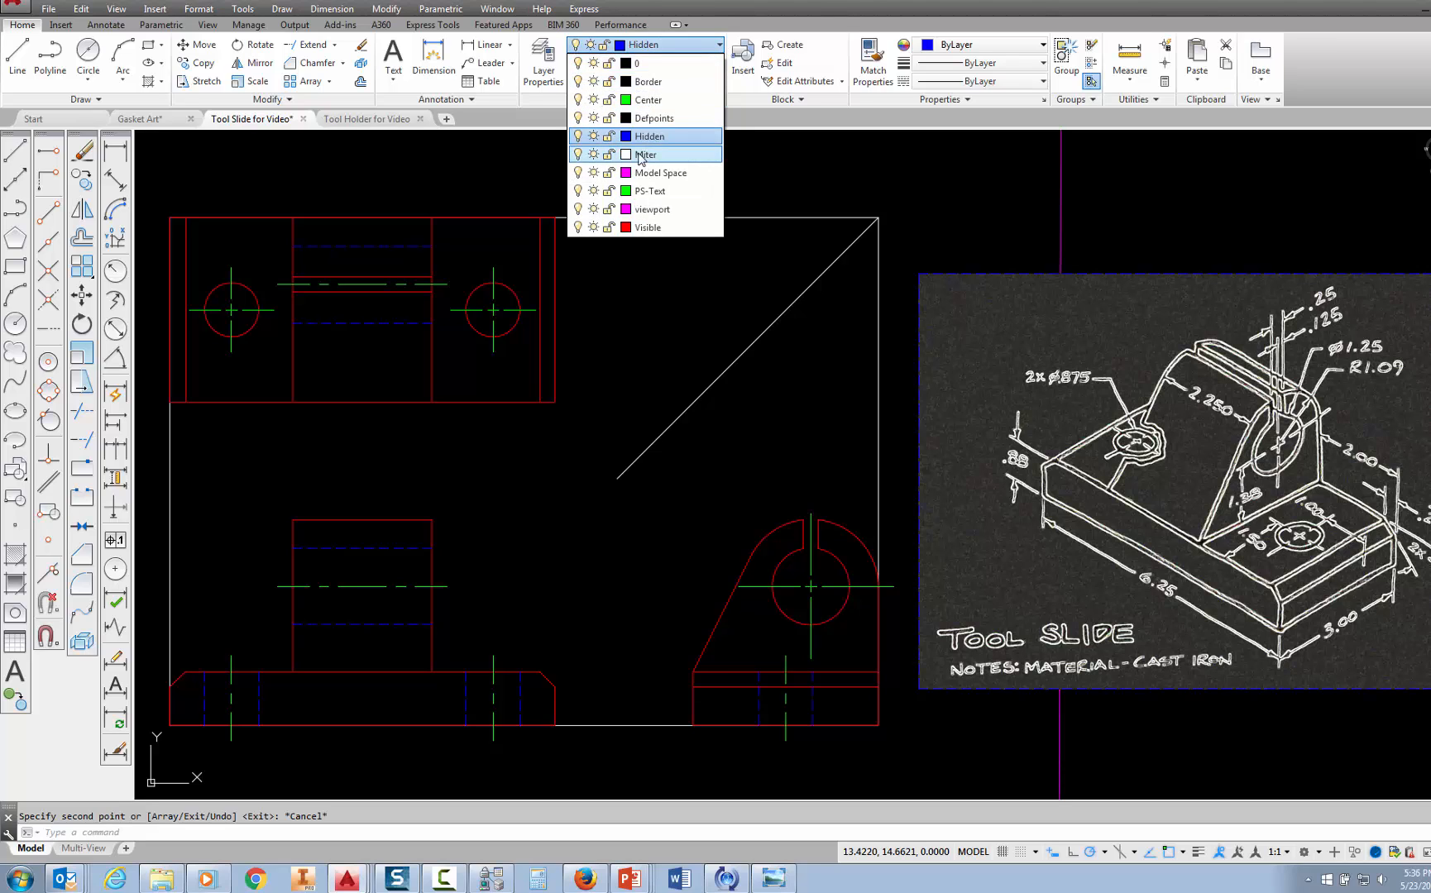
left_click(578, 155)
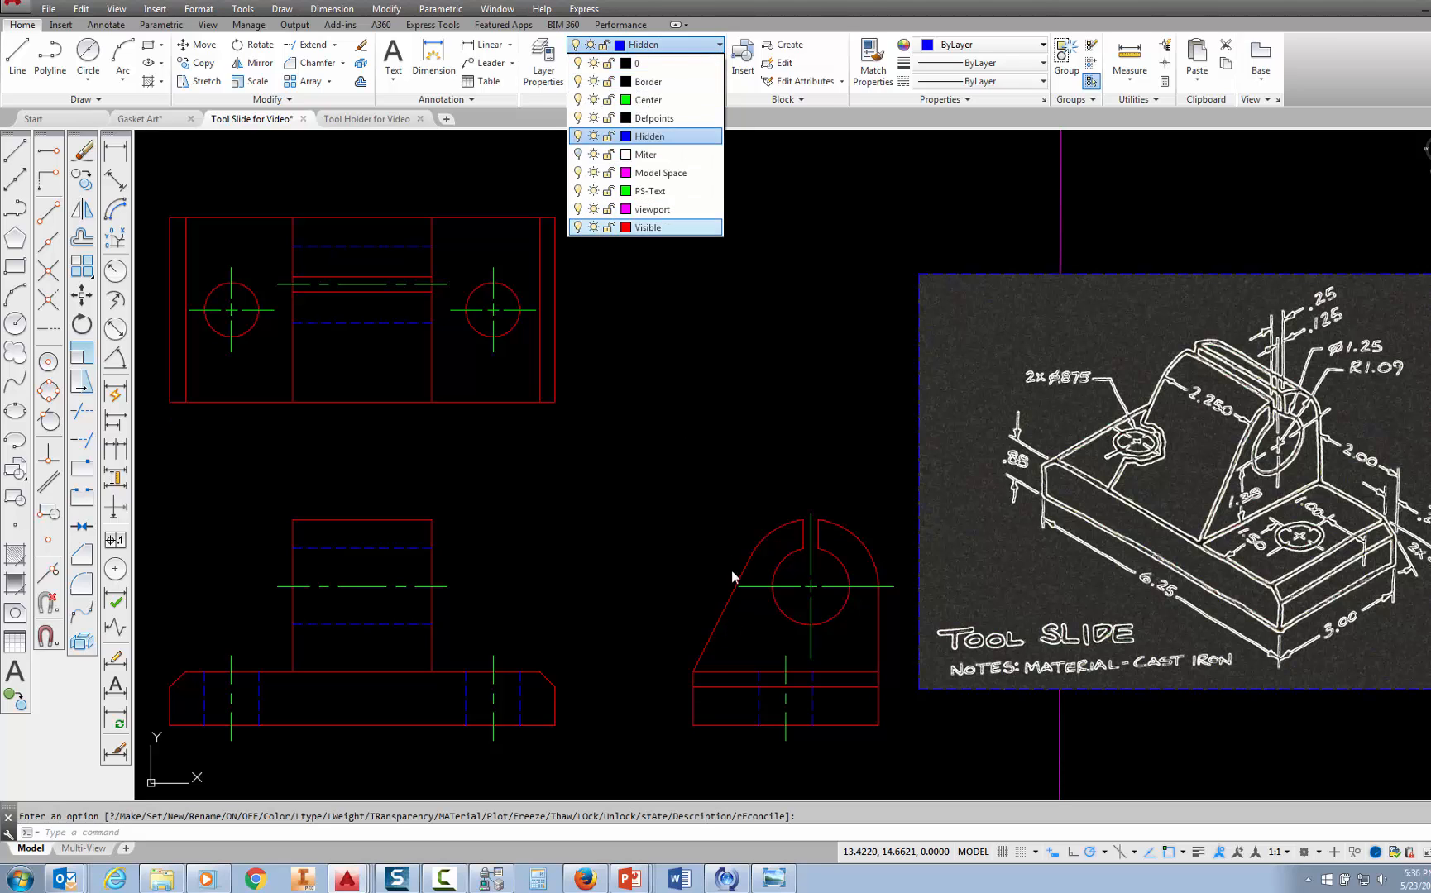
left_click(714, 489)
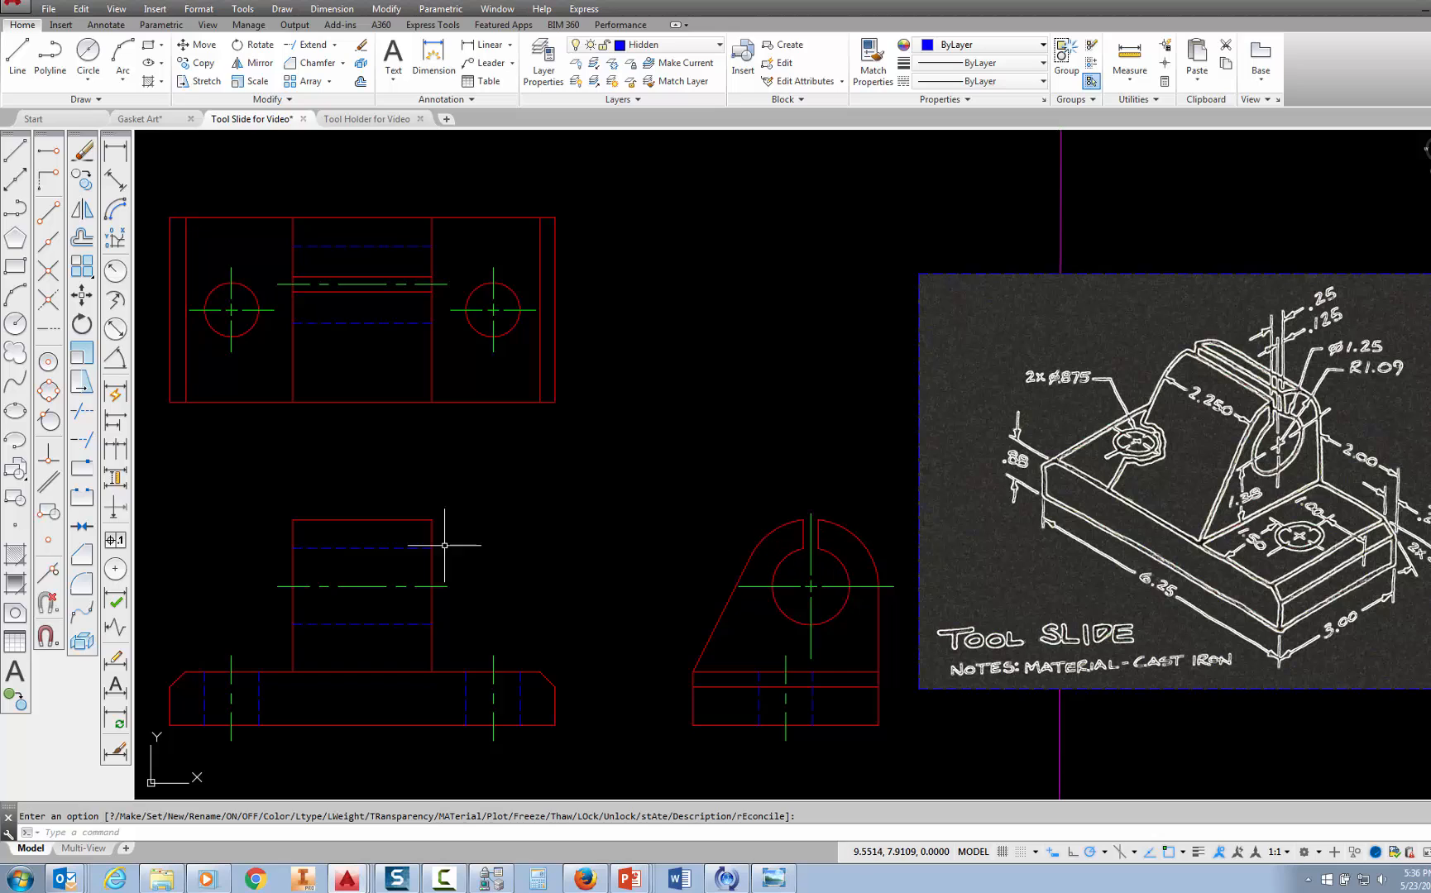